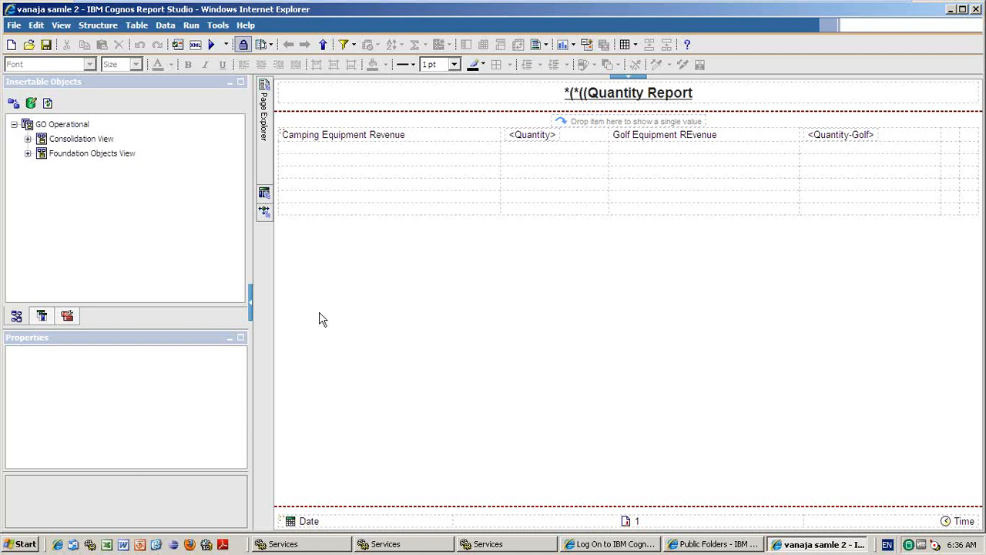
# Examine the toolbox's insertable objects, from Text Item through Date, Time and Page Number to Bookmark.
pyautogui.click(68, 317)
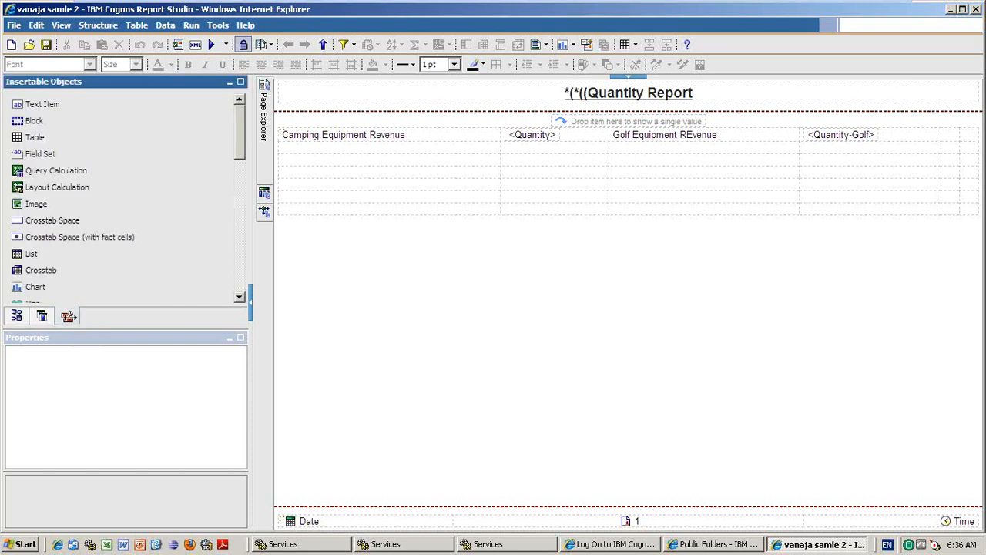
pyautogui.click(242, 176)
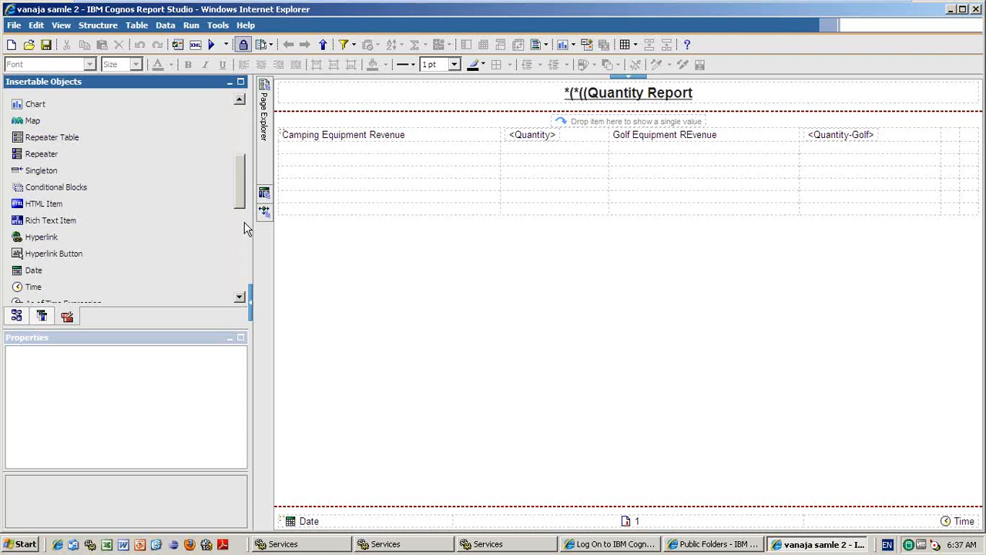
pyautogui.click(240, 131)
pyautogui.click(240, 175)
pyautogui.click(242, 124)
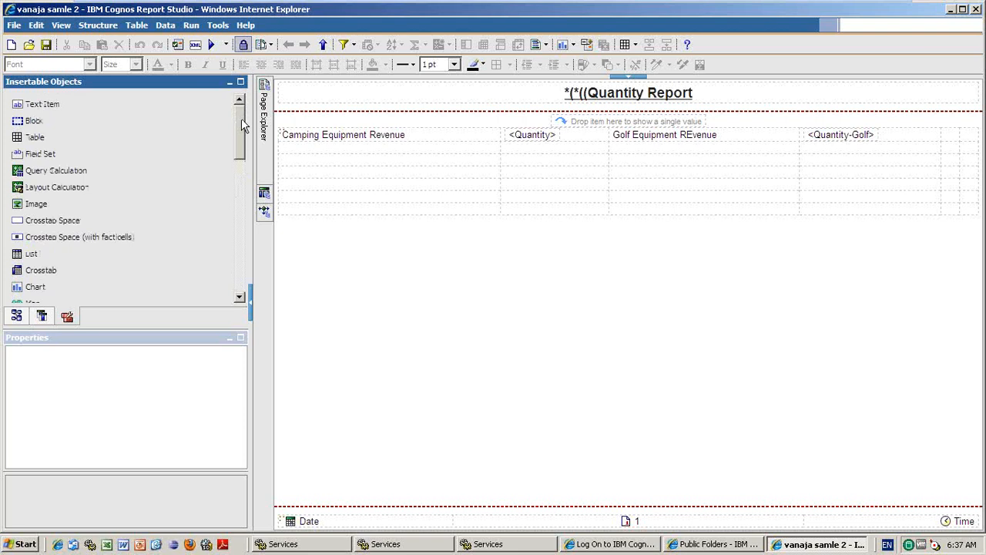
pyautogui.click(239, 199)
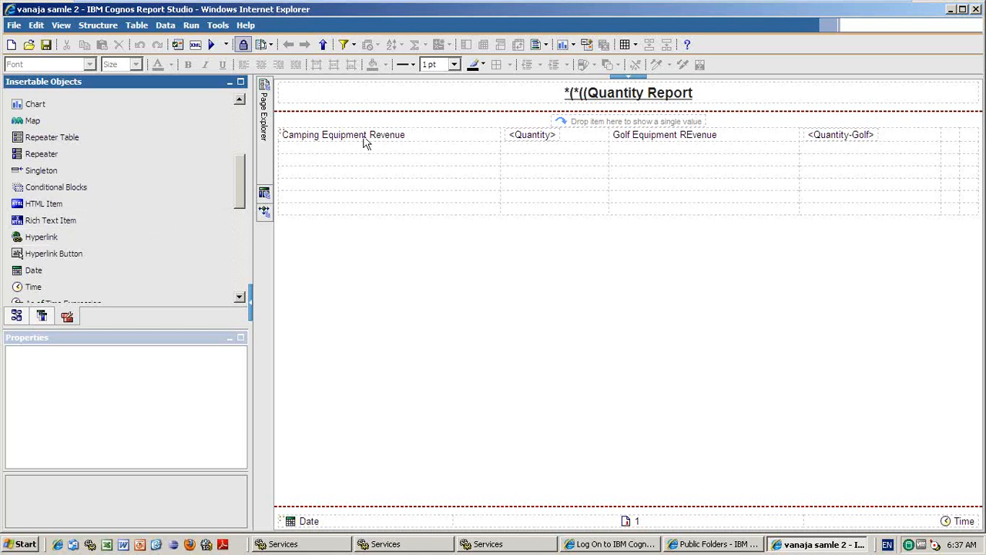
pyautogui.click(239, 299)
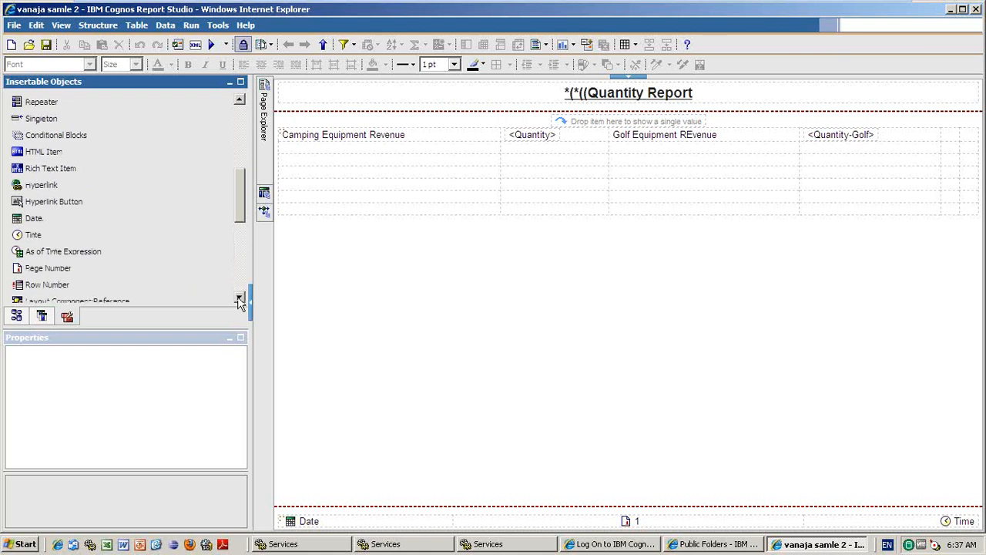
pyautogui.click(239, 299)
pyautogui.click(239, 299)
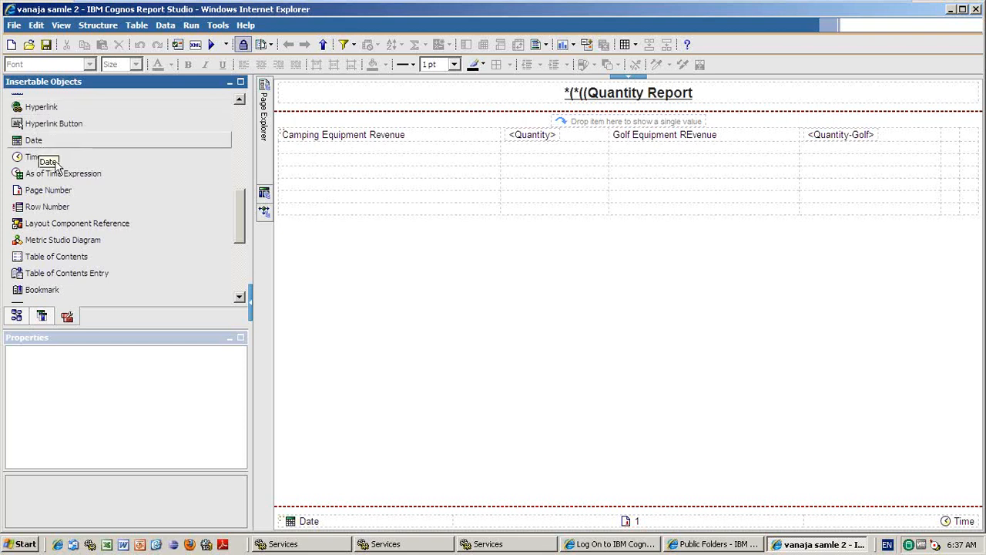
# Inspect the footer's Date item and the Number Style choices of its page number, leaving the style as it is.
pyautogui.click(310, 524)
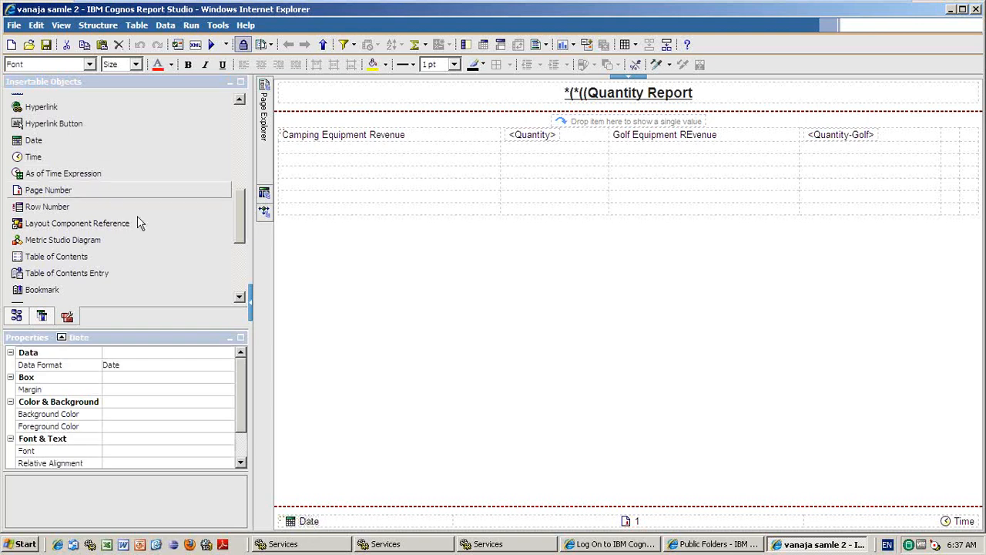
pyautogui.click(636, 522)
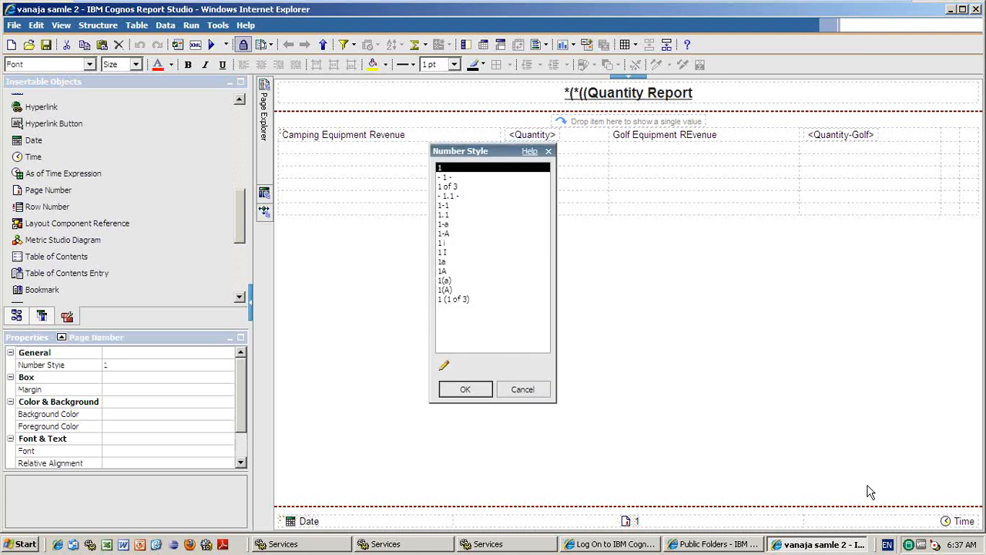
pyautogui.click(524, 390)
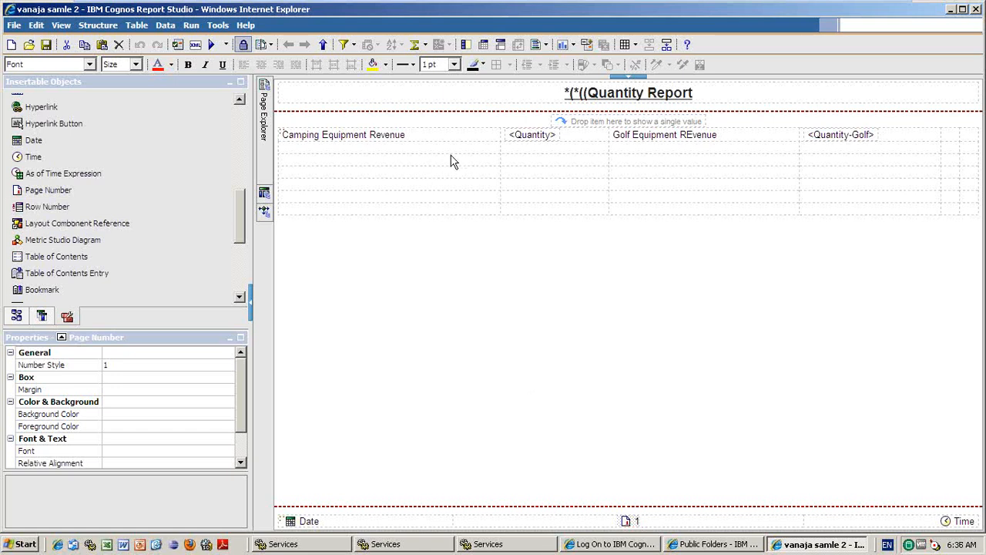
# Delete the revenue table and the empty singleton from the page body.
pyautogui.click(376, 174)
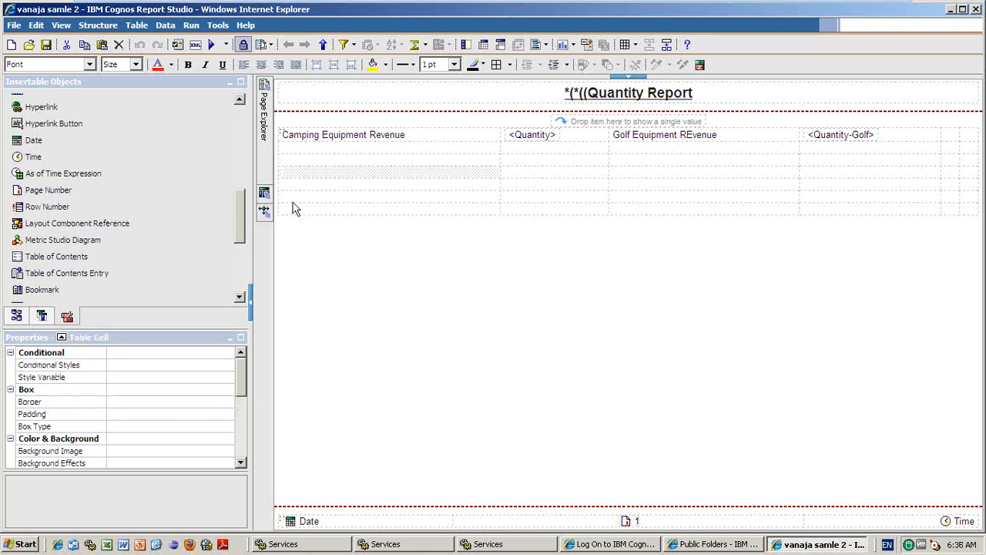
pyautogui.click(61, 338)
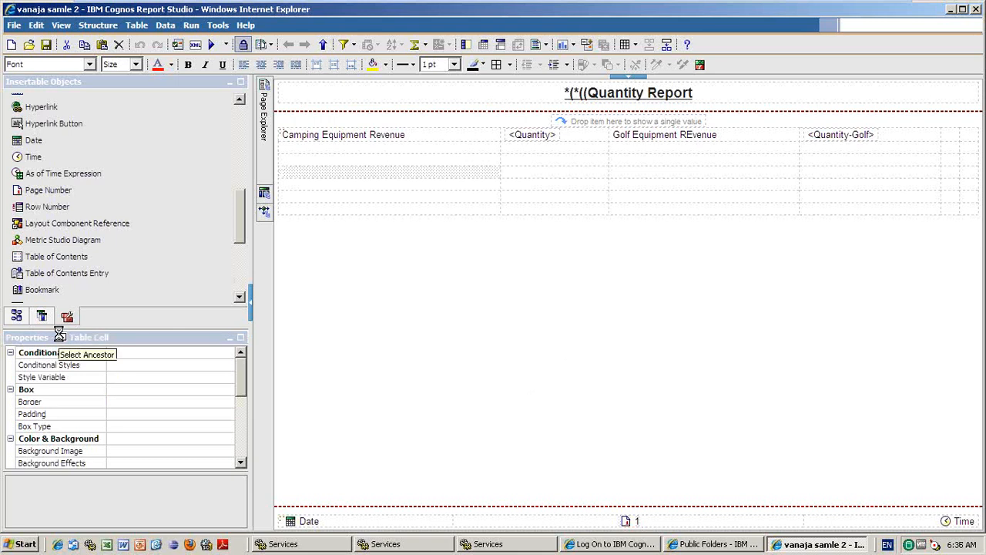
pyautogui.click(78, 312)
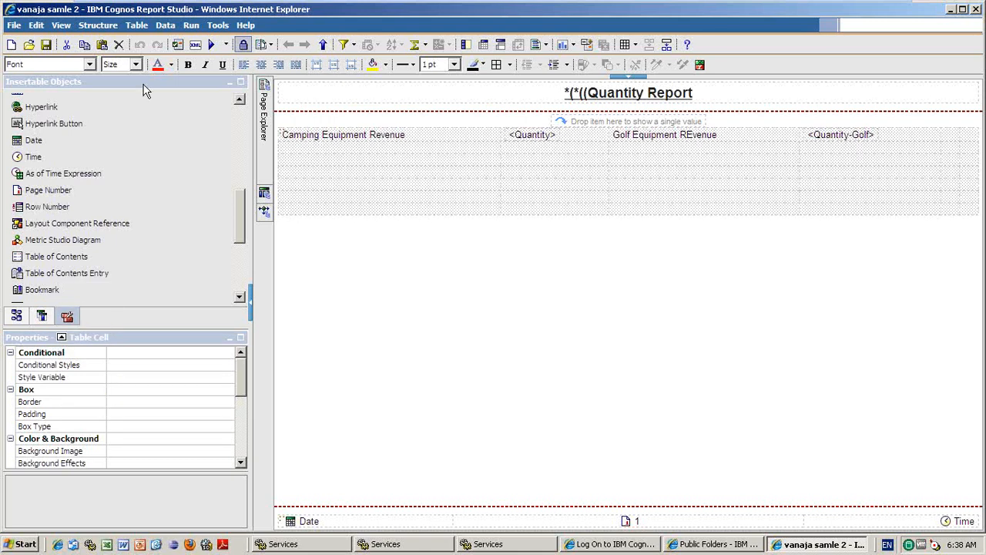
pyautogui.click(120, 46)
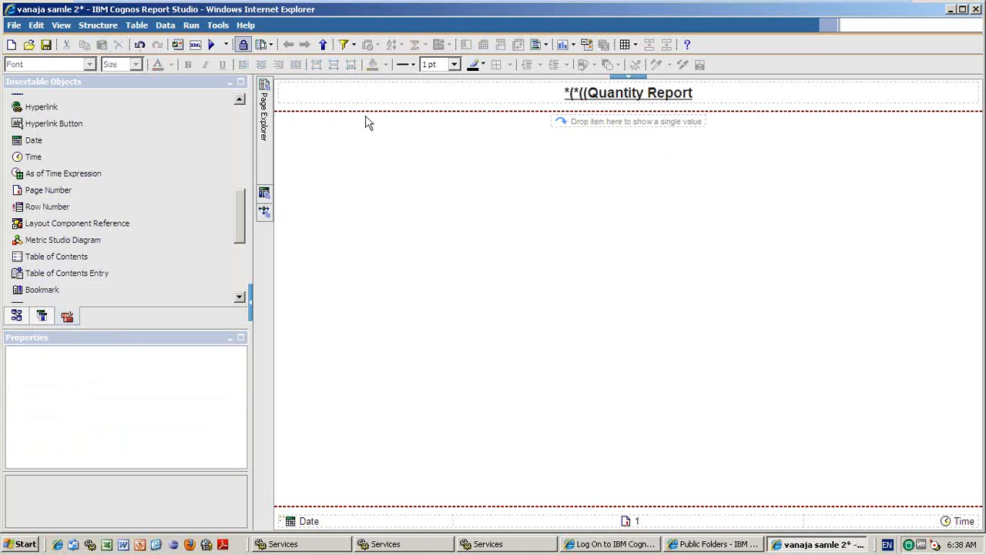
pyautogui.click(559, 123)
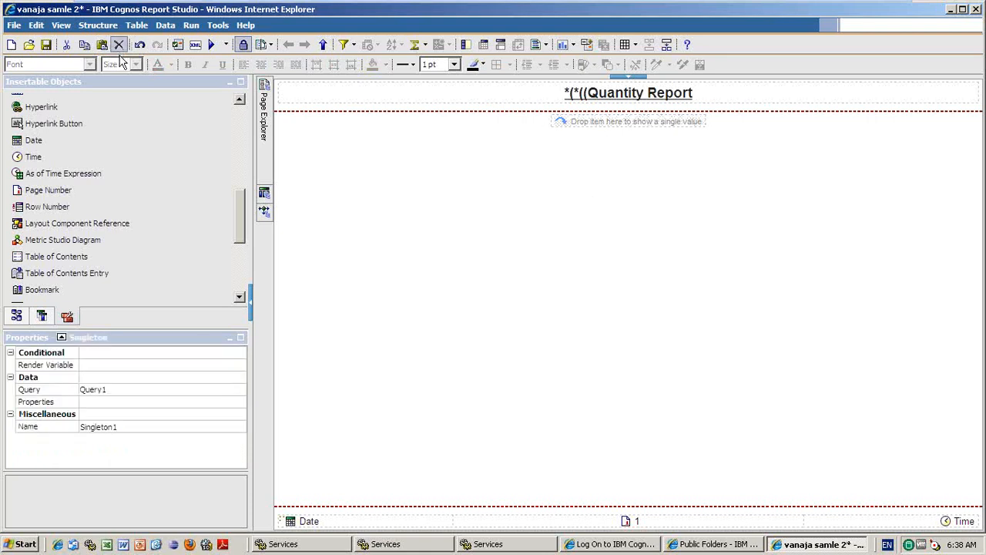
pyautogui.click(120, 45)
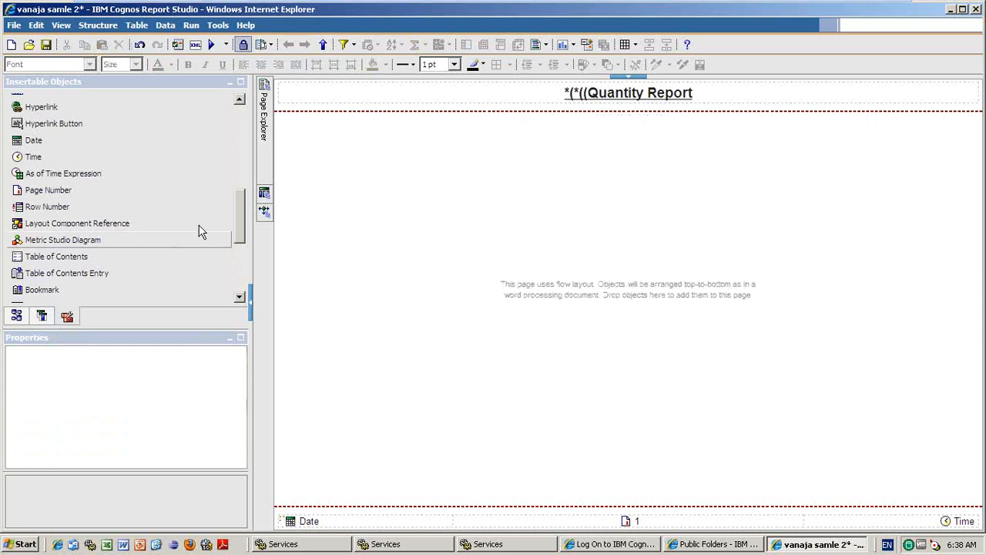
# Insert a List object in the page body and add Product Line from Products as its first column.
pyautogui.moveTo(241, 224); pyautogui.dragTo(228, 144)
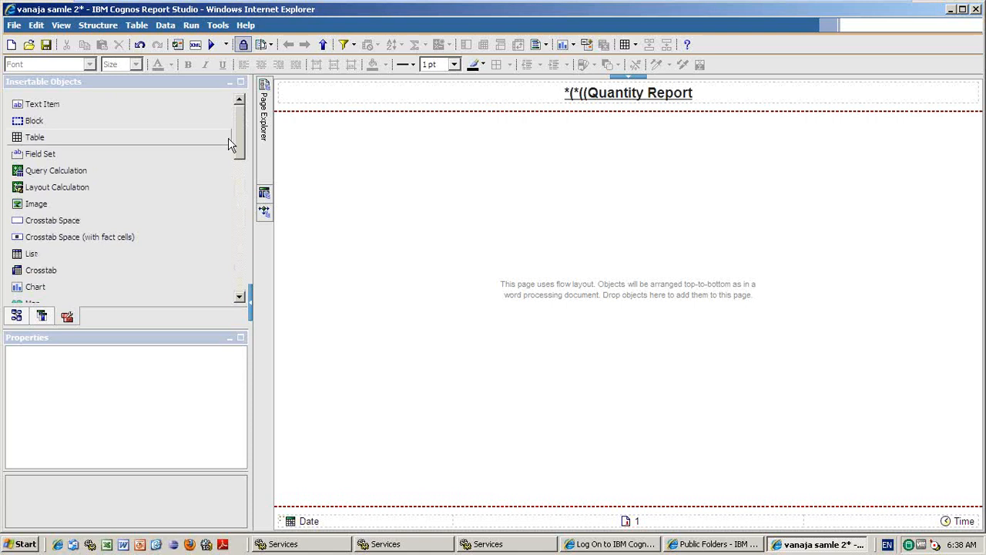
pyautogui.moveTo(69, 251); pyautogui.dragTo(400, 238)
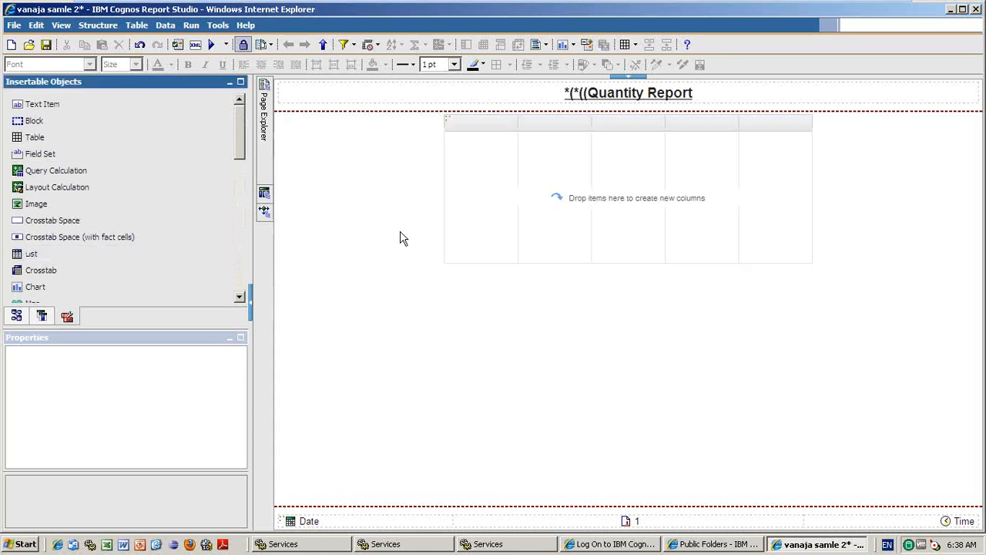
pyautogui.click(17, 316)
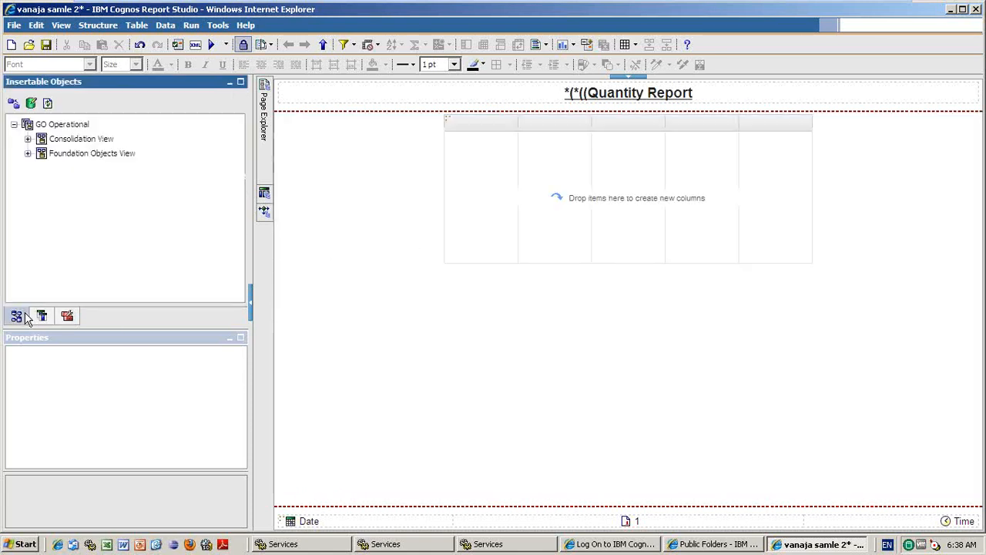
pyautogui.click(28, 139)
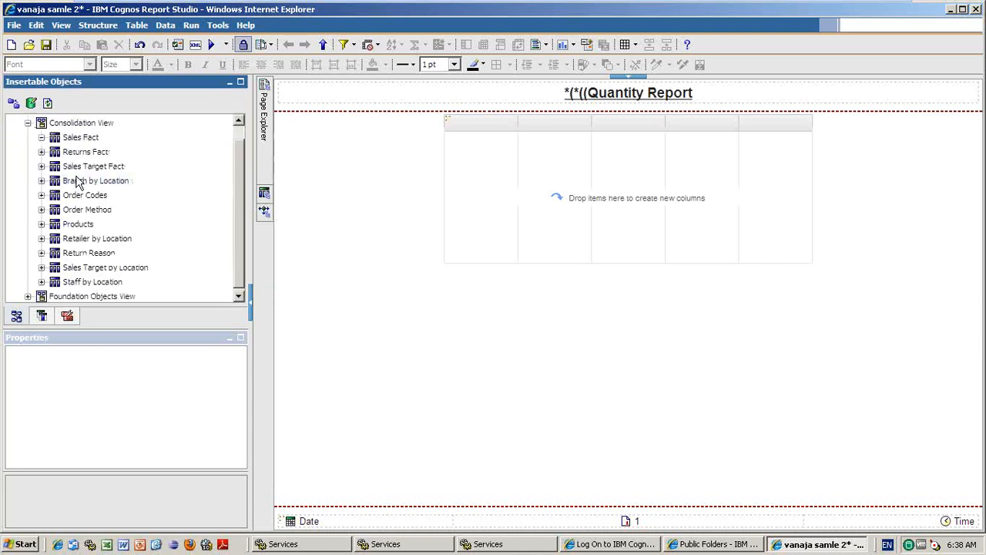
pyautogui.click(42, 224)
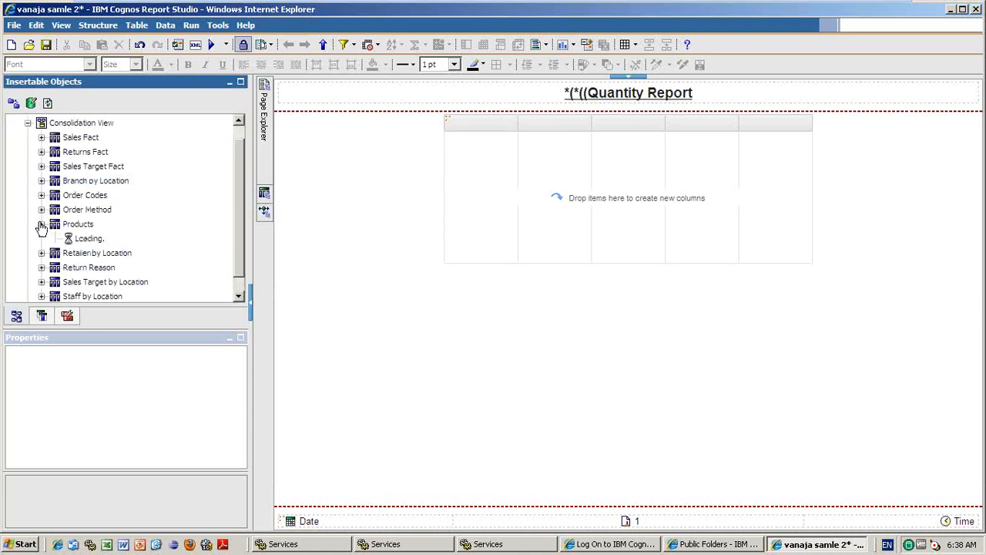
pyautogui.doubleClick(90, 153)
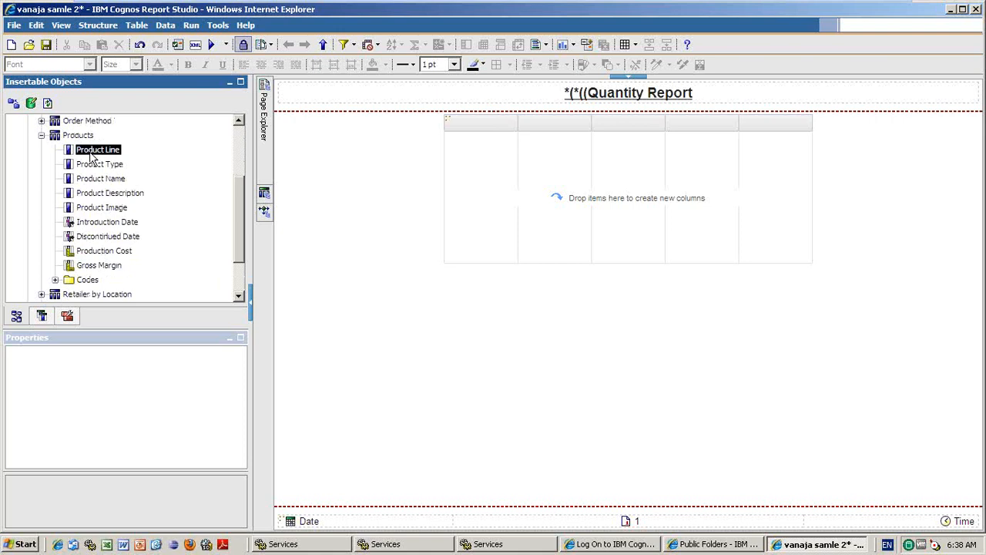
# Add Order Method and the Sales Fact item Quantity as further columns of the list.
pyautogui.click(42, 122)
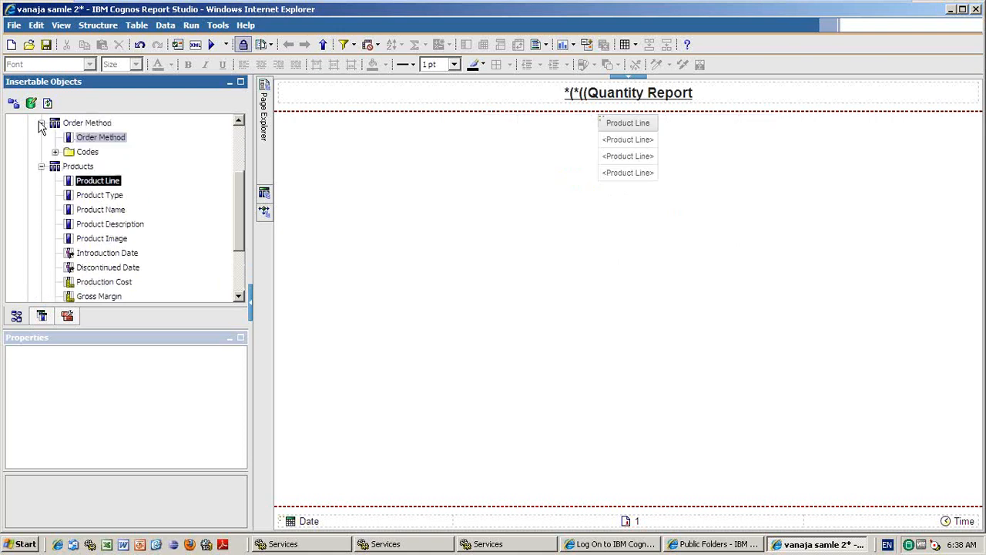
pyautogui.doubleClick(101, 138)
pyautogui.click(240, 134)
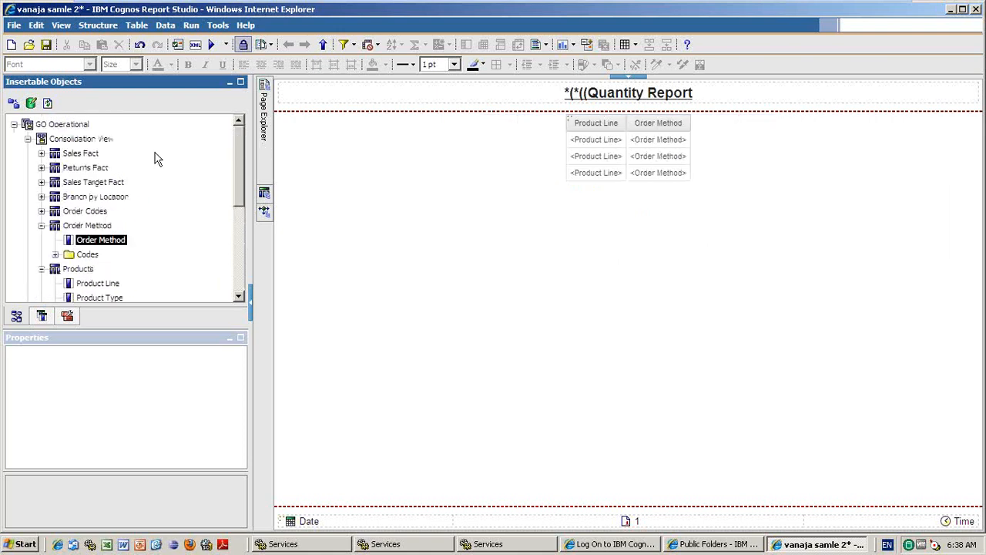
pyautogui.click(42, 153)
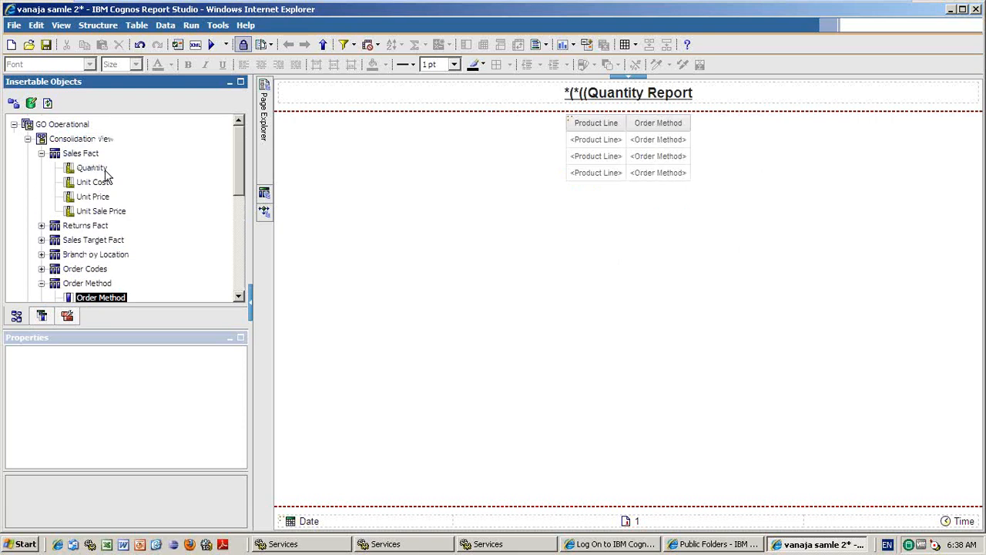
pyautogui.doubleClick(106, 171)
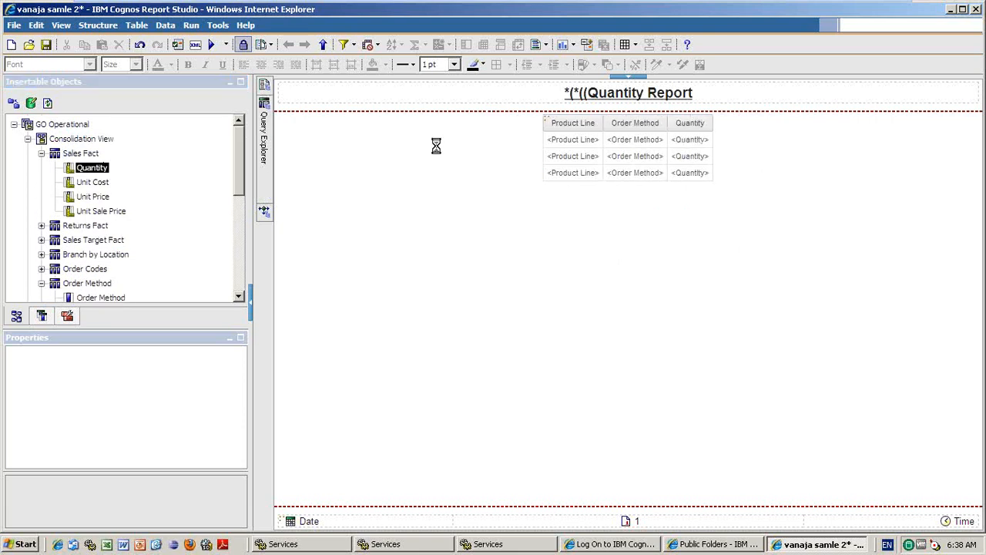
# Run the report and view its first page down to the footer in a maximized viewer window.
pyautogui.click(539, 147)
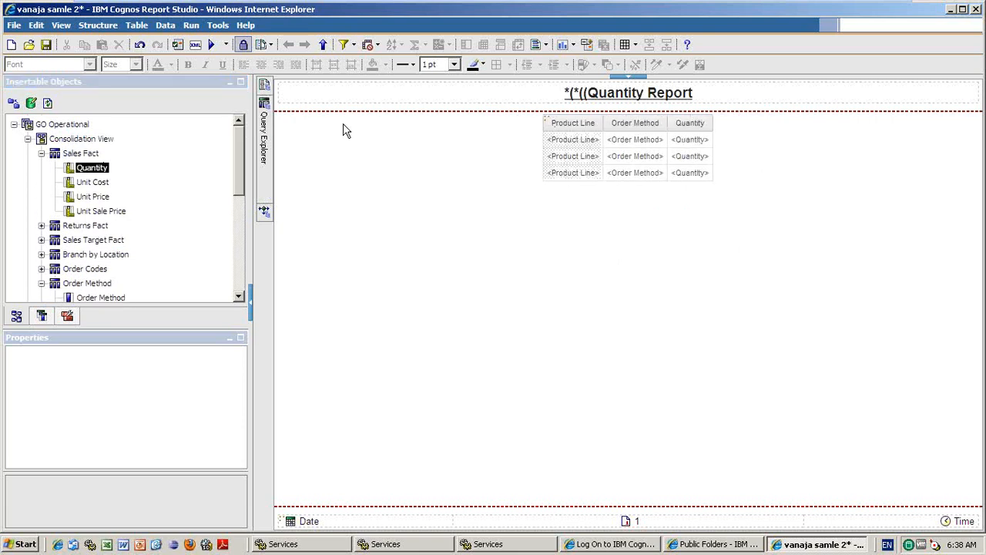
pyautogui.click(213, 46)
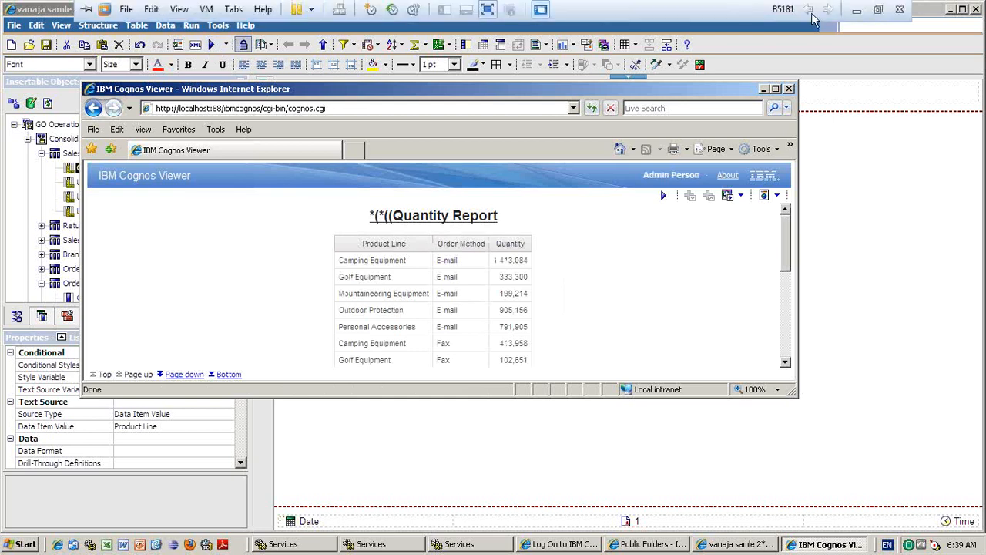
pyautogui.click(776, 90)
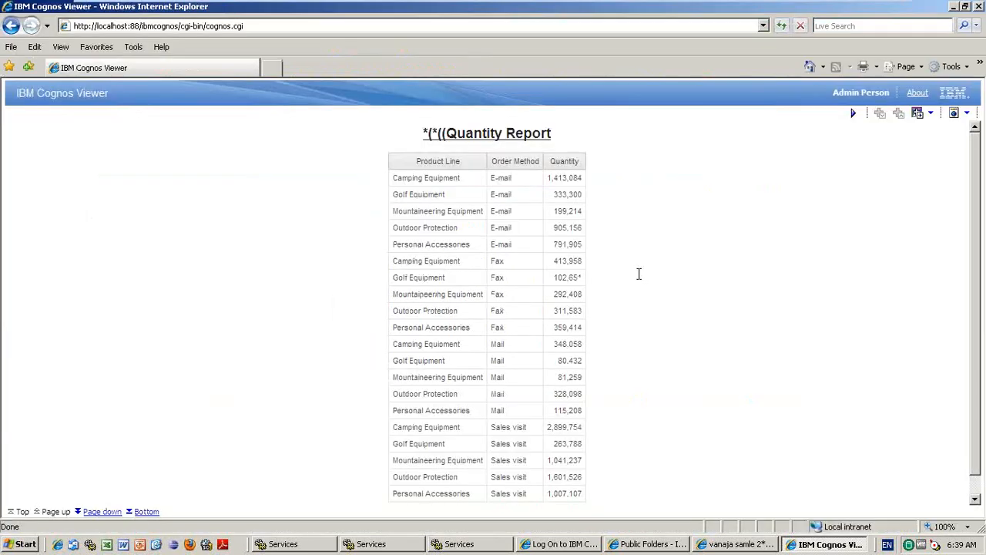
pyautogui.scroll(-1, 715, 470)
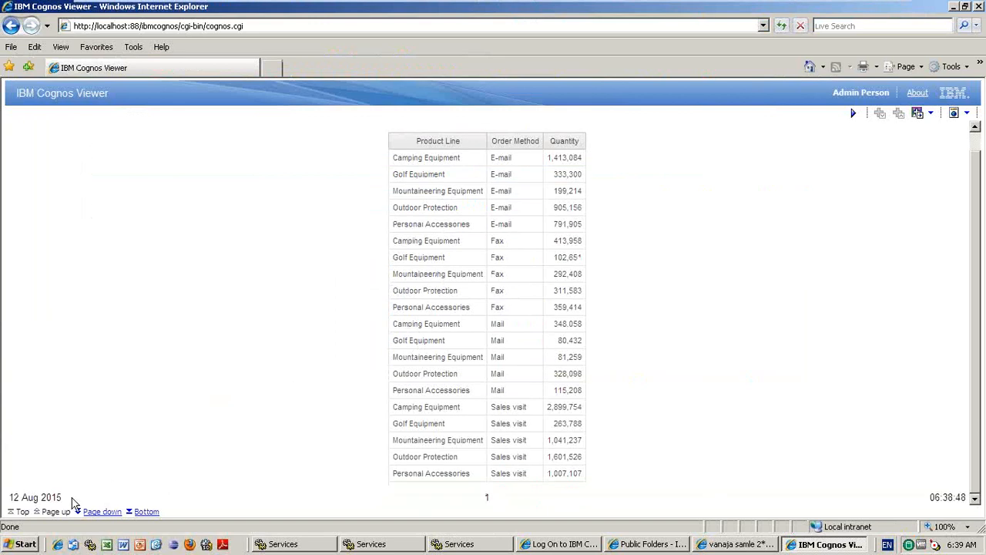
# Compare the run date in the report's footer with the system's date and time properties.
pyautogui.moveTo(71, 497); pyautogui.dragTo(8, 498)
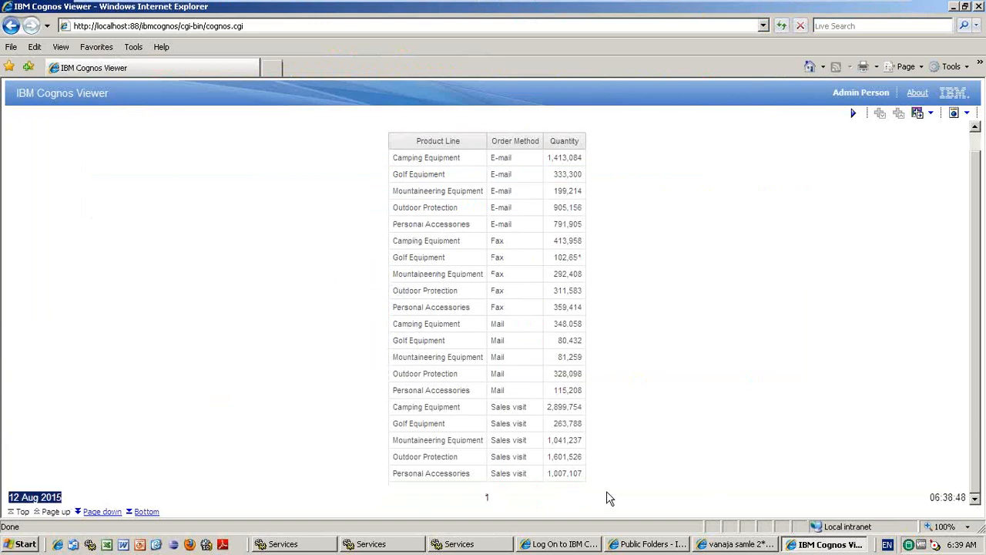
pyautogui.click(968, 546)
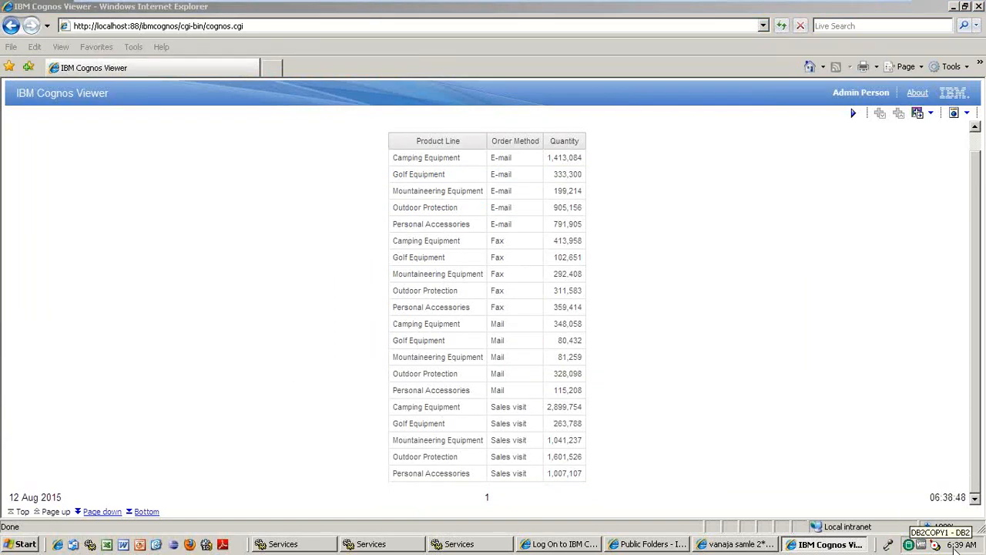
pyautogui.doubleClick(956, 548)
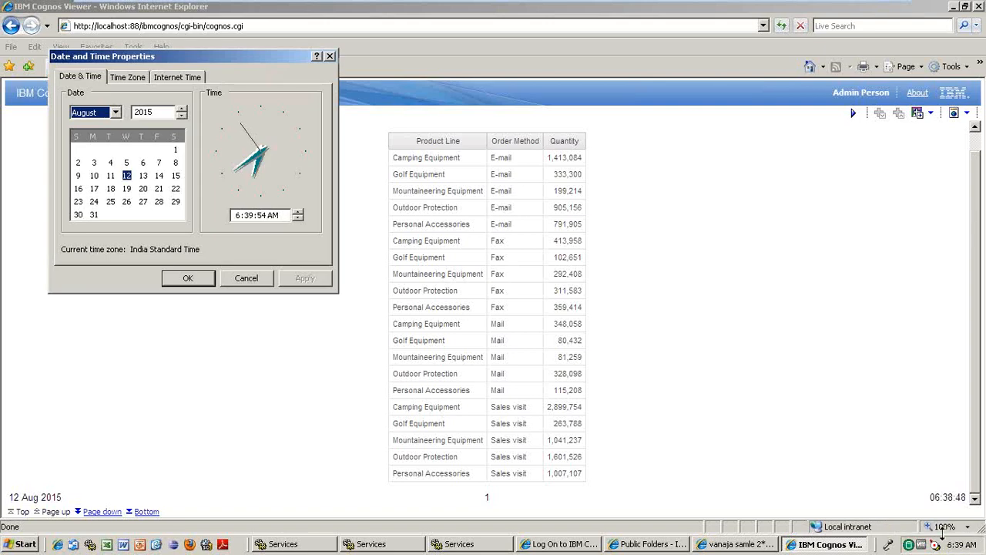
pyautogui.click(330, 56)
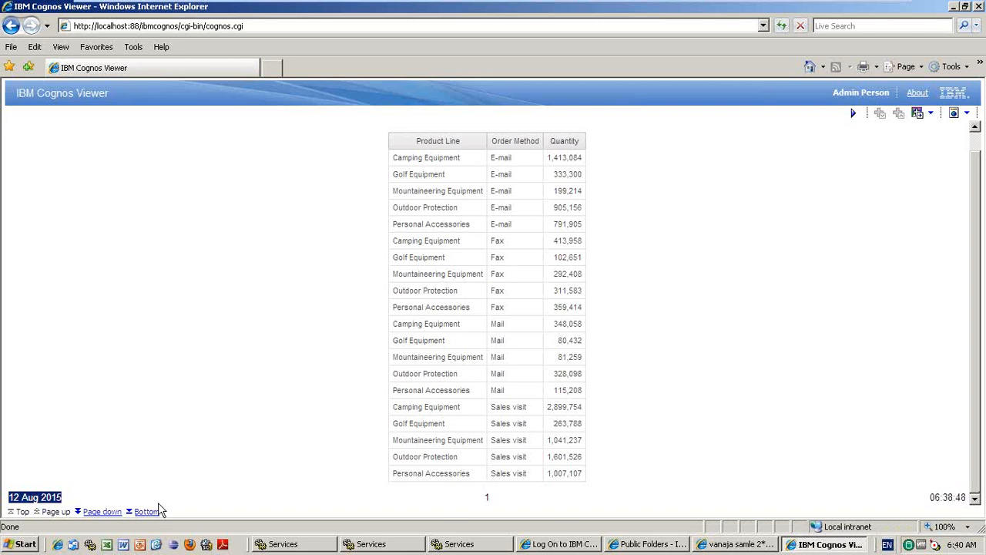
# View the second page of the report output and close the viewer.
pyautogui.click(110, 514)
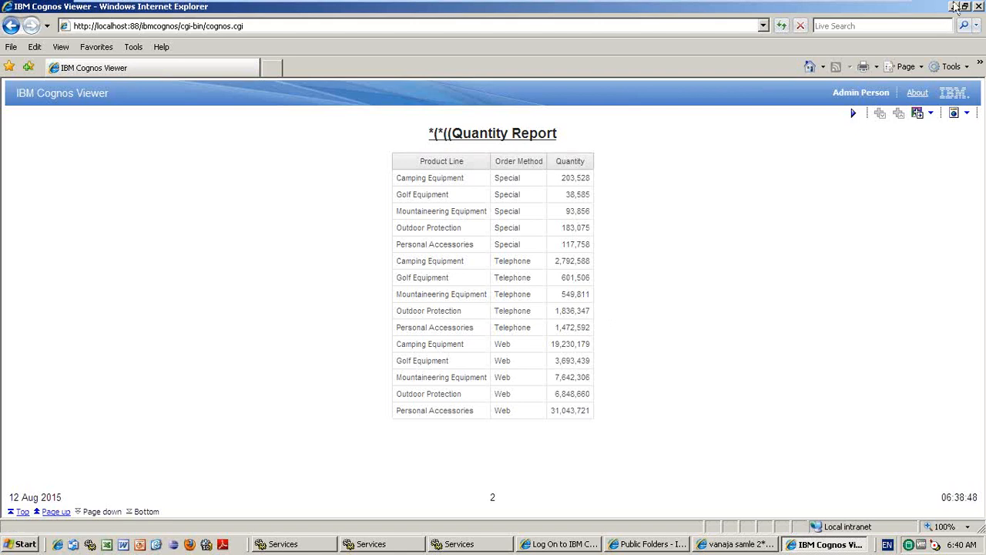
pyautogui.click(980, 7)
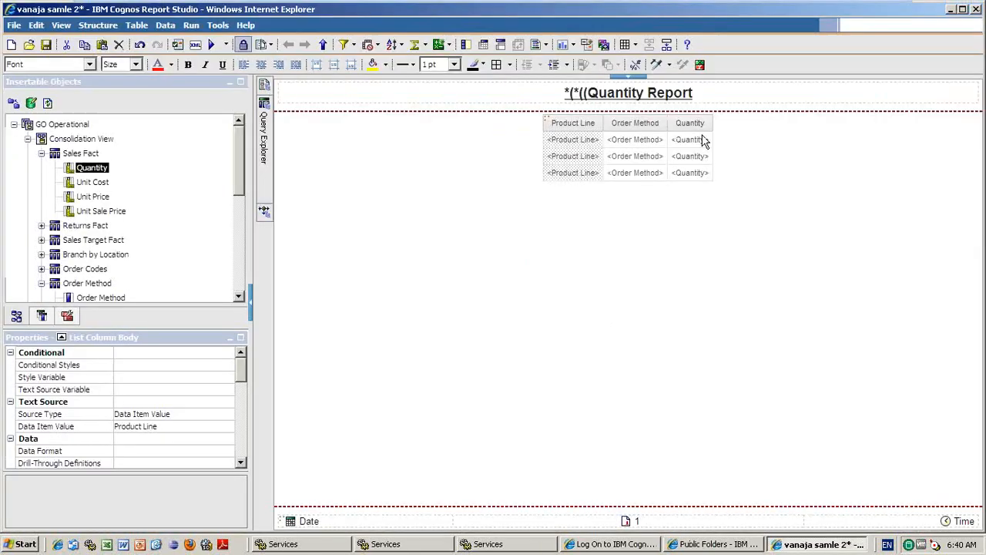
# Insert an As of Time Expression with the expression ReportDate() beside the page number in the report footer.
pyautogui.click(67, 316)
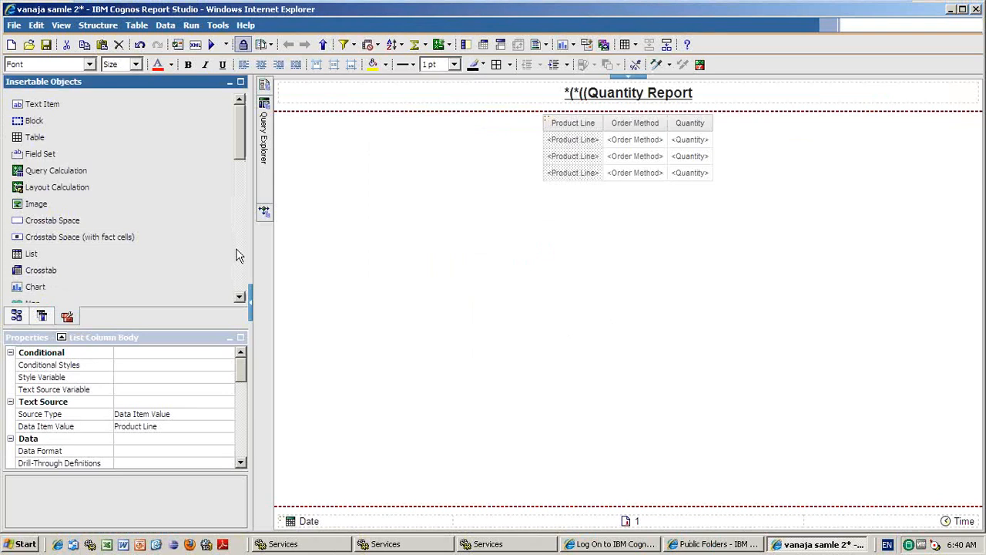
pyautogui.scroll(-3, 239, 255)
pyautogui.scroll(-3, 239, 256)
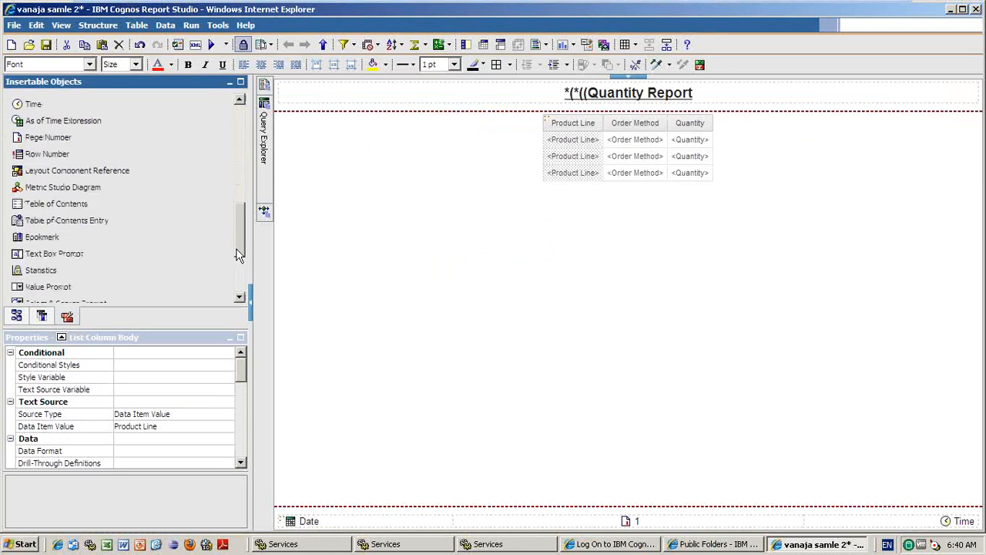
pyautogui.click(239, 100)
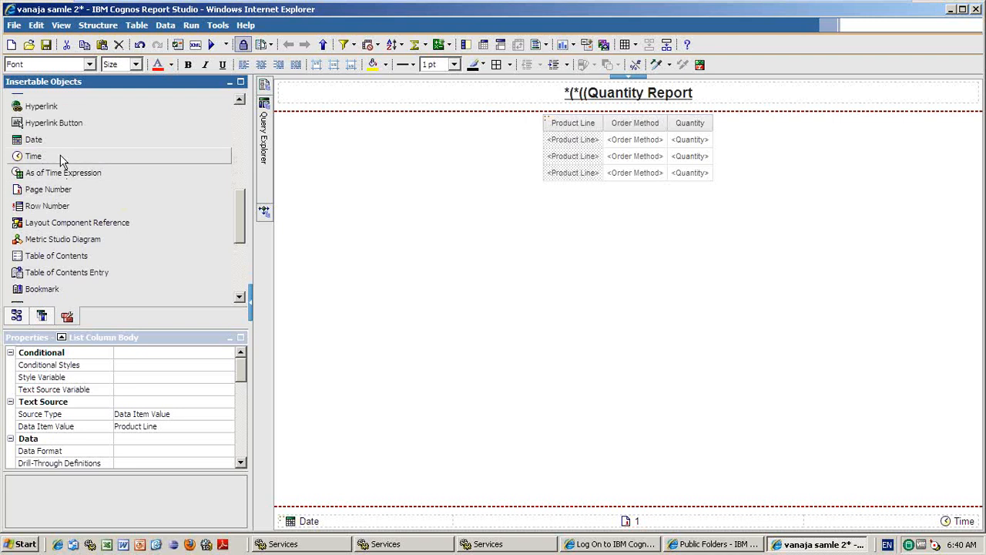
pyautogui.moveTo(67, 171); pyautogui.dragTo(647, 524)
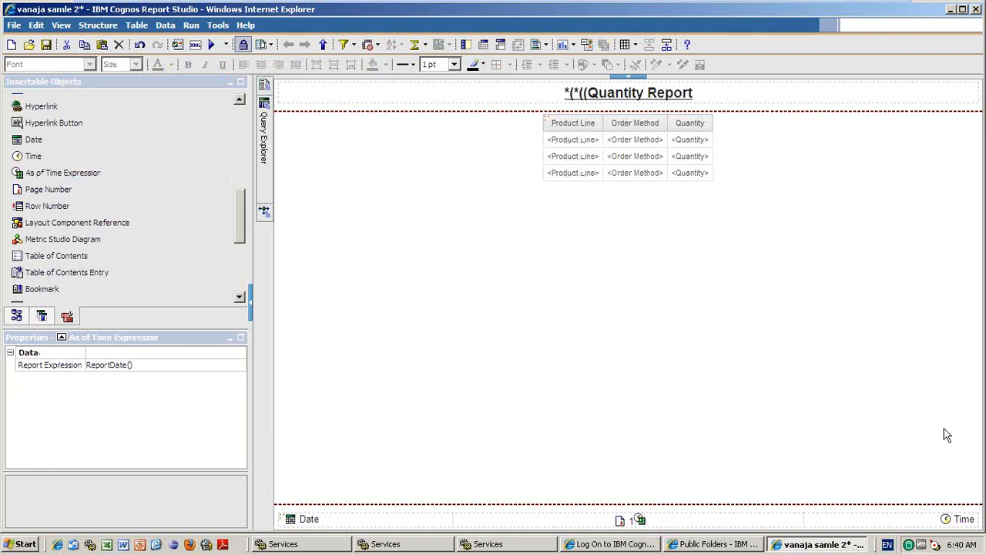
# Run the report, check the footer at the end of the first page, and close the viewer.
pyautogui.click(209, 51)
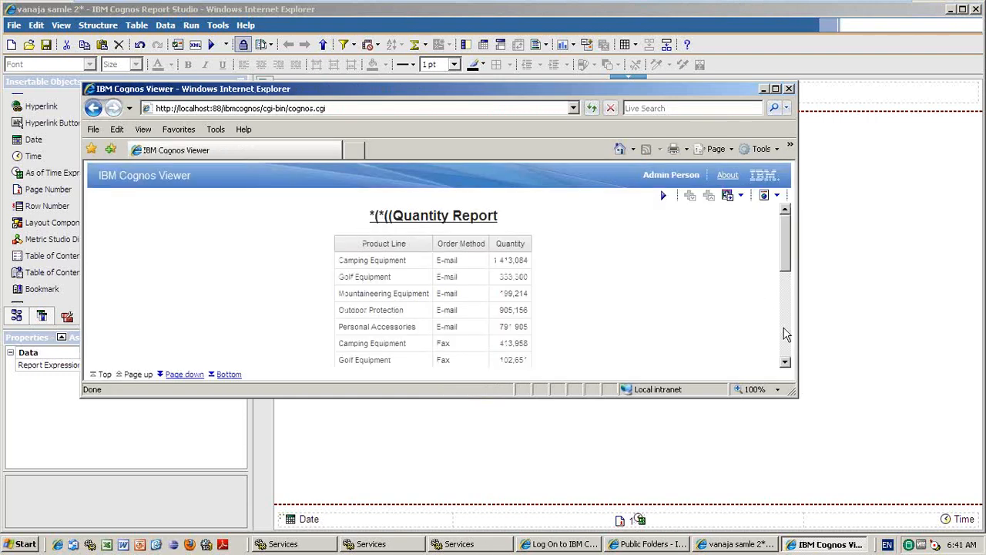
pyautogui.click(786, 360)
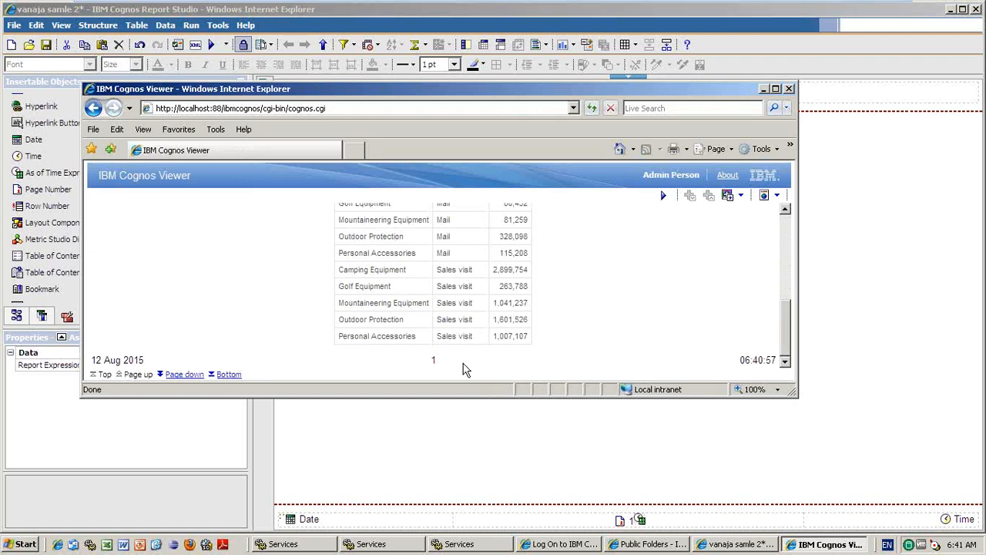
pyautogui.hotkey('alt', 'F4')
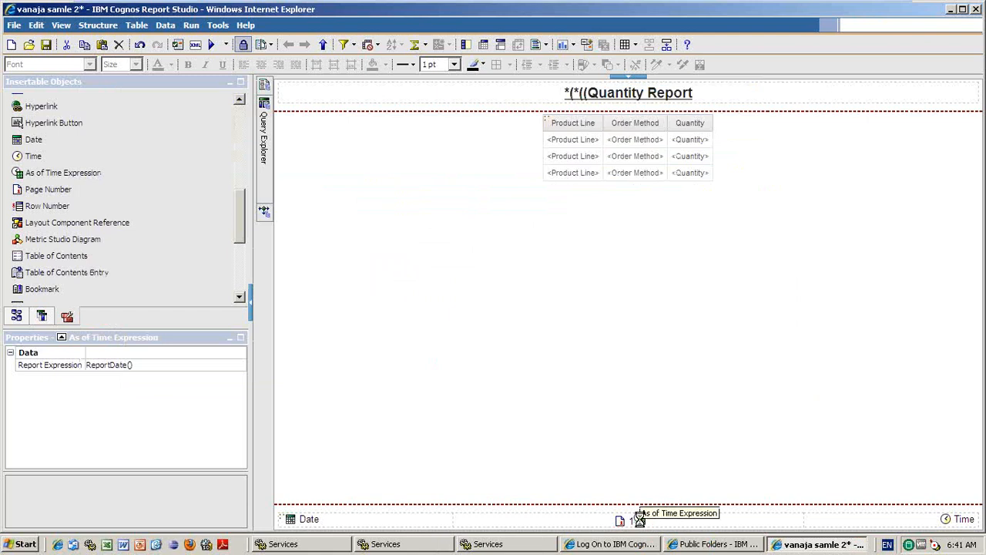
# Review the report expression of the footer's As of Time Expression without changing it, and delete the item from the footer.
pyautogui.doubleClick(120, 364)
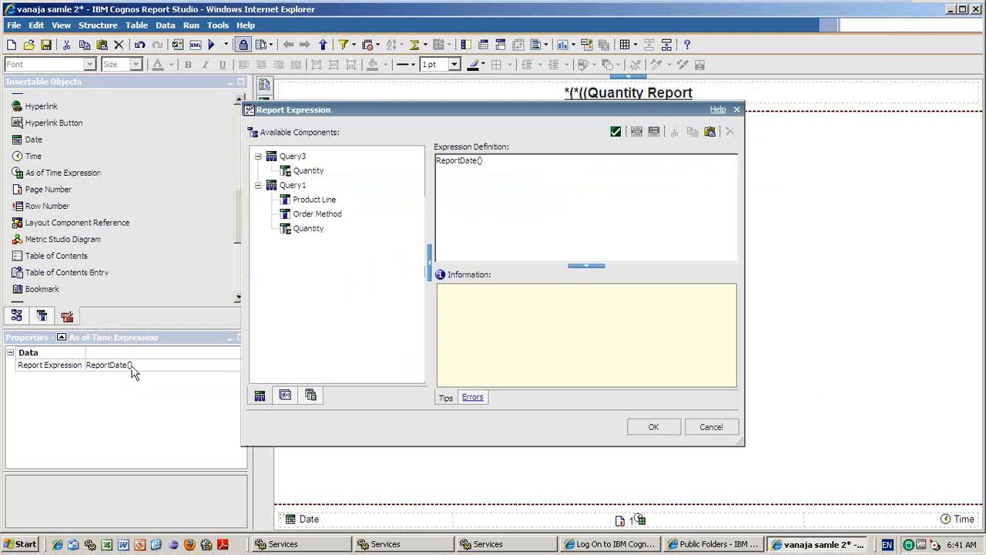
pyautogui.click(712, 427)
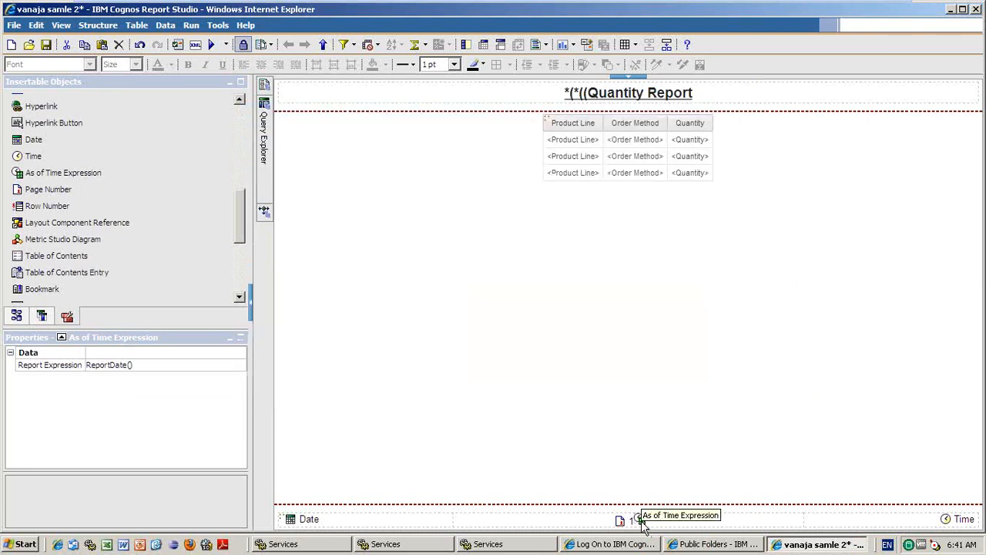
pyautogui.press('Delete')
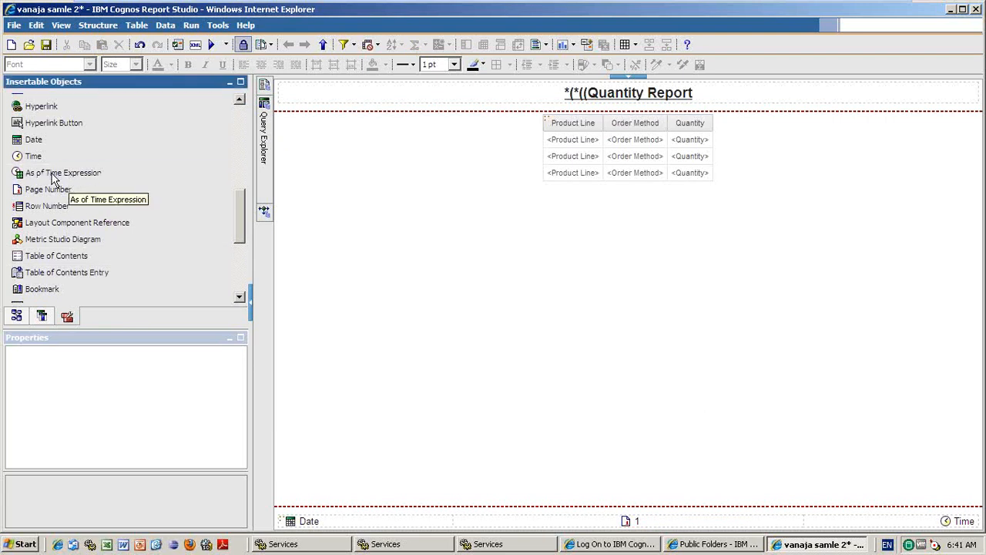
# Place an As of Time Expression with ReportDate() below the list and remove it again.
pyautogui.click(628, 193)
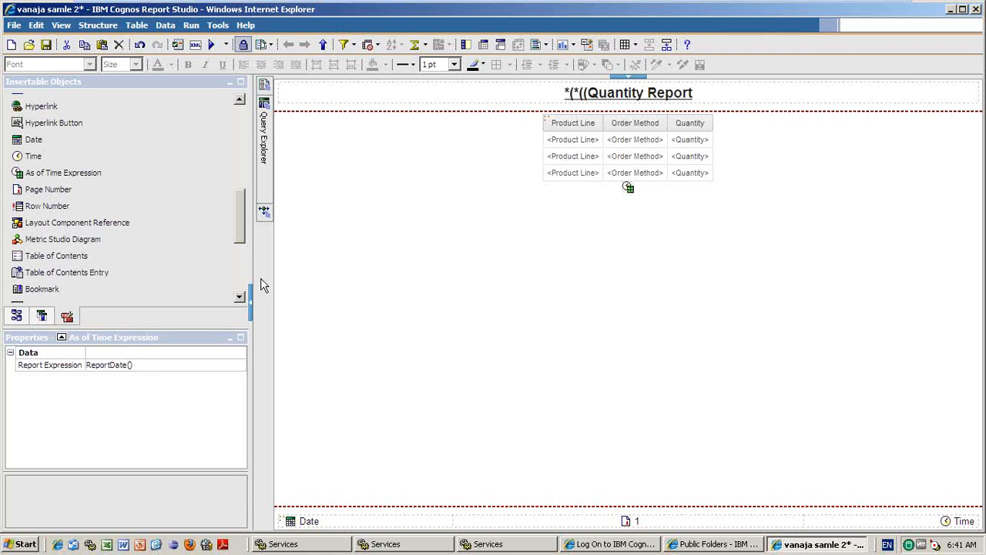
pyautogui.press('Delete')
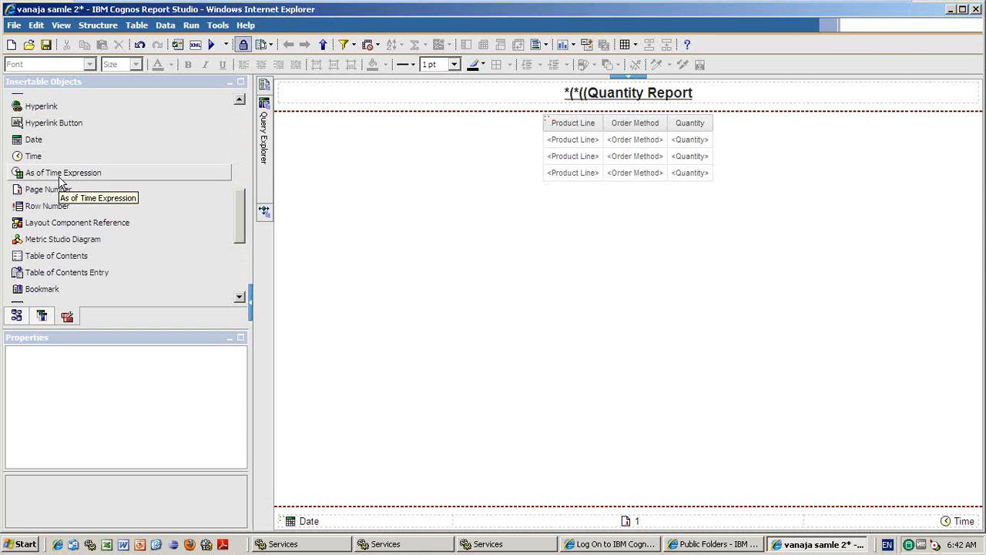
# Examine the data item expression behind the list's Product Line column and close it without changes.
pyautogui.click(554, 158)
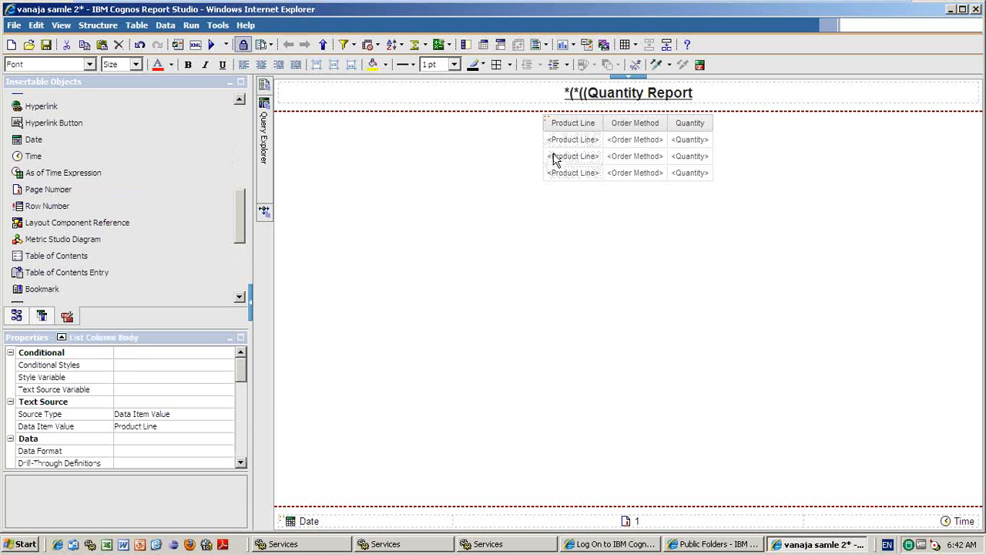
pyautogui.doubleClick(555, 157)
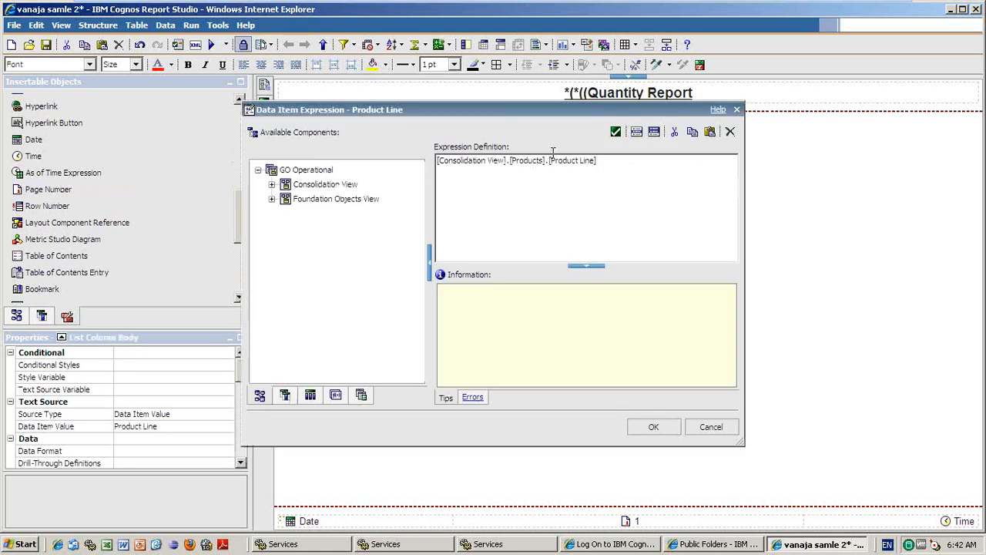
pyautogui.moveTo(676, 161); pyautogui.dragTo(441, 159)
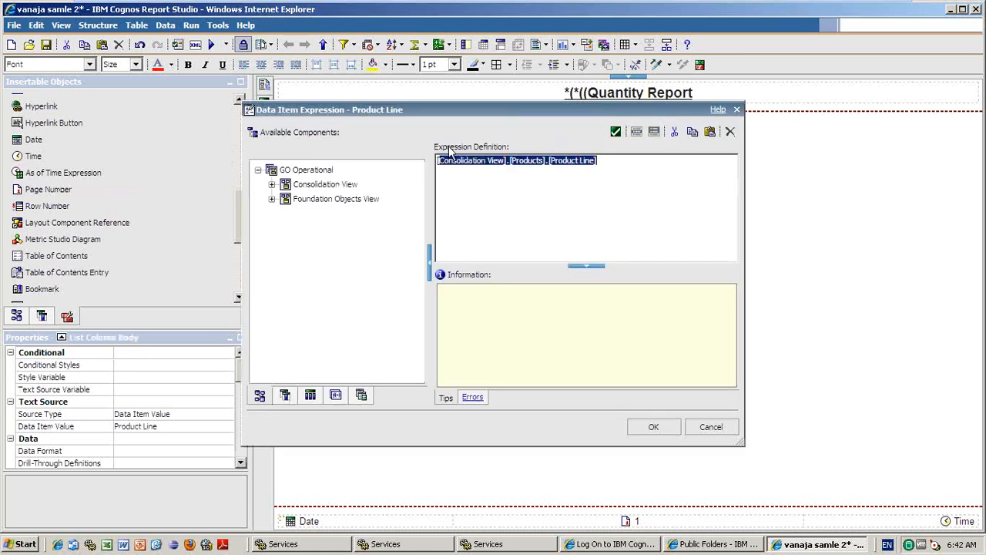
pyautogui.click(712, 427)
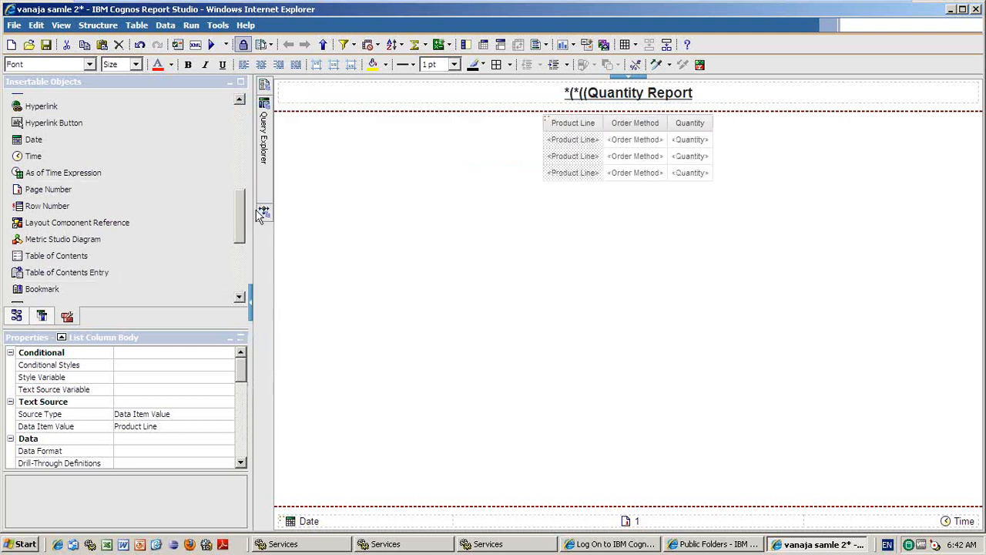
# Insert a query calculation named xyz at the list's Quantity column and begin its expression with "case when (".
pyautogui.moveTo(238, 217); pyautogui.dragTo(239, 239)
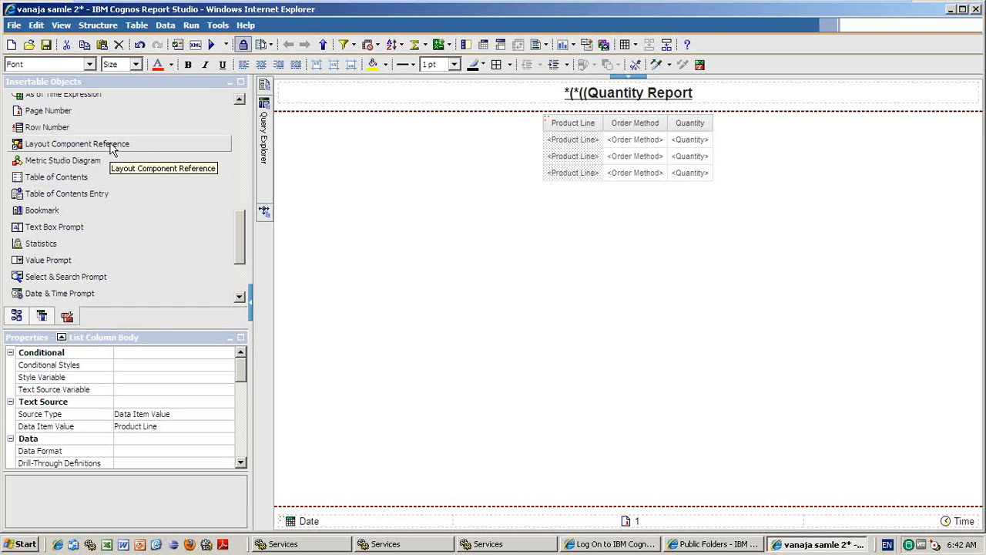
pyautogui.scroll(5, 226, 213)
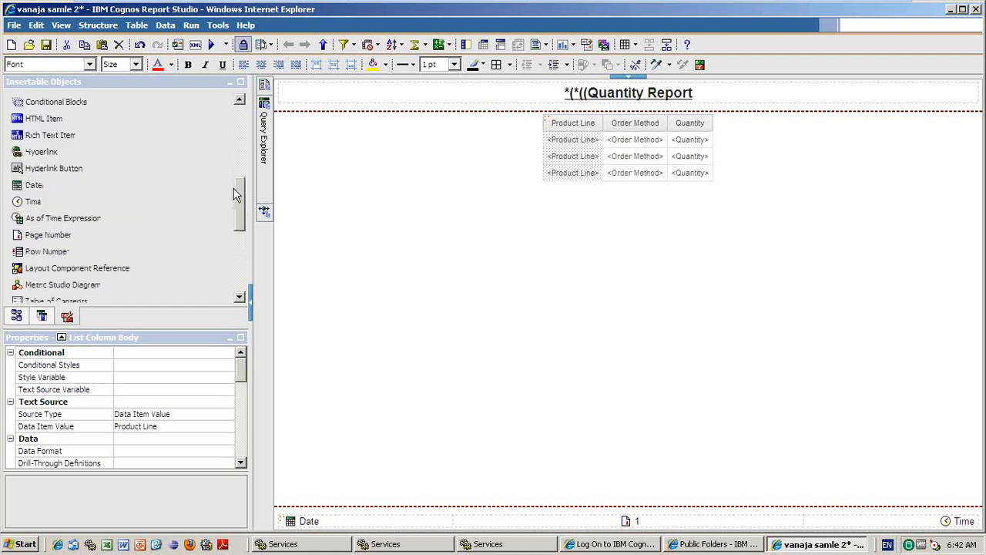
pyautogui.scroll(3, 228, 159)
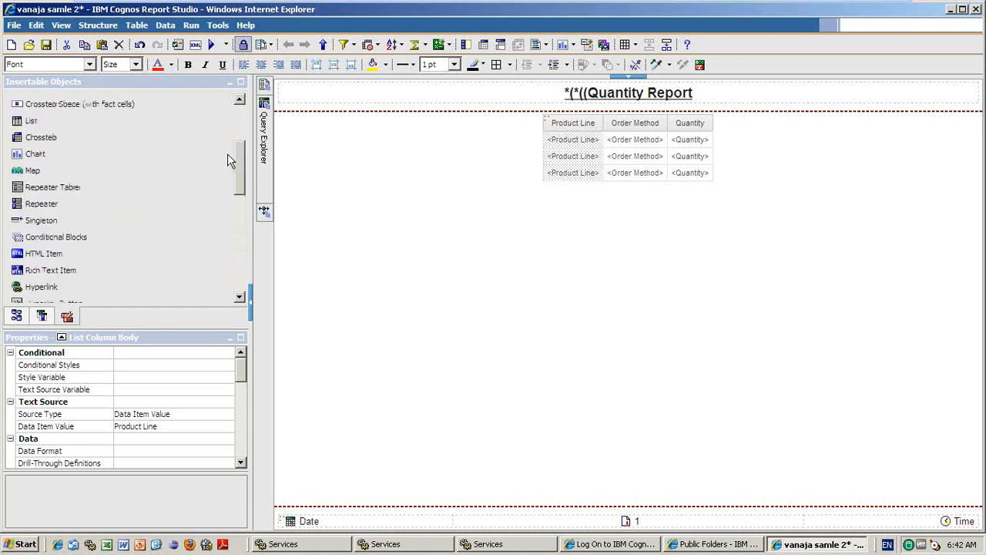
pyautogui.moveTo(62, 114); pyautogui.dragTo(703, 151)
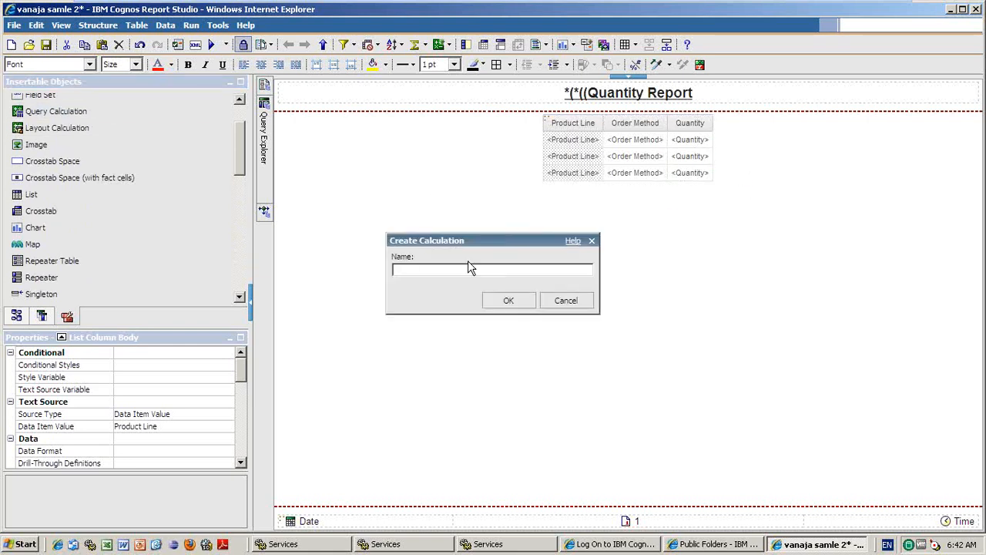
pyautogui.write('xxx')
pyautogui.press('Return')
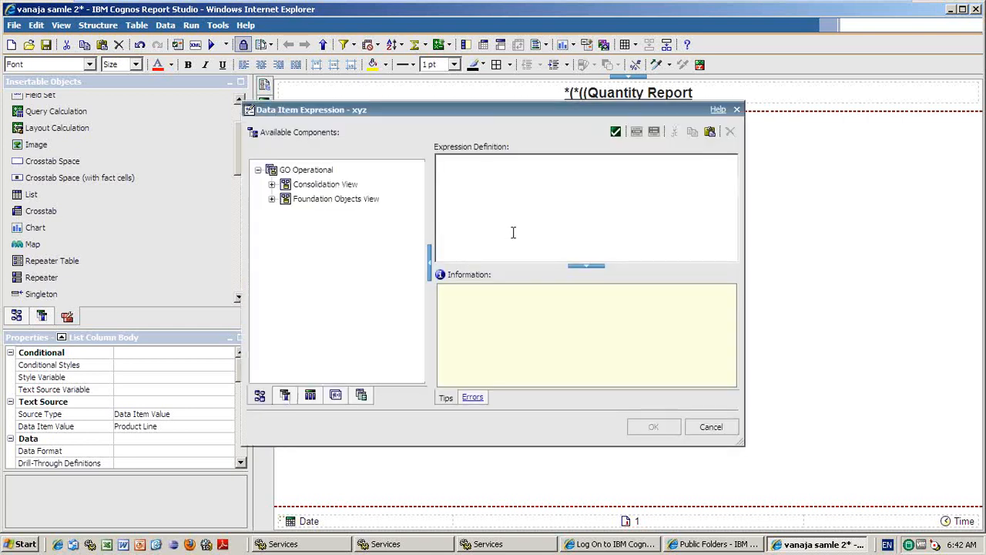
pyautogui.write('case wheh ')
pyautogui.write('(')
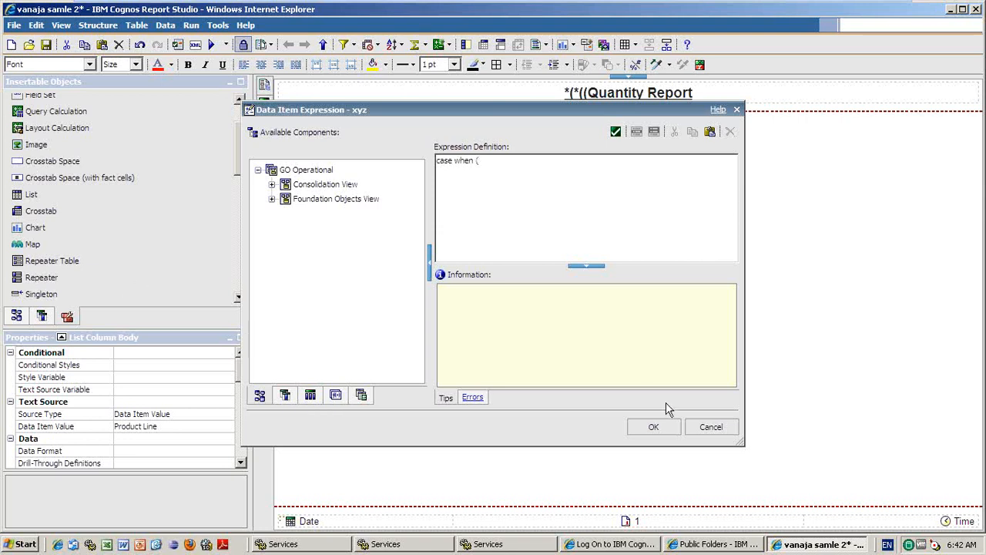
# Examine the Business Date/Time, Block and Common Functions available to the query calculation, including current_date, and cancel the calculation.
pyautogui.moveTo(438, 110); pyautogui.dragTo(509, 110)
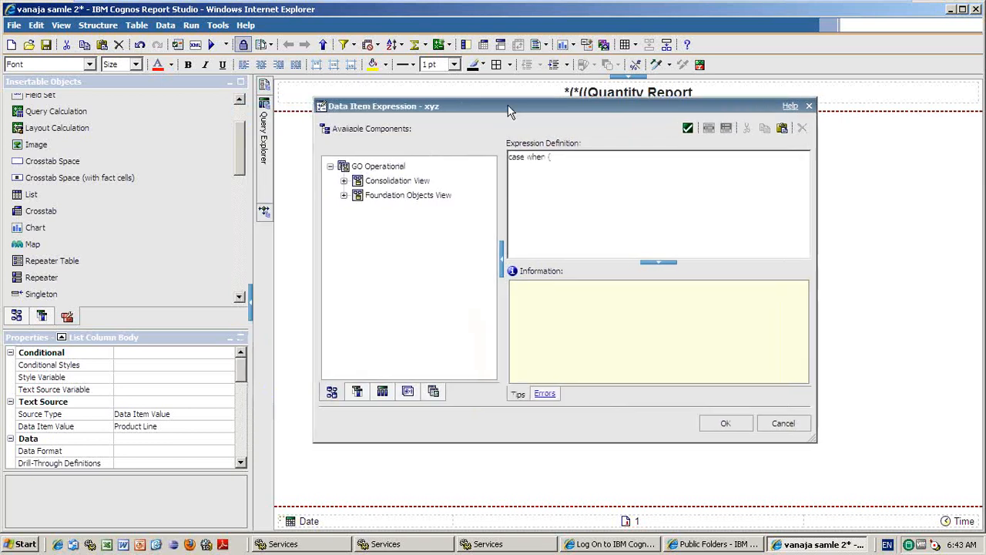
pyautogui.click(408, 393)
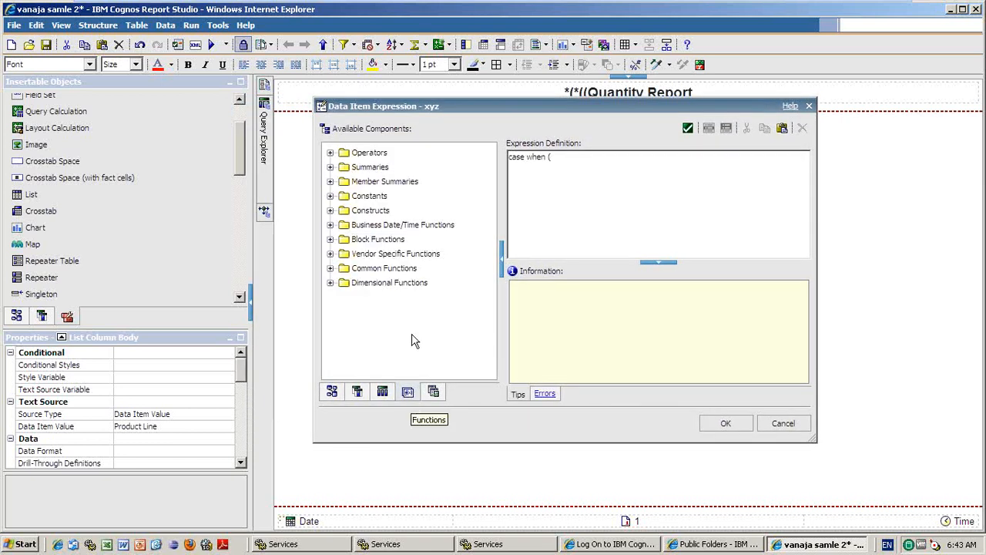
pyautogui.click(331, 225)
pyautogui.moveTo(492, 210); pyautogui.dragTo(494, 294)
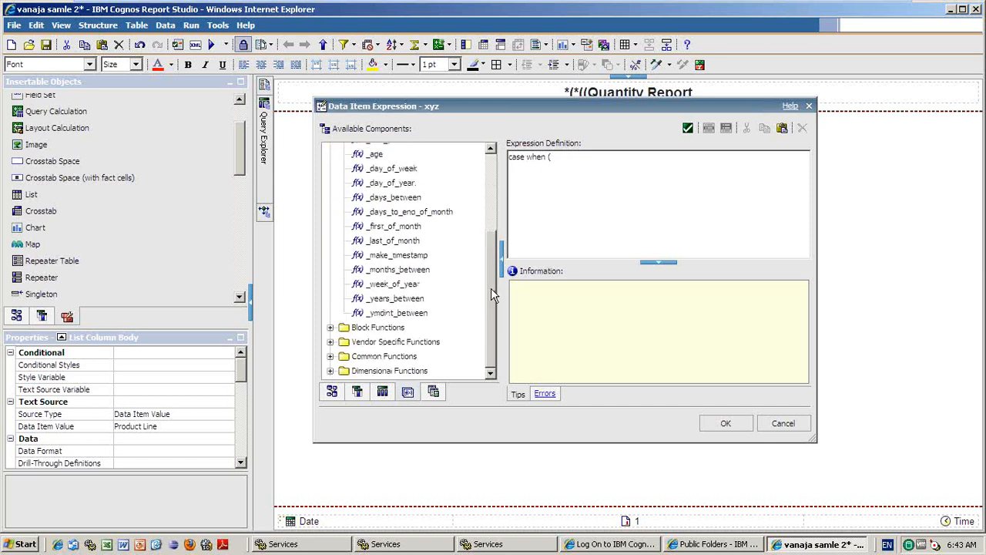
pyautogui.click(330, 326)
pyautogui.scroll(-1, 488, 311)
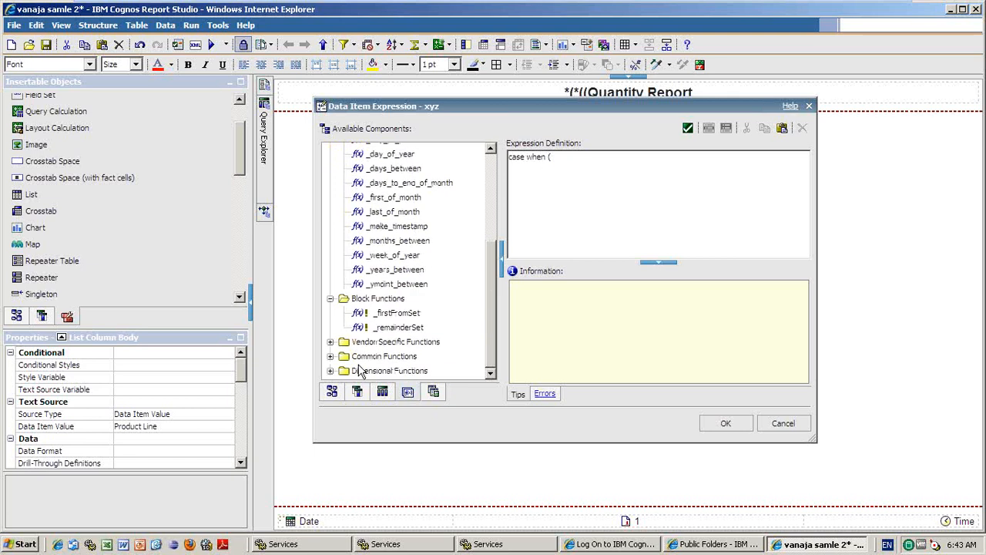
pyautogui.click(329, 357)
pyautogui.scroll(-2, 489, 339)
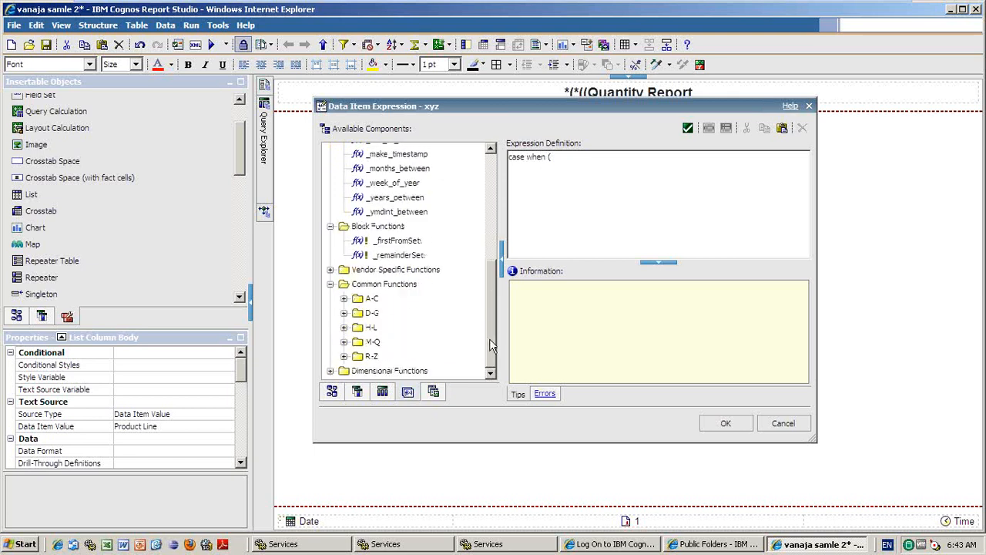
pyautogui.click(344, 299)
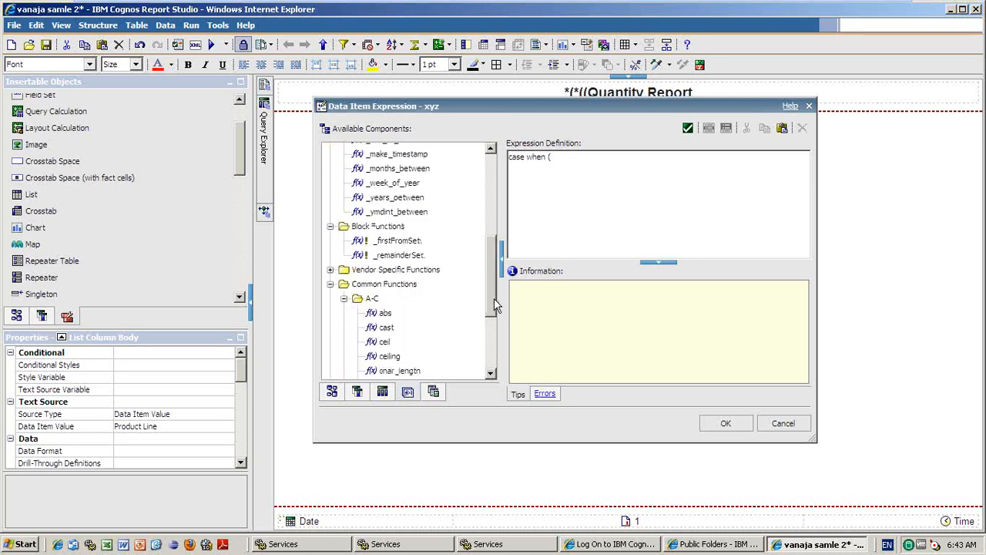
pyautogui.scroll(-2, 494, 316)
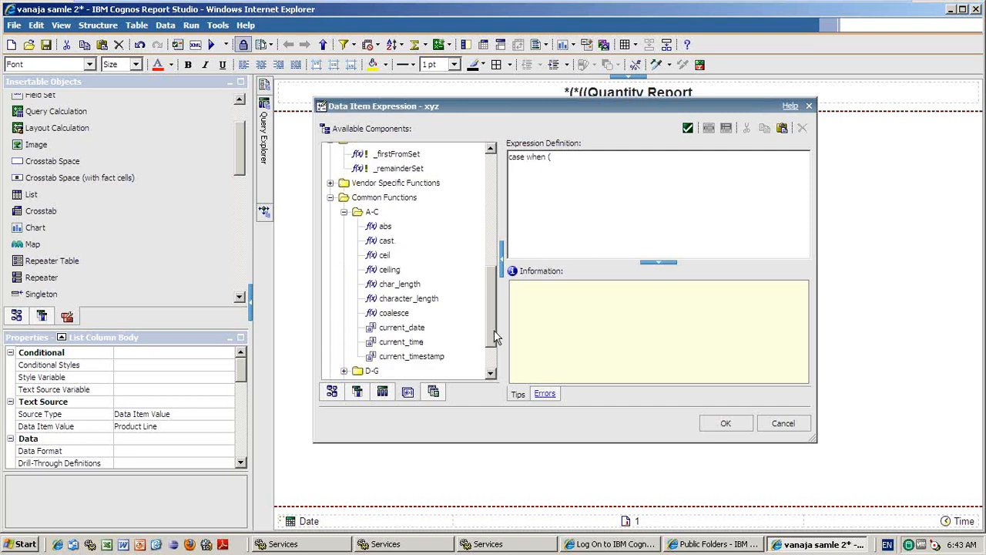
pyautogui.scroll(-1, 494, 330)
pyautogui.click(389, 317)
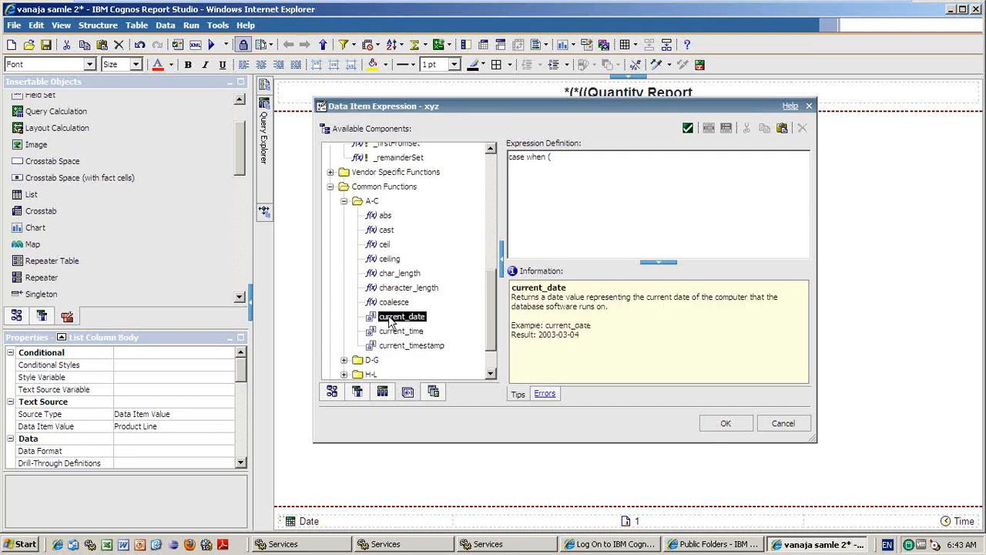
pyautogui.click(783, 424)
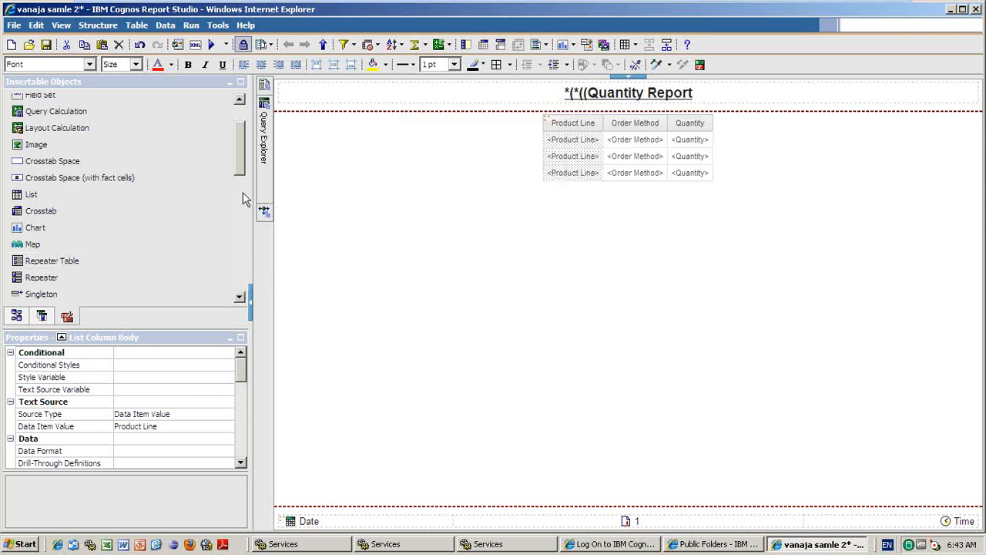
# Insert a layout calculation beside the report title and examine the AsOfDate function among its report functions.
pyautogui.moveTo(240, 158); pyautogui.dragTo(239, 146)
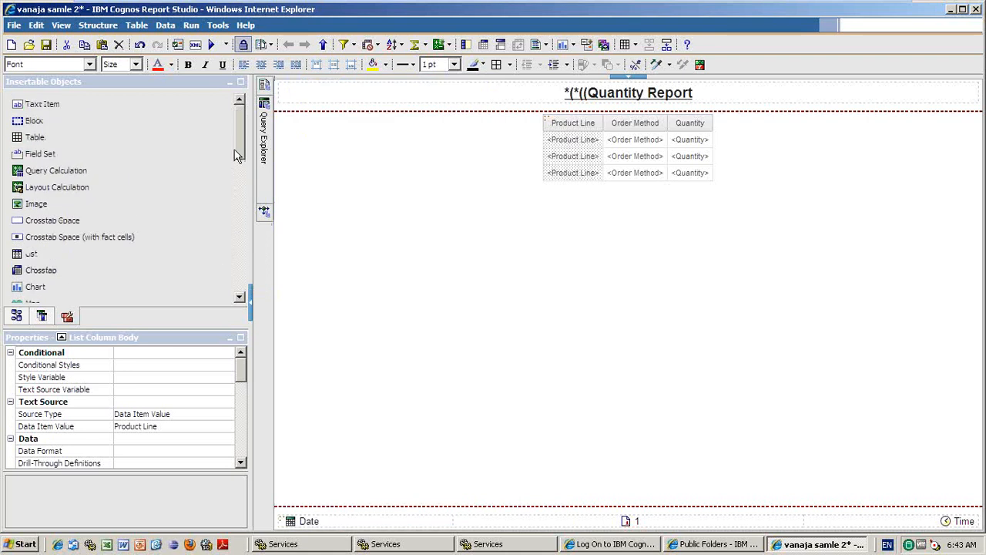
pyautogui.moveTo(58, 187); pyautogui.dragTo(700, 92)
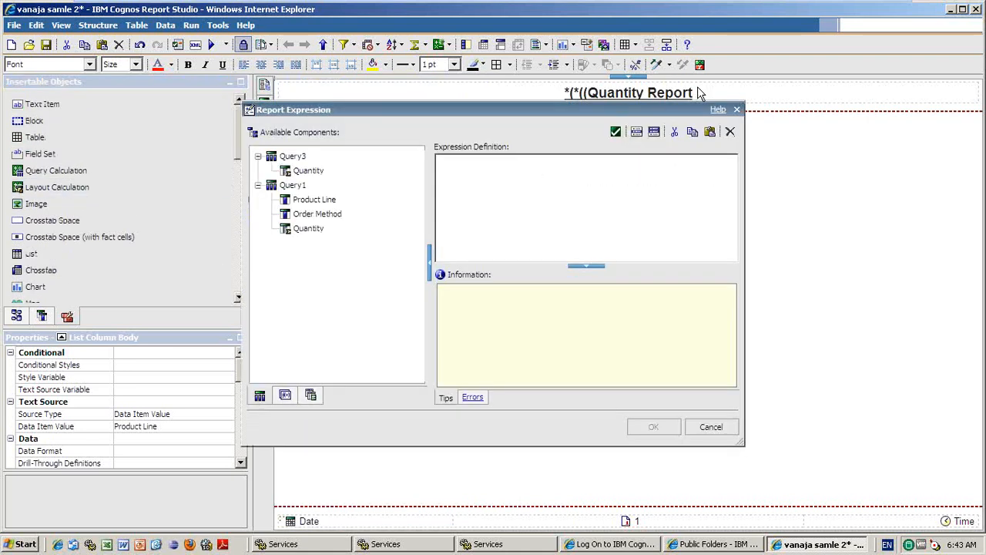
pyautogui.click(285, 396)
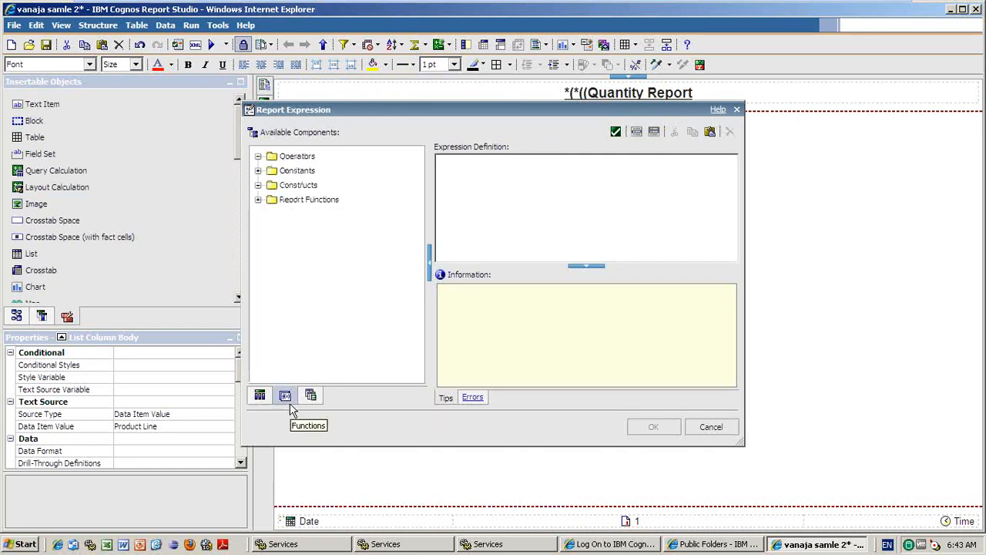
pyautogui.click(258, 200)
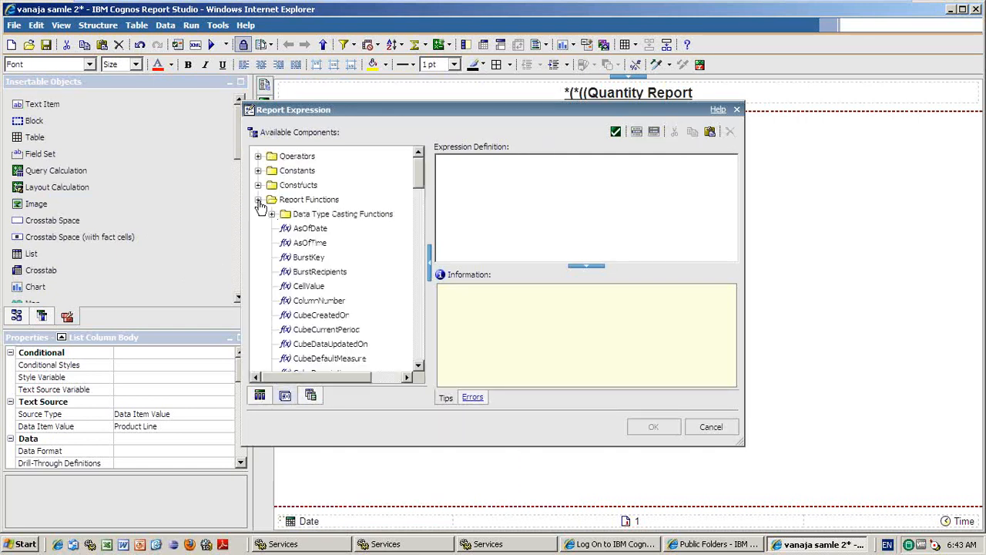
pyautogui.click(310, 230)
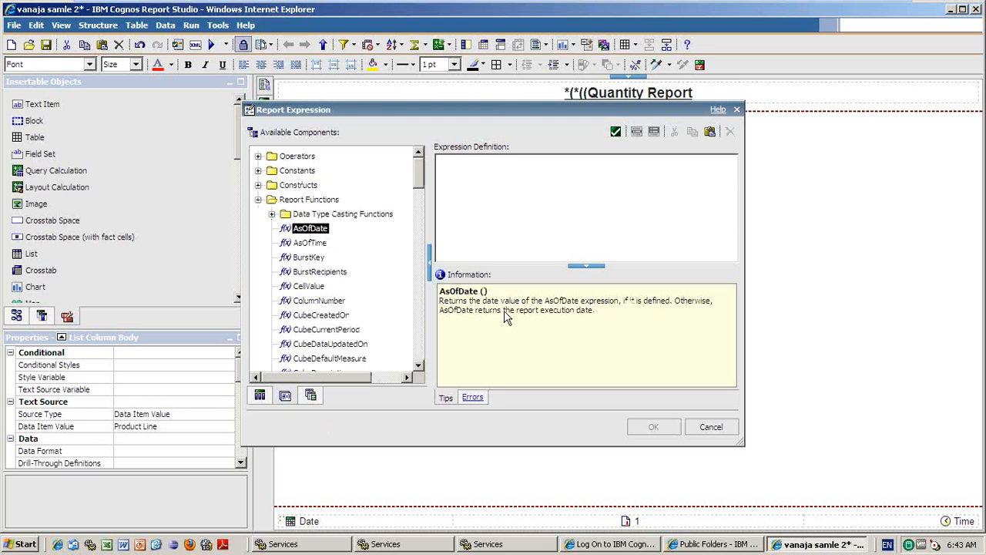
# Begin the layout calculation's expression as "case when (AsOfDate ()=" and cancel the calculation.
pyautogui.write('case wheh (')
pyautogui.moveTo(314, 234); pyautogui.dragTo(567, 177)
pyautogui.write('=')
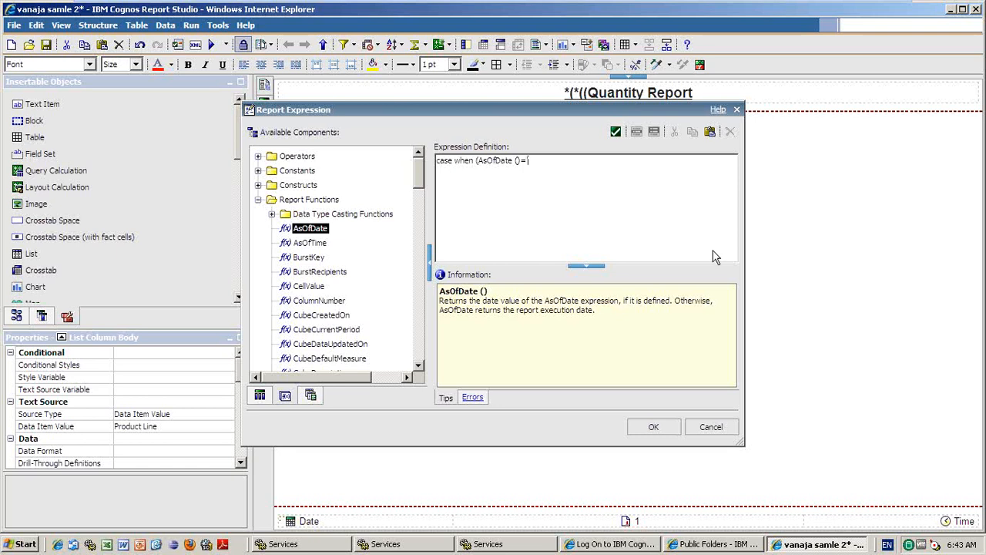
pyautogui.click(698, 431)
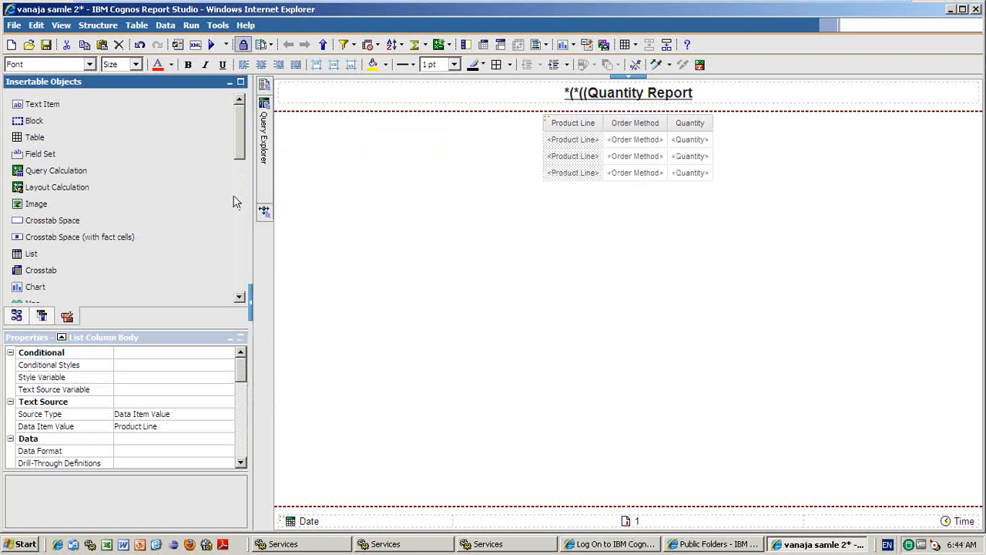
# Run the report and examine the date, page number and time in its page footer.
pyautogui.moveTo(241, 132); pyautogui.dragTo(237, 228)
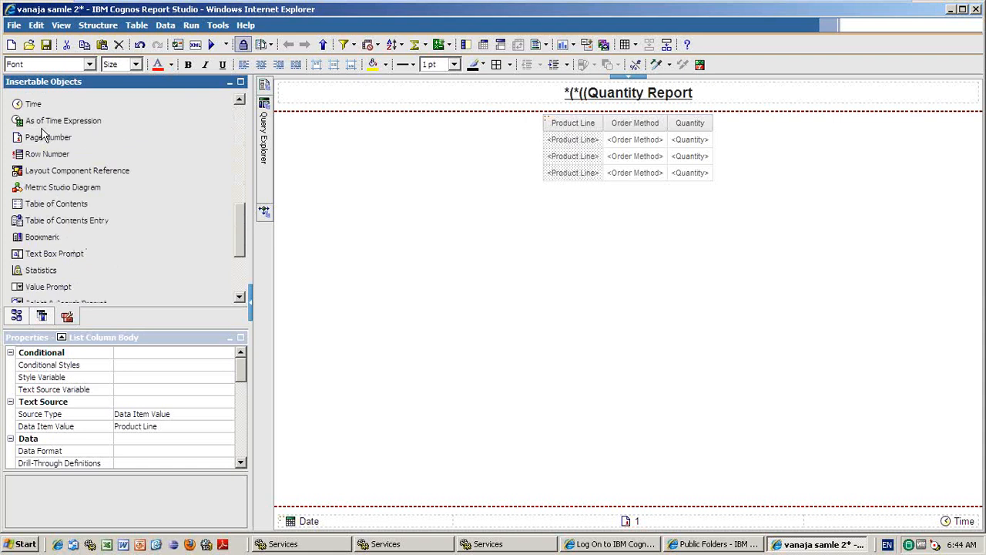
pyautogui.click(240, 98)
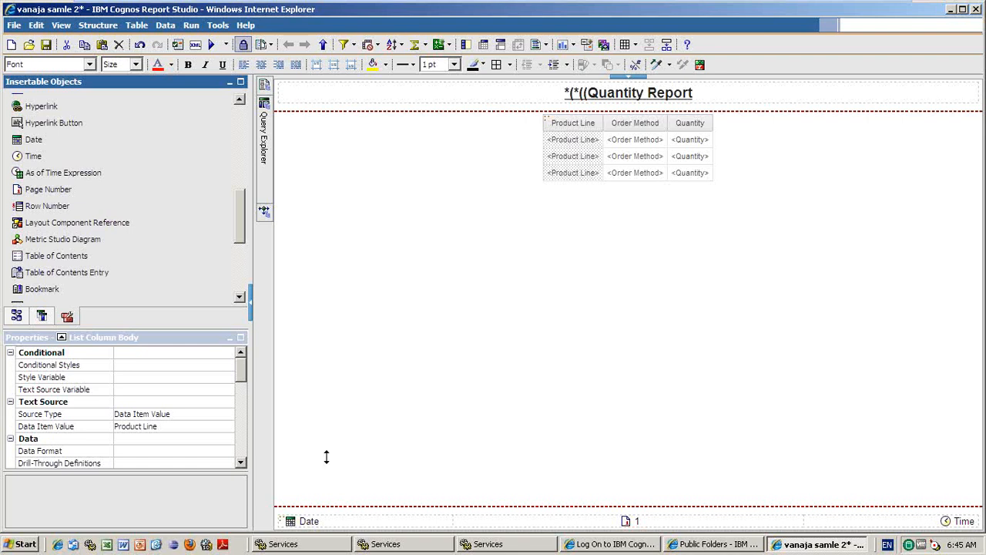
pyautogui.click(307, 524)
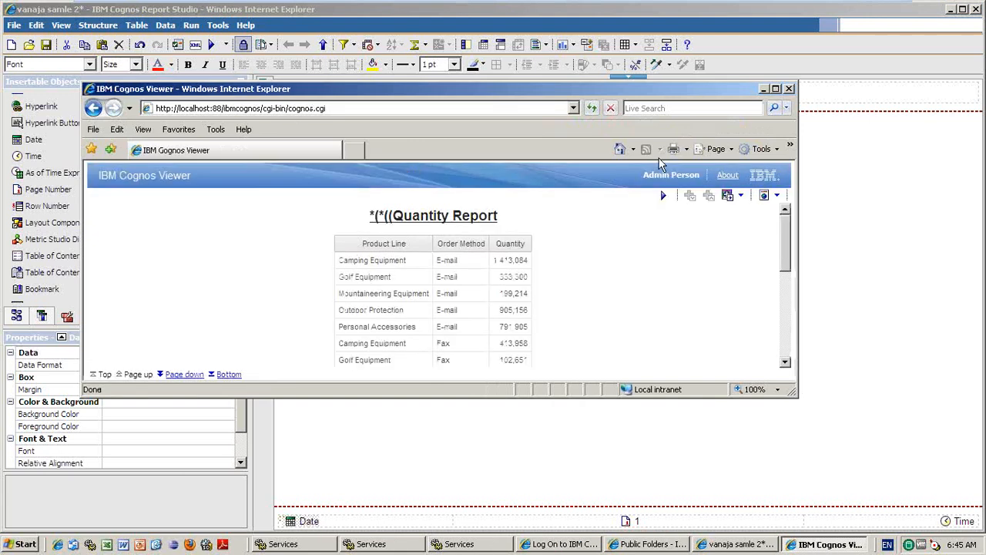
pyautogui.click(776, 89)
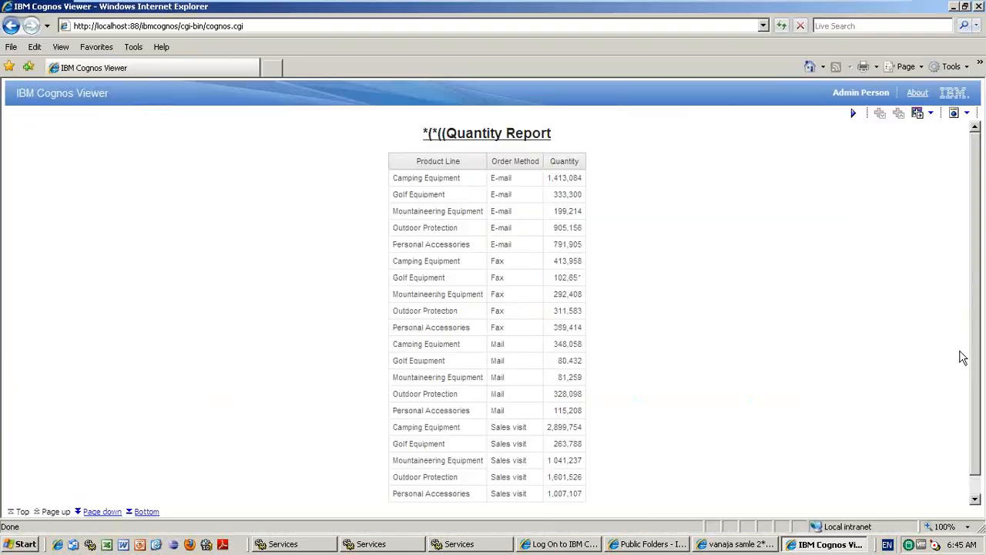
pyautogui.click(974, 499)
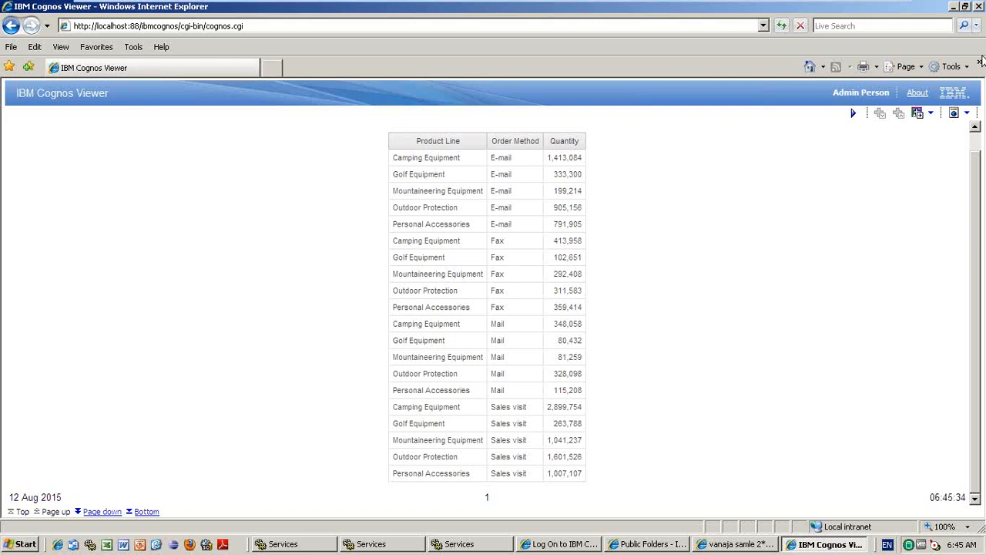
pyautogui.click(979, 7)
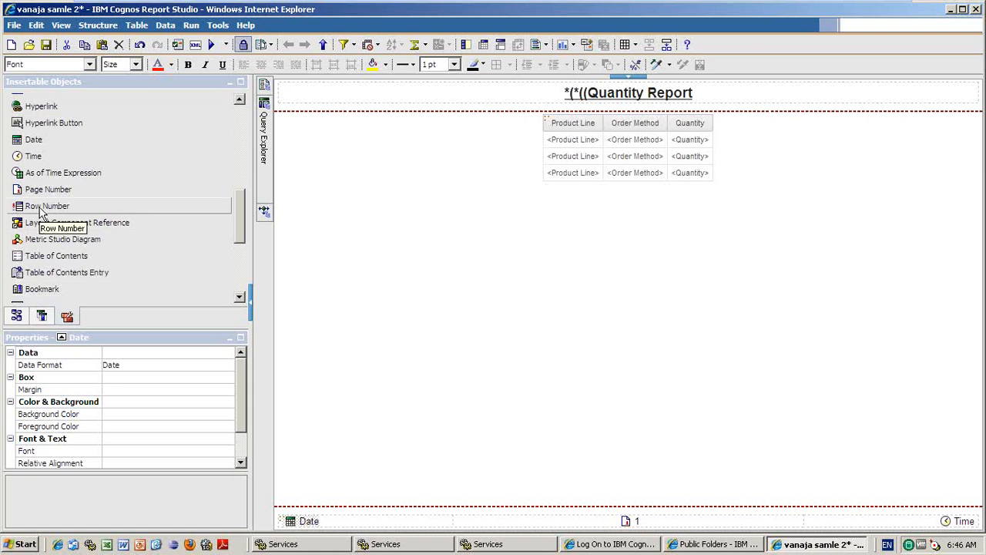
# Try a Row Number column before Product Line, checking both pages of the report output, and remove the column again.
pyautogui.moveTo(41, 213); pyautogui.dragTo(554, 163)
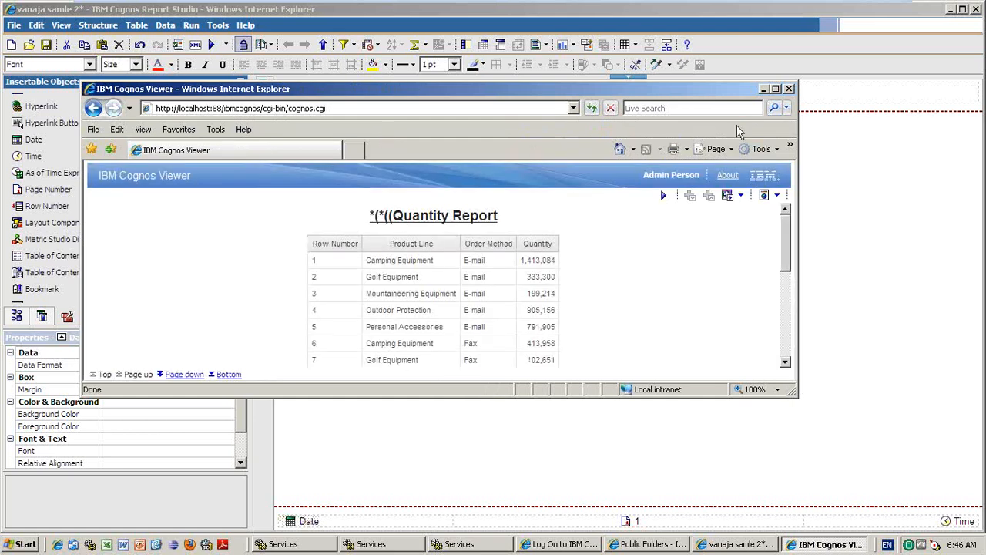
pyautogui.click(775, 90)
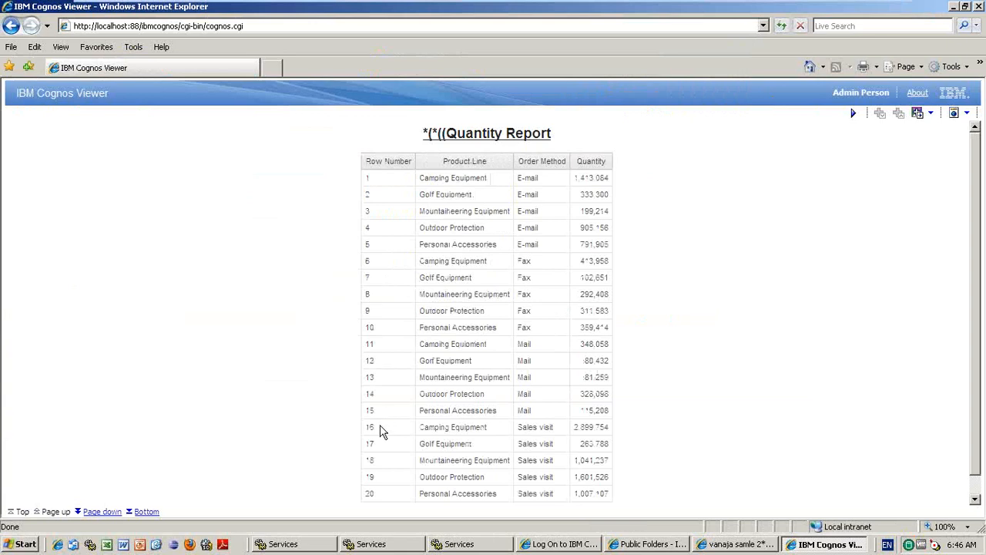
pyautogui.click(100, 511)
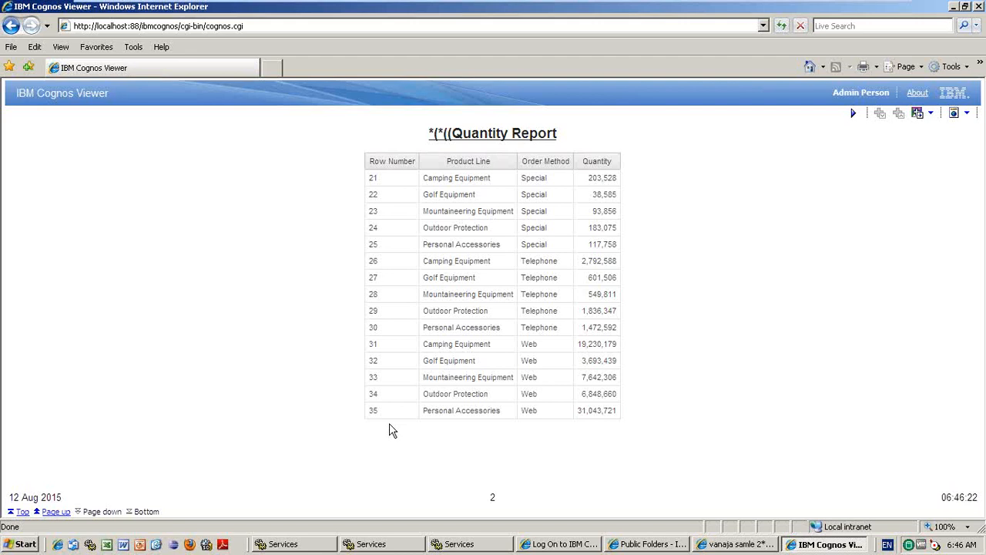
pyautogui.click(977, 6)
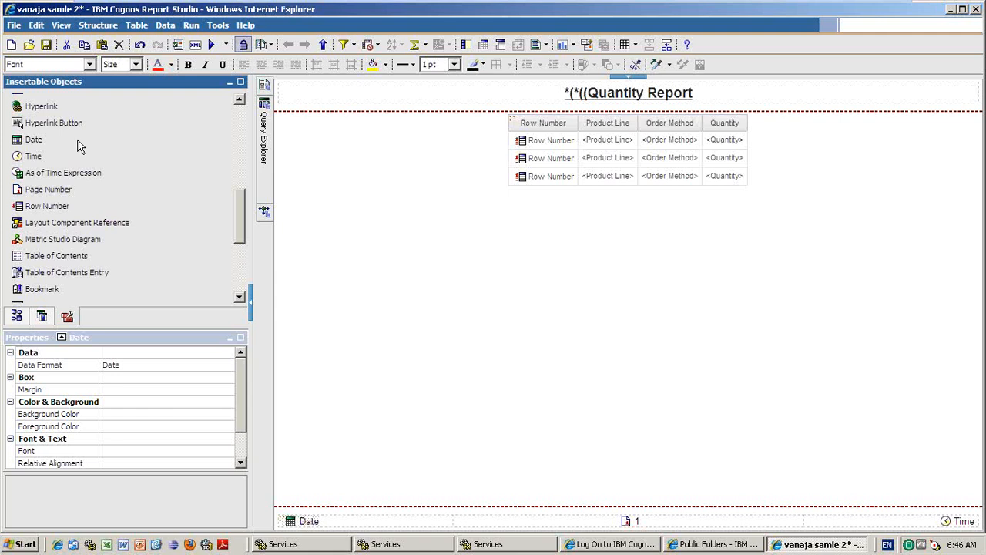
pyautogui.click(544, 145)
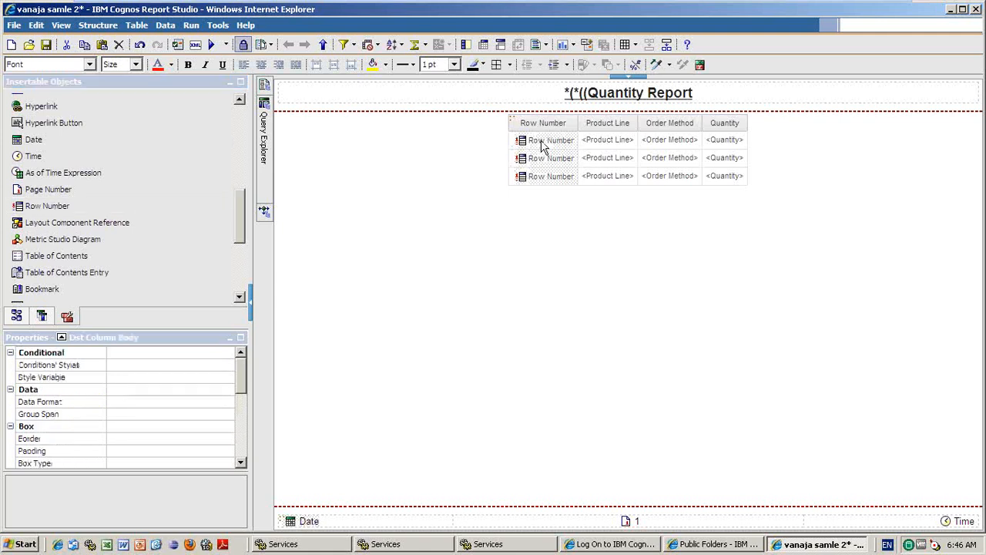
pyautogui.press('Delete')
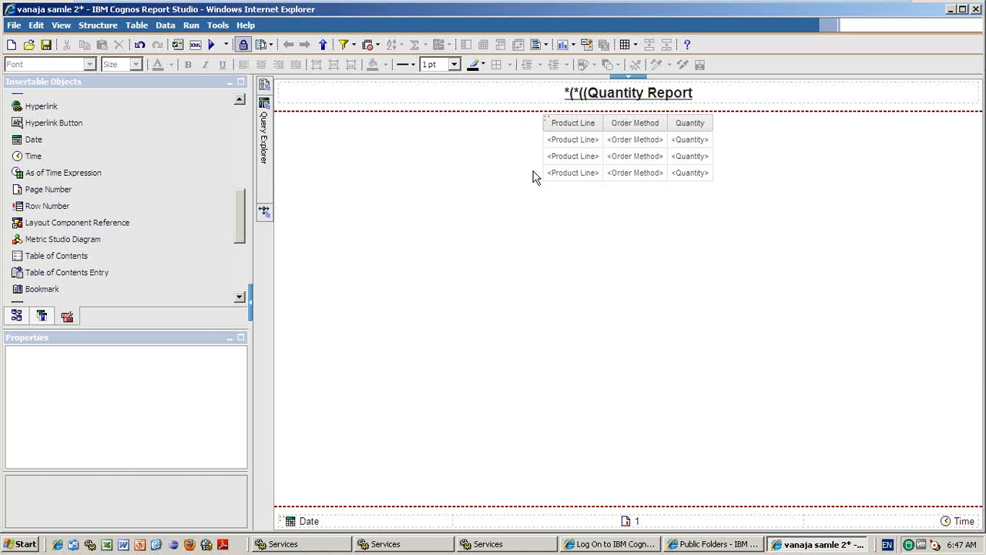
# Replace the whole list in the page body with a Table of Contents.
pyautogui.click(584, 174)
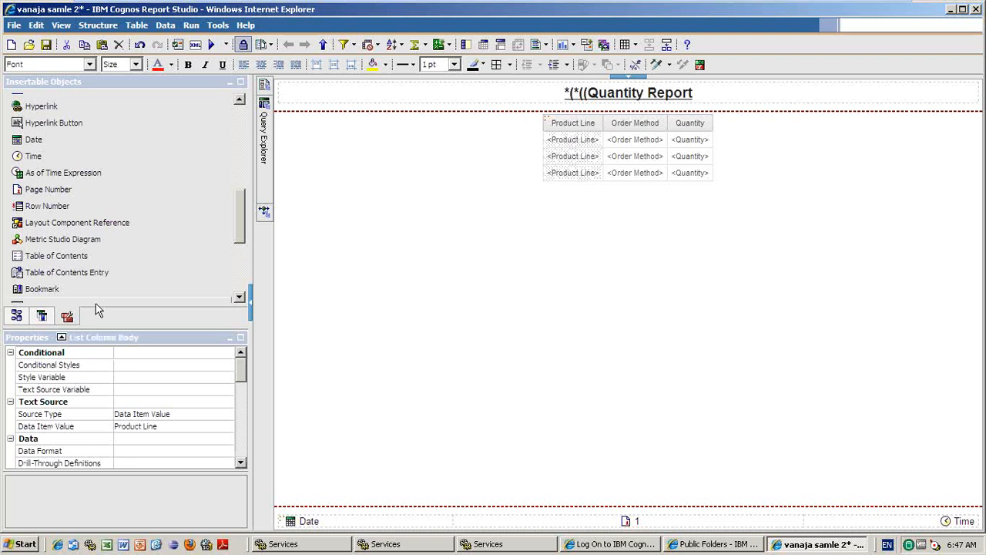
pyautogui.click(61, 337)
pyautogui.click(78, 271)
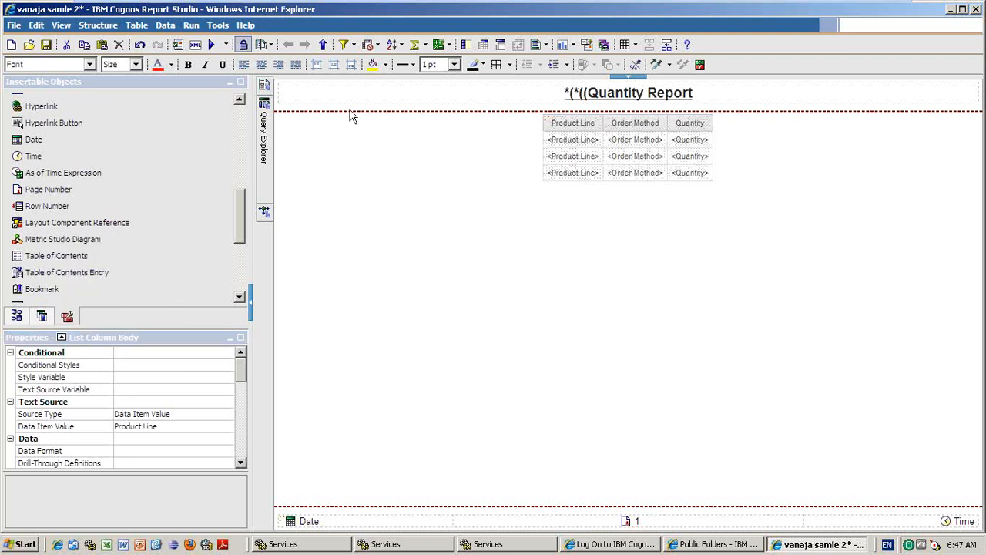
pyautogui.click(119, 43)
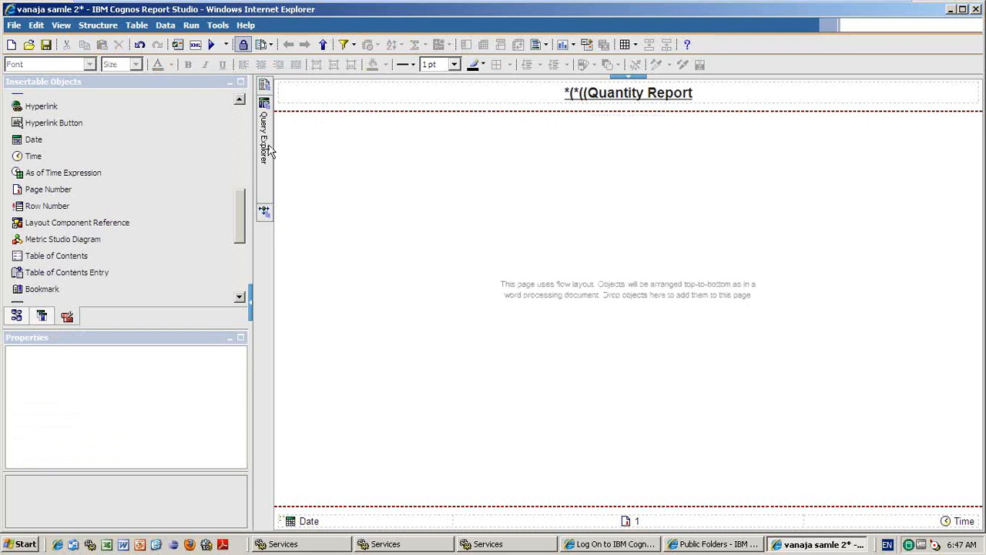
pyautogui.click(264, 85)
pyautogui.moveTo(73, 258); pyautogui.dragTo(442, 203)
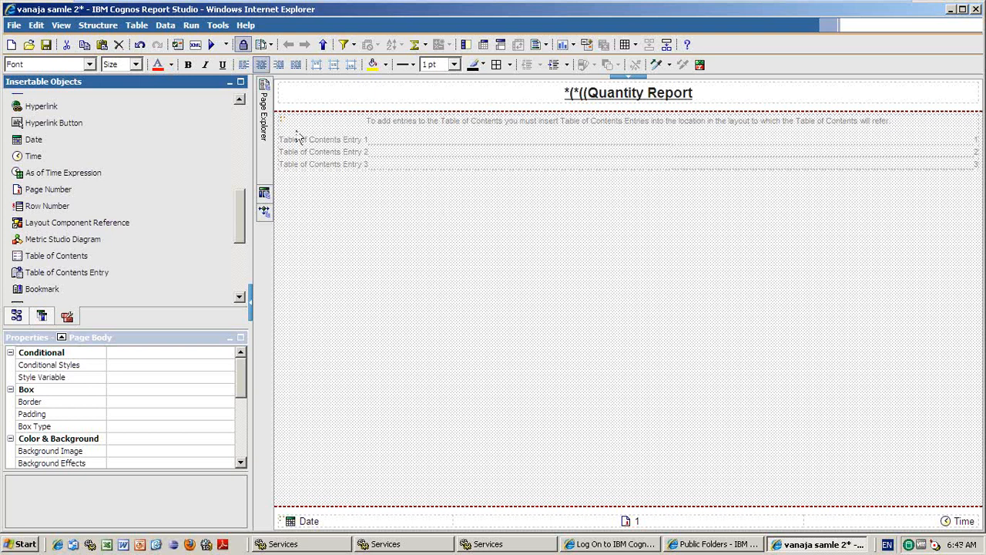
# Add a second page to the report pages and open it for editing.
pyautogui.moveTo(271, 141)
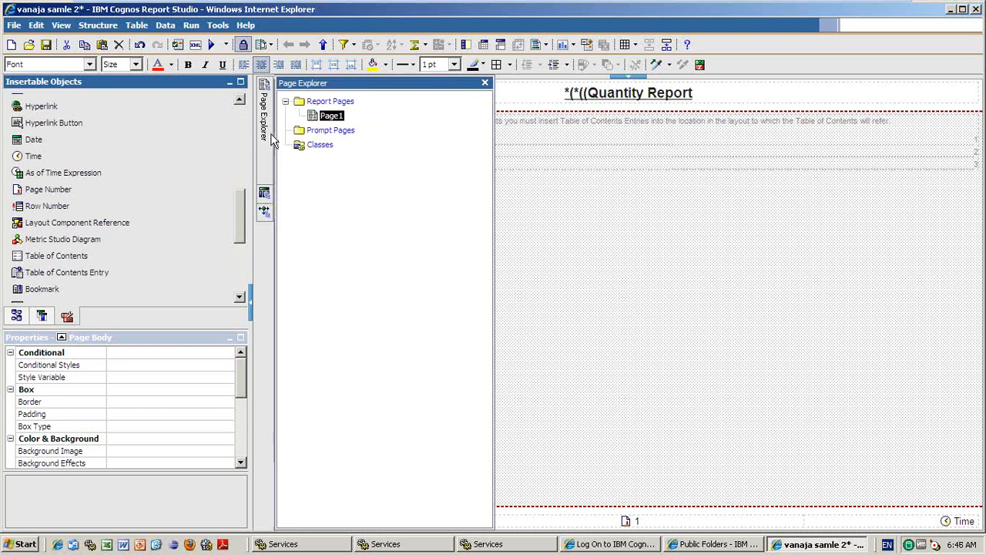
pyautogui.rightClick(329, 104)
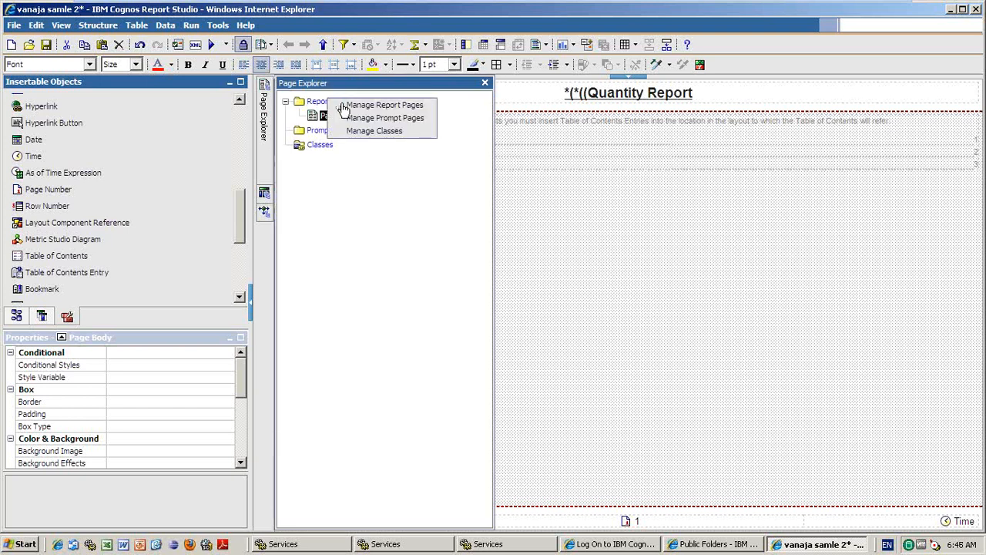
pyautogui.click(377, 108)
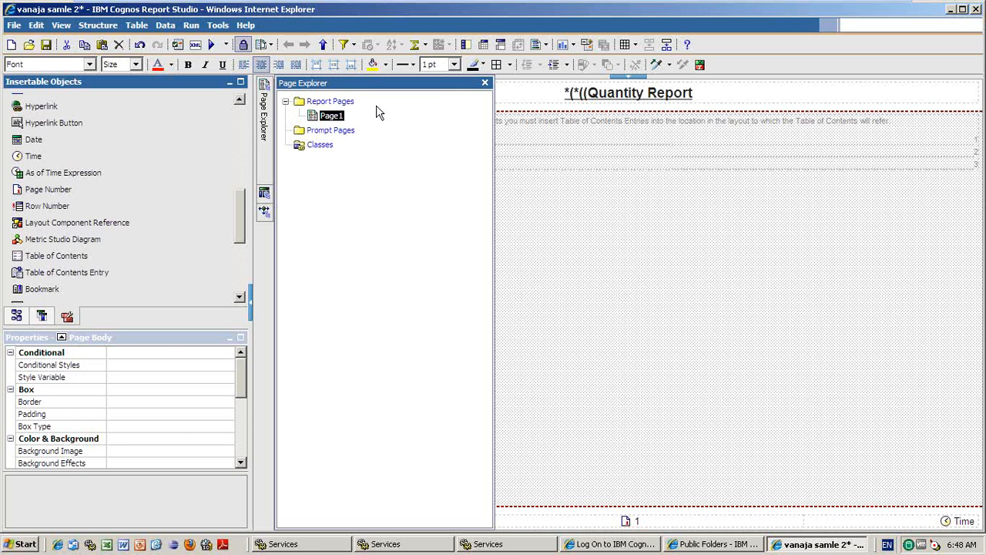
pyautogui.moveTo(80, 107); pyautogui.dragTo(339, 162)
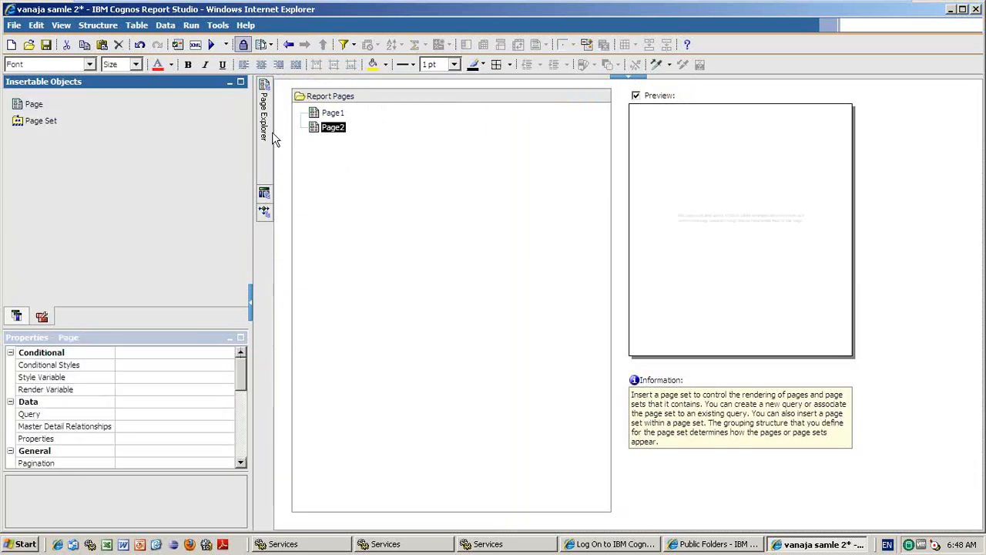
pyautogui.moveTo(116, 108); pyautogui.dragTo(413, 207)
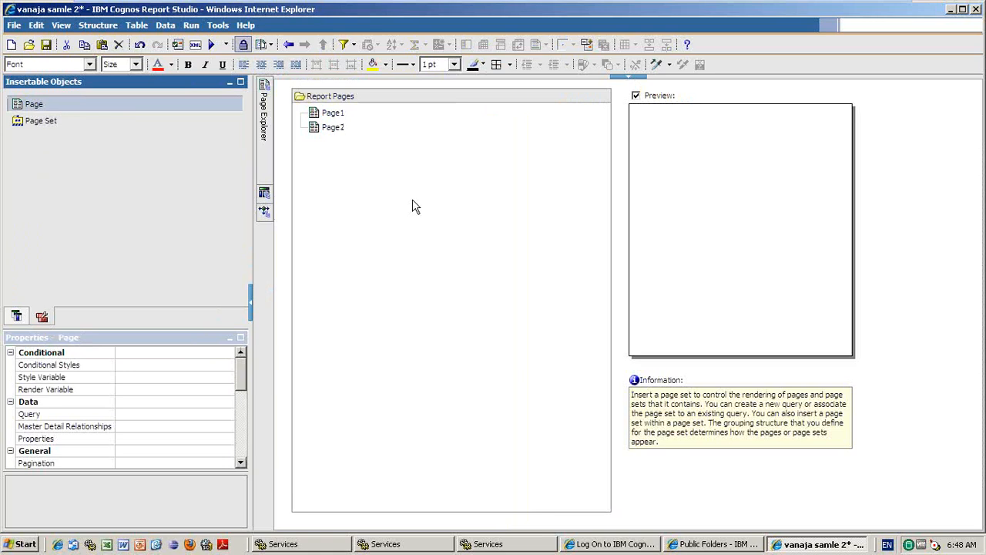
pyautogui.click(335, 128)
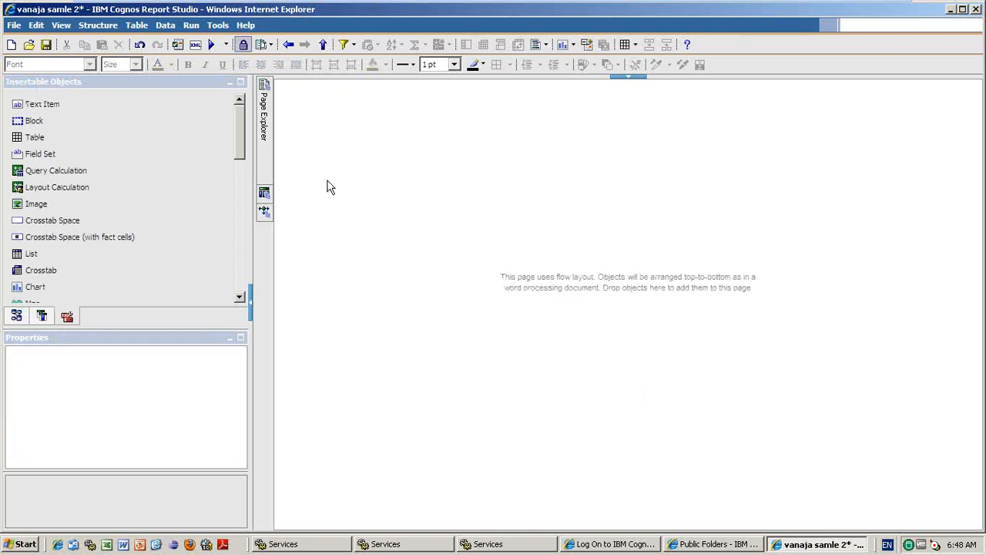
# Add a page header and a page footer to the empty second report page.
pyautogui.click(67, 317)
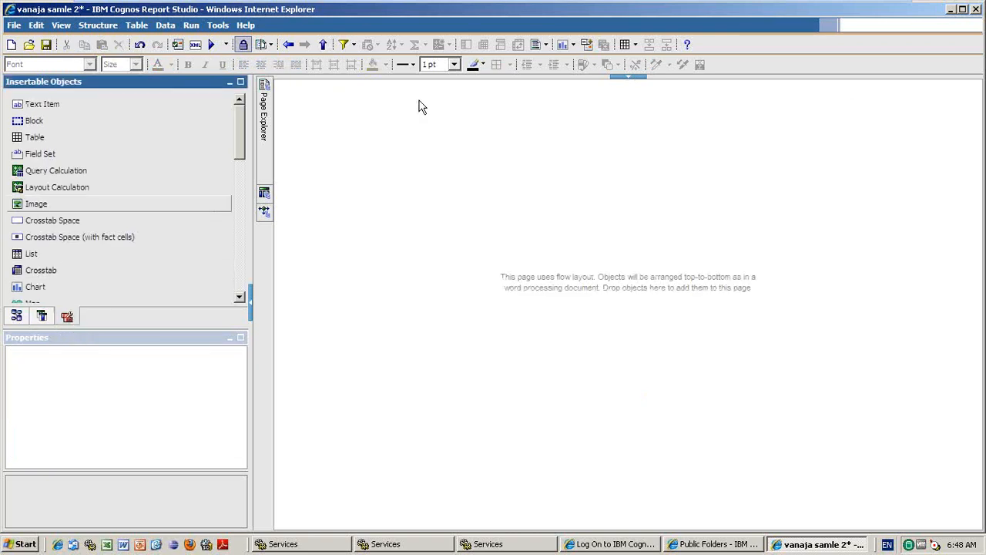
pyautogui.click(572, 46)
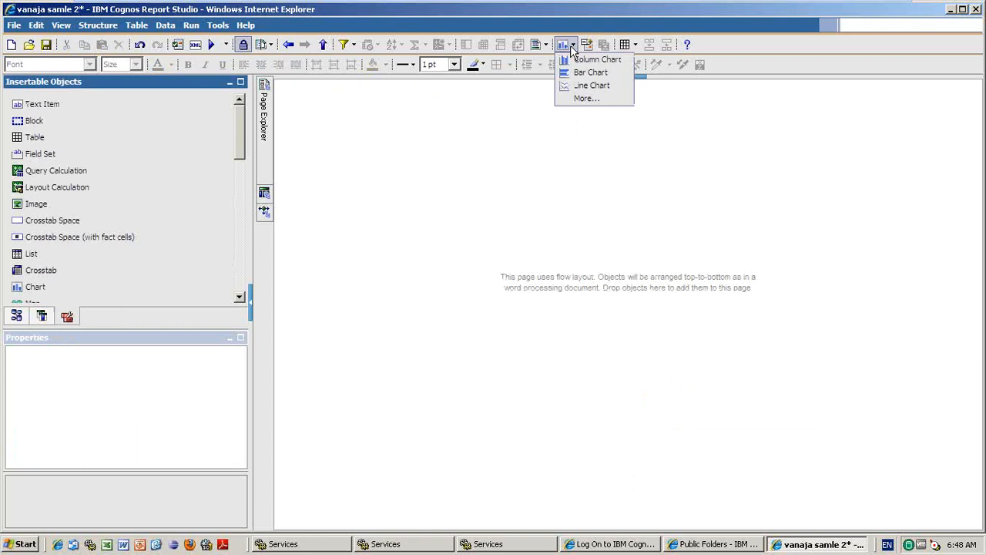
pyautogui.click(544, 48)
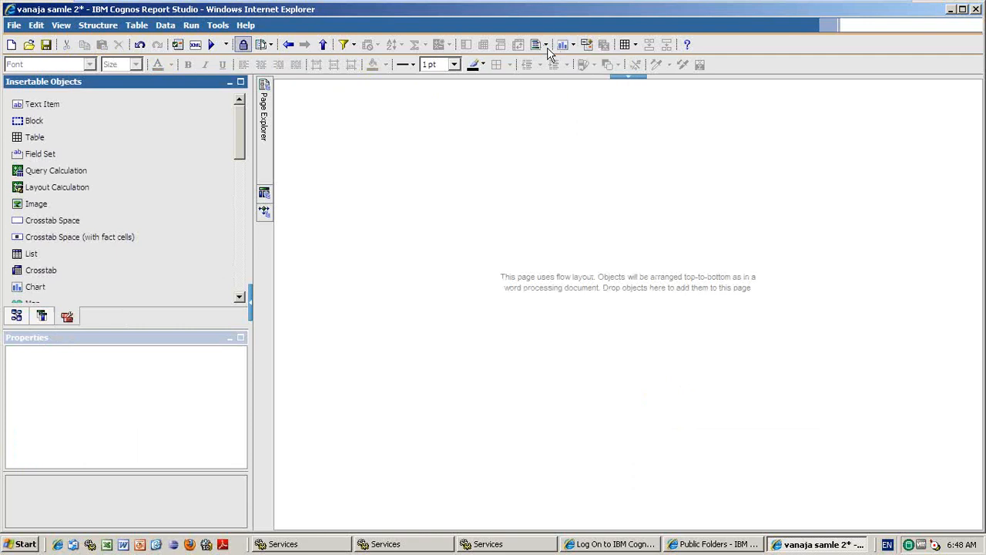
pyautogui.click(547, 47)
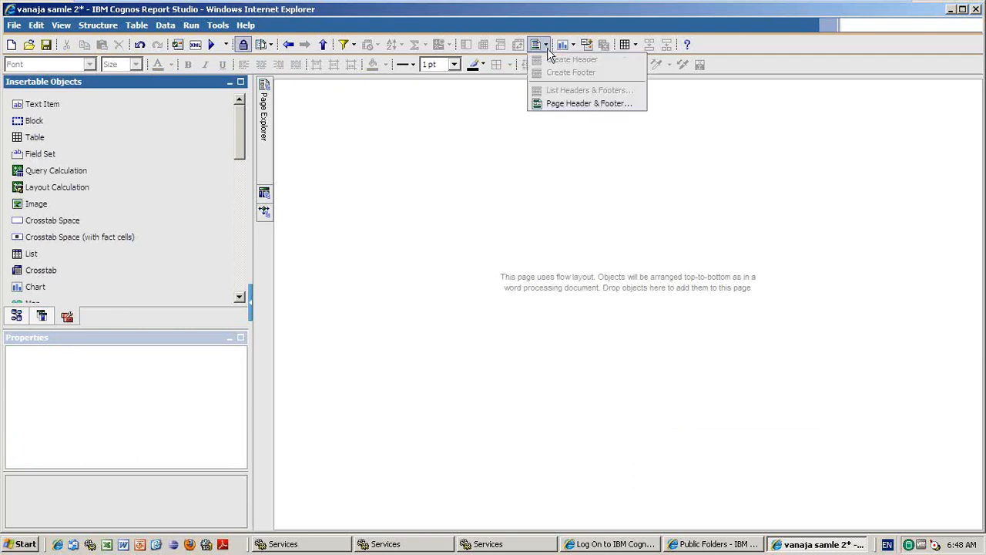
pyautogui.click(566, 105)
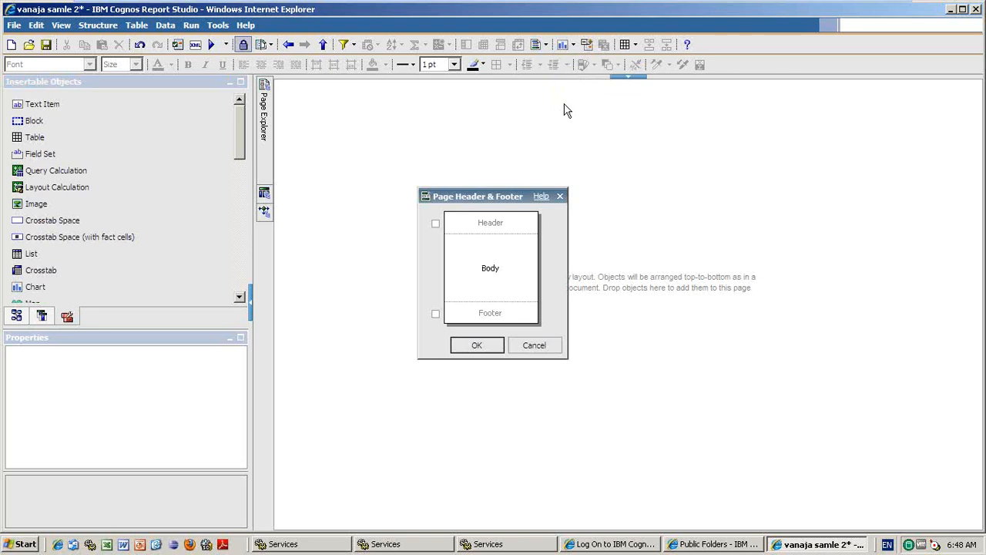
pyautogui.click(435, 223)
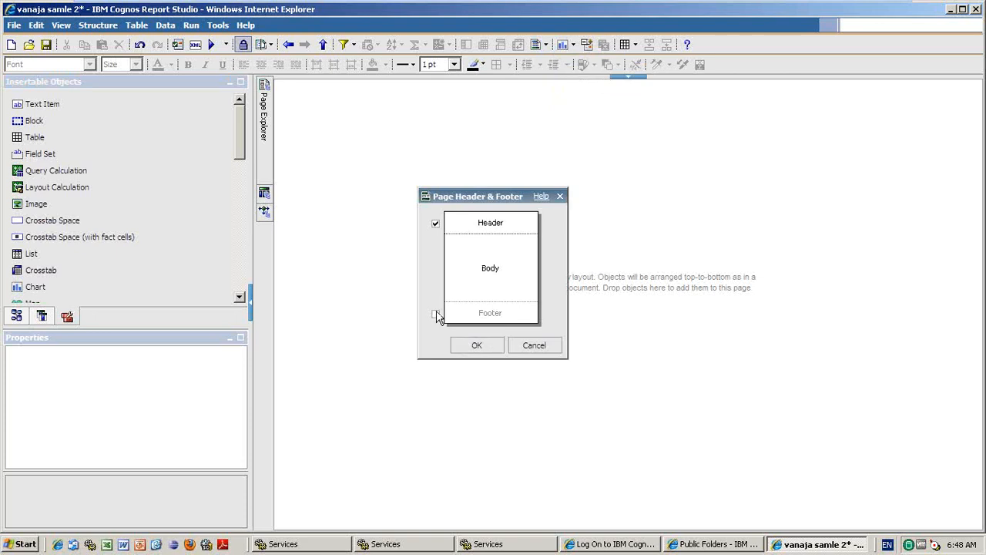
pyautogui.click(435, 315)
pyautogui.click(470, 351)
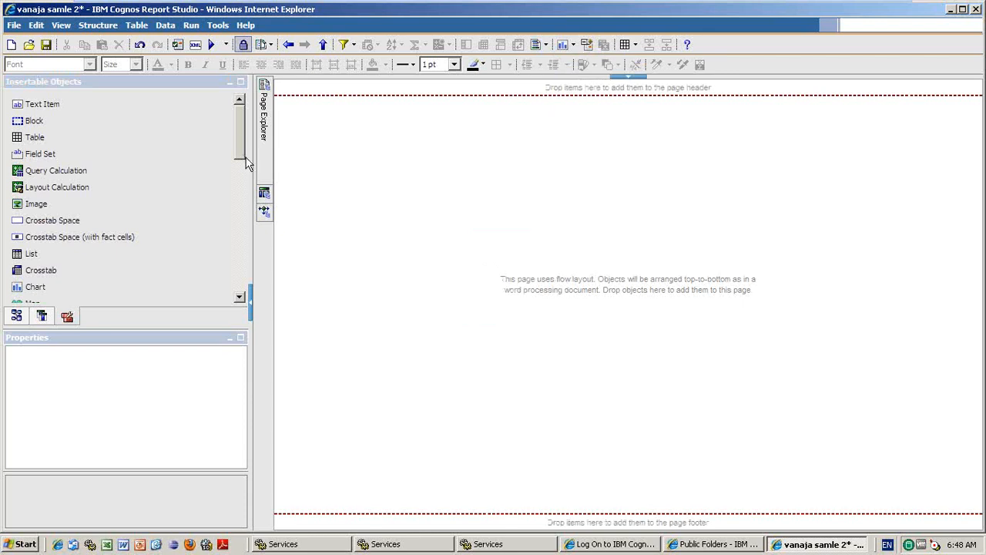
# Insert a list in the second page's body with Order Method and Quantity as its columns.
pyautogui.moveTo(238, 141); pyautogui.dragTo(236, 143)
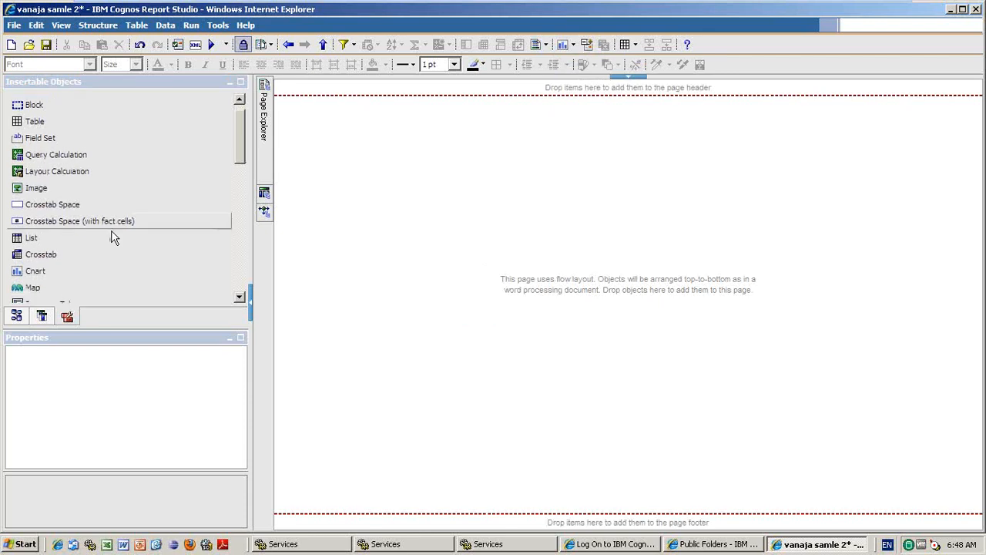
pyautogui.click(116, 235)
pyautogui.moveTo(116, 239); pyautogui.dragTo(388, 249)
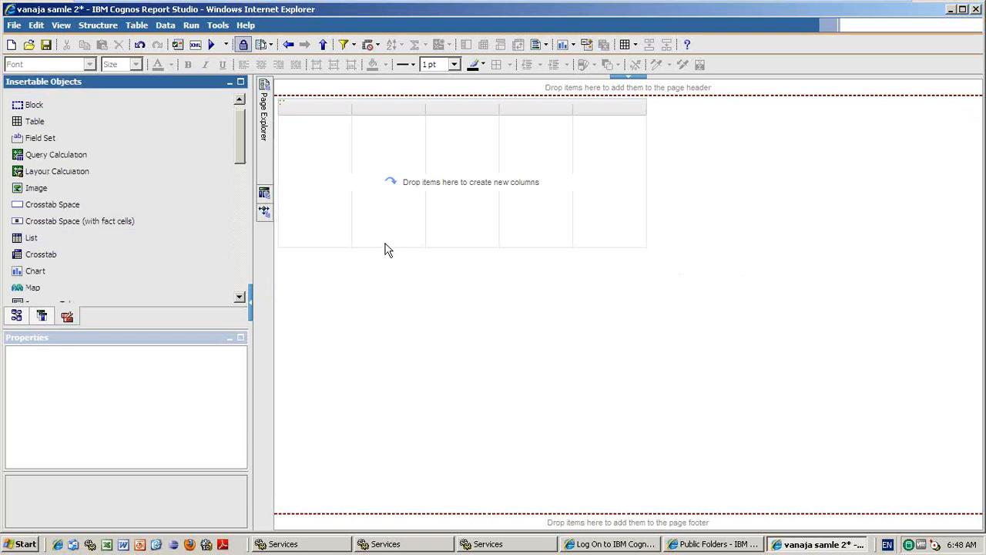
pyautogui.click(42, 317)
pyautogui.click(17, 313)
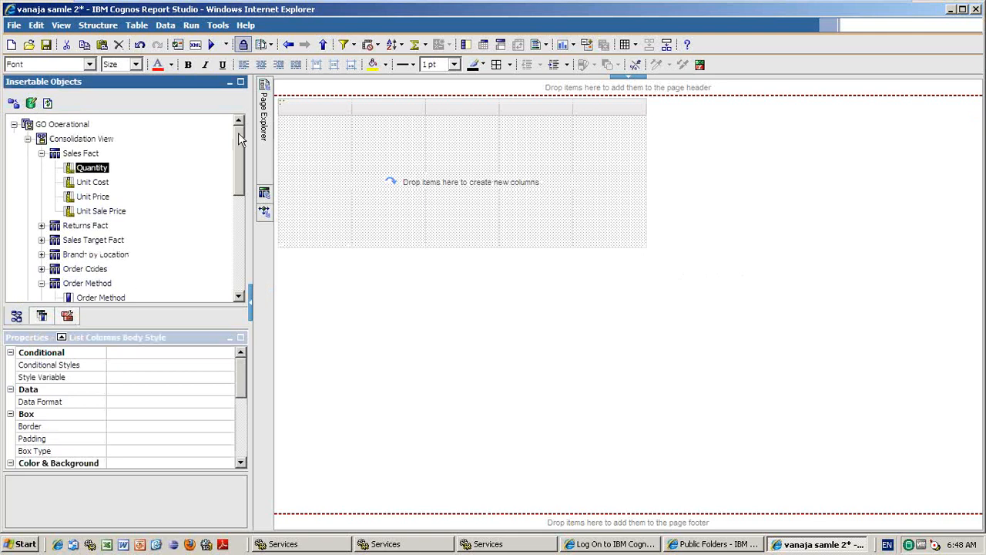
pyautogui.moveTo(239, 169); pyautogui.dragTo(229, 158)
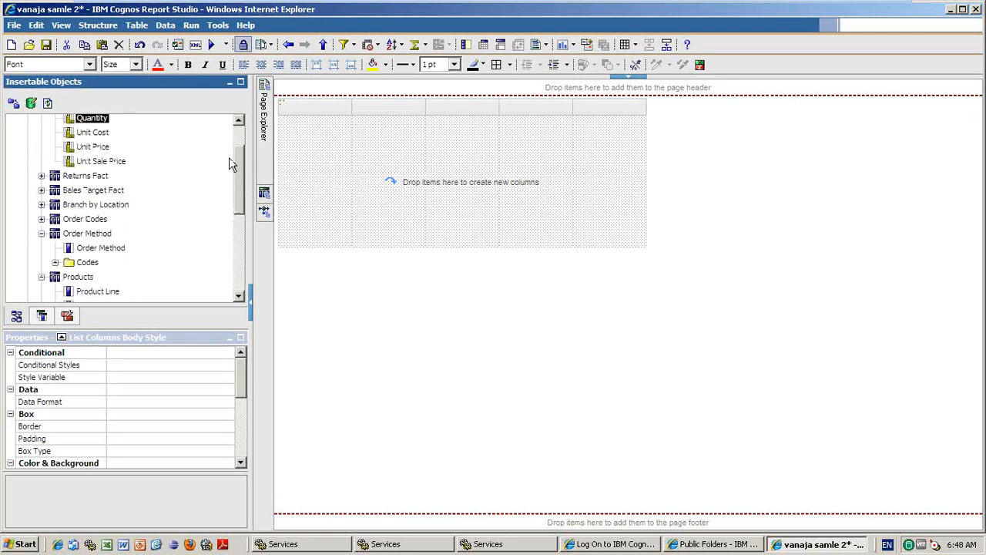
pyautogui.moveTo(111, 255); pyautogui.dragTo(337, 210)
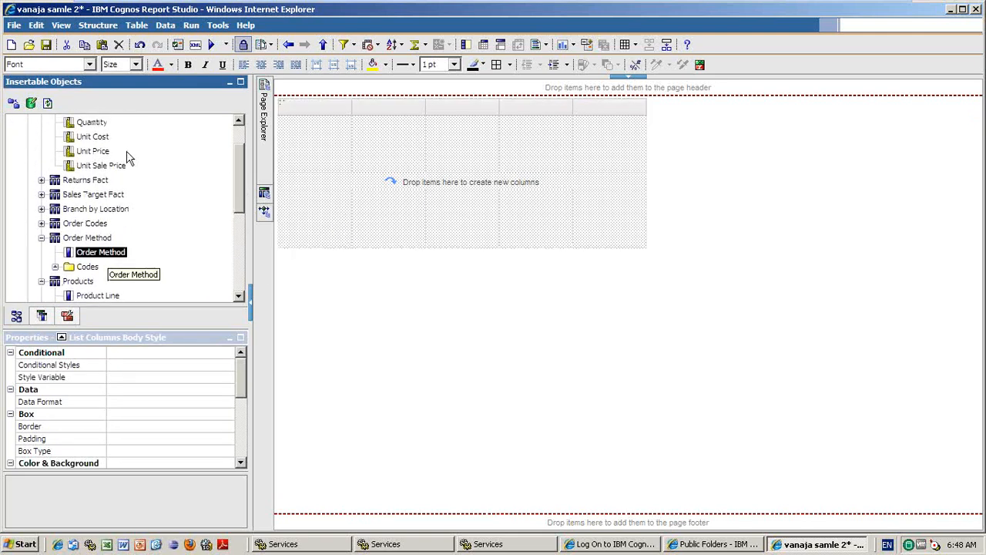
pyautogui.moveTo(90, 125)
pyautogui.mouseDown()
pyautogui.moveTo(94, 135)
pyautogui.moveTo(348, 135)
pyautogui.moveTo(342, 144)
pyautogui.mouseUp()
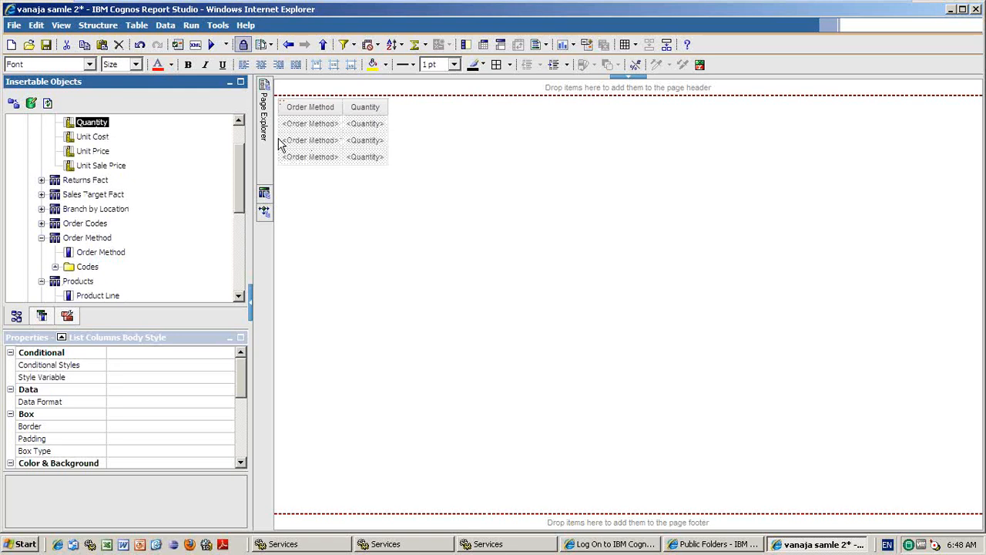
# Open Page3 and insert a basic clustered column chart in its body.
pyautogui.moveTo(266, 148)
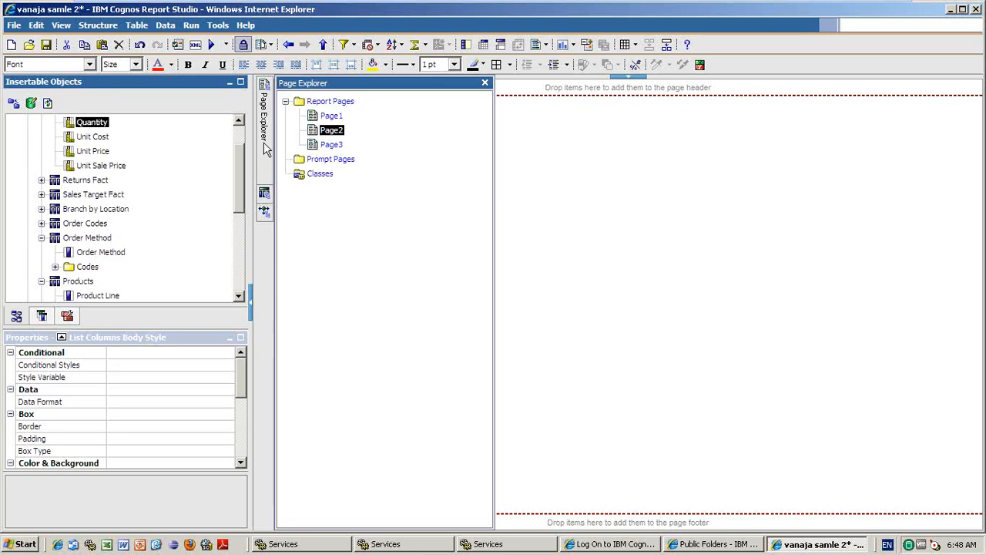
pyautogui.click(331, 147)
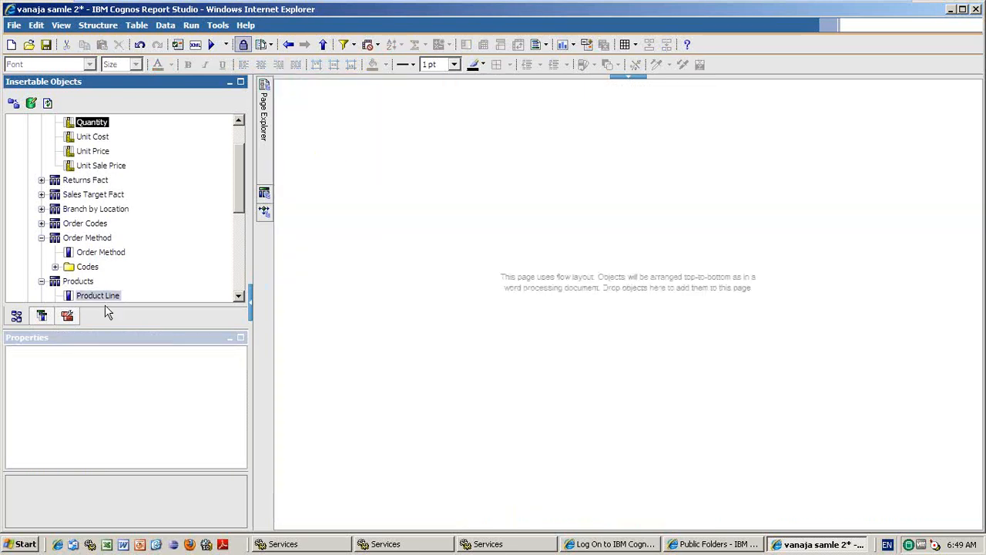
pyautogui.click(68, 316)
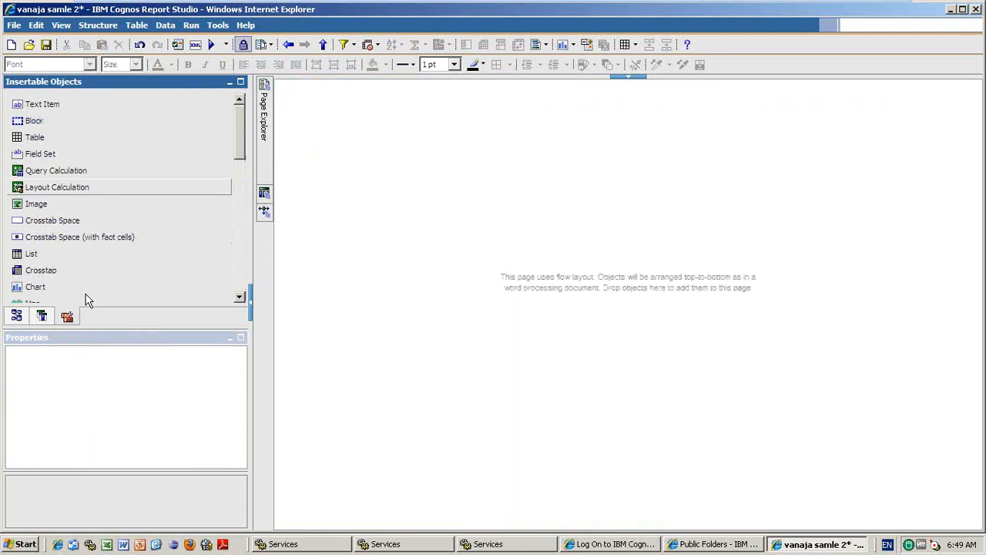
pyautogui.moveTo(88, 286); pyautogui.dragTo(341, 255)
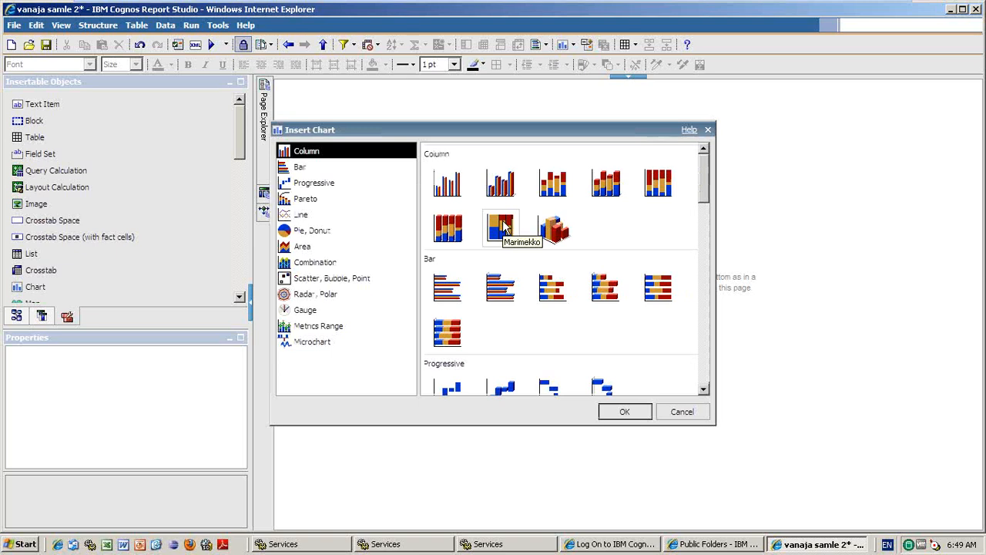
pyautogui.click(447, 183)
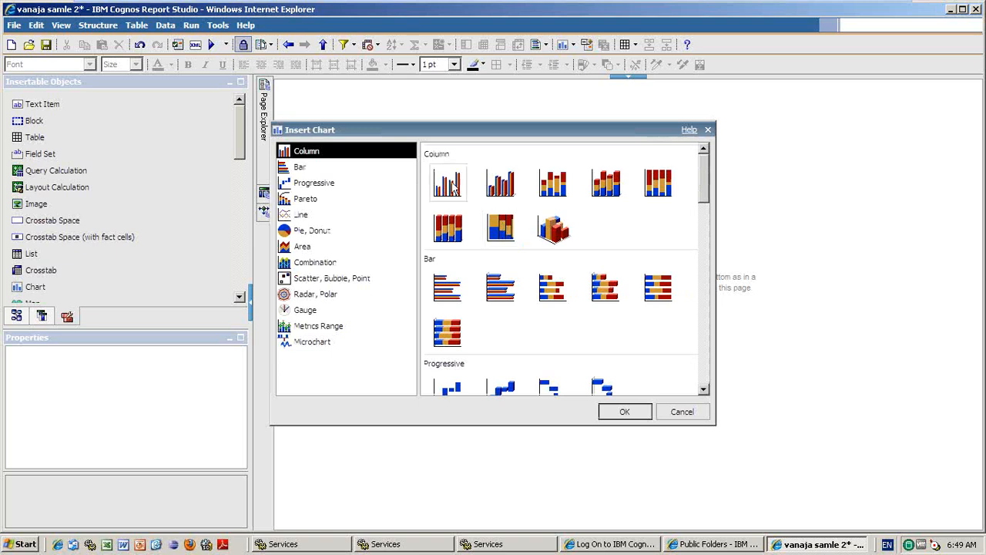
pyautogui.click(617, 414)
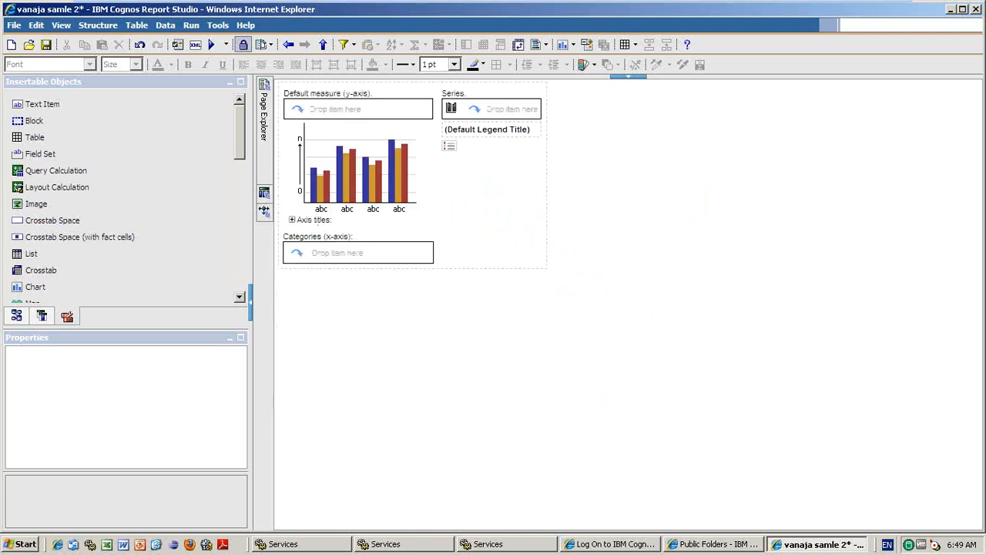
# Assign Product Line to the chart's categories, Order Method to its series and Quantity to its default measure.
pyautogui.moveTo(241, 139); pyautogui.dragTo(242, 243)
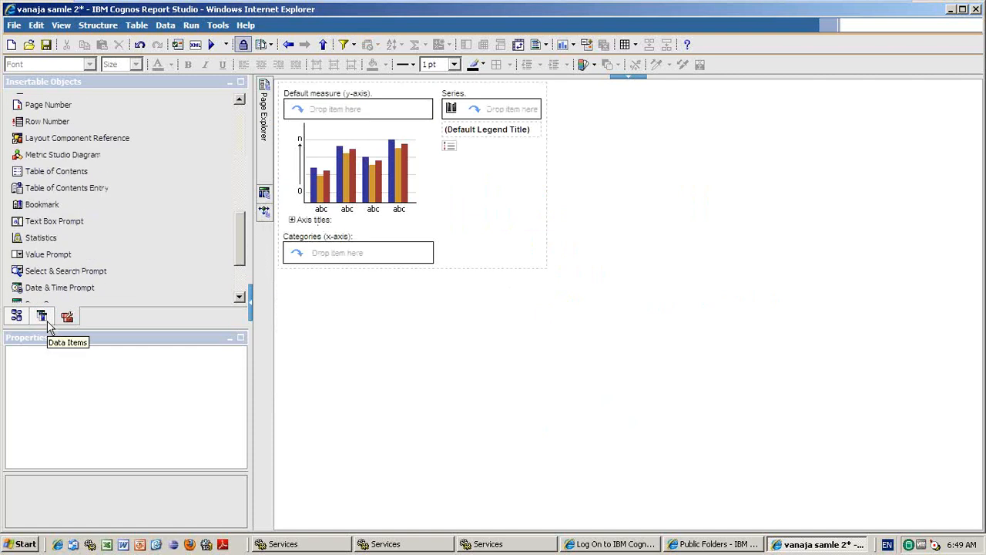
pyautogui.click(46, 323)
pyautogui.click(17, 319)
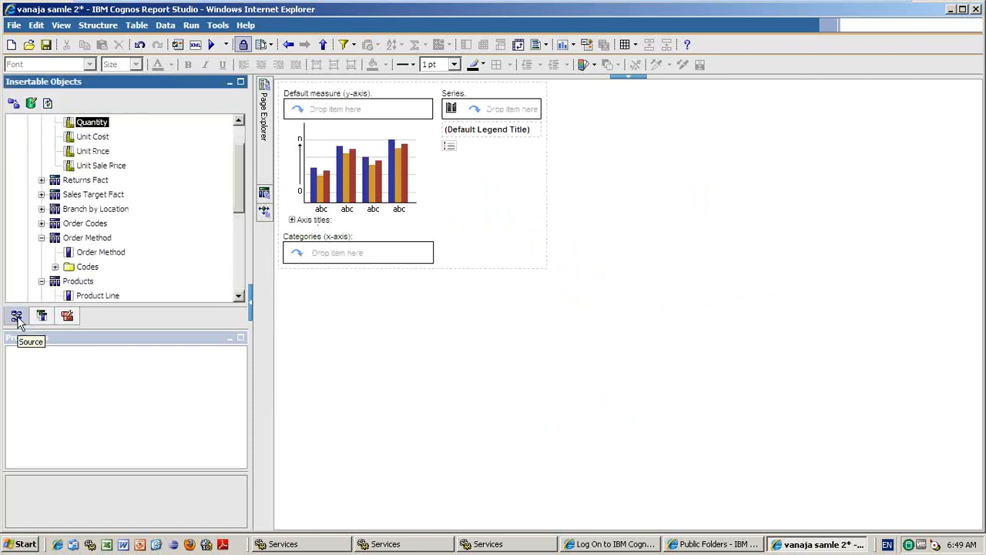
pyautogui.moveTo(238, 187); pyautogui.dragTo(242, 230)
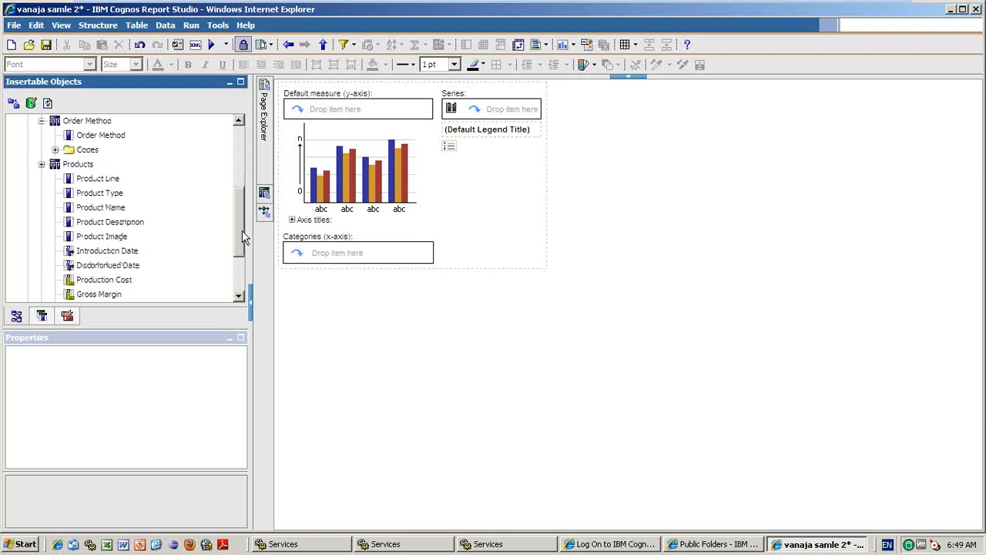
pyautogui.moveTo(112, 164); pyautogui.dragTo(323, 253)
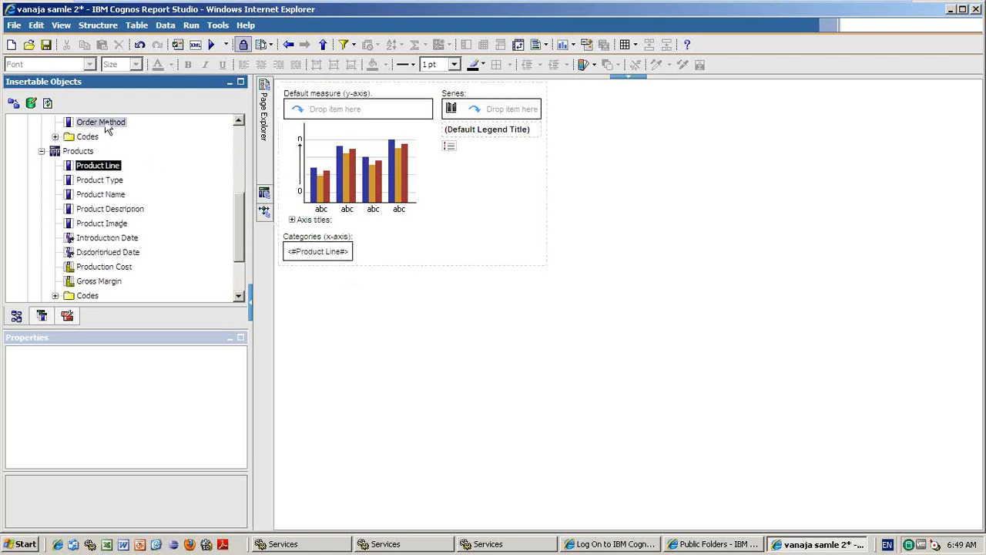
pyautogui.moveTo(108, 125); pyautogui.dragTo(487, 108)
pyautogui.moveTo(242, 209); pyautogui.dragTo(239, 154)
pyautogui.moveTo(92, 138); pyautogui.dragTo(310, 108)
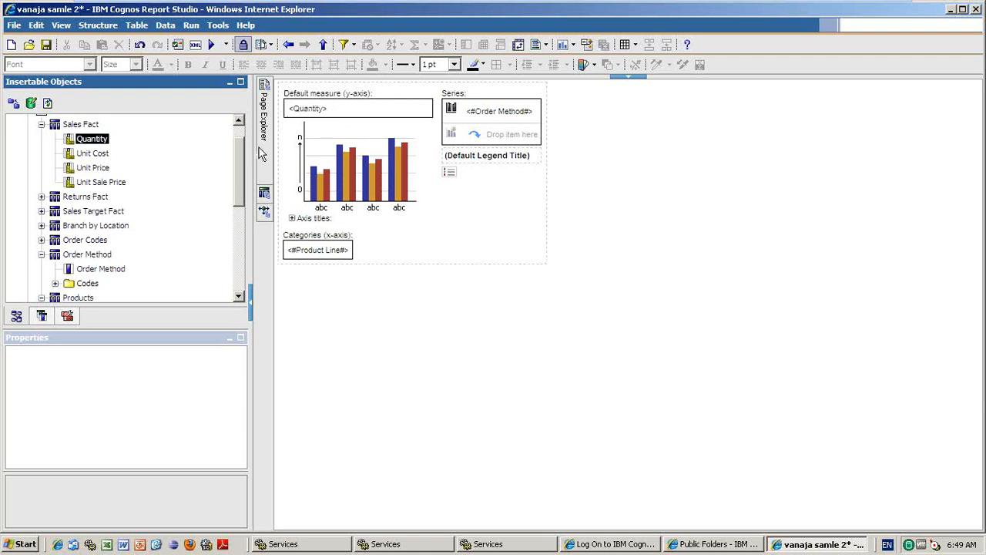
# Add a page header and a page footer to the chart page.
pyautogui.moveTo(264, 154)
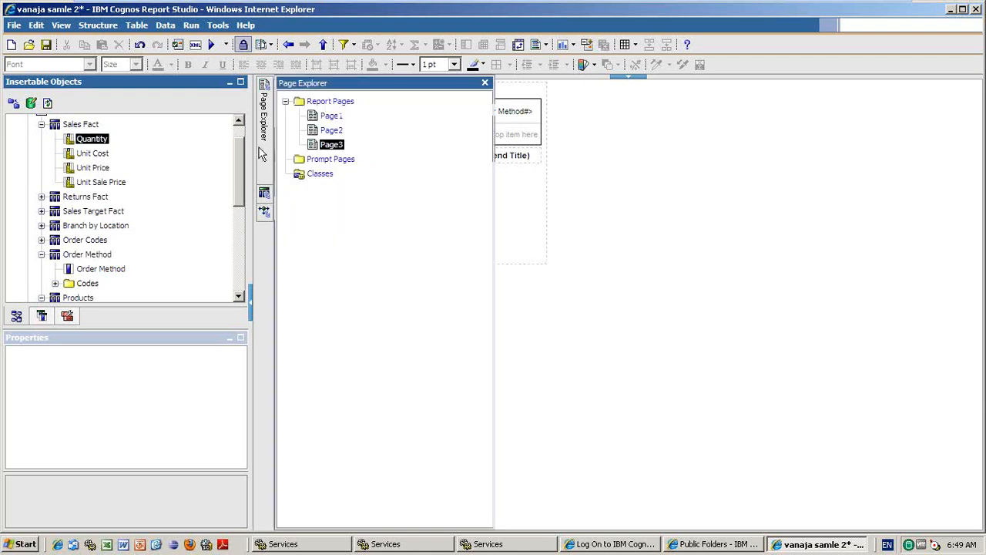
pyautogui.click(546, 44)
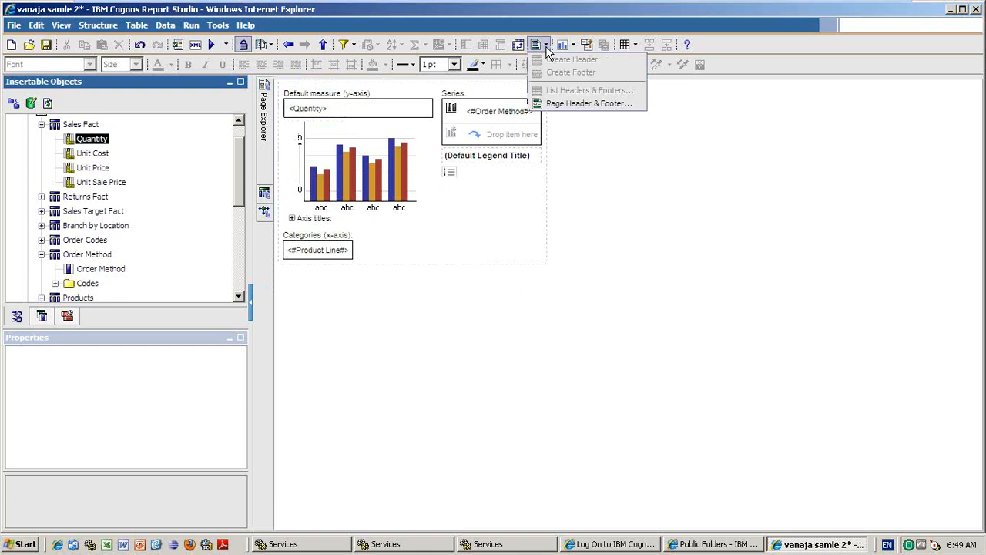
pyautogui.click(558, 105)
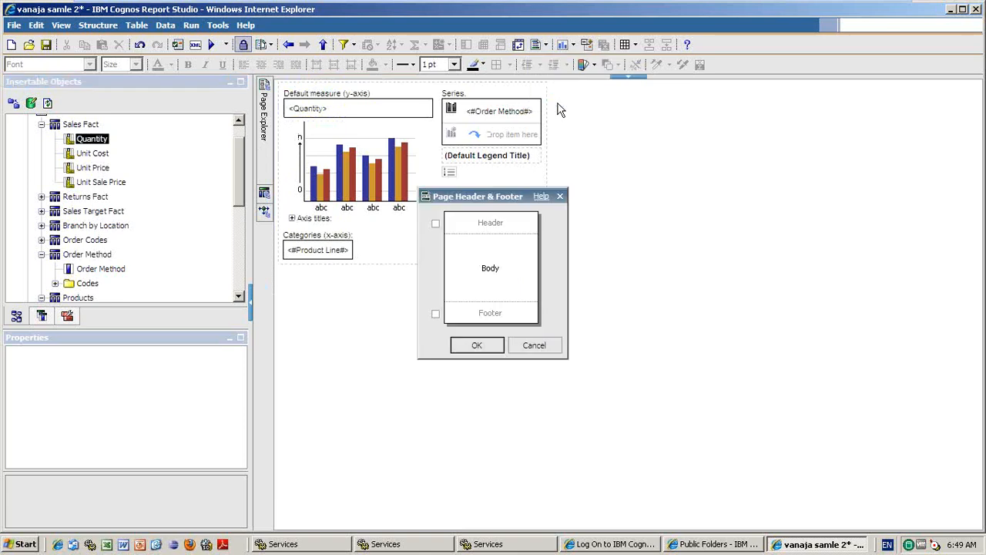
pyautogui.click(436, 224)
pyautogui.click(435, 315)
pyautogui.click(475, 345)
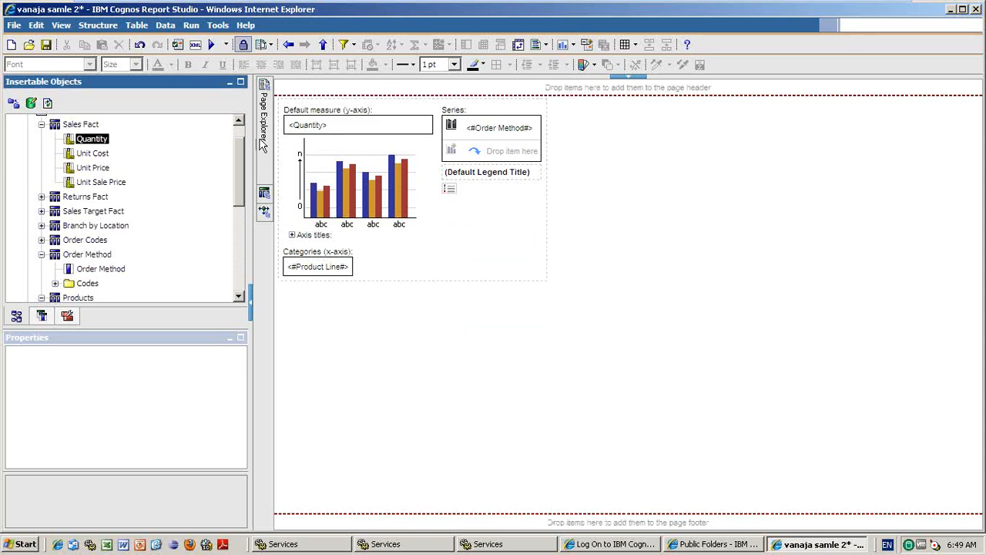
# Review the layouts of Page1, Page2 and Page3 in turn.
pyautogui.moveTo(262, 145)
pyautogui.moveTo(264, 123)
pyautogui.click(312, 115)
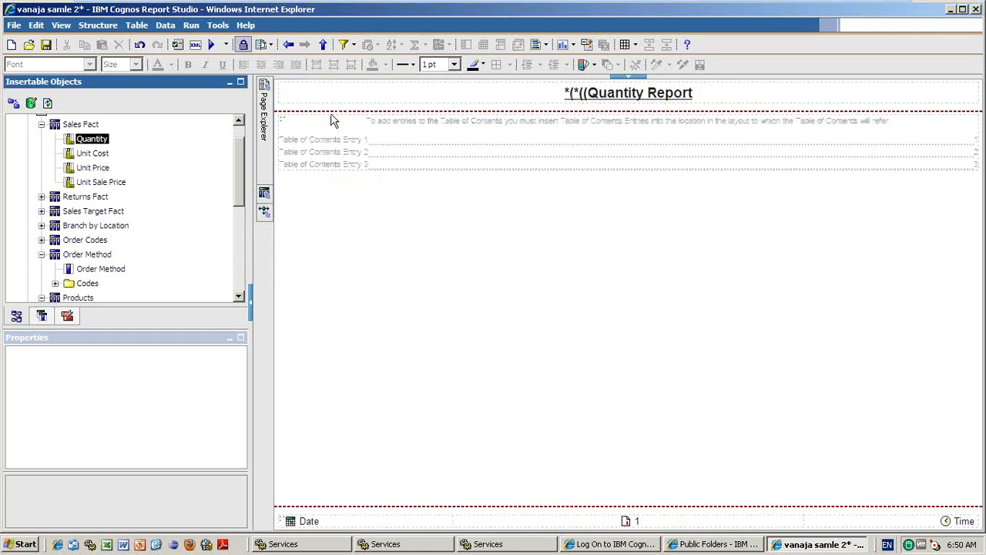
pyautogui.moveTo(264, 162)
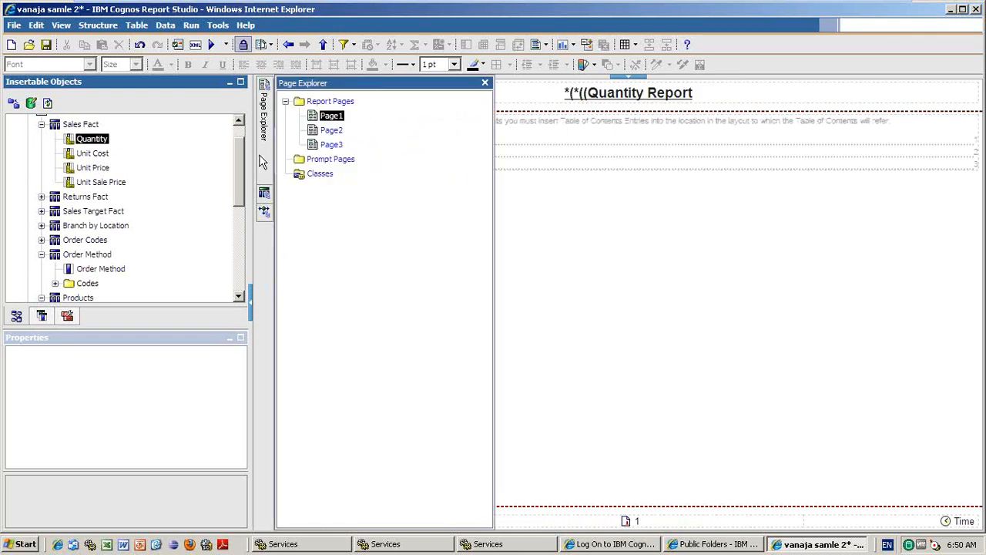
pyautogui.click(333, 131)
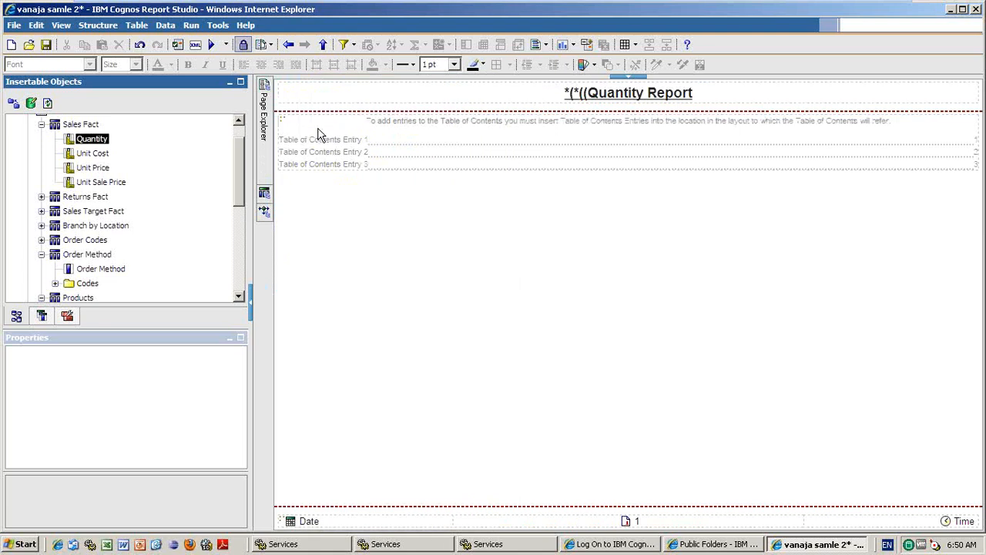
pyautogui.moveTo(265, 150)
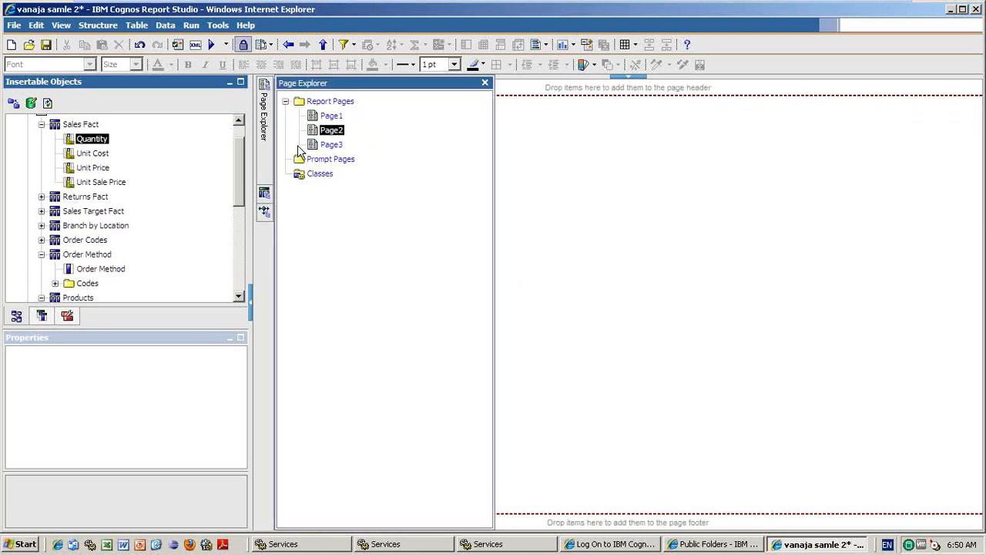
pyautogui.click(330, 145)
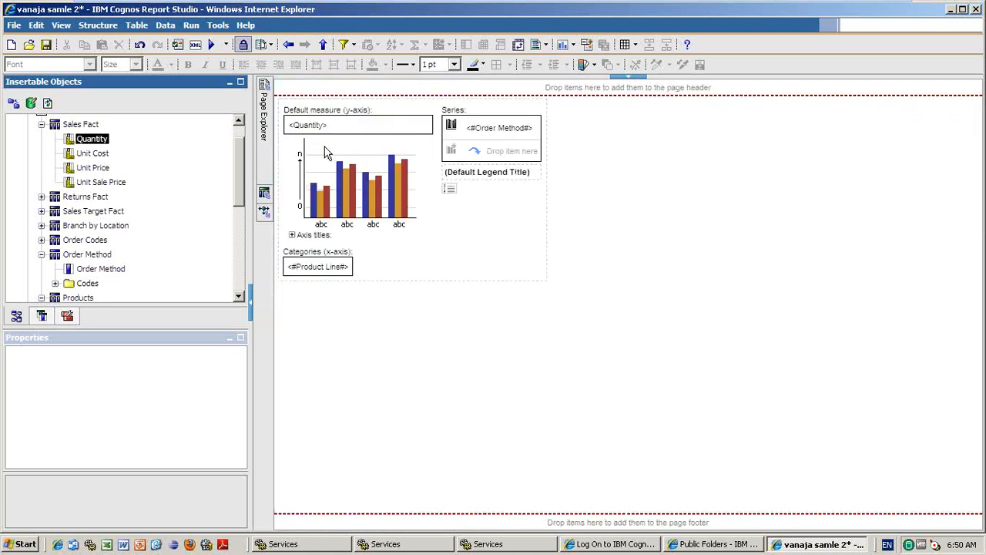
# Insert a Table of Contents Entry above the Order Method and Quantity list on Page2.
pyautogui.moveTo(265, 147)
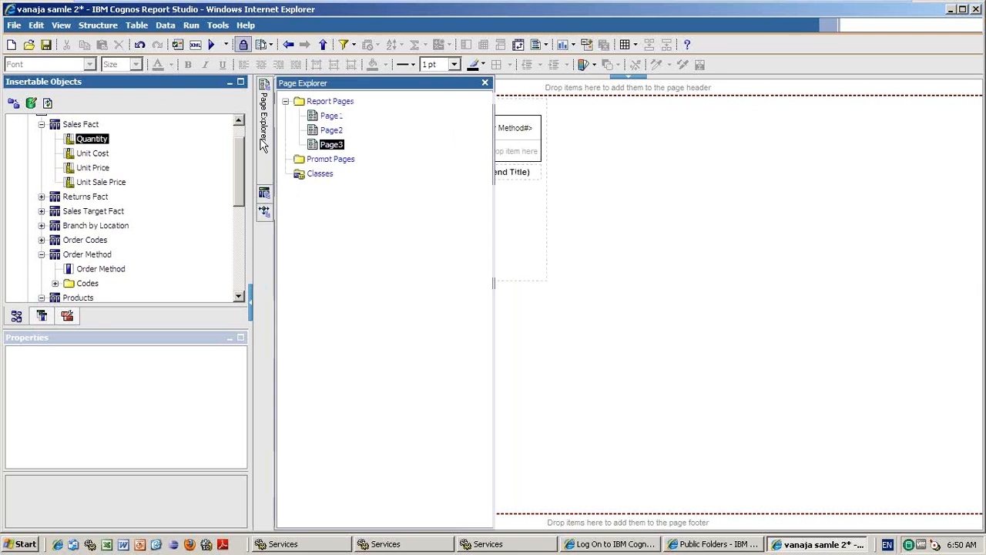
pyautogui.click(330, 131)
pyautogui.click(68, 317)
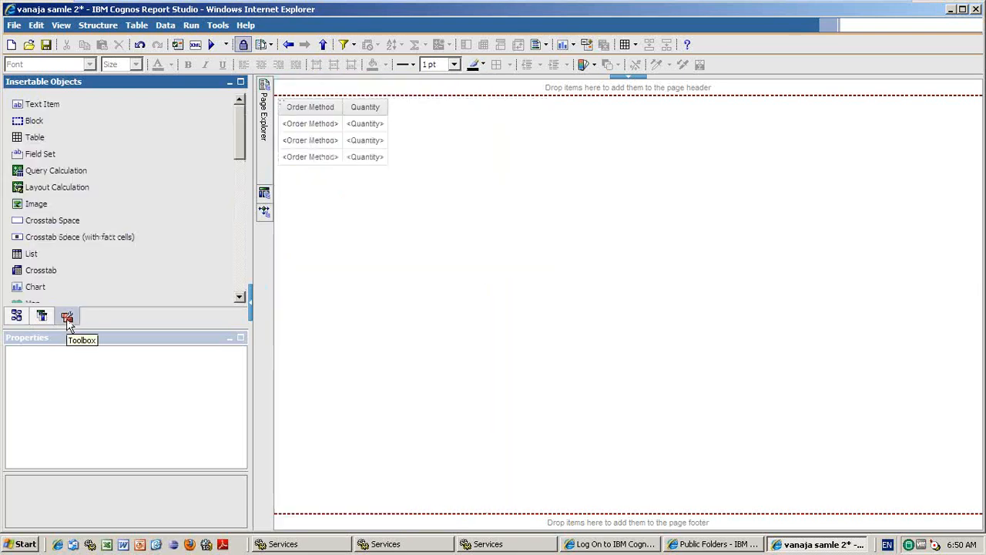
pyautogui.click(238, 239)
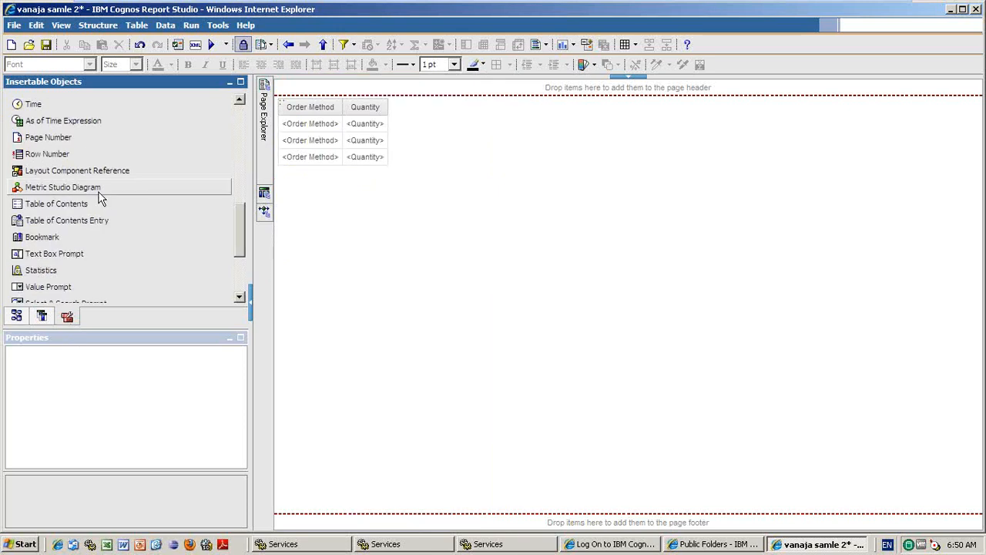
pyautogui.moveTo(65, 228); pyautogui.dragTo(277, 107)
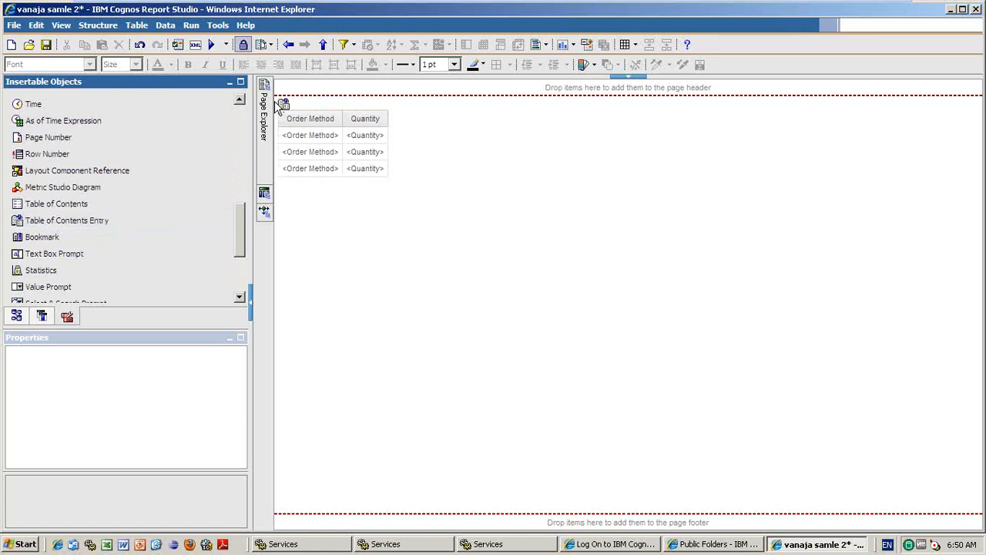
pyautogui.click(285, 103)
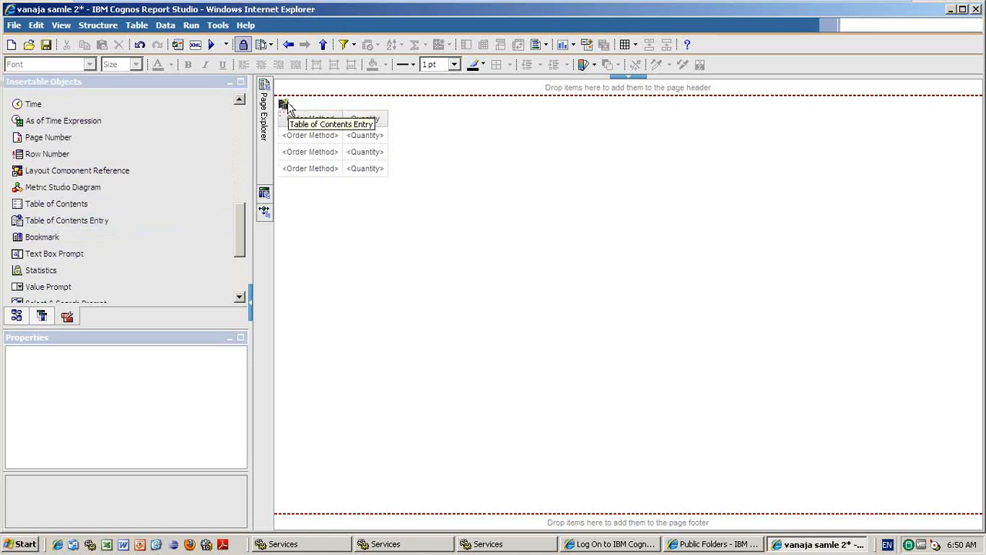
# Label the new table of contents line on Page1 "Goto List".
pyautogui.moveTo(266, 123)
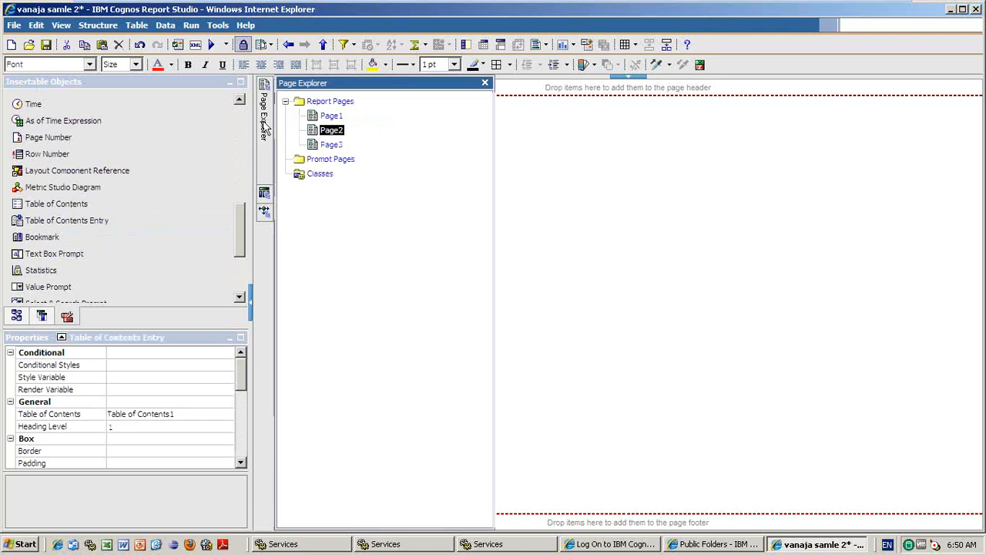
pyautogui.click(332, 117)
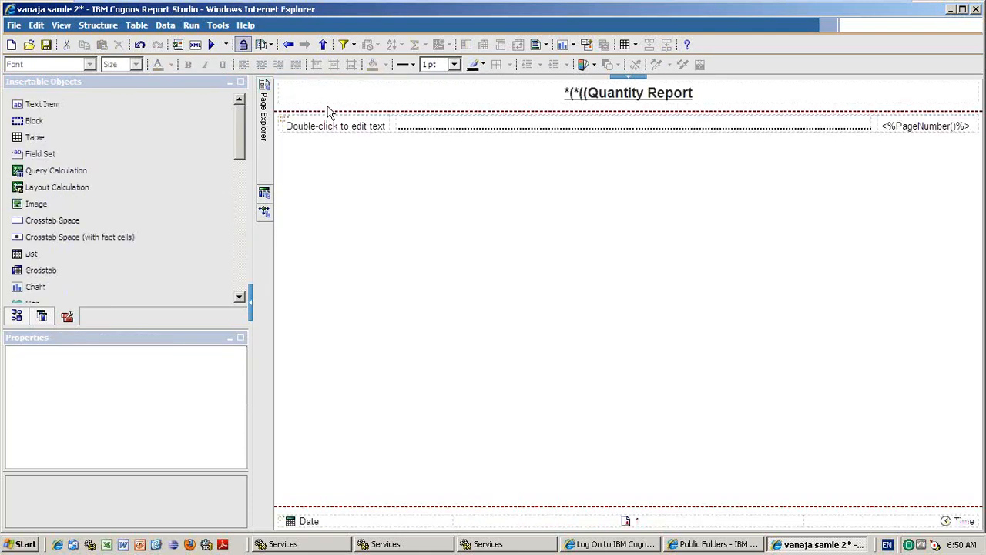
pyautogui.click(346, 128)
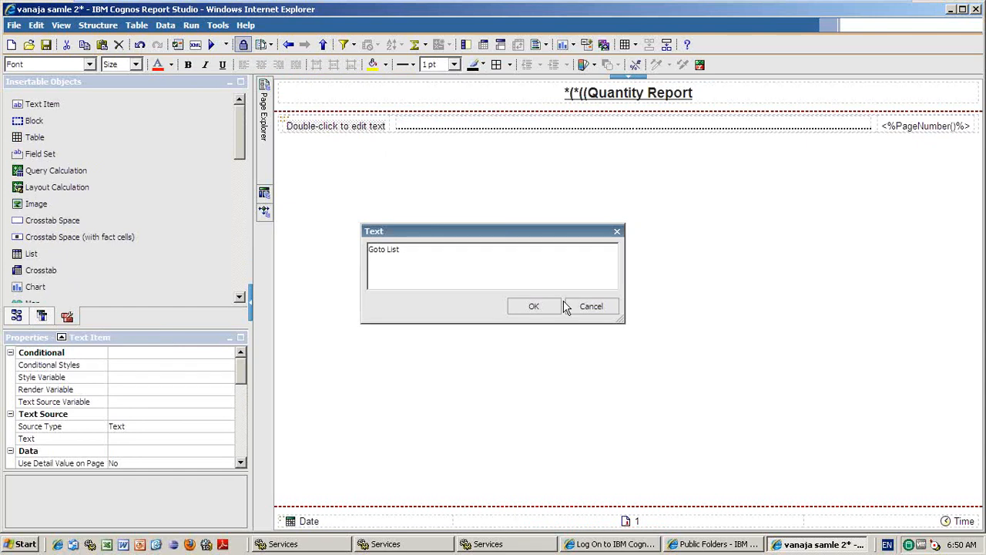
pyautogui.click(535, 307)
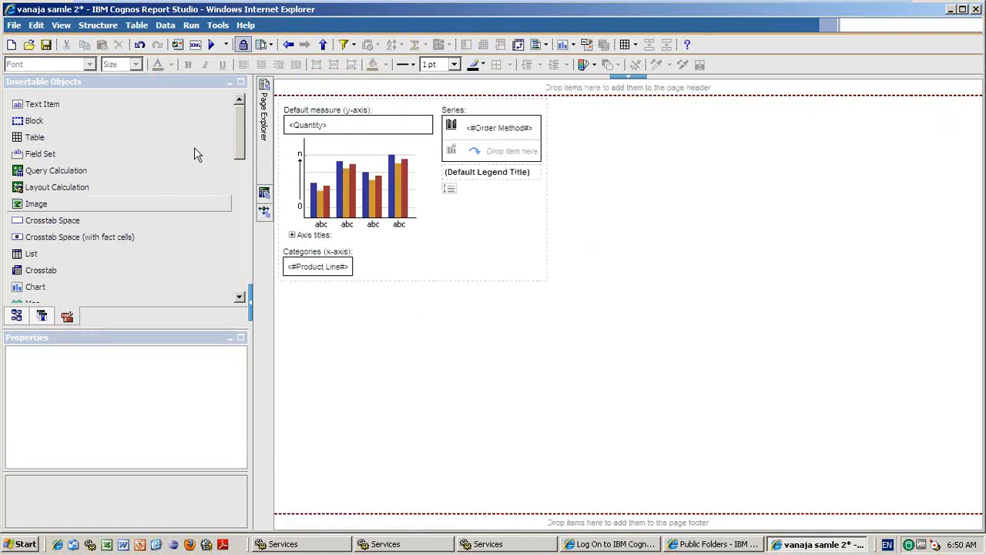
# Insert a Table of Contents Entry before the chart on Page3 and label its line on Page1 "Goto Chart".
pyautogui.moveTo(241, 150); pyautogui.dragTo(235, 228)
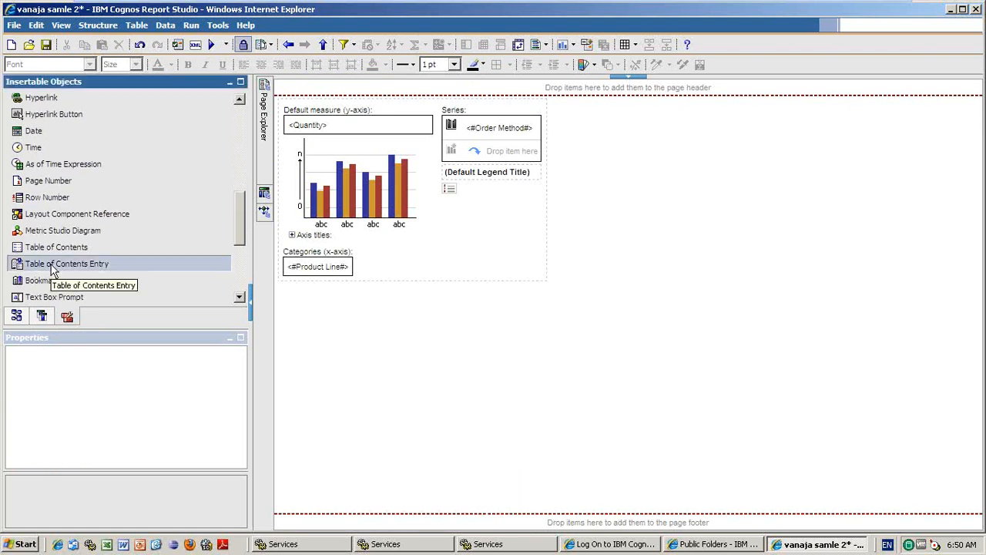
pyautogui.moveTo(53, 270); pyautogui.dragTo(279, 111)
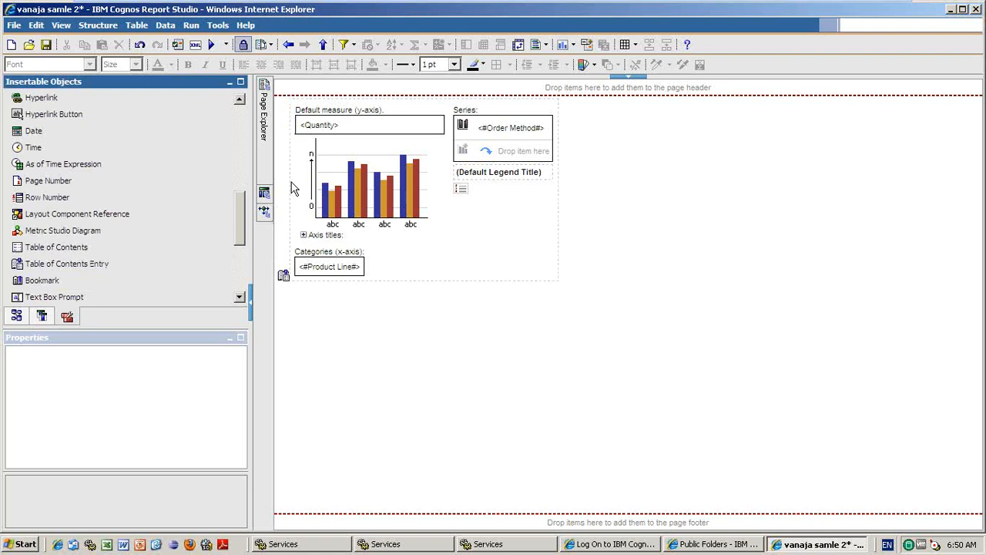
pyautogui.moveTo(264, 115)
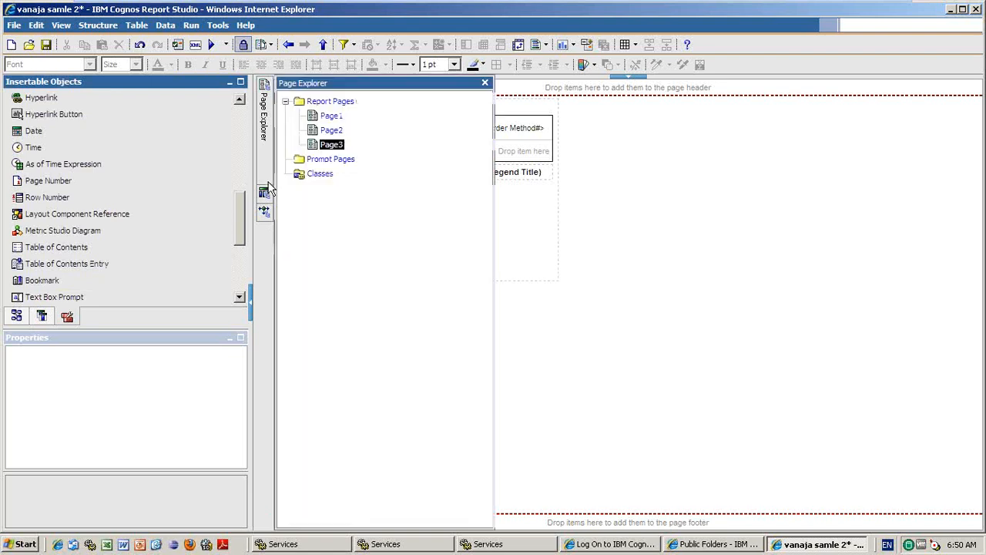
pyautogui.click(331, 117)
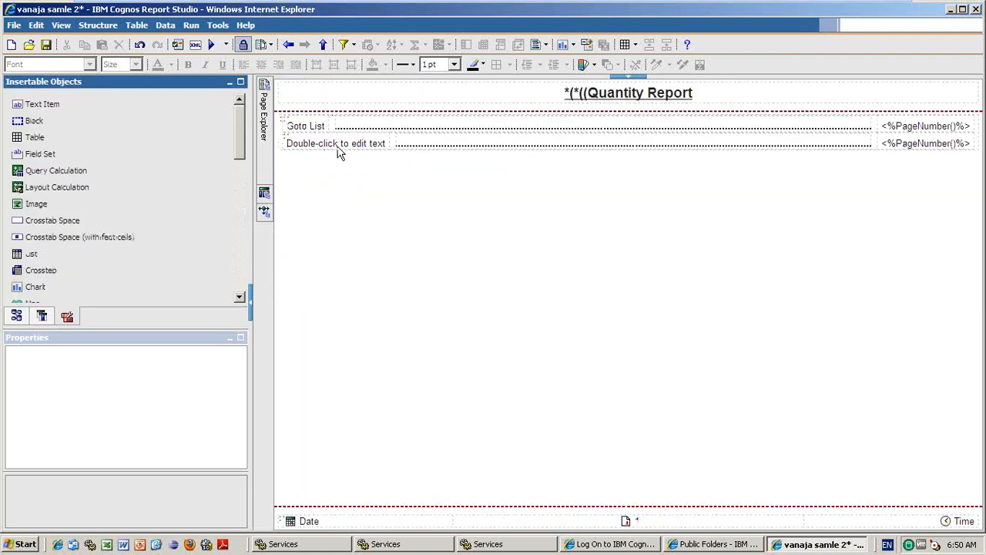
pyautogui.click(348, 146)
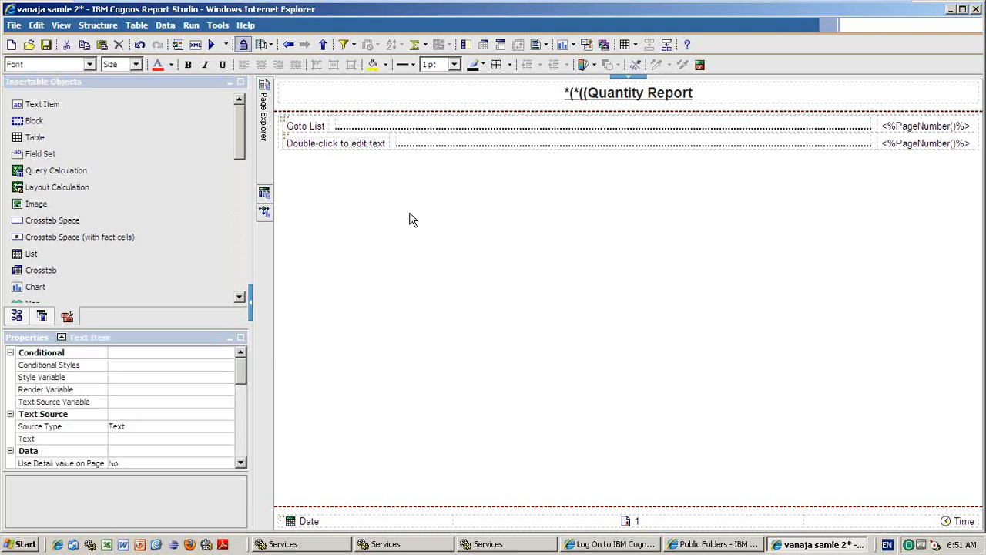
pyautogui.write('z')
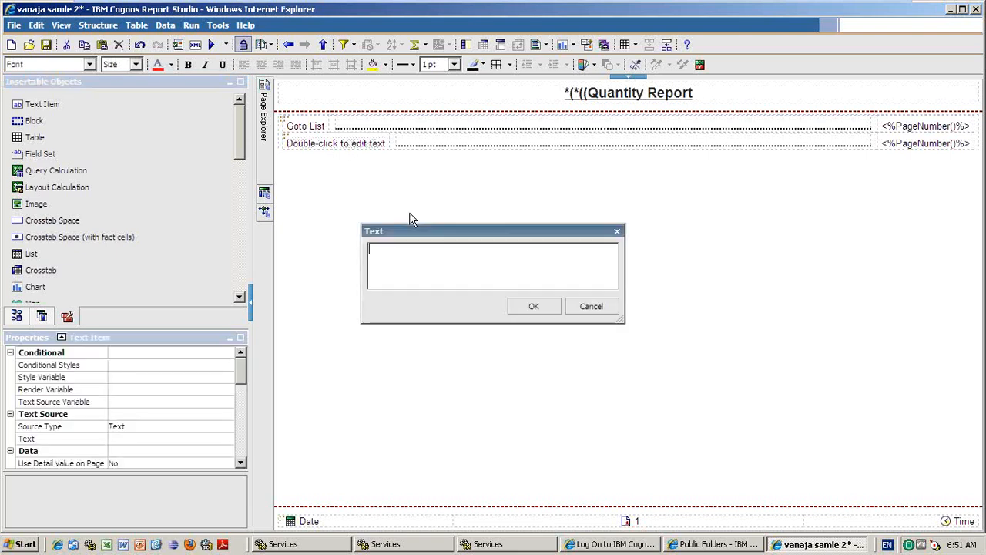
pyautogui.write('oto.Chart')
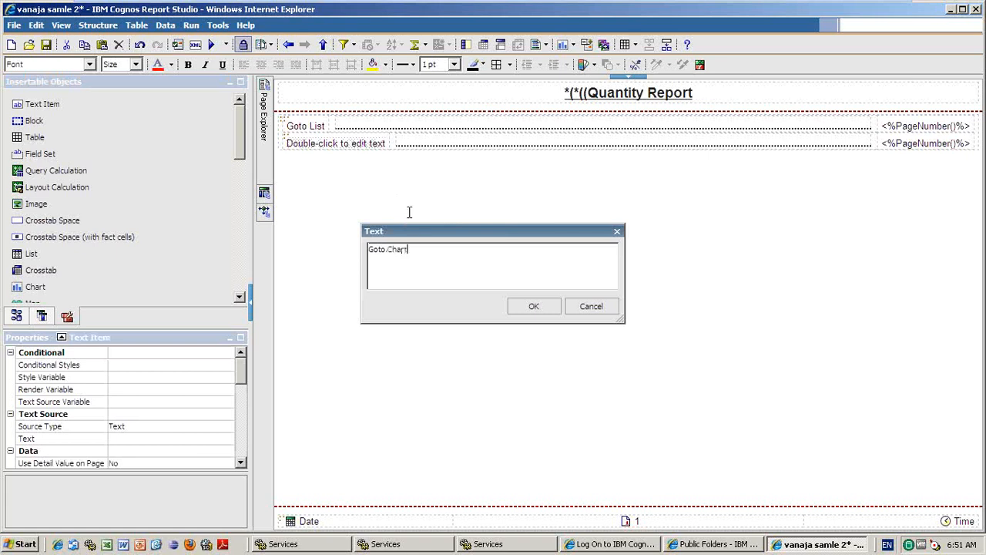
pyautogui.click(531, 311)
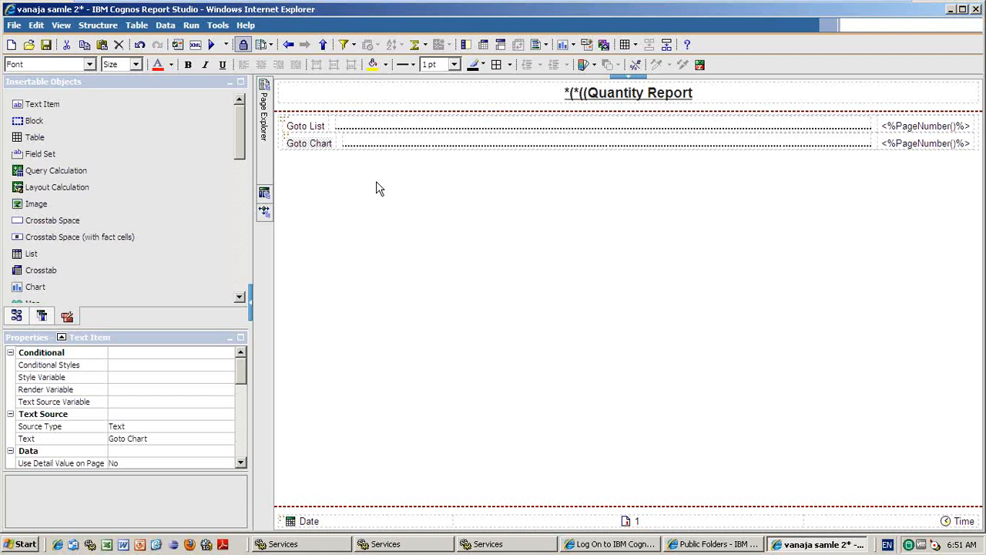
pyautogui.click(328, 178)
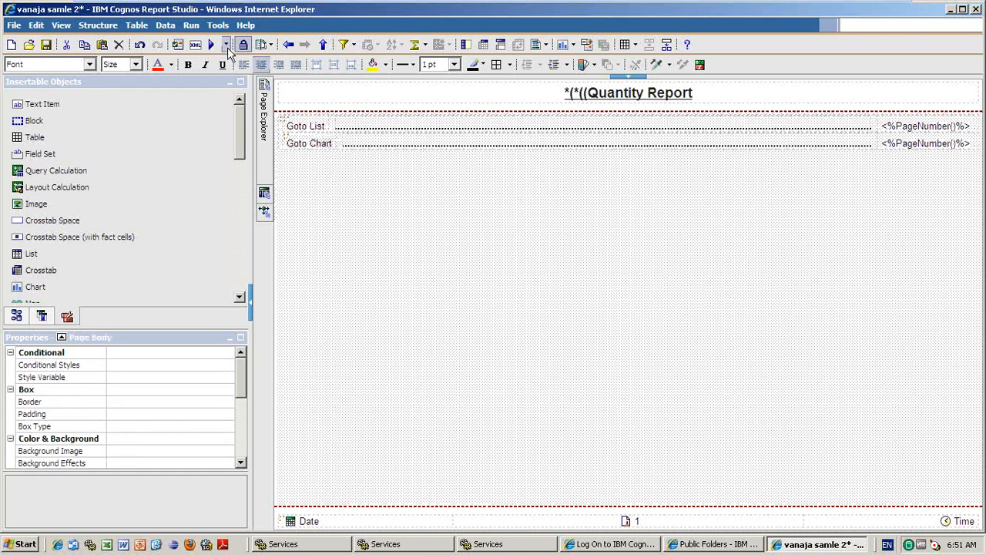
# Run the report in PDF format and maximize the viewer window.
pyautogui.click(226, 44)
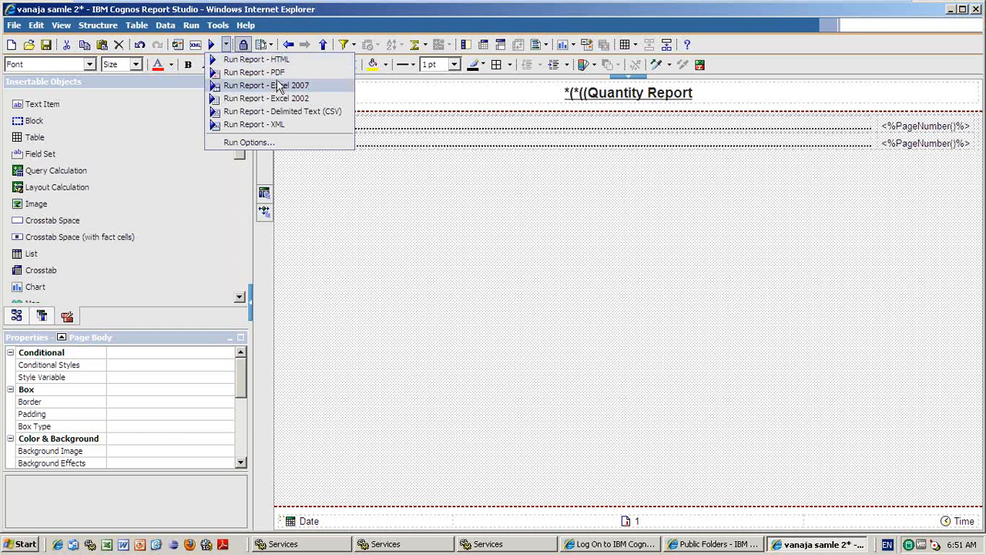
pyautogui.click(276, 74)
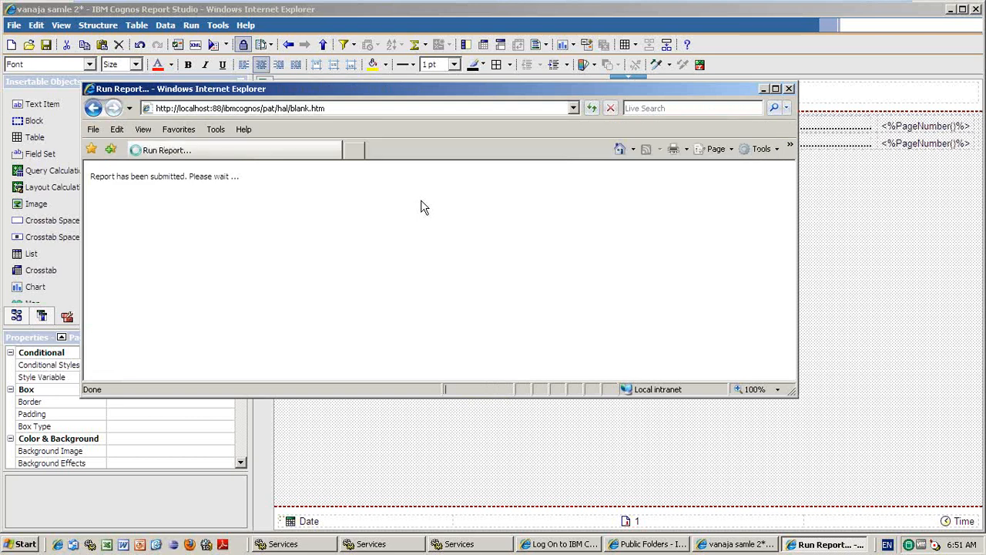
pyautogui.click(777, 89)
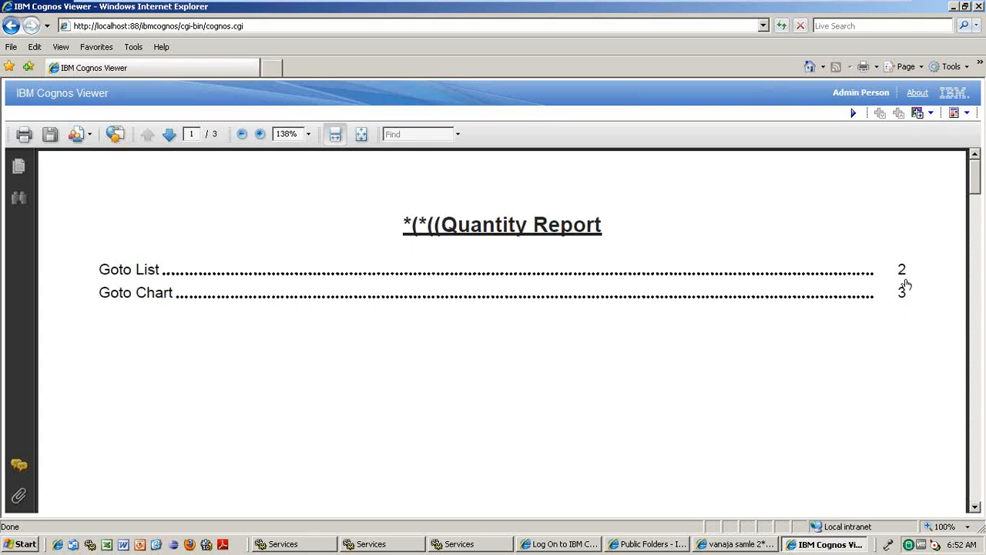
# Follow the Goto List and Goto Chart entries in the PDF to check the pages they lead to.
pyautogui.click(139, 271)
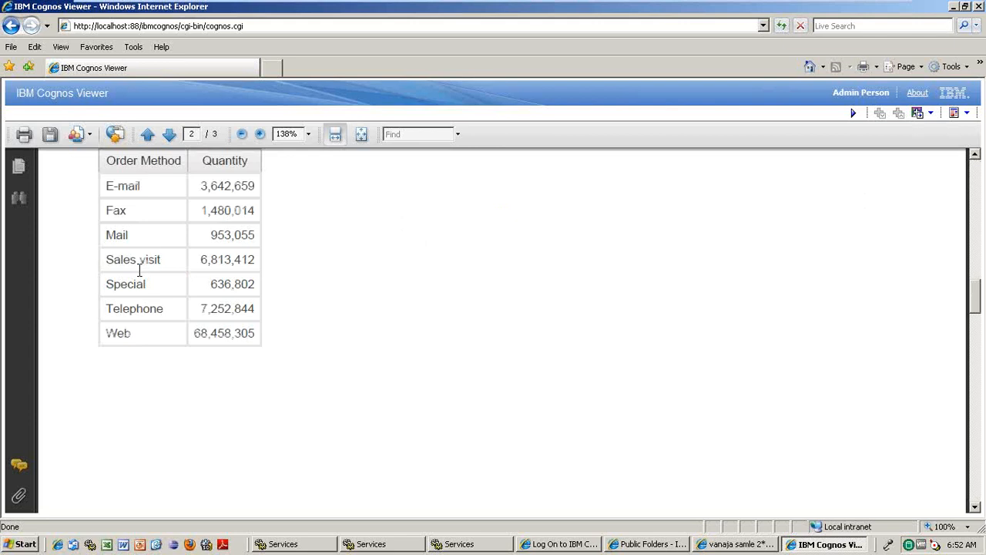
pyautogui.click(977, 185)
pyautogui.click(977, 185)
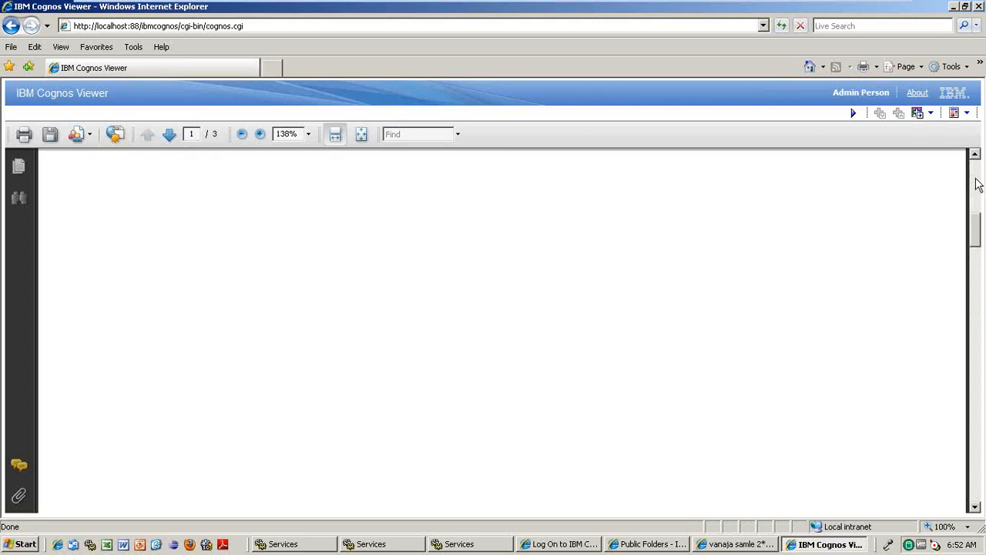
pyautogui.click(977, 183)
pyautogui.click(979, 171)
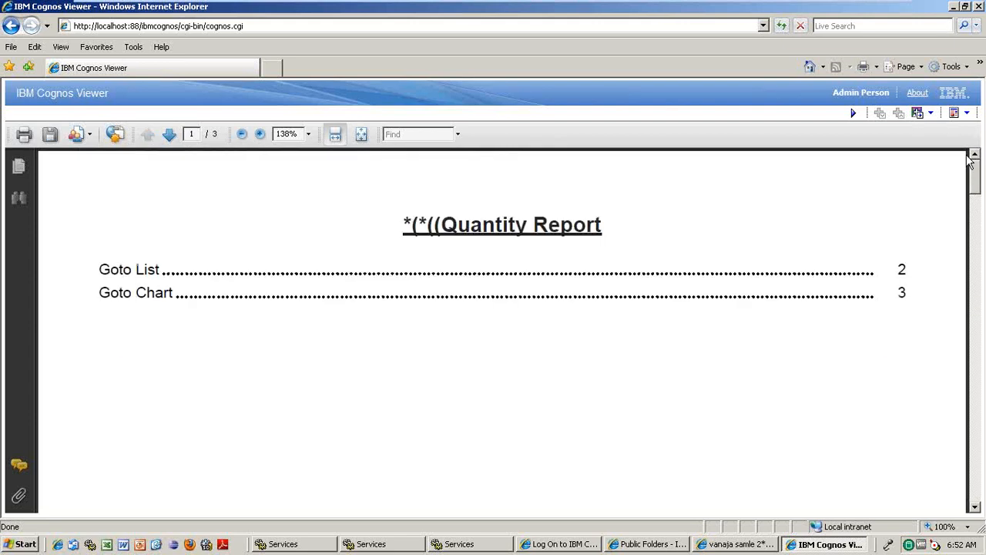
pyautogui.click(122, 292)
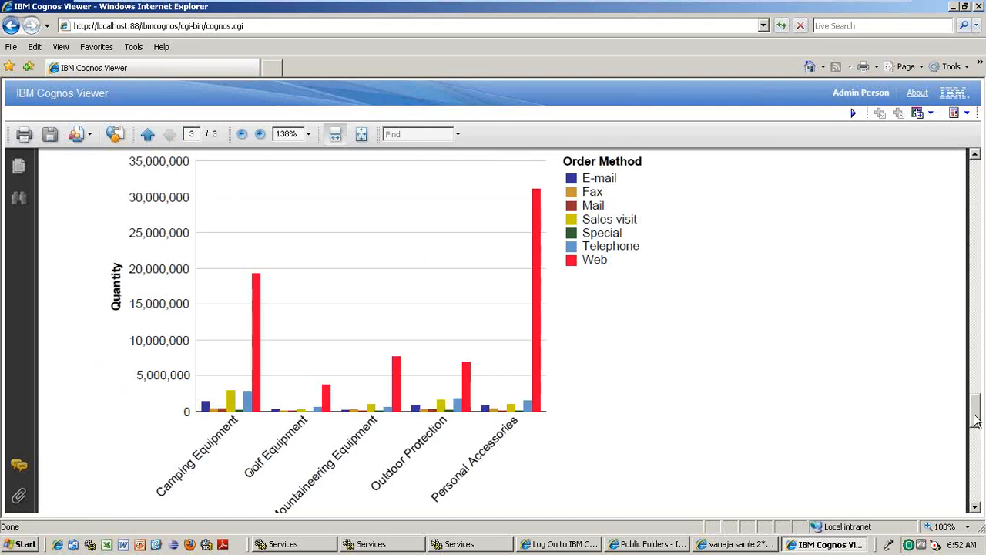
pyautogui.moveTo(977, 420); pyautogui.dragTo(975, 303)
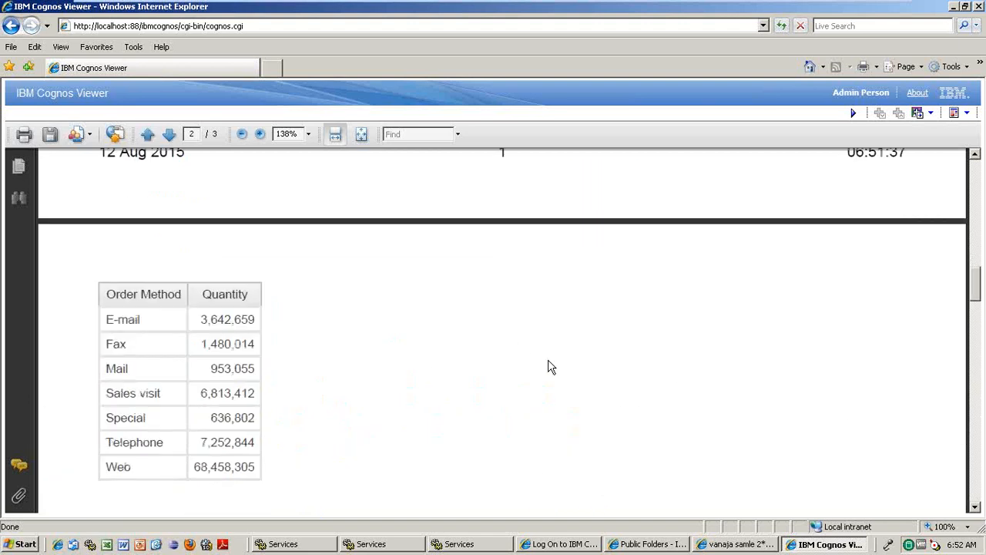
# Switch to Report Studio and add Product Line and Product Type columns before Order Method in the Page2 list.
pyautogui.click(739, 544)
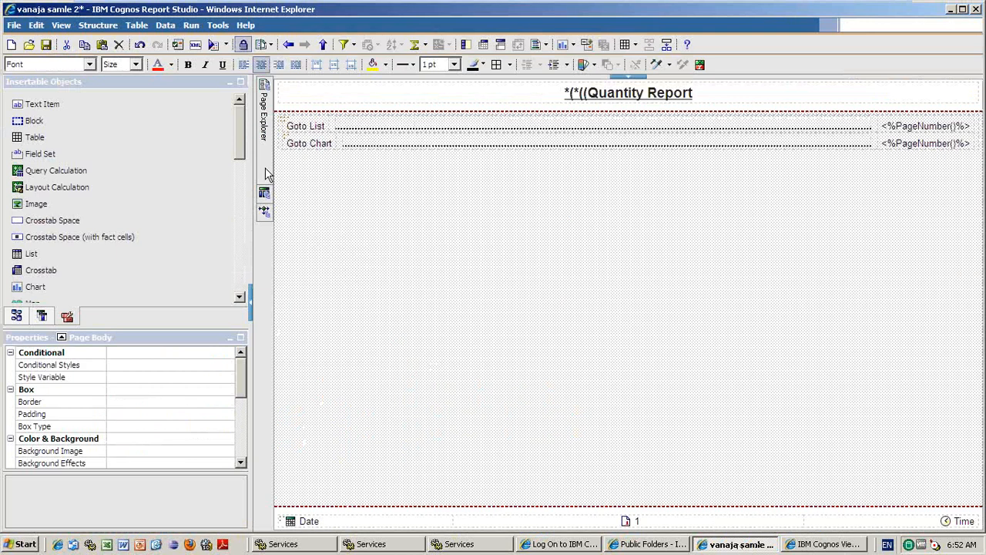
pyautogui.moveTo(265, 168)
pyautogui.click(337, 131)
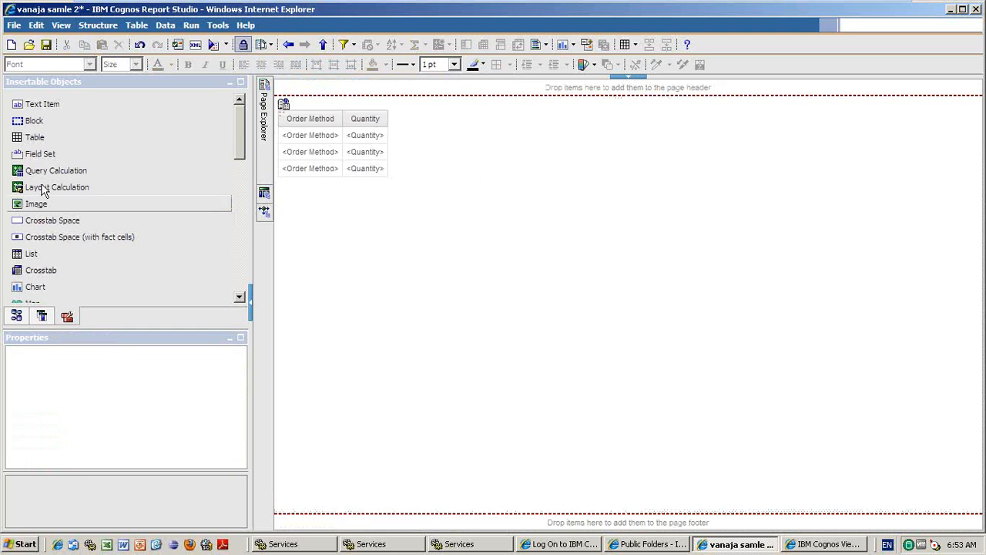
pyautogui.click(16, 316)
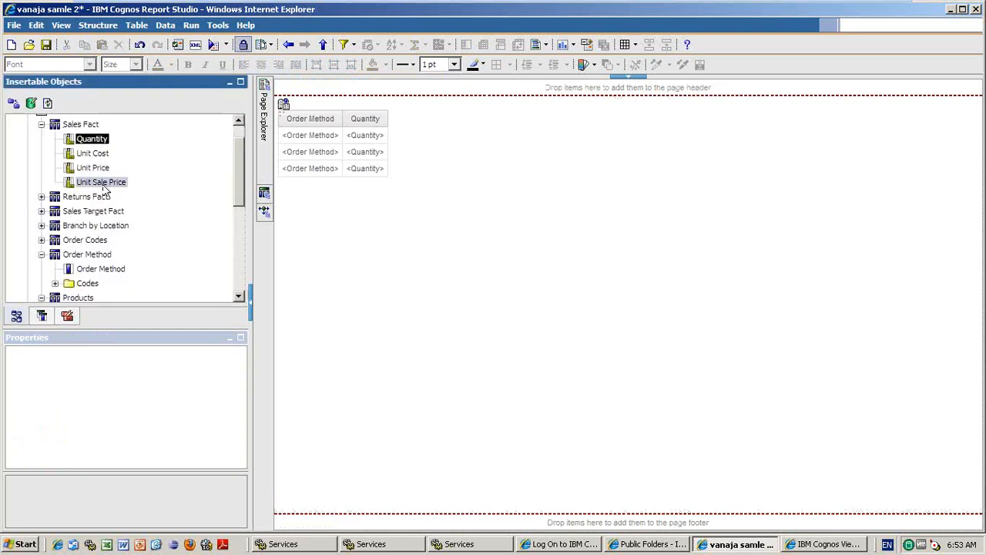
pyautogui.moveTo(239, 167); pyautogui.dragTo(242, 217)
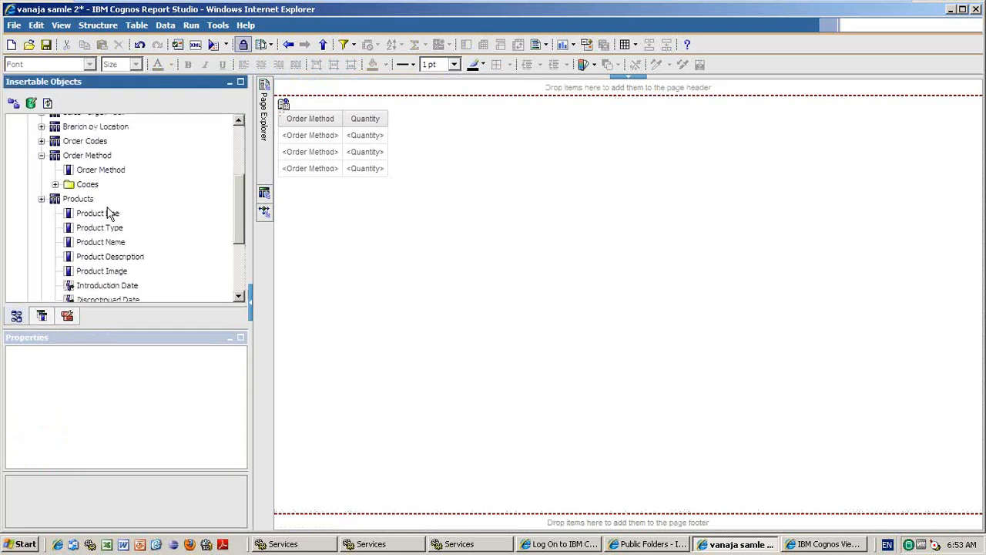
pyautogui.moveTo(99, 219); pyautogui.dragTo(295, 177)
pyautogui.moveTo(90, 232); pyautogui.dragTo(342, 157)
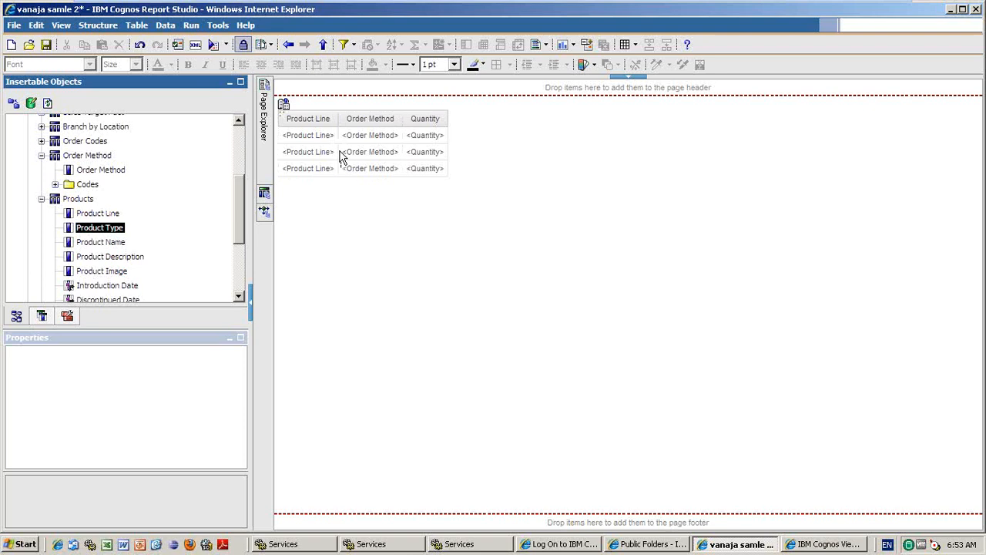
# Rerun the report as PDF, follow the Goto List entry, and return to the contents page.
pyautogui.click(214, 46)
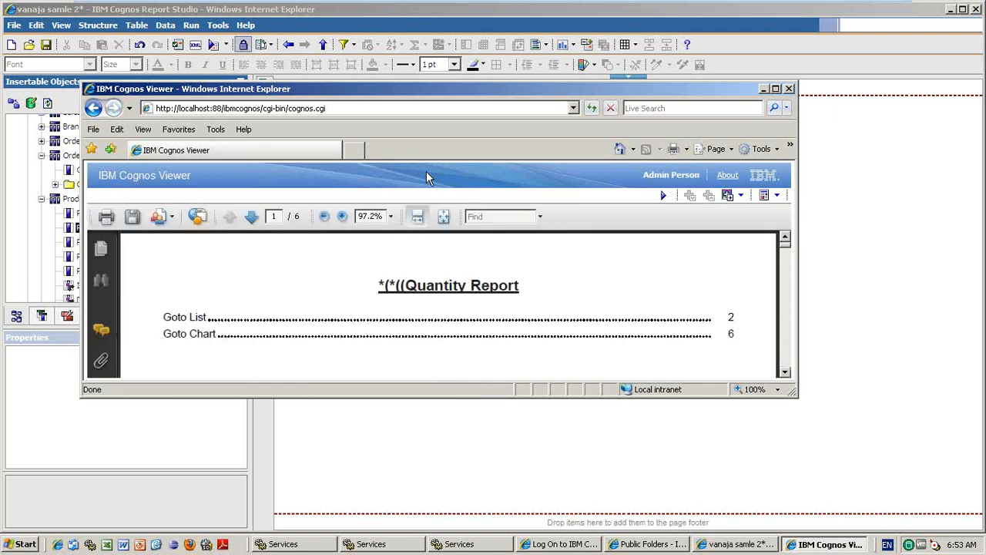
pyautogui.click(775, 89)
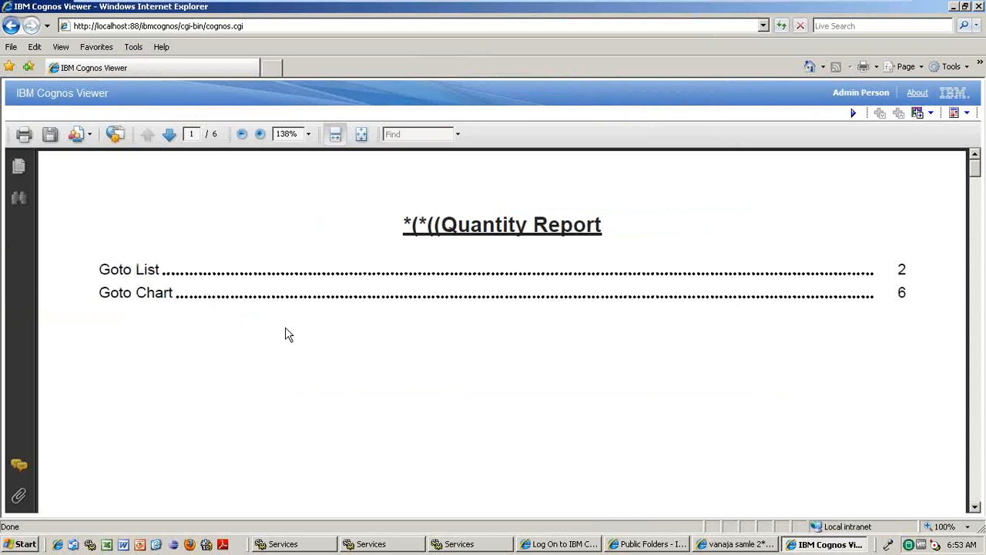
pyautogui.click(147, 271)
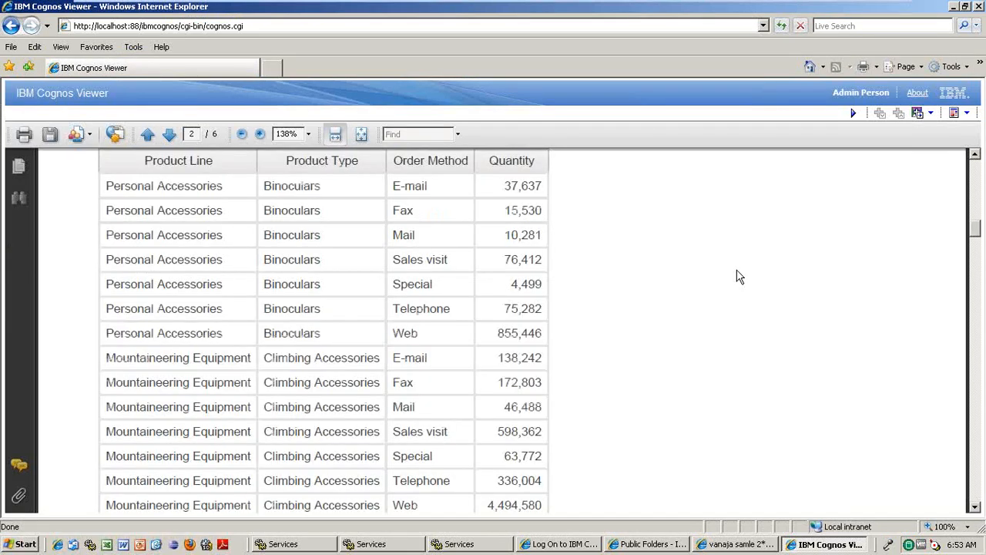
pyautogui.moveTo(978, 230); pyautogui.dragTo(976, 134)
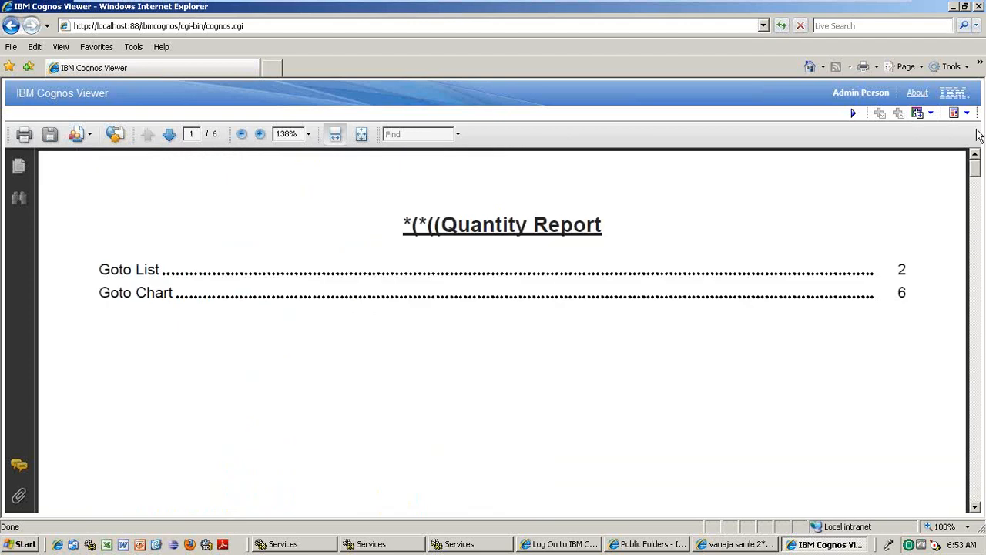
# Follow the Goto Chart entry in the PDF to check its page, and close the report viewer.
pyautogui.click(145, 293)
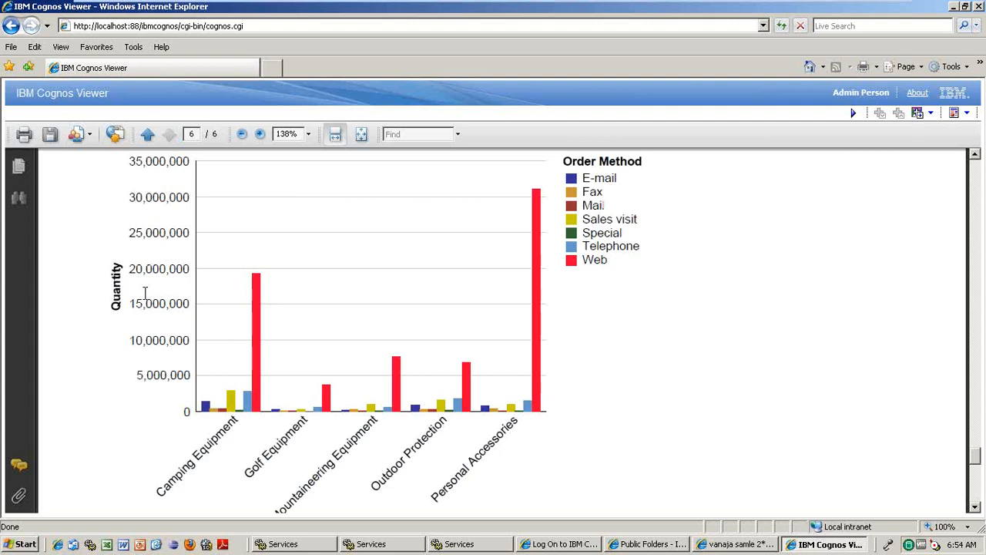
pyautogui.moveTo(770, 4)
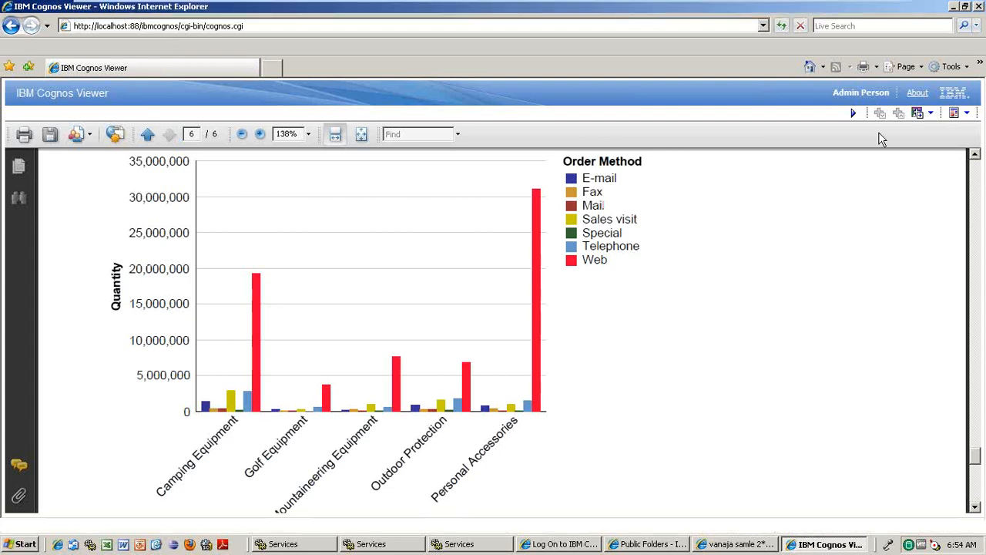
pyautogui.hotkey('alt', 'F4')
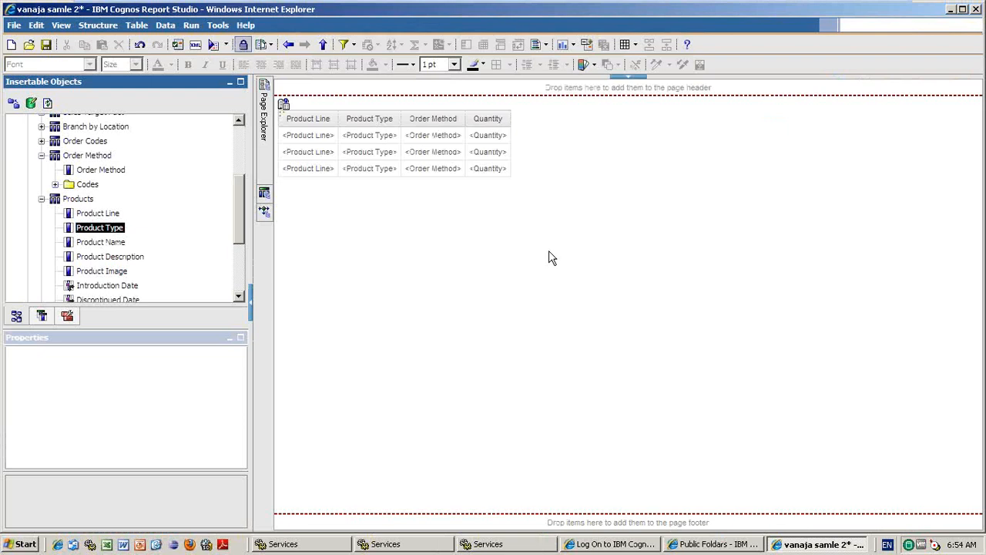
# Review the toolbox's insertable objects from Text Item through Prompt Button.
pyautogui.click(72, 316)
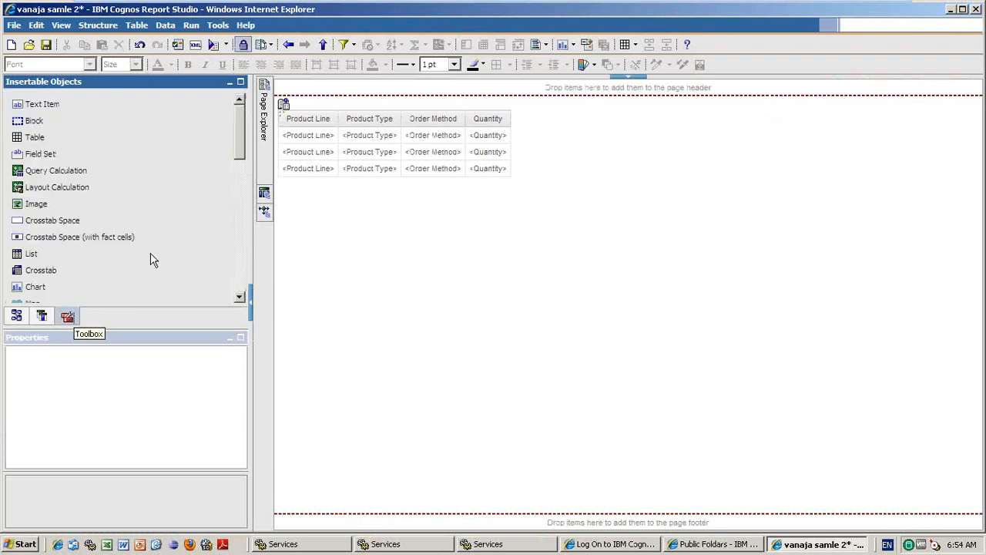
pyautogui.click(238, 255)
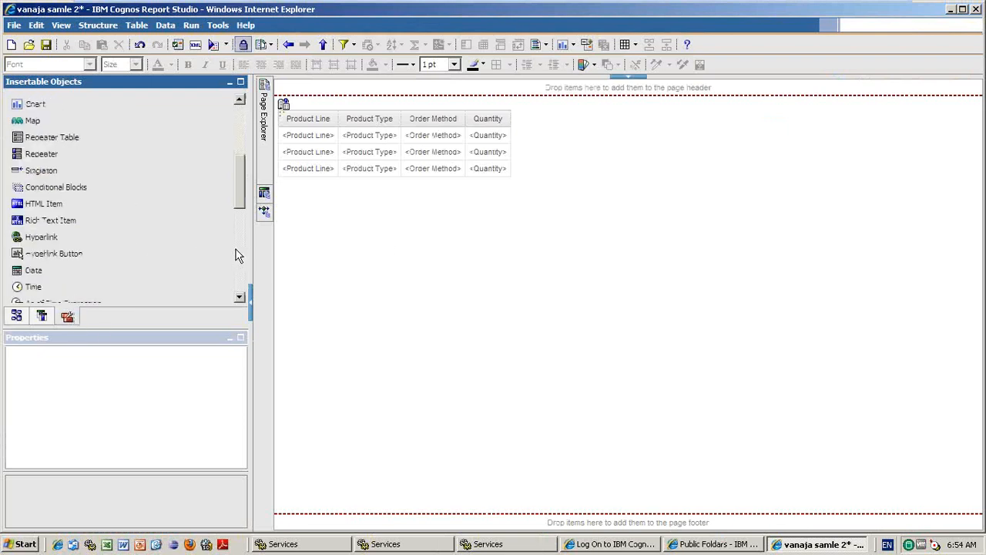
pyautogui.click(239, 260)
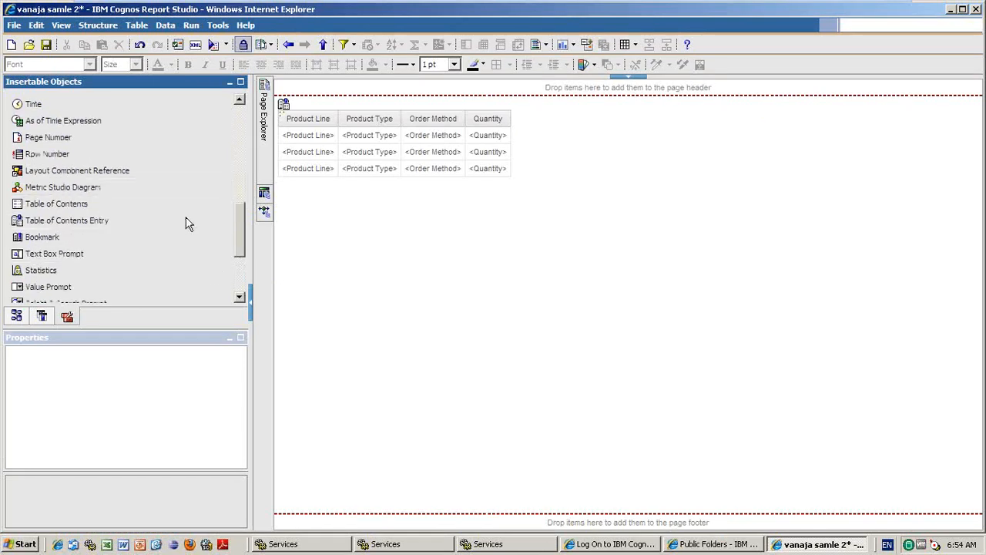
pyautogui.scroll(-4, 185, 223)
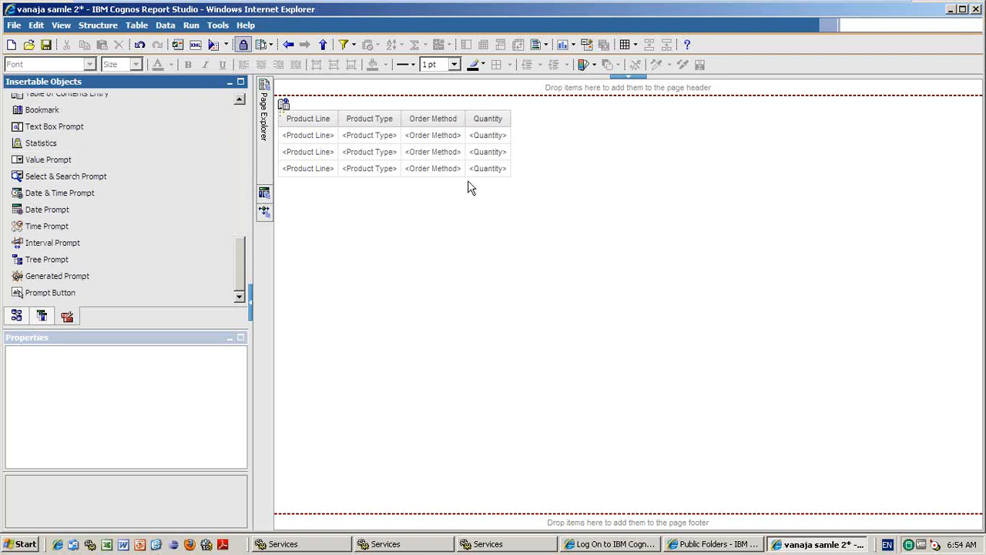
# Delete Page3, Page2 and Page1 from the report pages.
pyautogui.moveTo(268, 158)
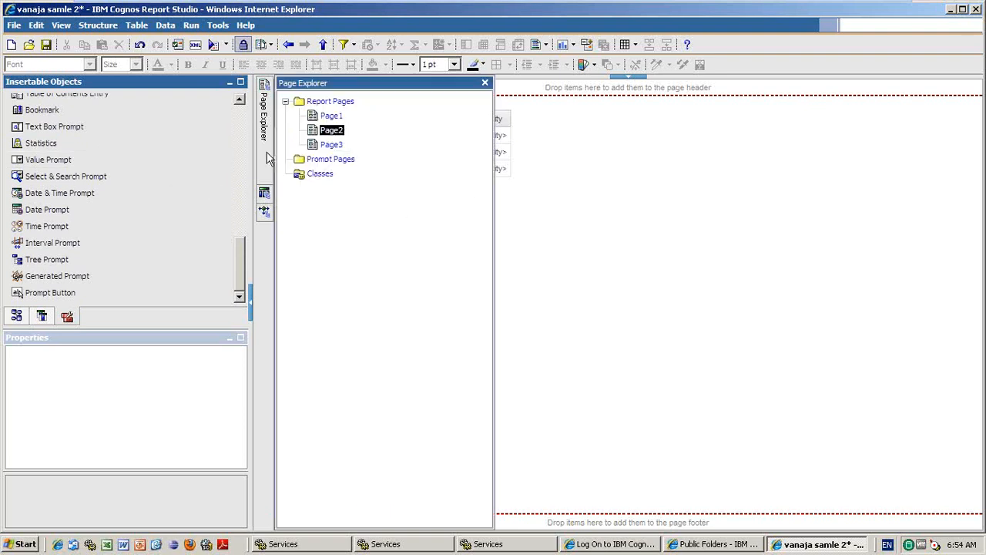
pyautogui.rightClick(326, 146)
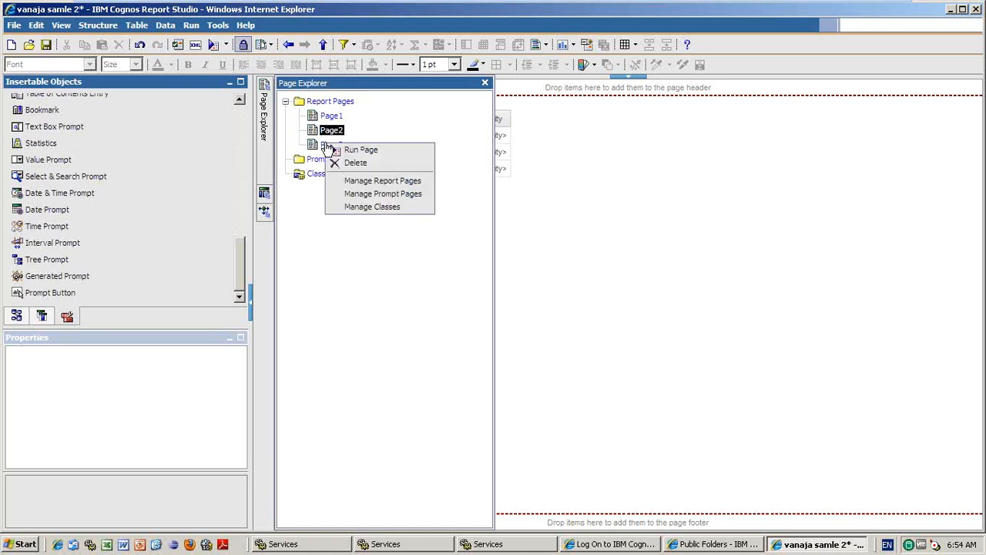
pyautogui.click(367, 165)
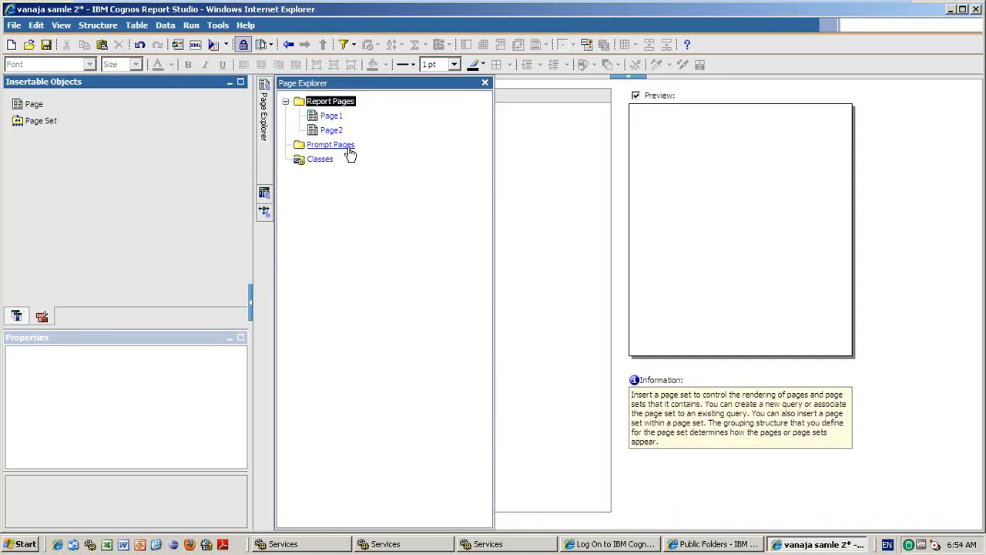
pyautogui.rightClick(336, 136)
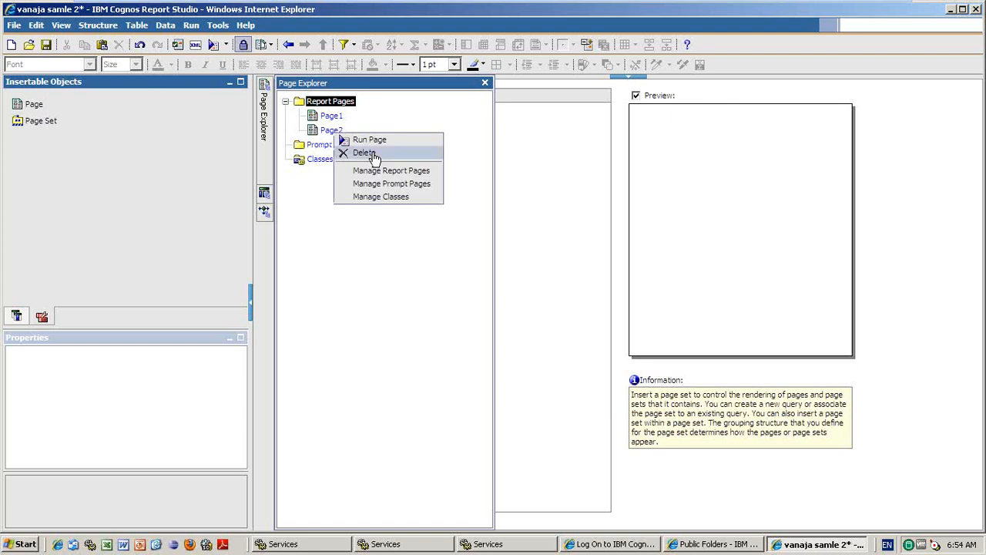
pyautogui.click(362, 153)
pyautogui.rightClick(333, 121)
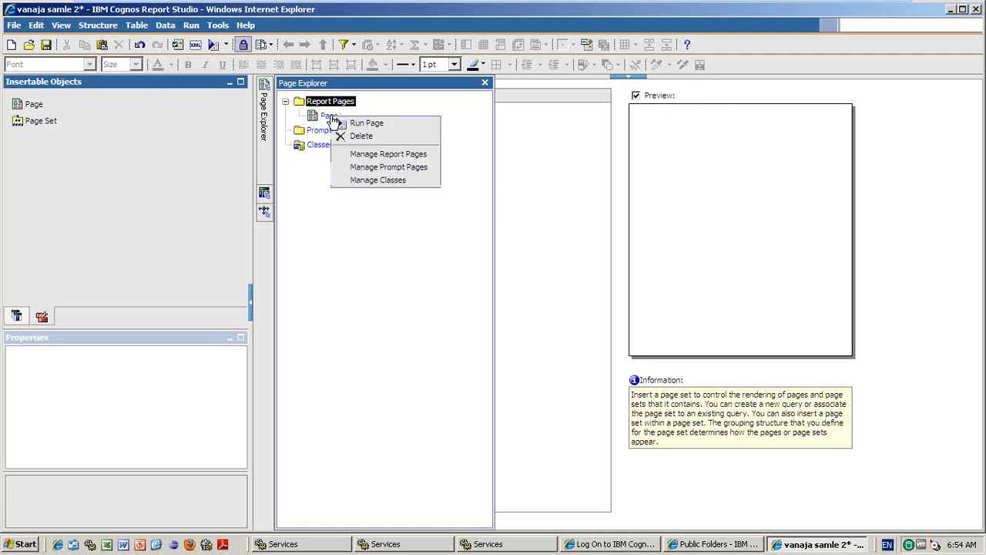
pyautogui.click(343, 135)
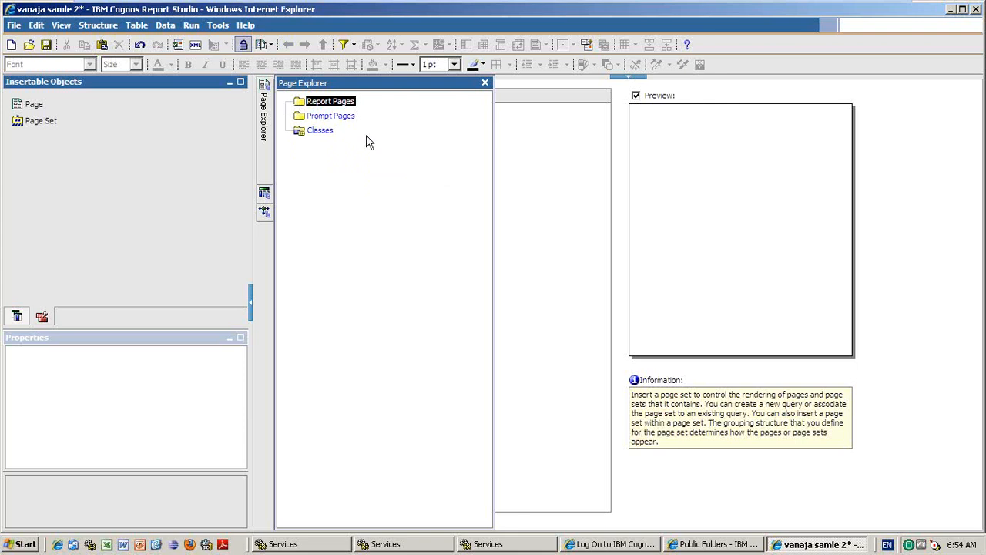
# Add a new page to the empty Report Pages folder and open it for editing.
pyautogui.rightClick(336, 83)
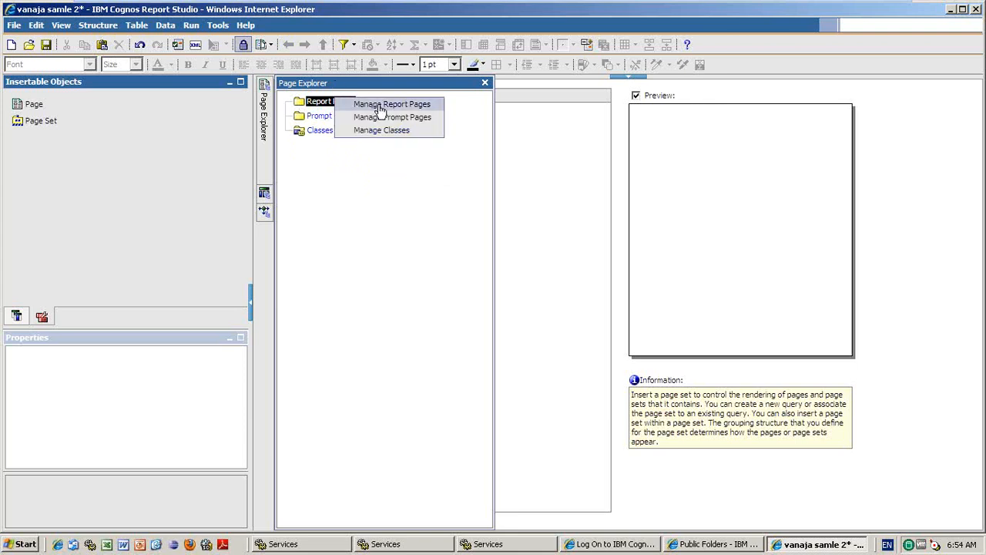
pyautogui.click(379, 106)
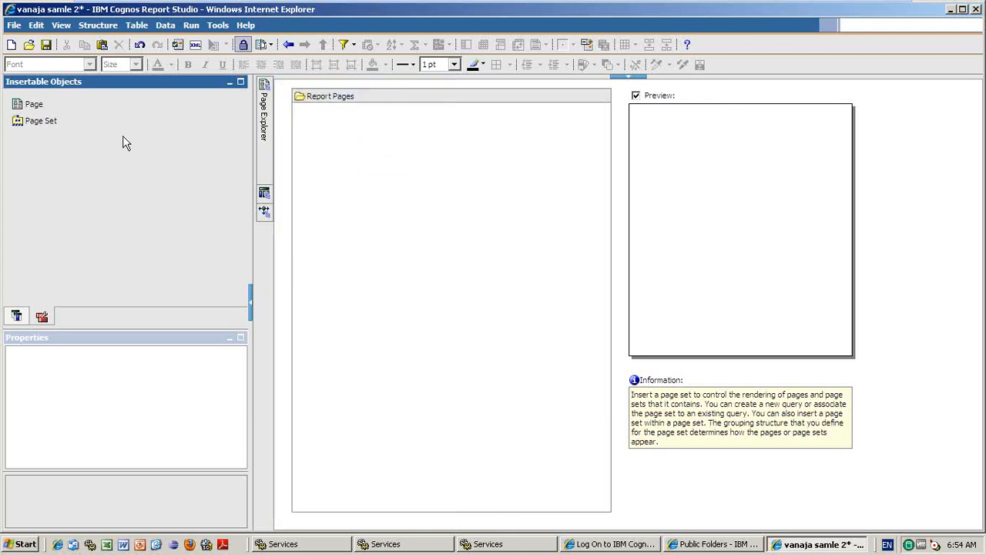
pyautogui.moveTo(62, 103); pyautogui.dragTo(443, 119)
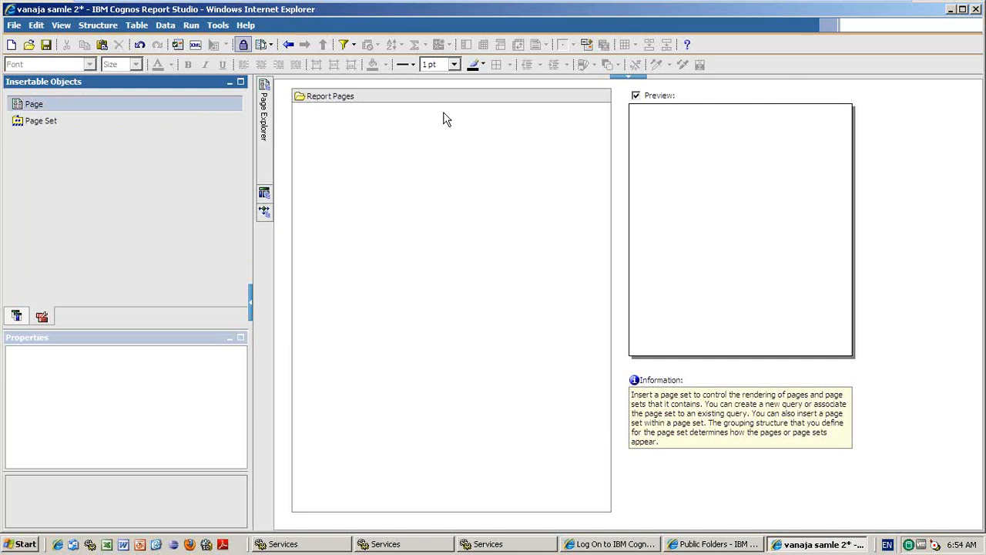
pyautogui.click(329, 112)
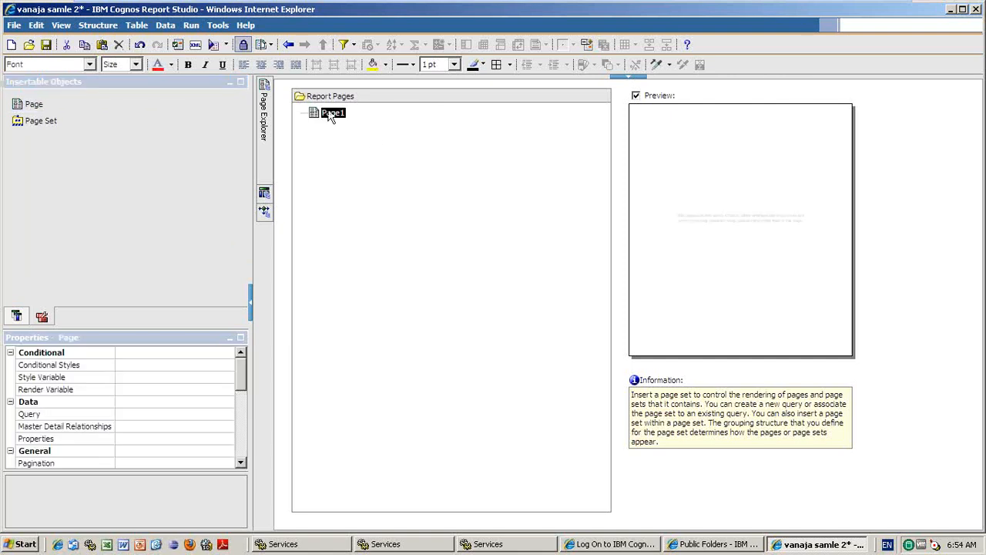
pyautogui.doubleClick(329, 113)
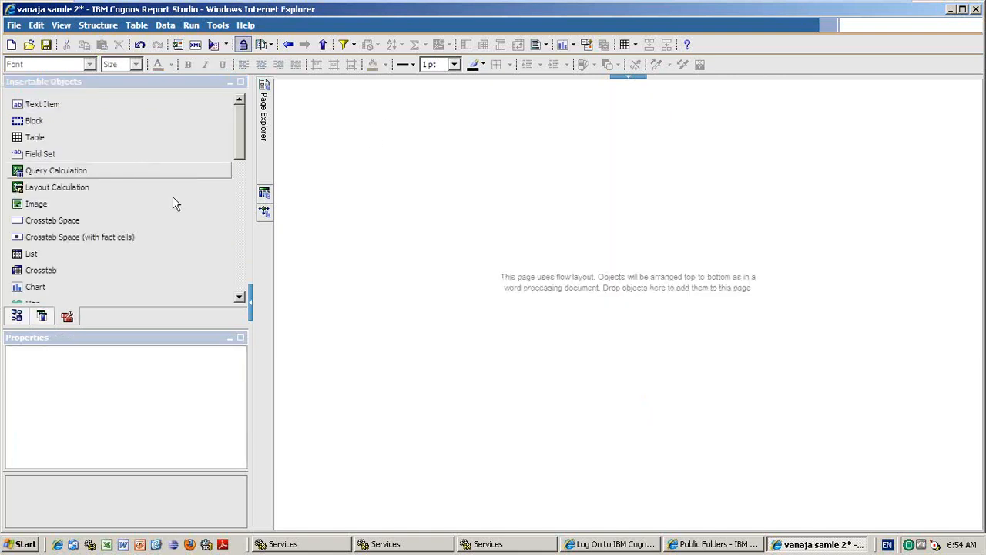
# Enable both the header and the footer on the new page.
pyautogui.click(571, 47)
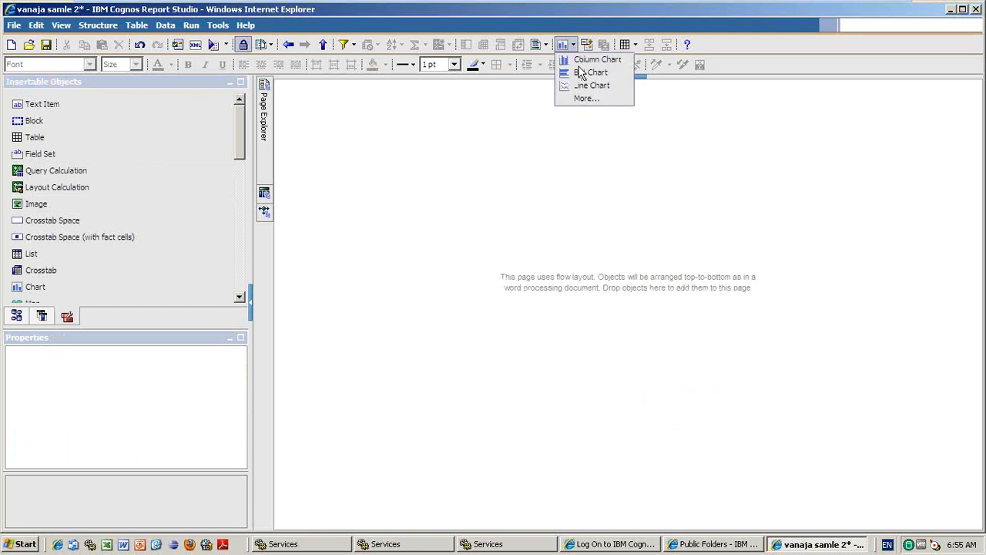
pyautogui.click(547, 45)
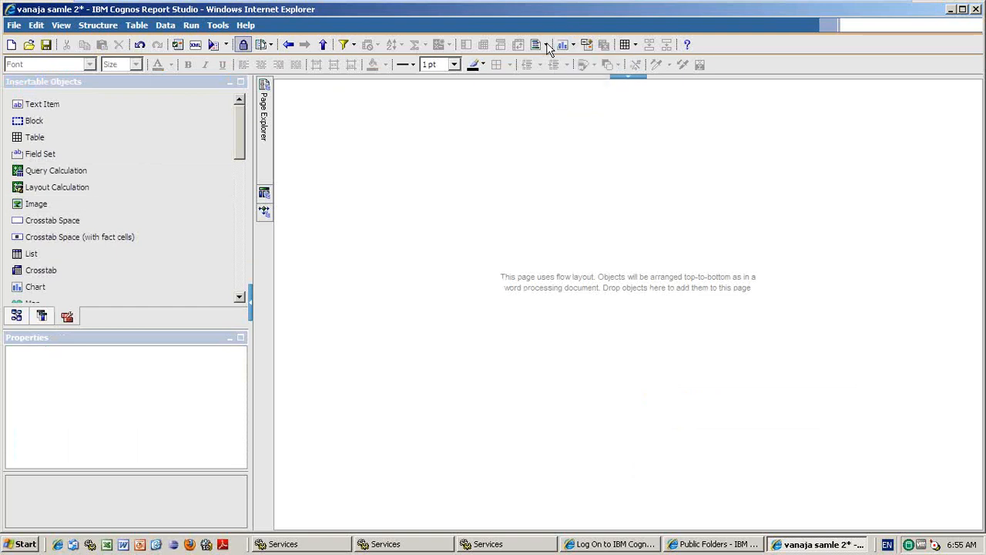
pyautogui.click(543, 46)
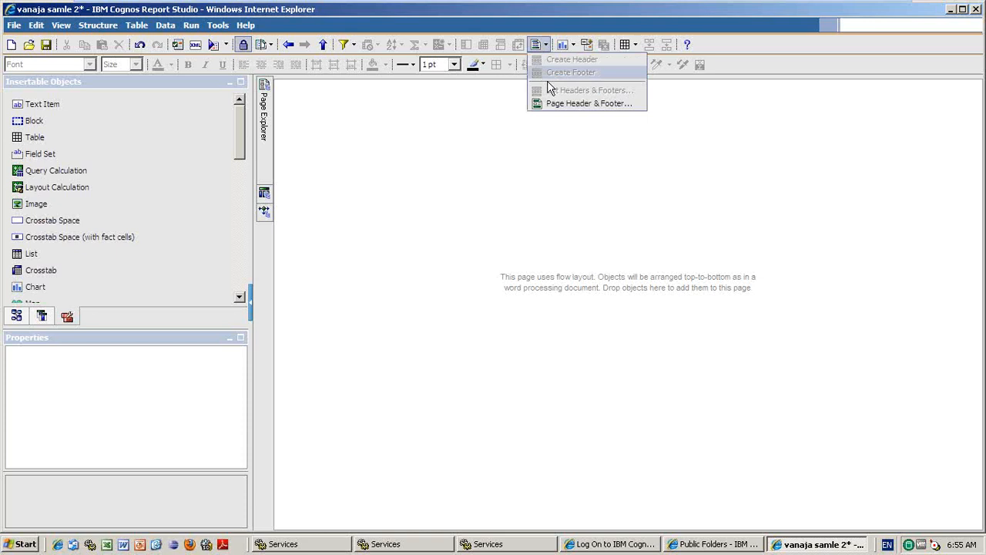
pyautogui.click(571, 105)
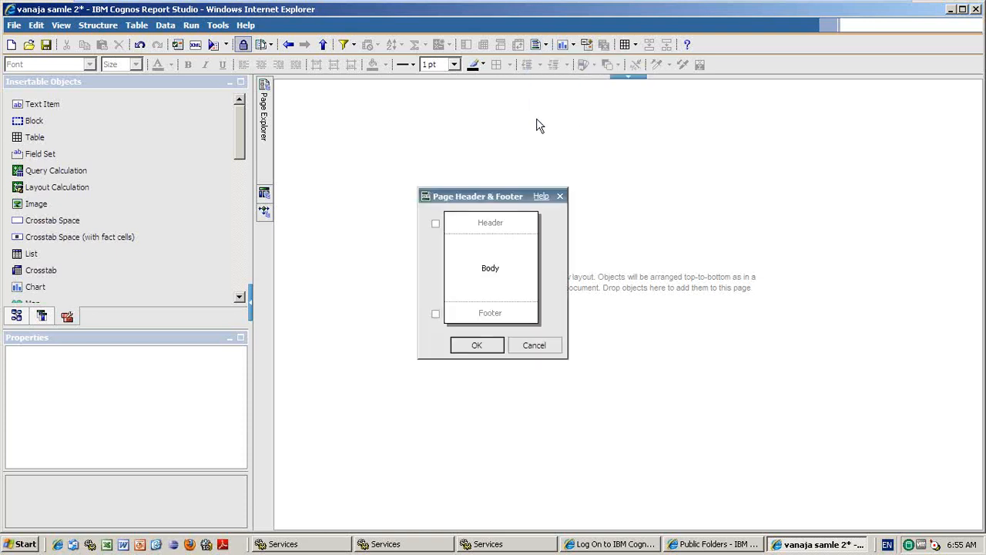
pyautogui.click(436, 224)
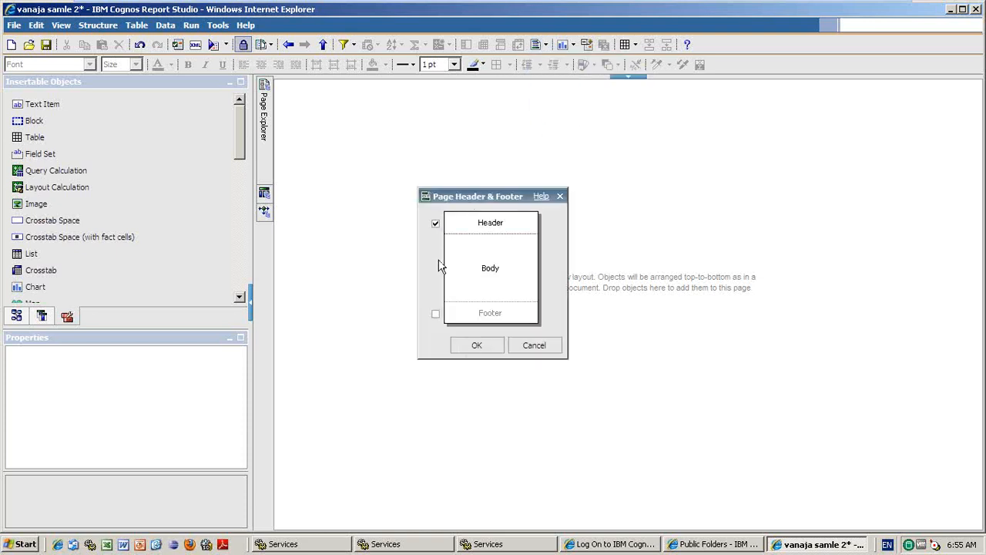
pyautogui.click(435, 314)
pyautogui.click(476, 345)
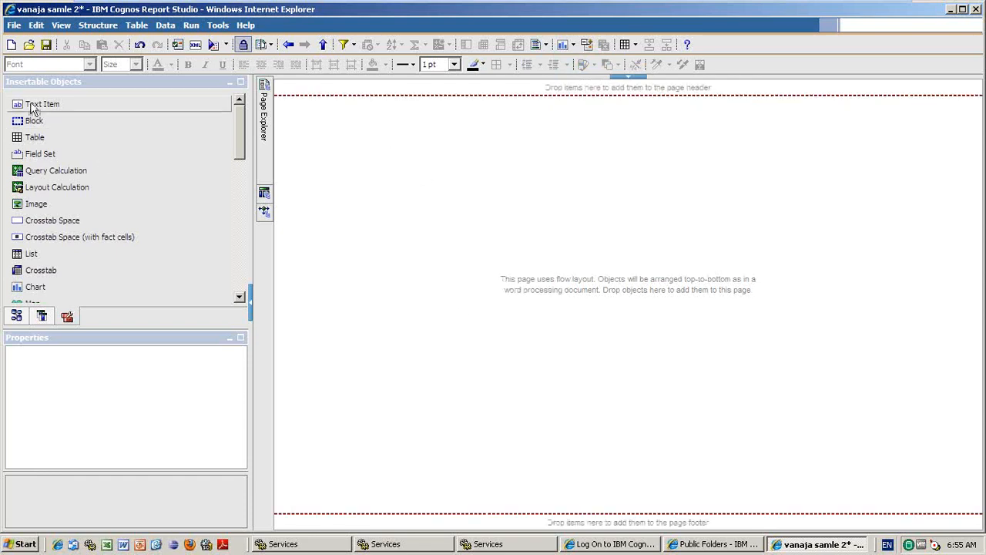
# Insert a text item reading "Sample report Studio" into the page header.
pyautogui.moveTo(31, 109); pyautogui.dragTo(554, 97)
pyautogui.write('S')
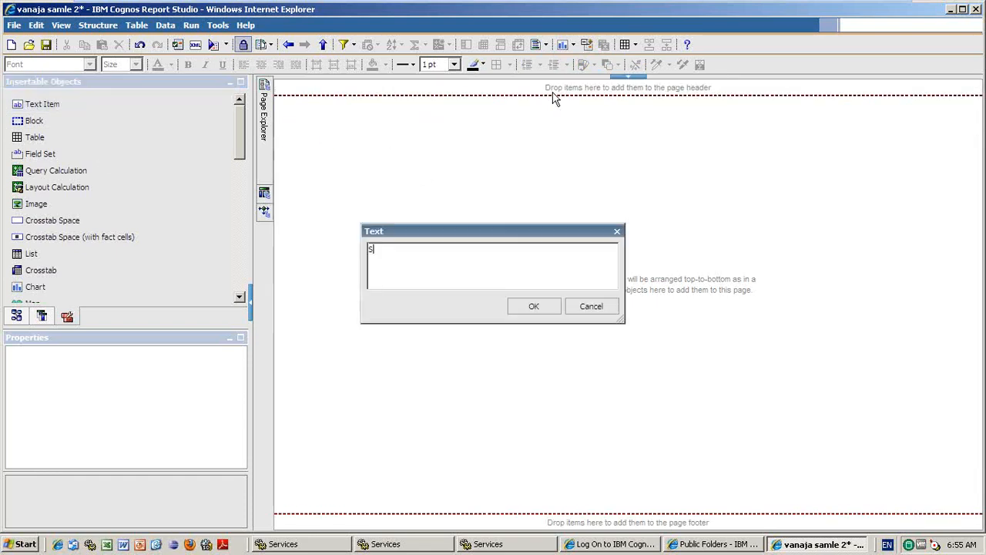
pyautogui.write('ample report Studio')
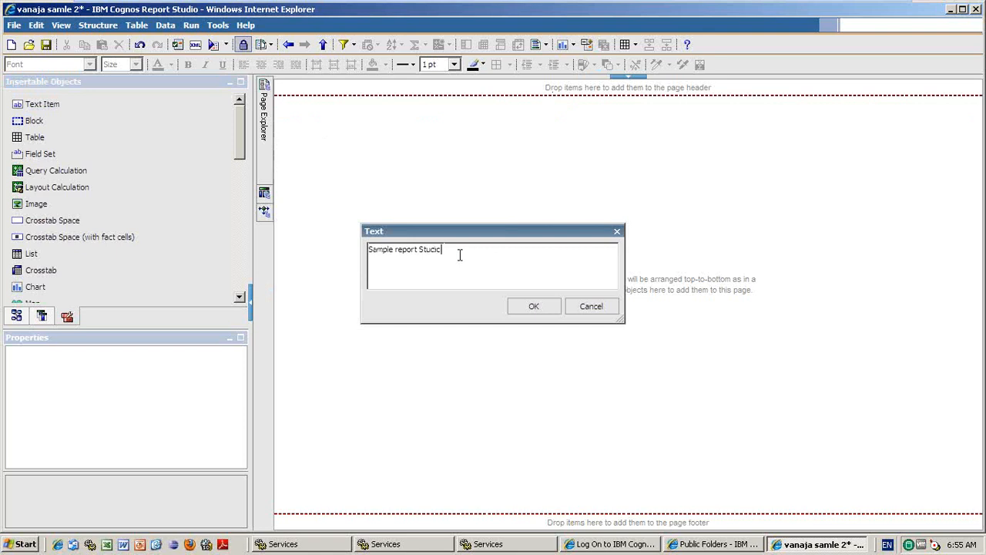
pyautogui.click(541, 312)
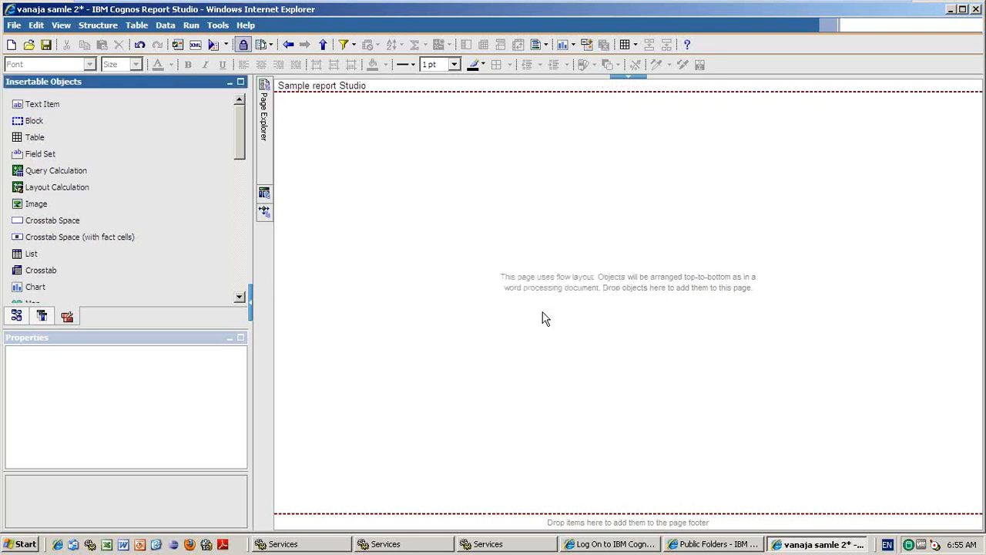
# Center the page header's content and give the header a yellow background.
pyautogui.click(533, 87)
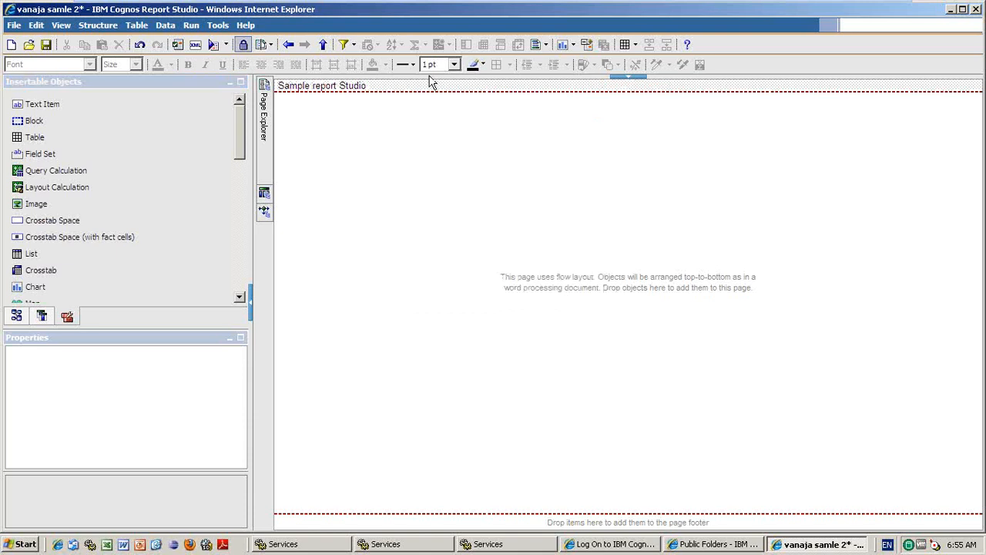
pyautogui.click(261, 68)
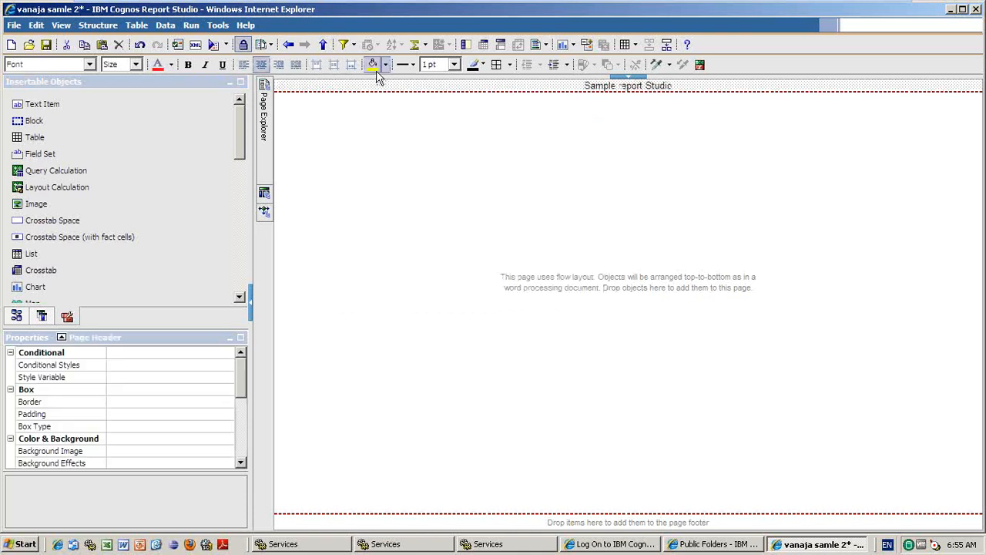
pyautogui.click(427, 159)
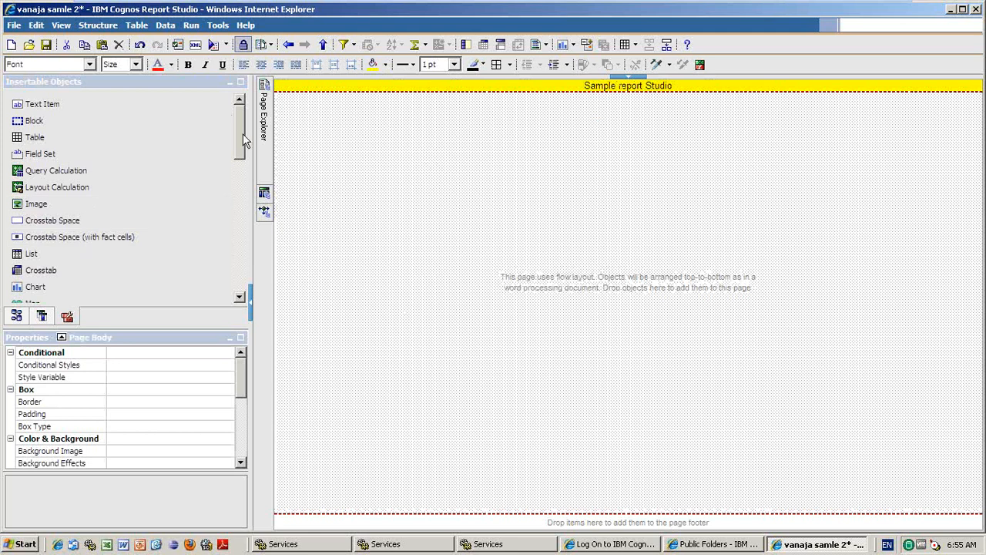
# Add a Statistics object to the page body and browse the functions offered in its statistic categories.
pyautogui.moveTo(243, 133); pyautogui.dragTo(248, 266)
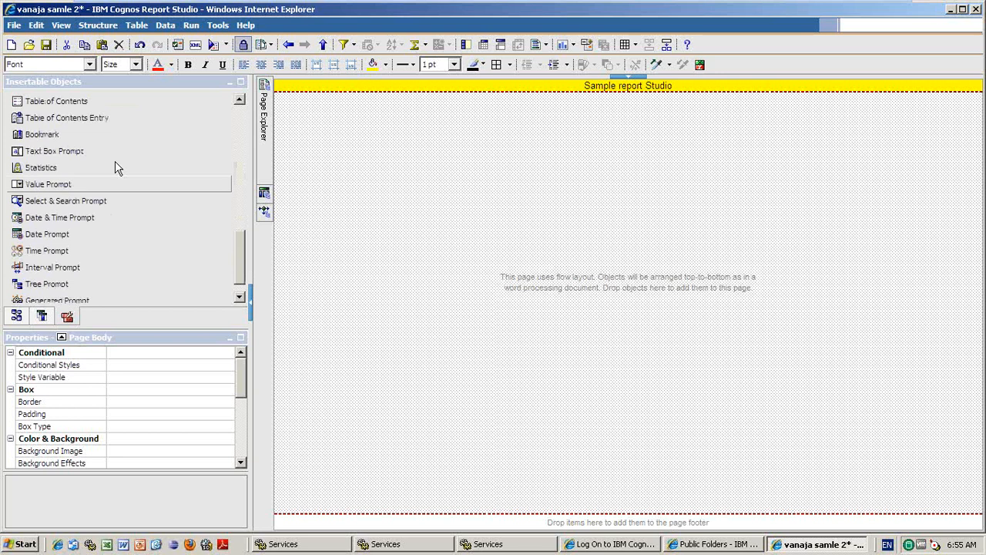
pyautogui.moveTo(42, 167); pyautogui.dragTo(476, 195)
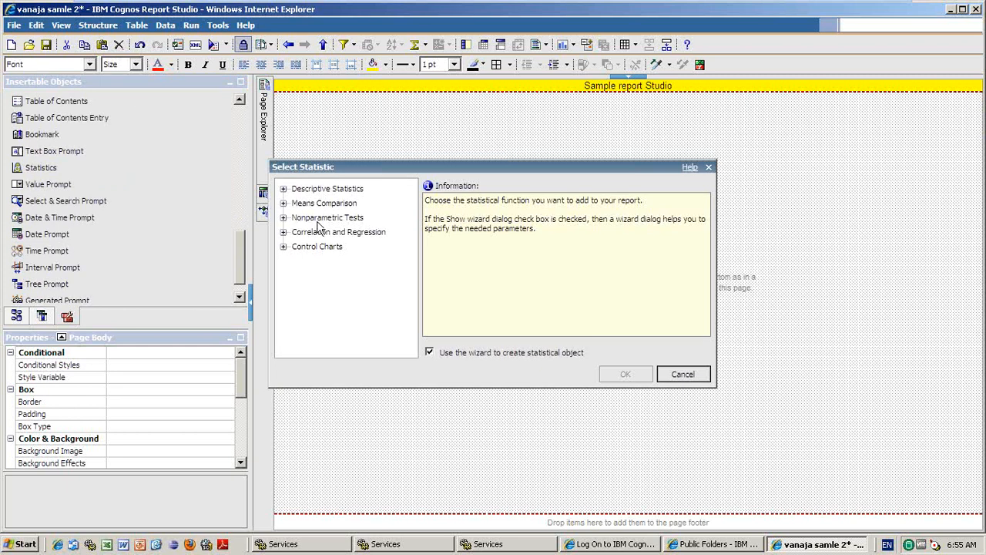
pyautogui.click(284, 189)
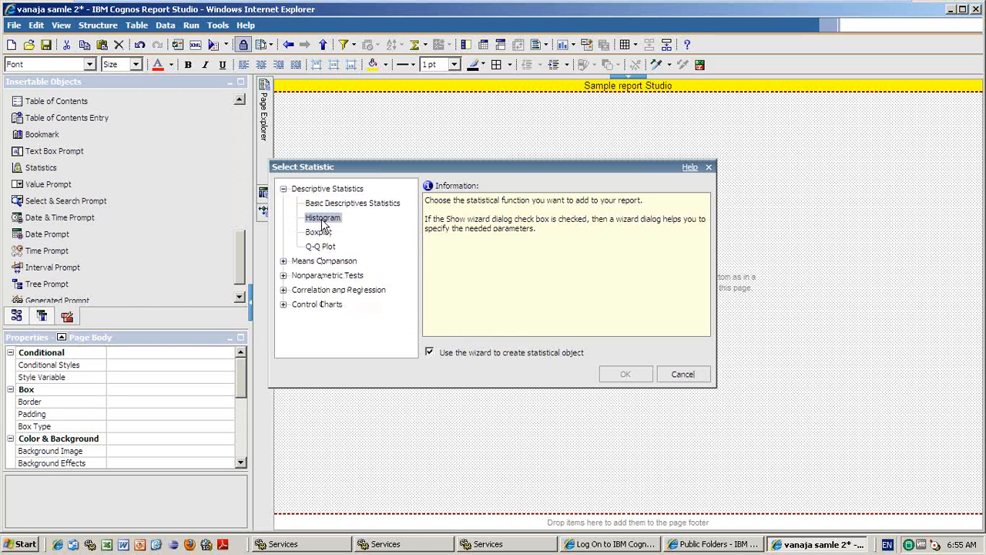
pyautogui.click(296, 261)
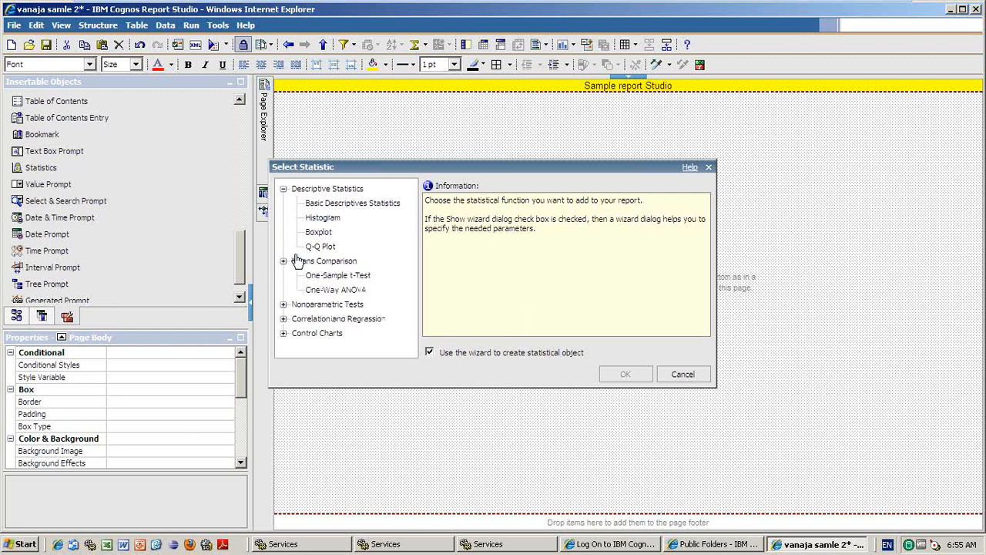
pyautogui.click(350, 277)
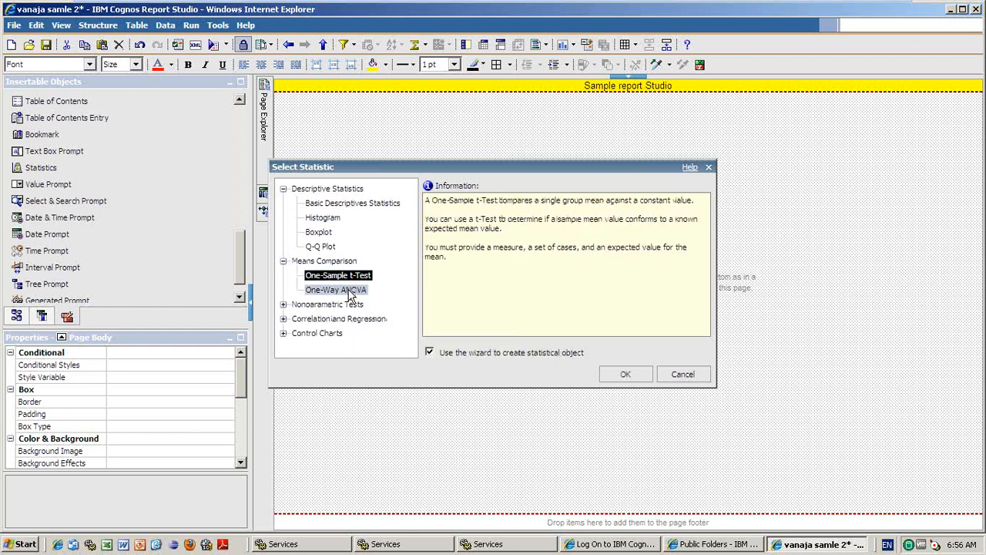
pyautogui.click(339, 290)
pyautogui.click(283, 304)
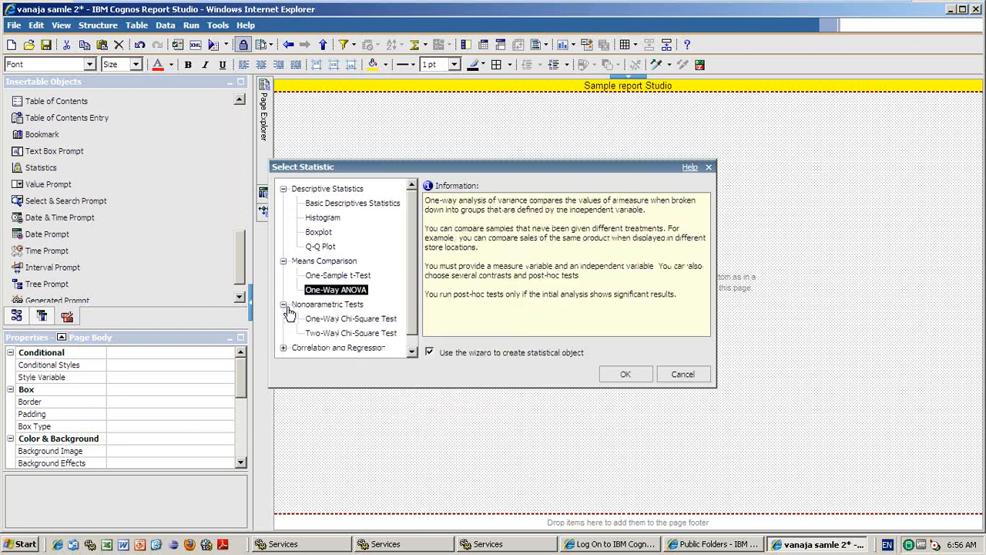
pyautogui.click(284, 349)
pyautogui.scroll(-2, 414, 342)
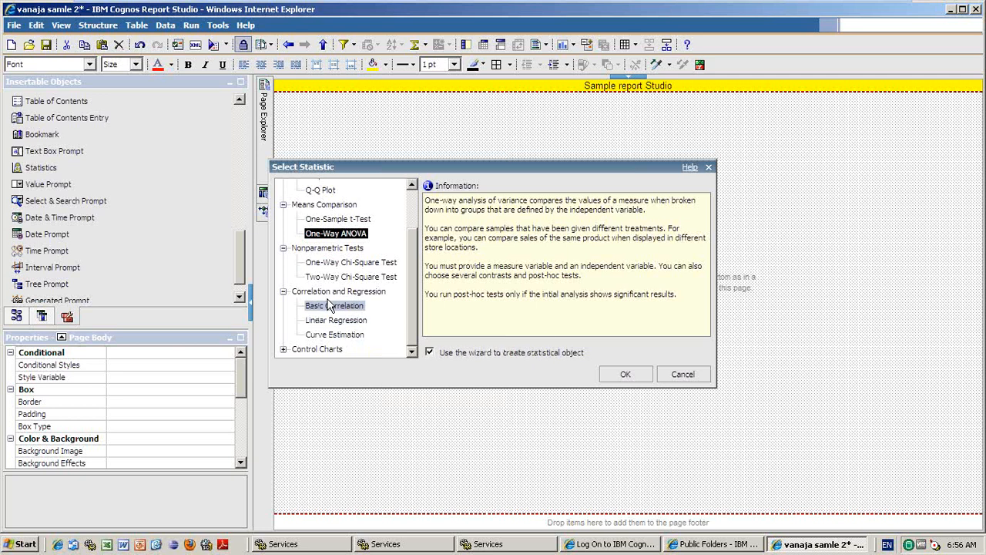
pyautogui.click(411, 210)
# Choose Boxplot as the statistic and use Quantity from Sales Fact as its analysis variable.
pyautogui.click(319, 232)
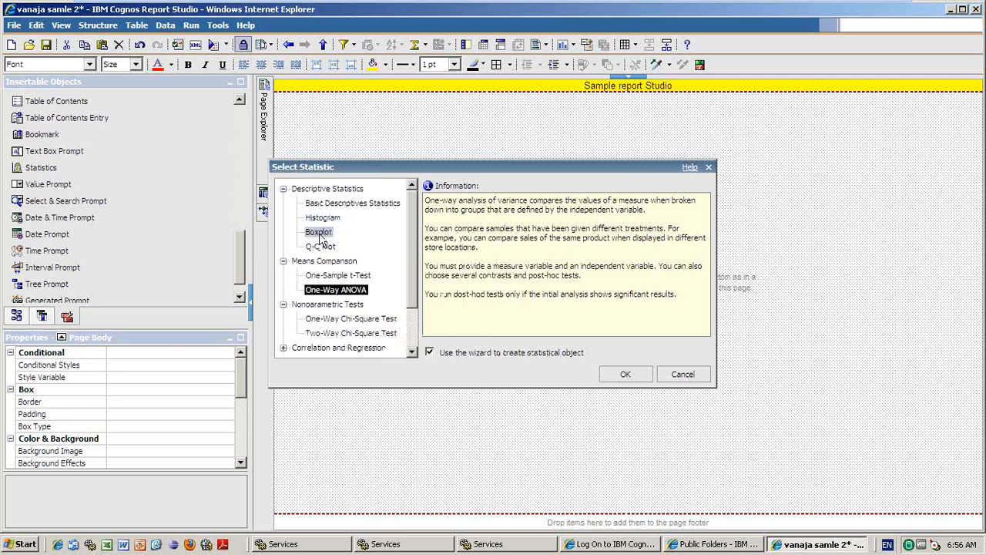
pyautogui.click(626, 374)
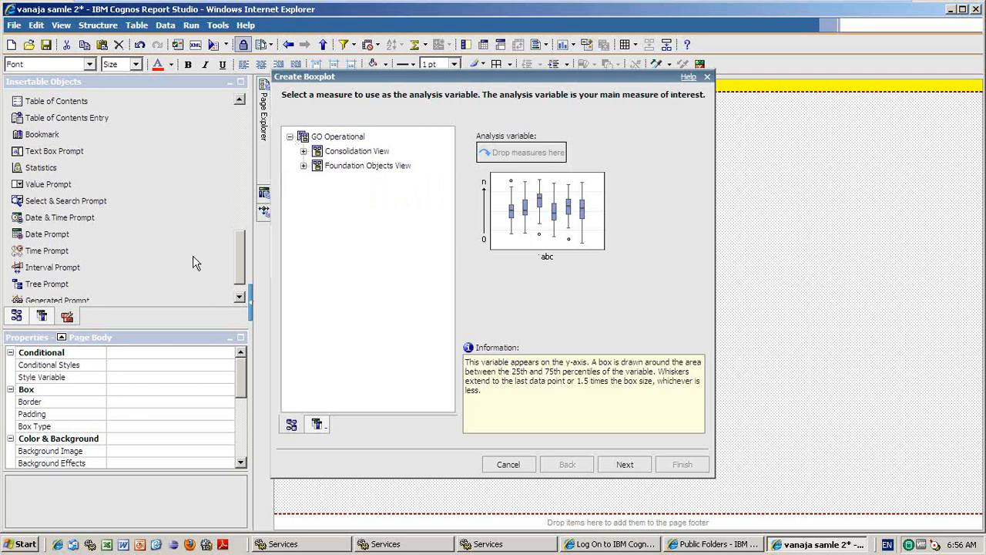
pyautogui.click(304, 151)
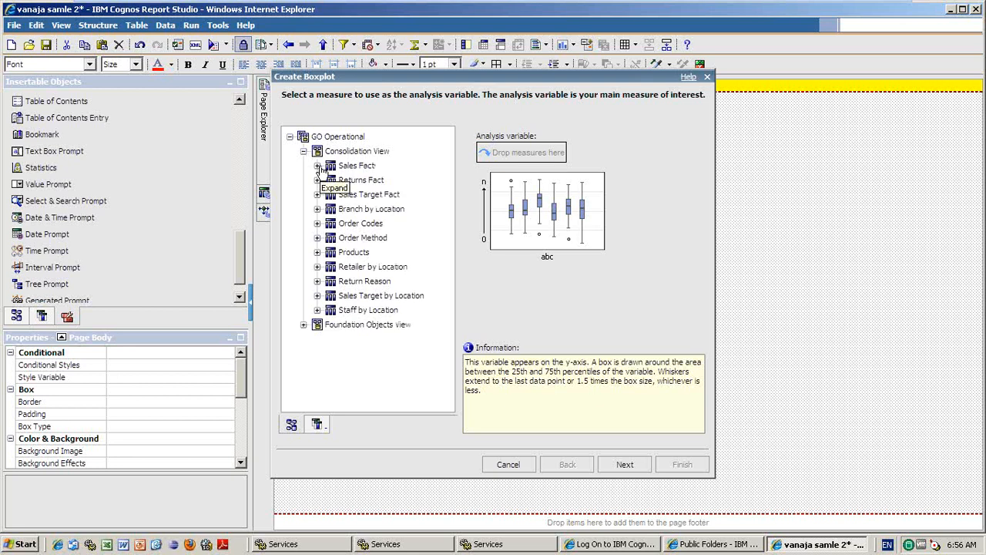
pyautogui.click(317, 166)
pyautogui.click(368, 181)
pyautogui.click(525, 153)
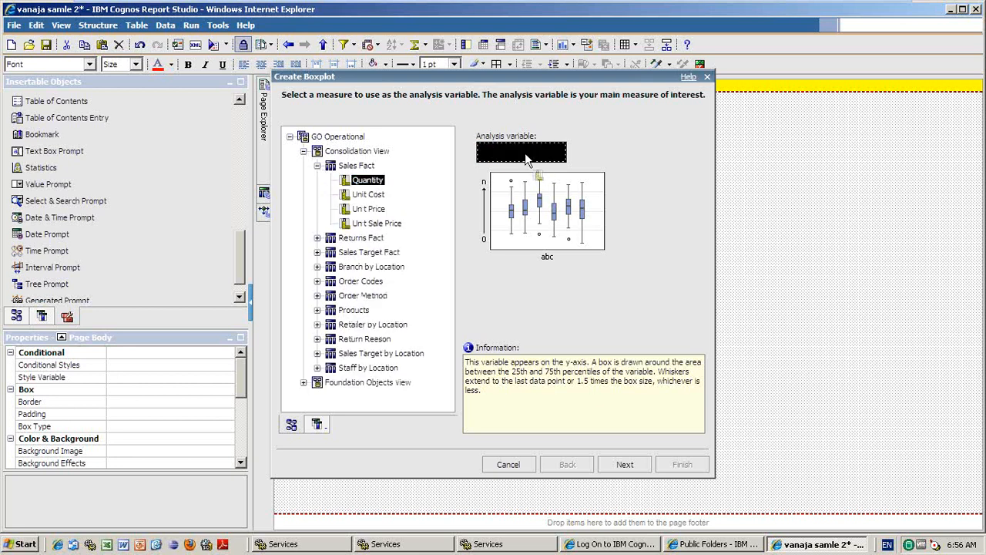
pyautogui.click(624, 464)
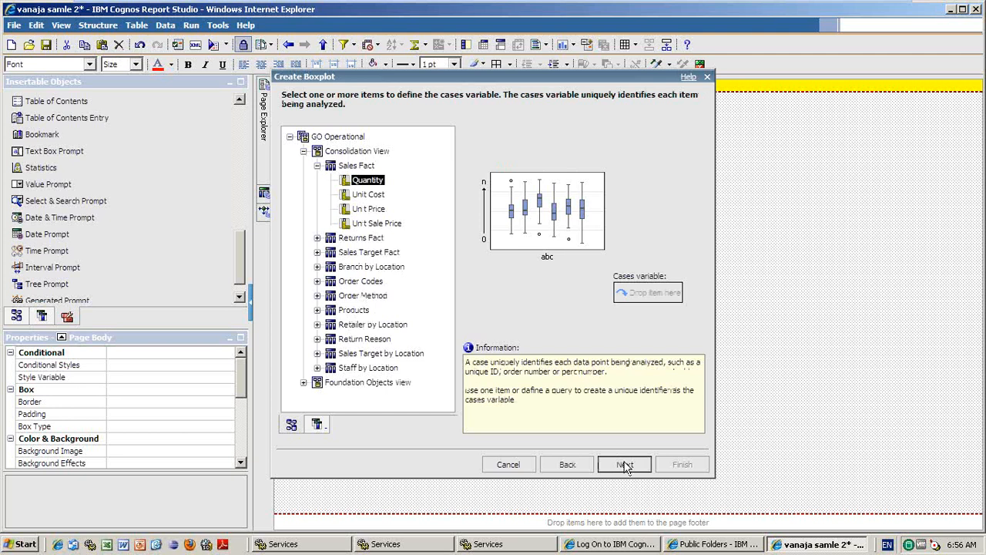
# Assign Product Line from Products as the boxplot's cases variable.
pyautogui.click(317, 310)
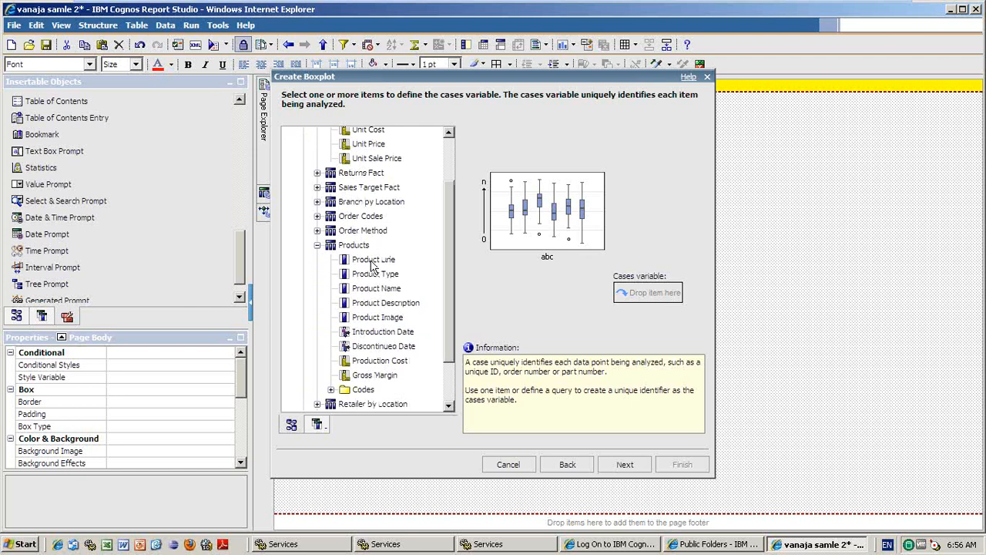
pyautogui.moveTo(371, 262); pyautogui.dragTo(637, 293)
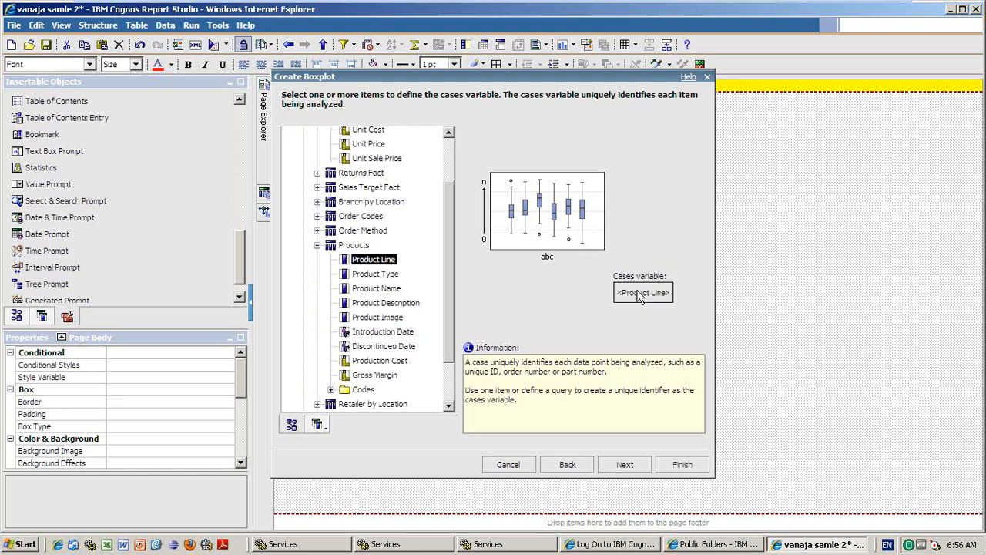
pyautogui.click(623, 465)
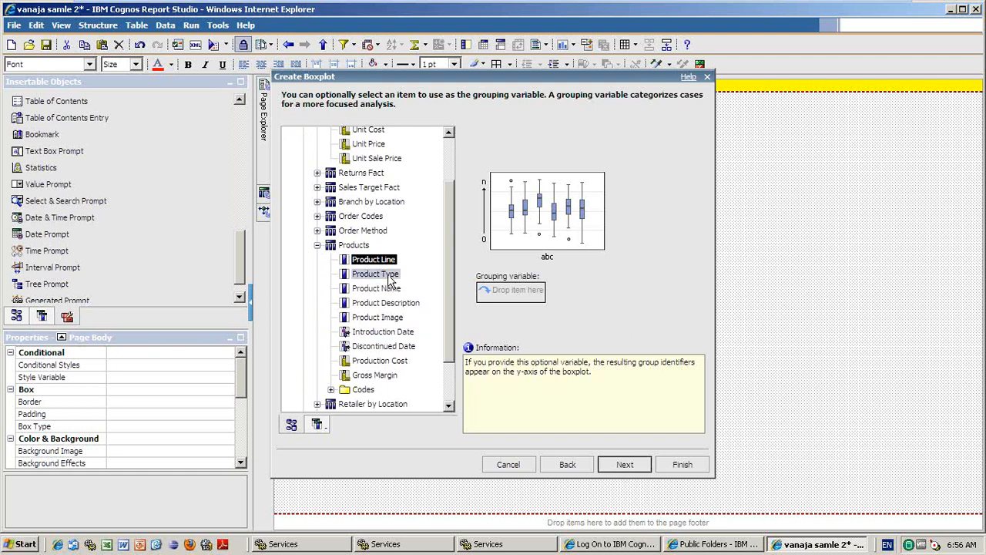
# Use Product Line as the grouping variable and finish the boxplot with default missing-value handling and no titles.
pyautogui.moveTo(515, 306); pyautogui.dragTo(522, 311)
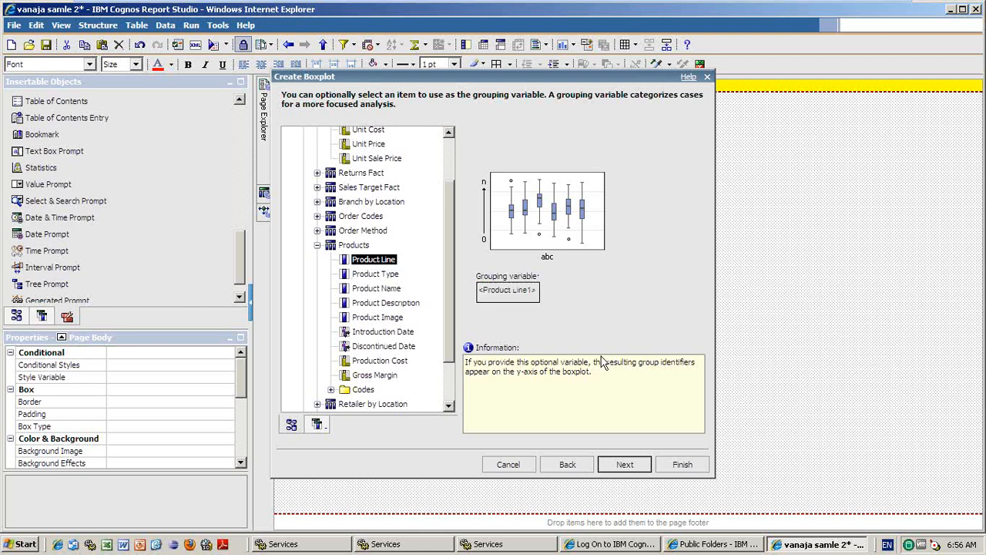
pyautogui.click(624, 465)
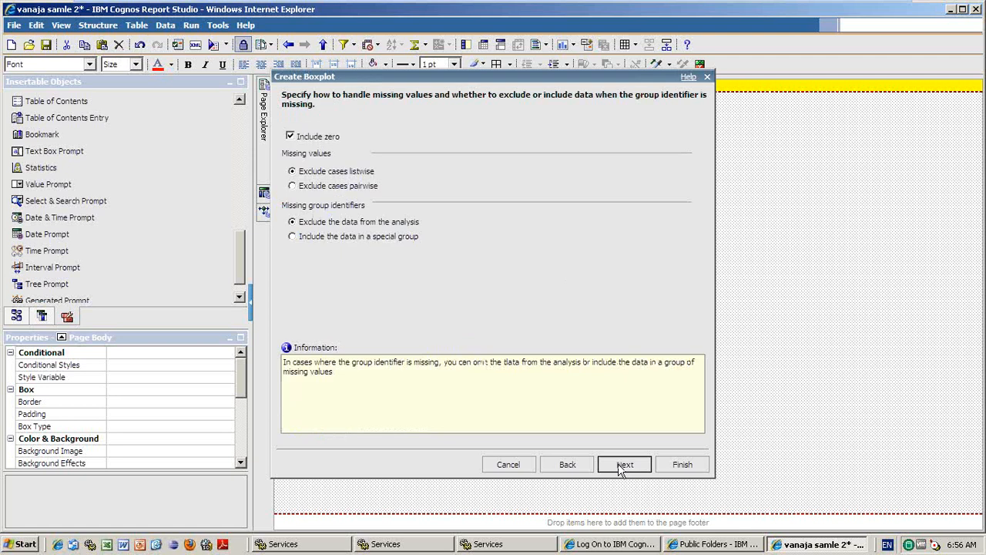
pyautogui.click(625, 466)
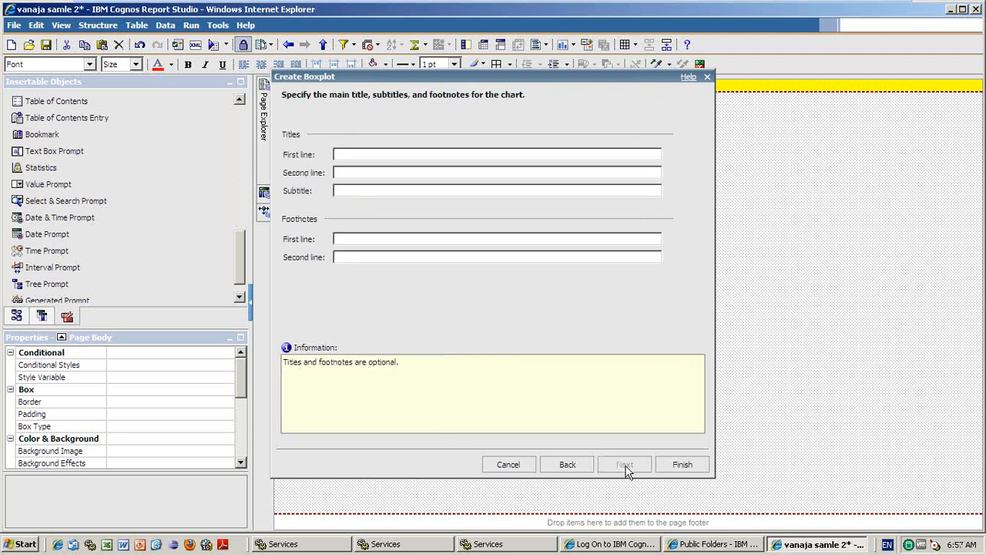
pyautogui.click(683, 465)
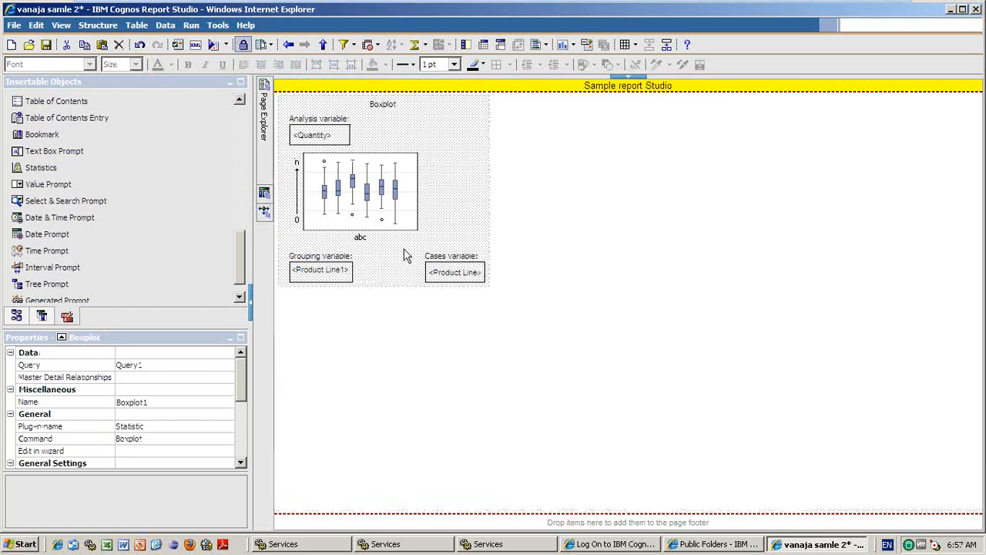
# Replace Product Line with Order Method as the boxplot's cases variable.
pyautogui.doubleClick(448, 276)
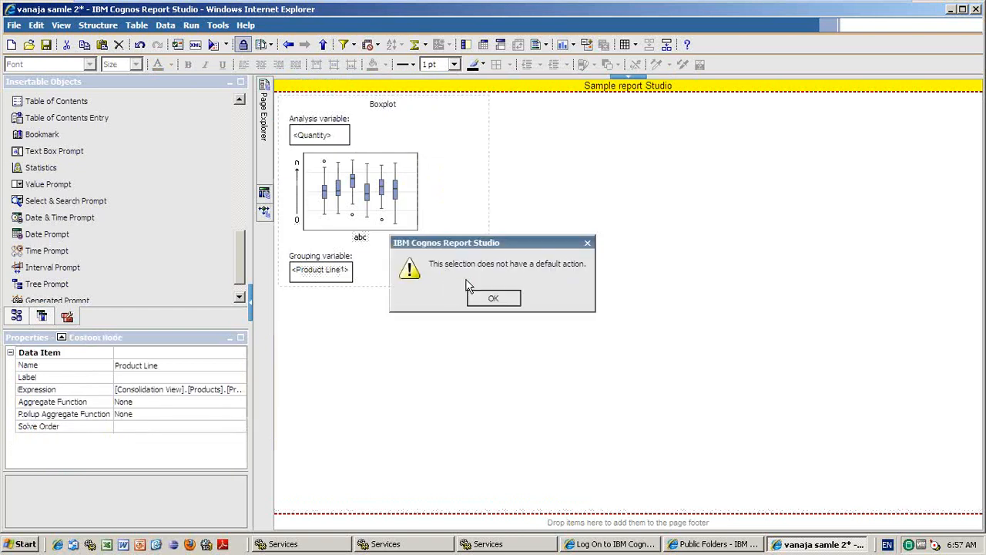
pyautogui.click(500, 299)
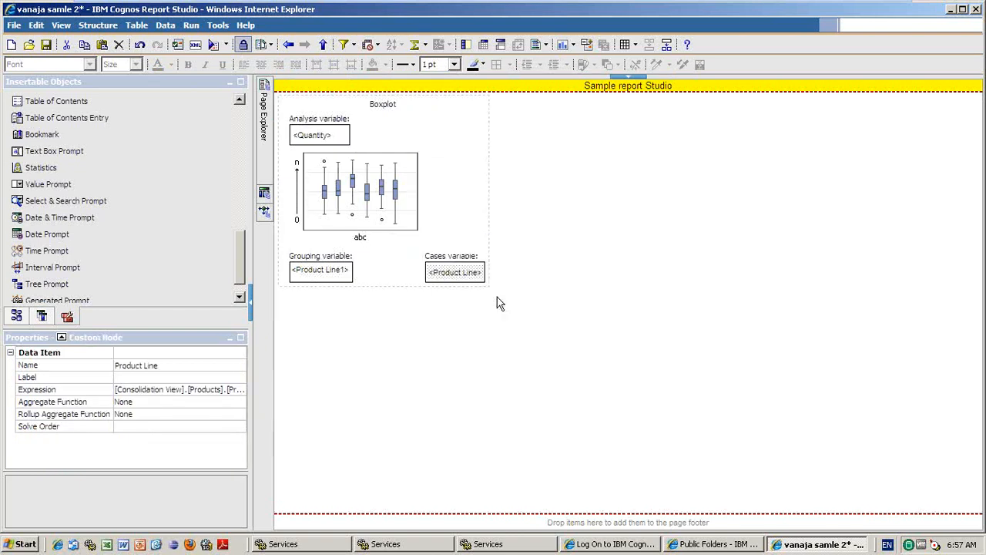
pyautogui.click(68, 46)
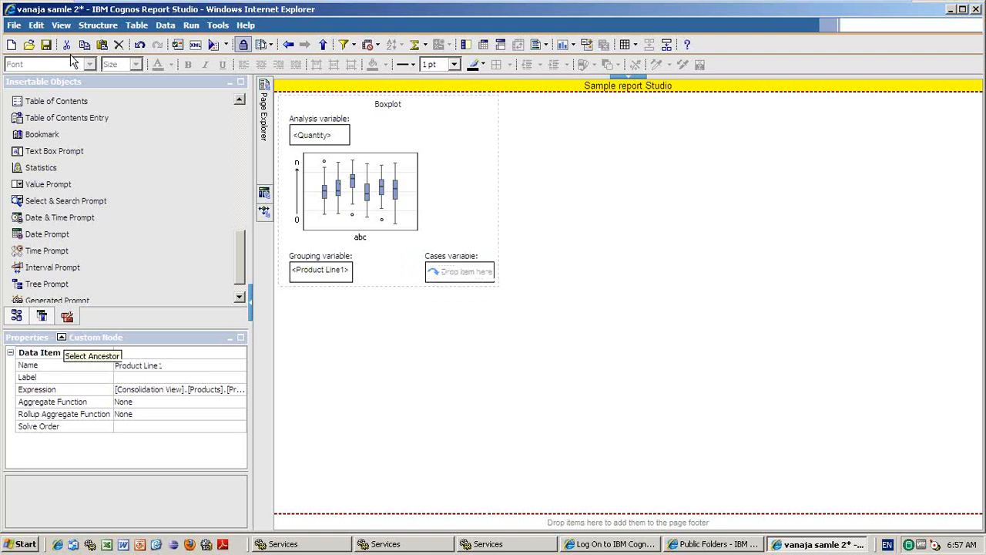
pyautogui.click(16, 316)
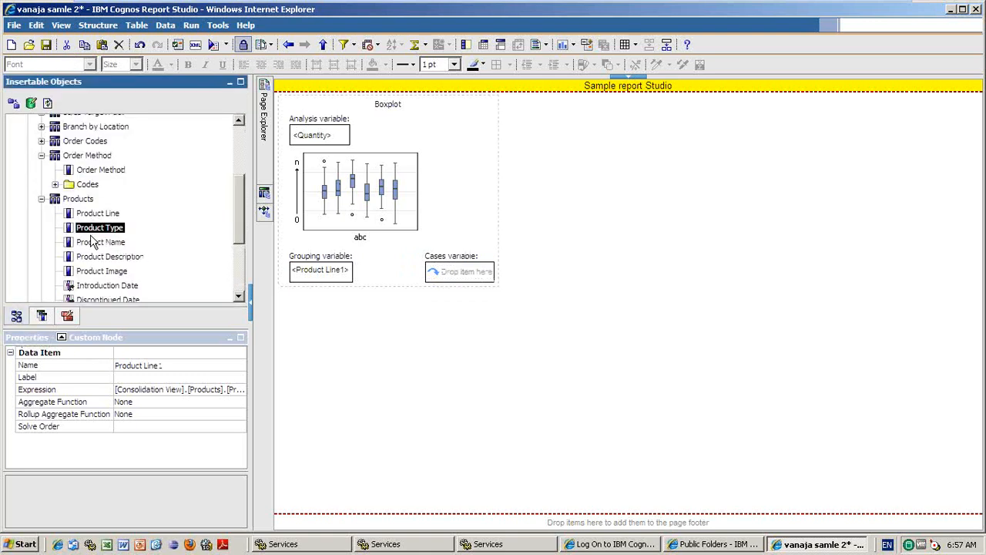
pyautogui.moveTo(94, 171); pyautogui.dragTo(443, 273)
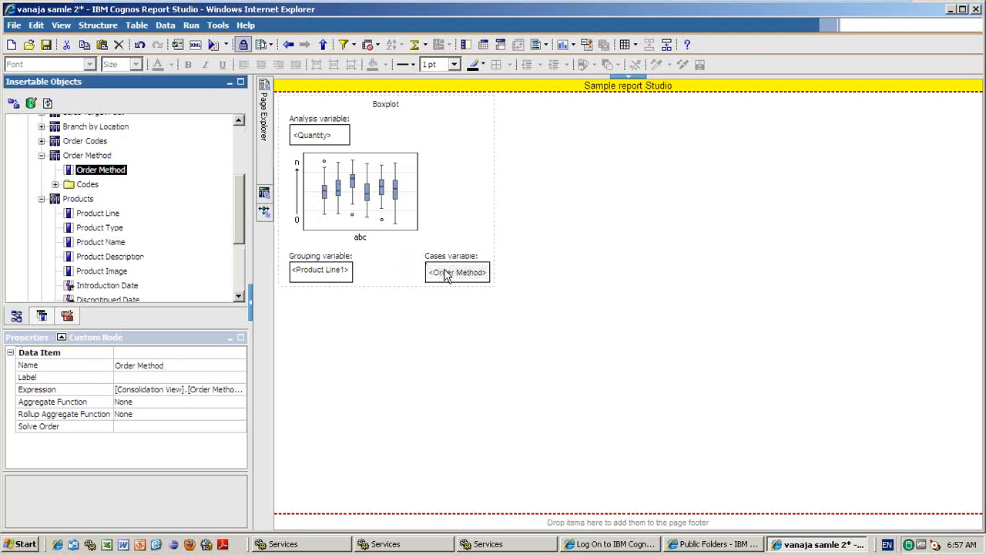
# Run the report as HTML, examine the boxplot of quantity by product line, and close the viewer.
pyautogui.click(225, 48)
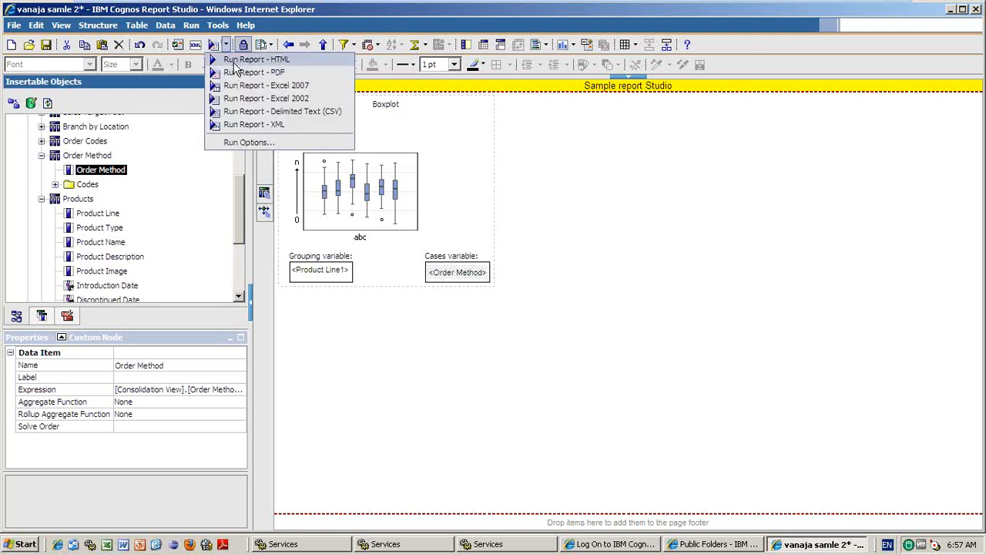
pyautogui.click(235, 61)
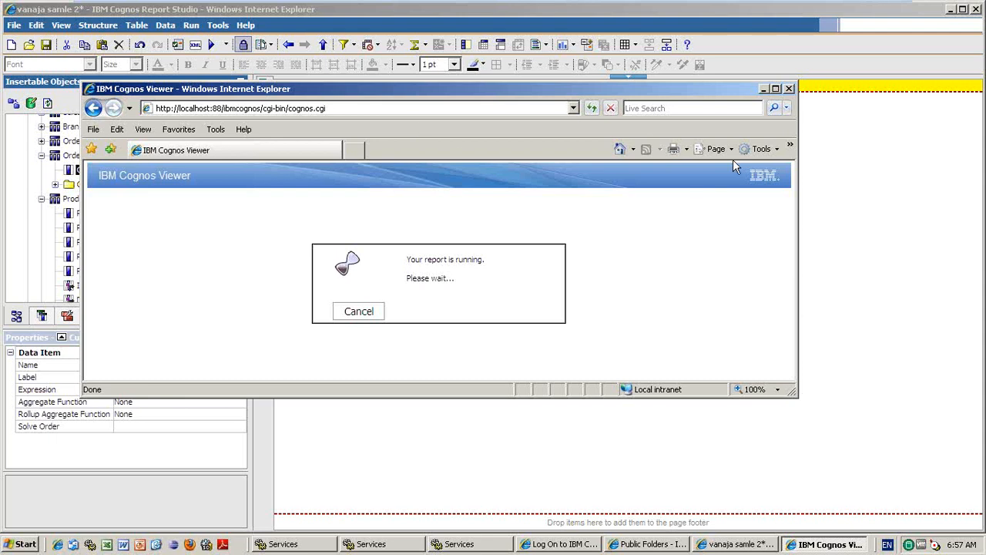
pyautogui.click(776, 89)
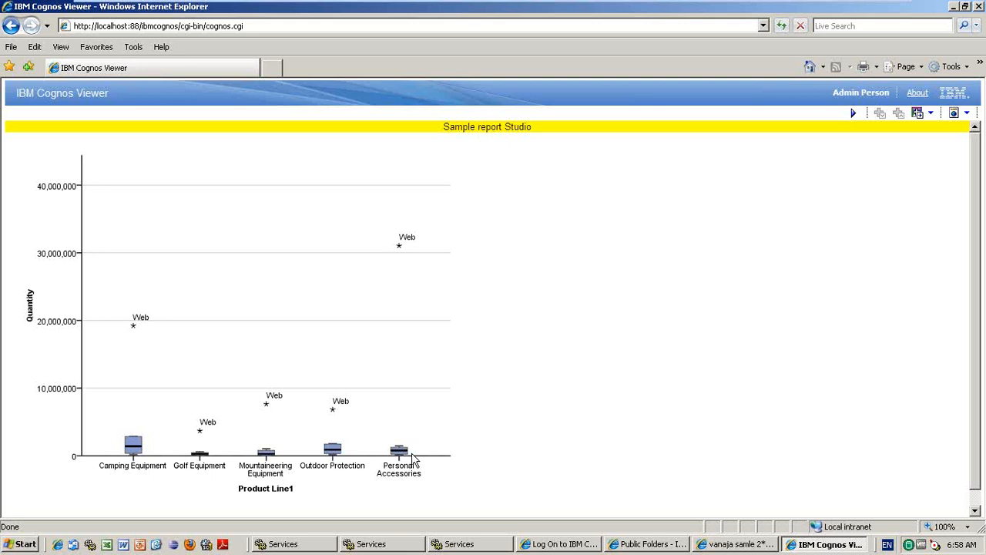
pyautogui.click(977, 505)
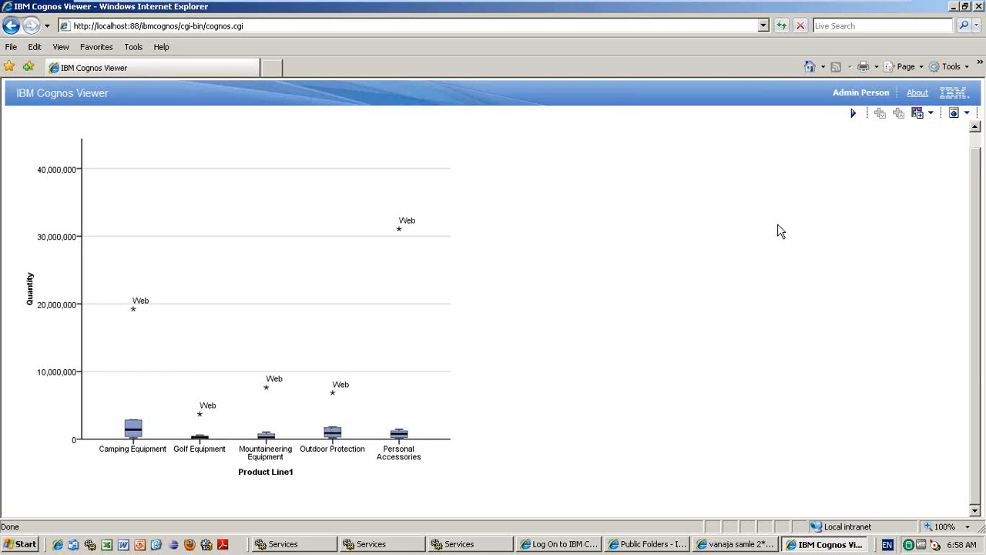
pyautogui.click(978, 7)
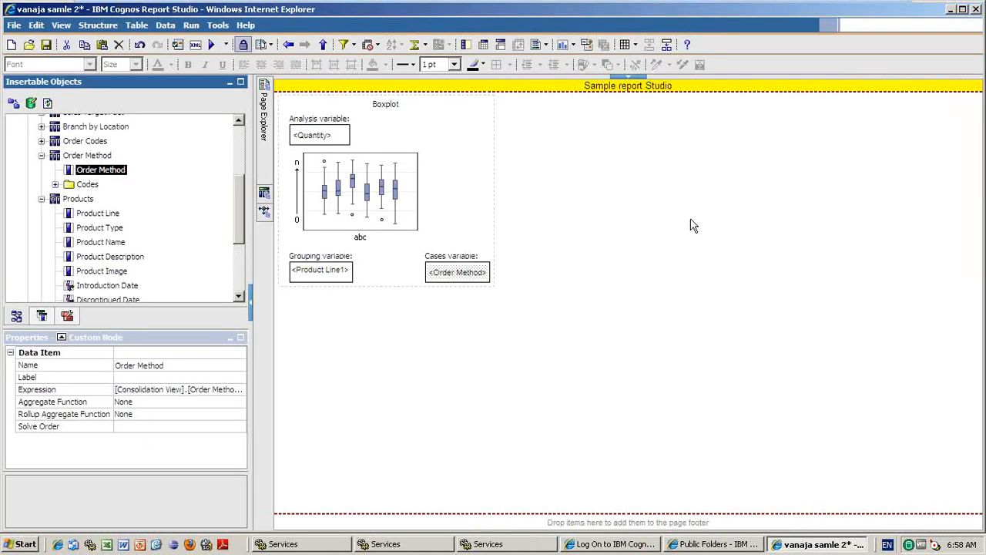
# Delete the boxplot from the page body.
pyautogui.click(471, 212)
pyautogui.press('Delete')
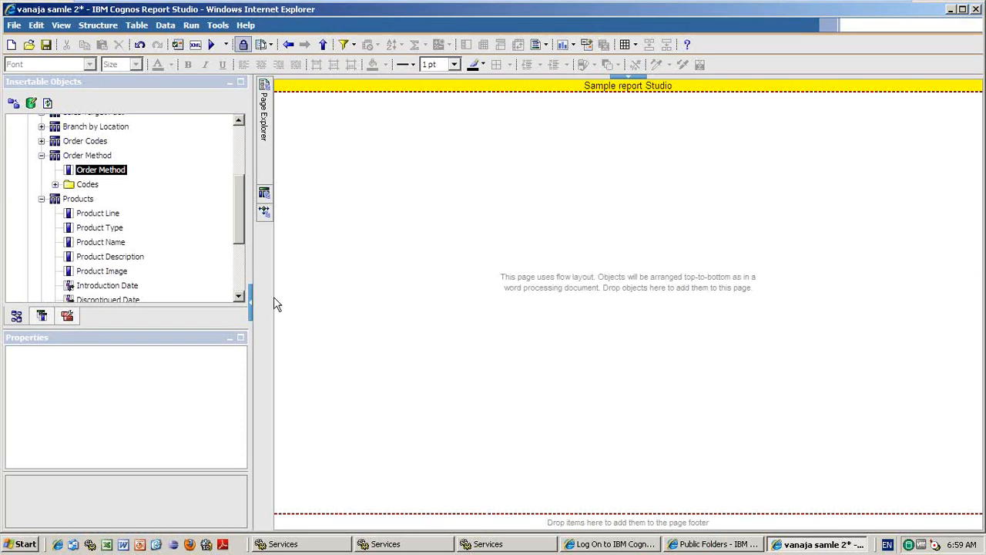
# Open a blank Notepad document, view it full screen, and restore its smaller window size.
pyautogui.click(24, 544)
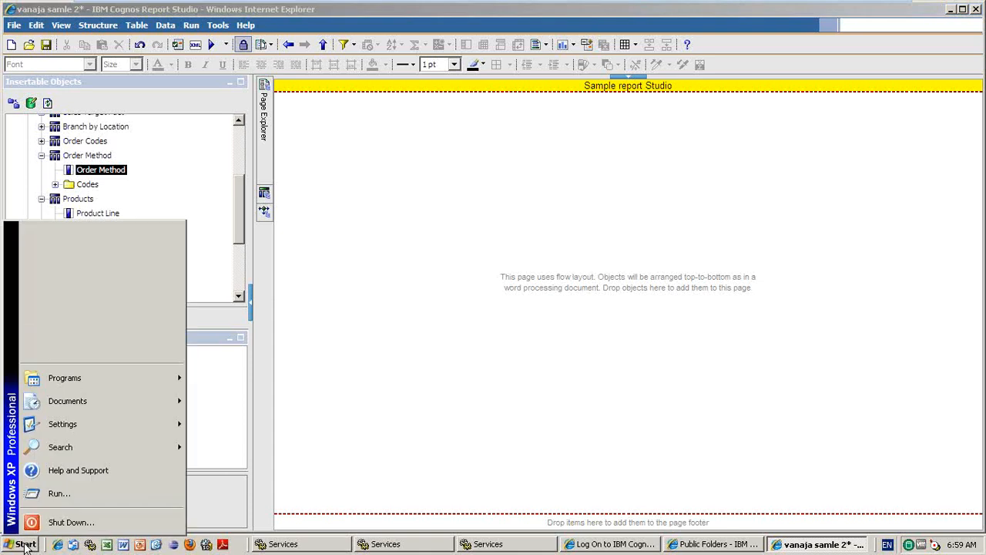
pyautogui.press('super+r')
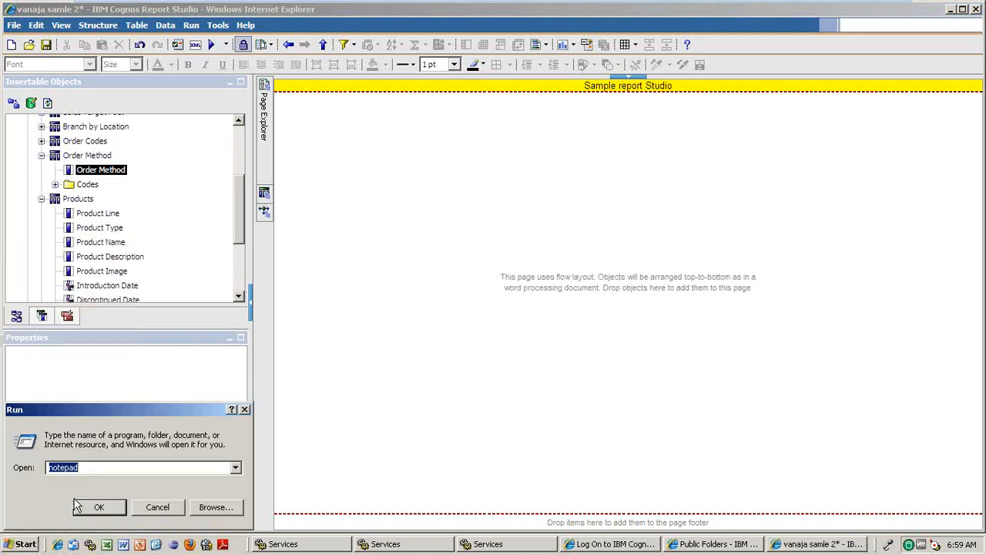
pyautogui.click(100, 506)
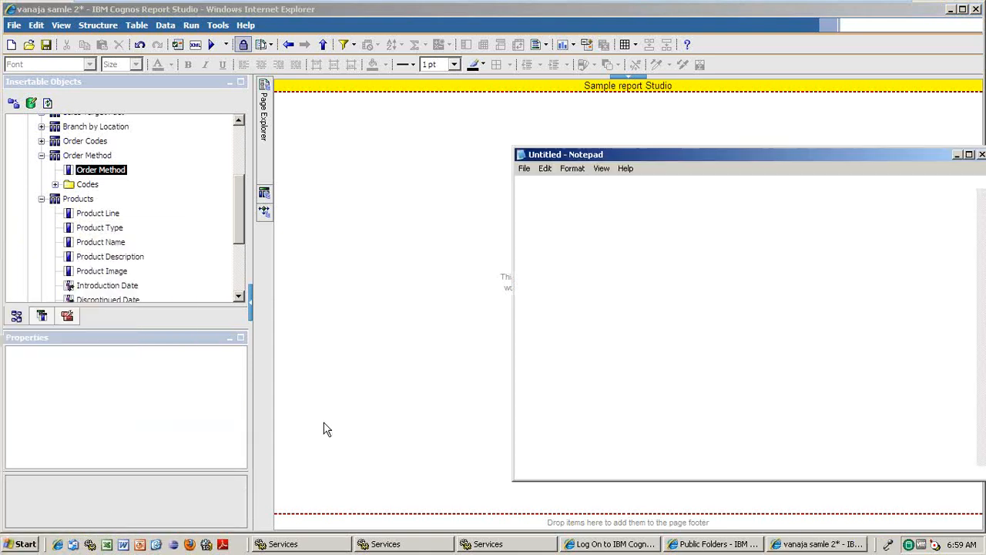
pyautogui.doubleClick(607, 150)
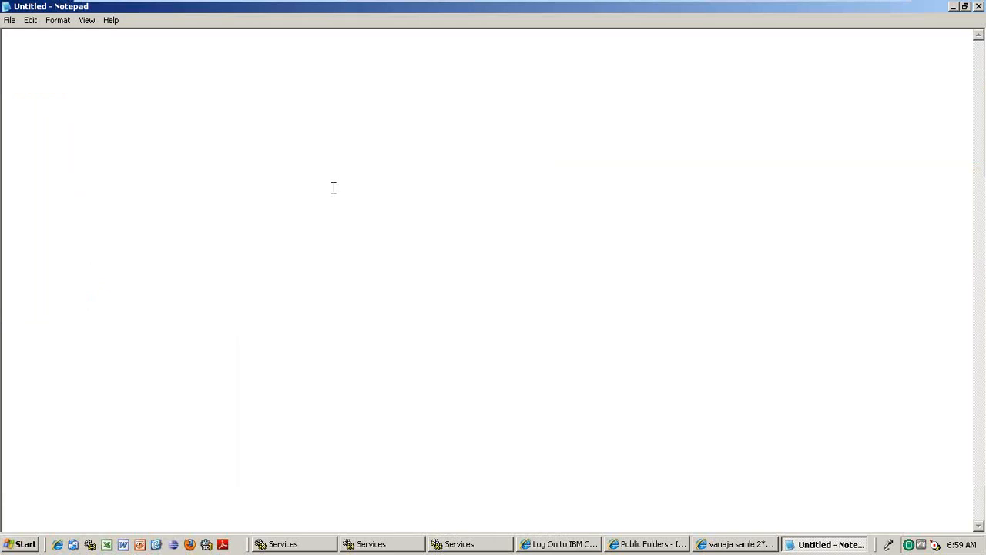
pyautogui.click(965, 7)
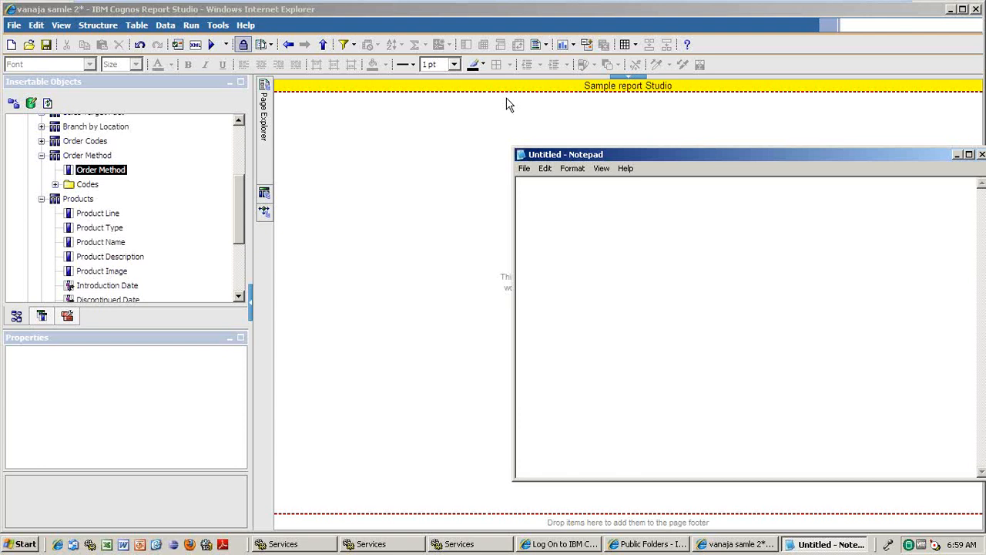
# Write the numbered notes "1) hyperlink or button" and "2)Drill through.................>" on separate lines of the blank document.
pyautogui.write('1) hyperlink or button')
pyautogui.press('Return')
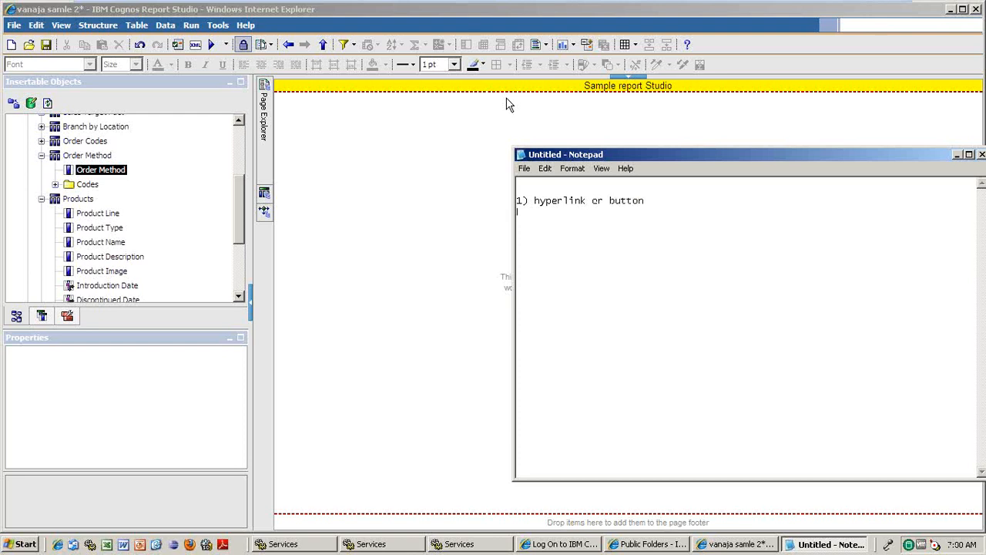
pyautogui.press('Return')
pyautogui.write('2)')
pyautogui.write('Drill th')
pyautogui.write('rough')
pyautogui.write('.................> ')
# Add the indented lines "Pass daitem" and "Pass Parameter" beneath the drill through note.
pyautogui.write('             Pass')
pyautogui.click(506, 104)
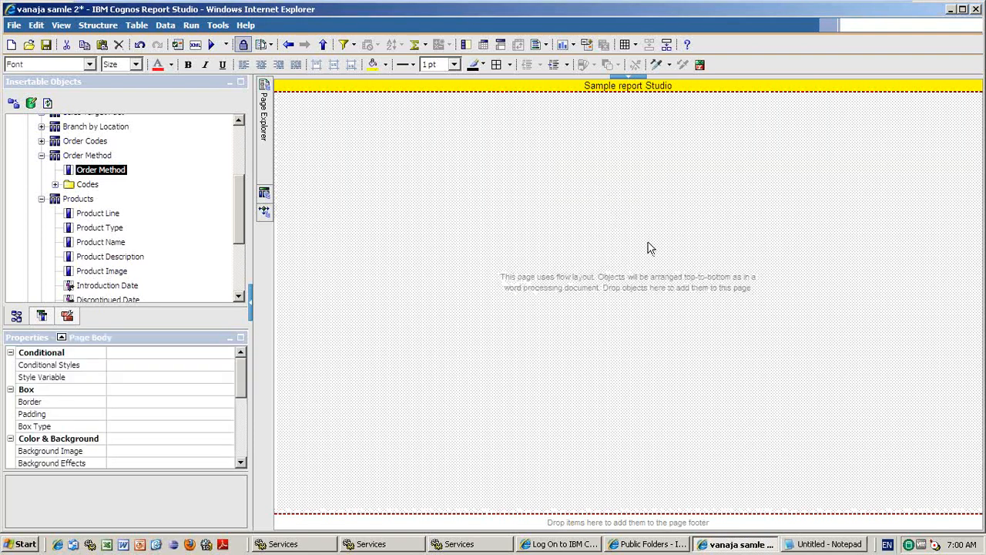
pyautogui.hotkey('alt', 'Tab')
pyautogui.write('da')
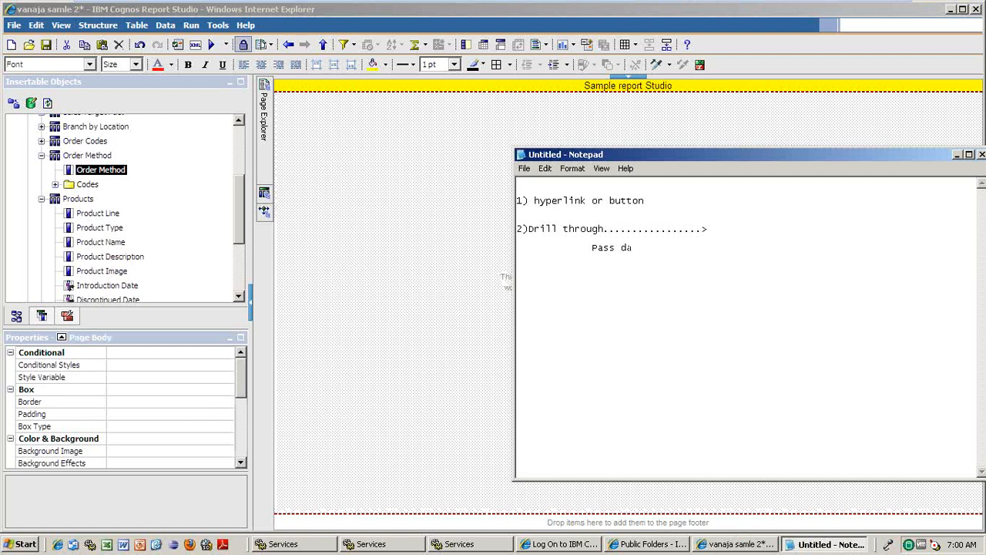
pyautogui.write('item ')
pyautogui.write('             Pass Par')
pyautogui.write('ametar')
# Add a third indented line "Donotpass Parameter" under the drill through note, and switch back to the Report Studio page.
pyautogui.press('Return')
pyautogui.write('Dont')
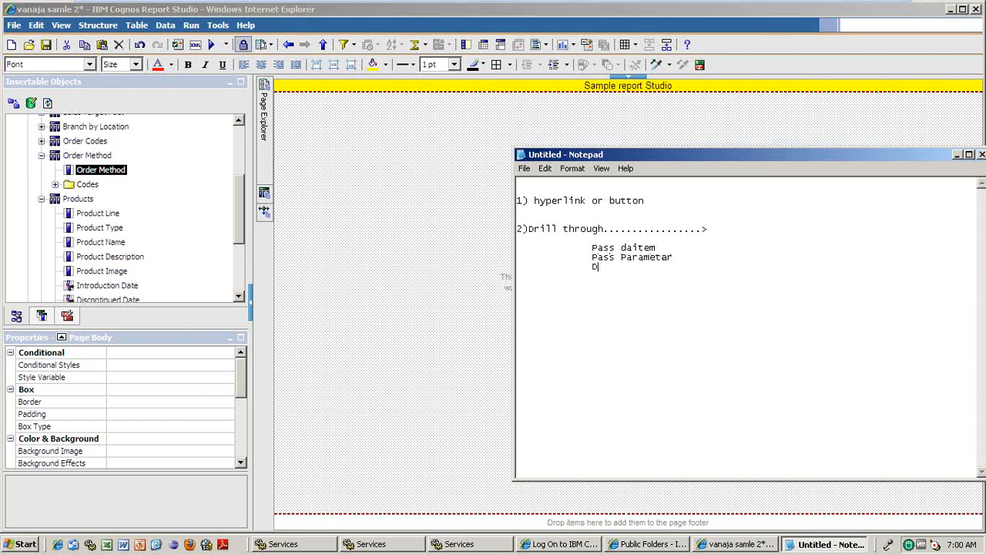
pyautogui.press('BackSpace')
pyautogui.press('BackSpace')
pyautogui.write('not Pa')
pyautogui.press('BackSpace')
pyautogui.press('BackSpace')
pyautogui.press('BackSpace')
pyautogui.write('pass Parameter')
pyautogui.press('Return')
pyautogui.click(662, 248)
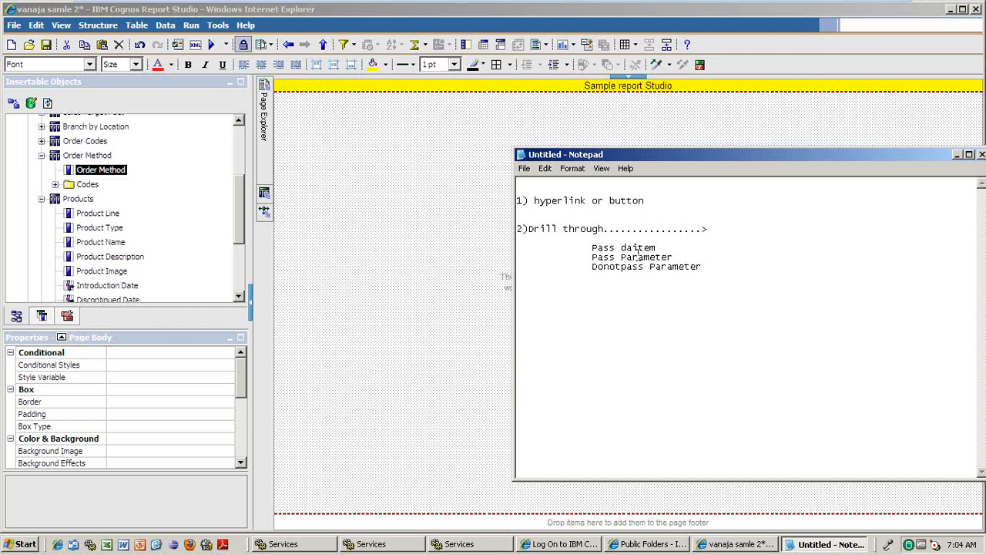
pyautogui.click(362, 200)
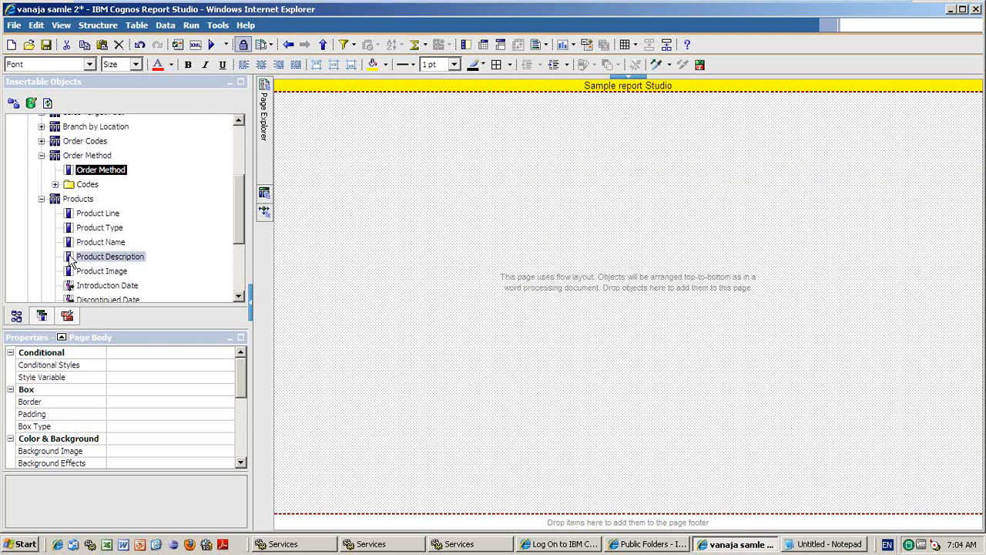
# Change the page header text to "Target Report".
pyautogui.click(67, 317)
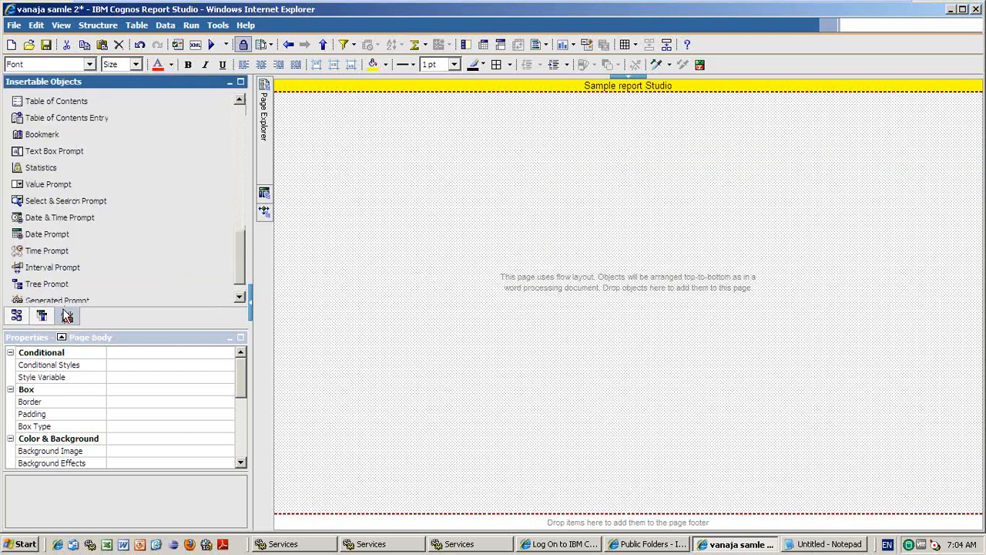
pyautogui.click(16, 319)
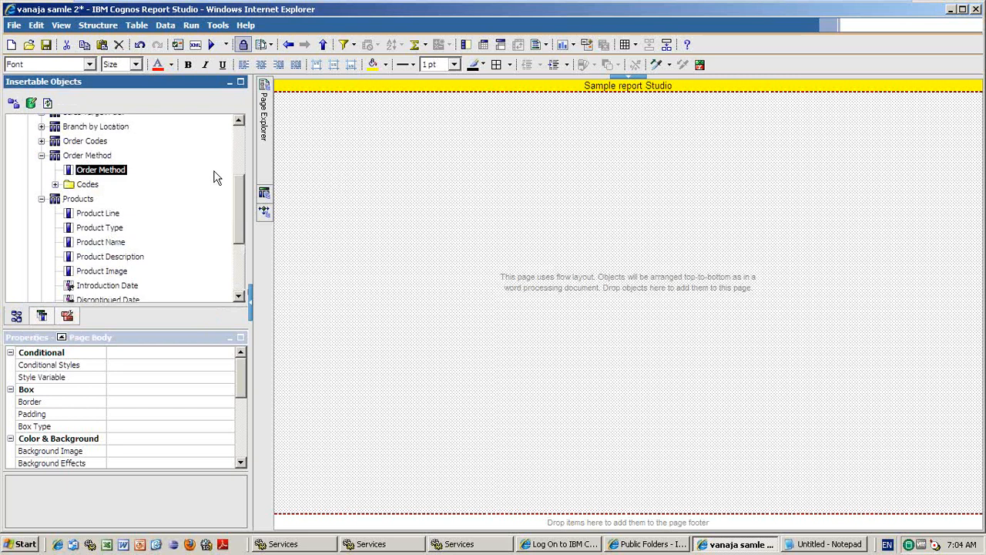
pyautogui.doubleClick(629, 91)
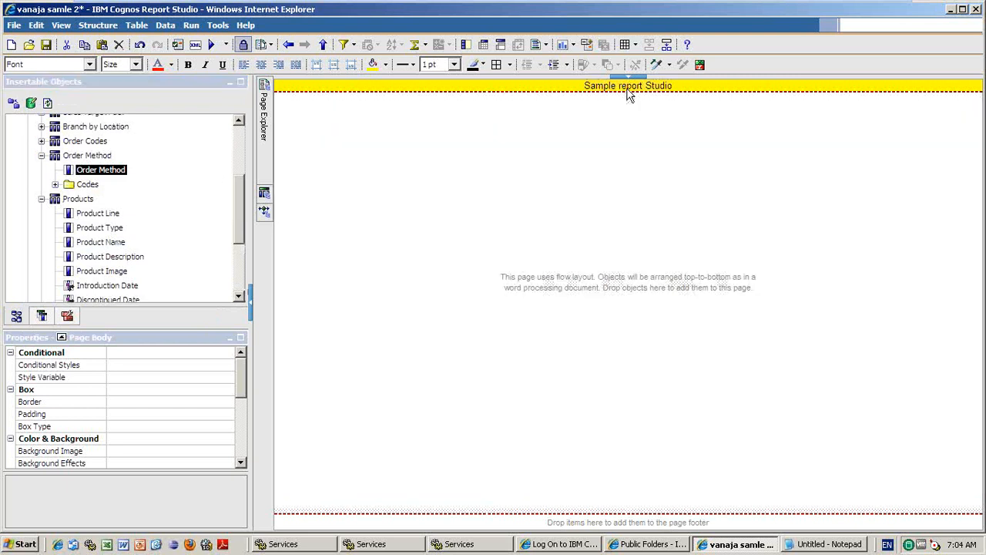
pyautogui.moveTo(432, 248); pyautogui.dragTo(297, 263)
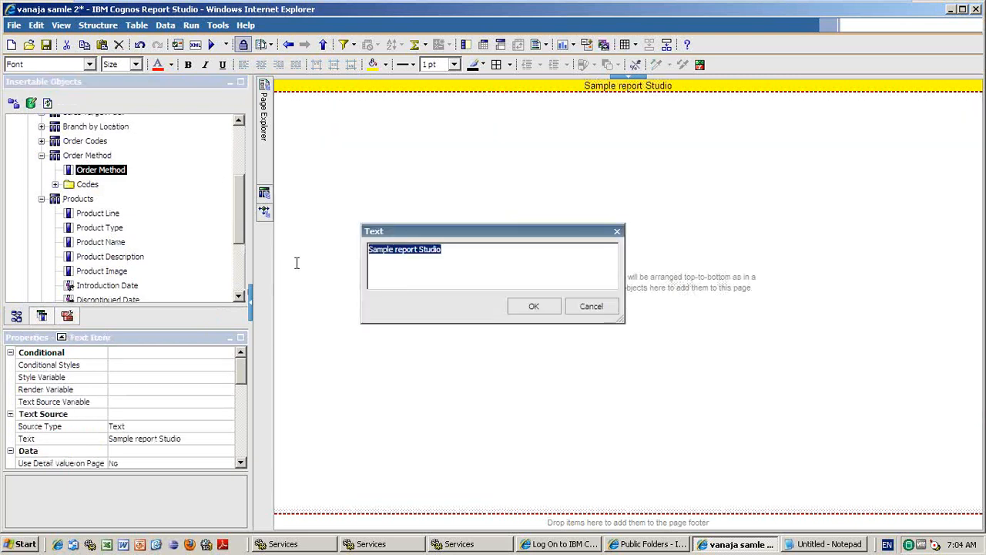
pyautogui.write('Target Repp')
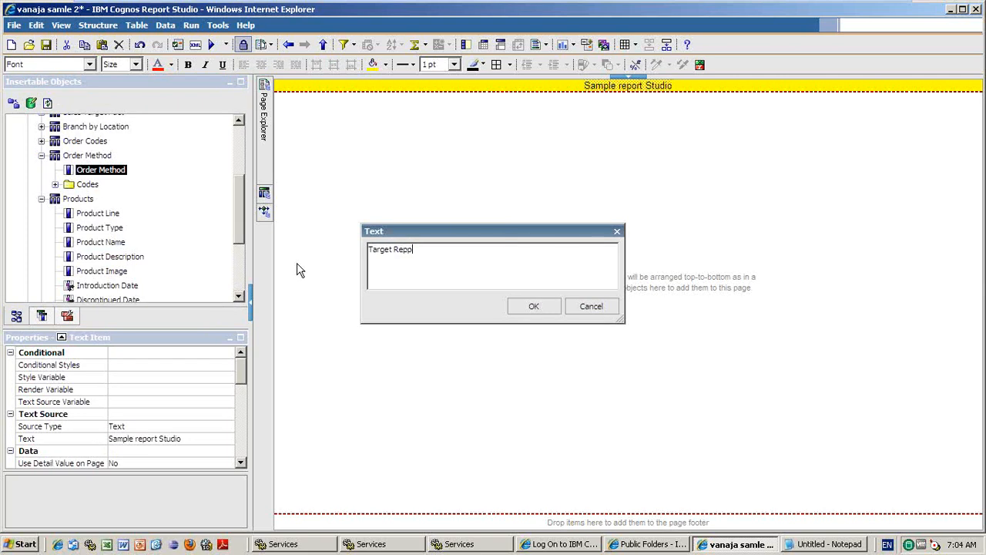
pyautogui.press('BackSpace')
pyautogui.write('ort')
pyautogui.click(533, 306)
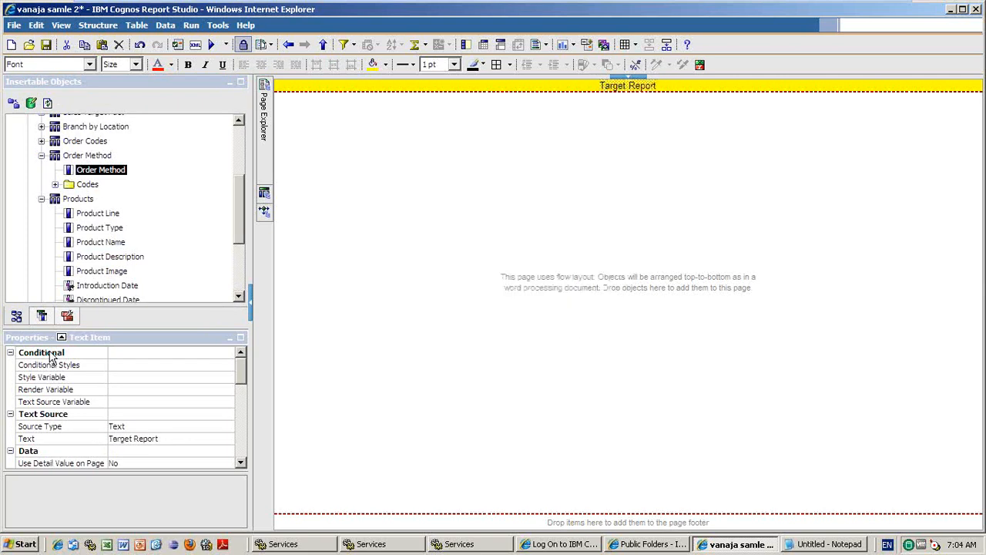
# Insert an empty List object into the page body.
pyautogui.click(67, 316)
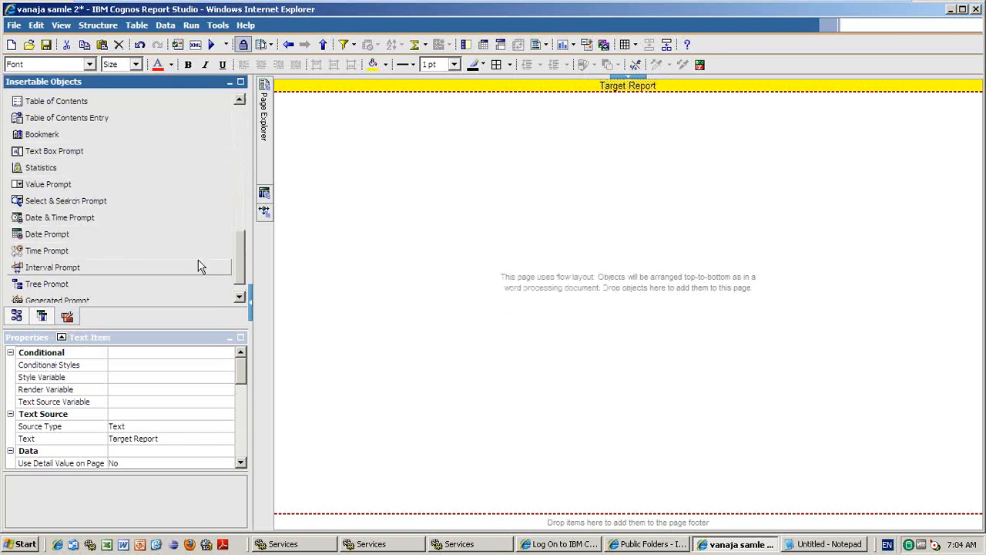
pyautogui.click(238, 294)
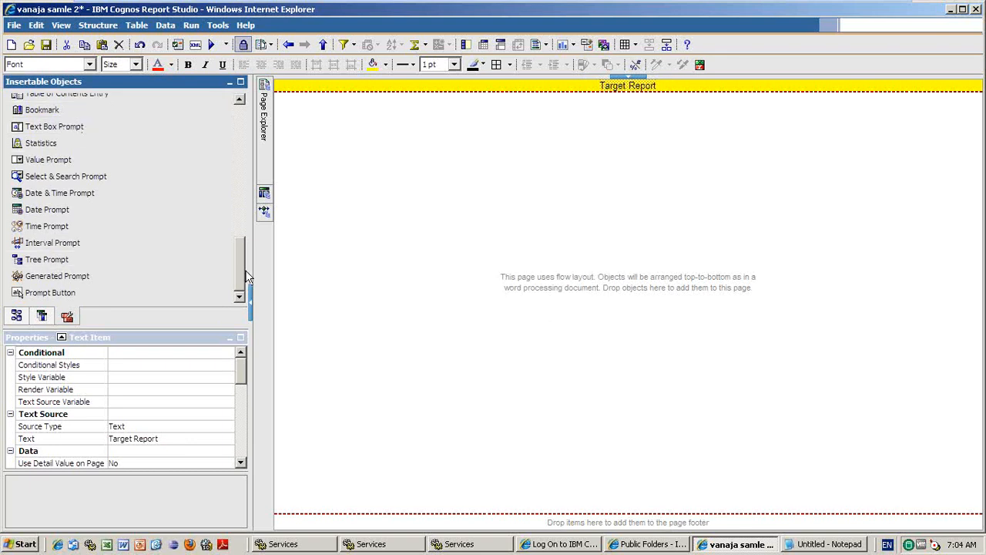
pyautogui.moveTo(245, 277); pyautogui.dragTo(236, 167)
pyautogui.moveTo(31, 170); pyautogui.dragTo(308, 178)
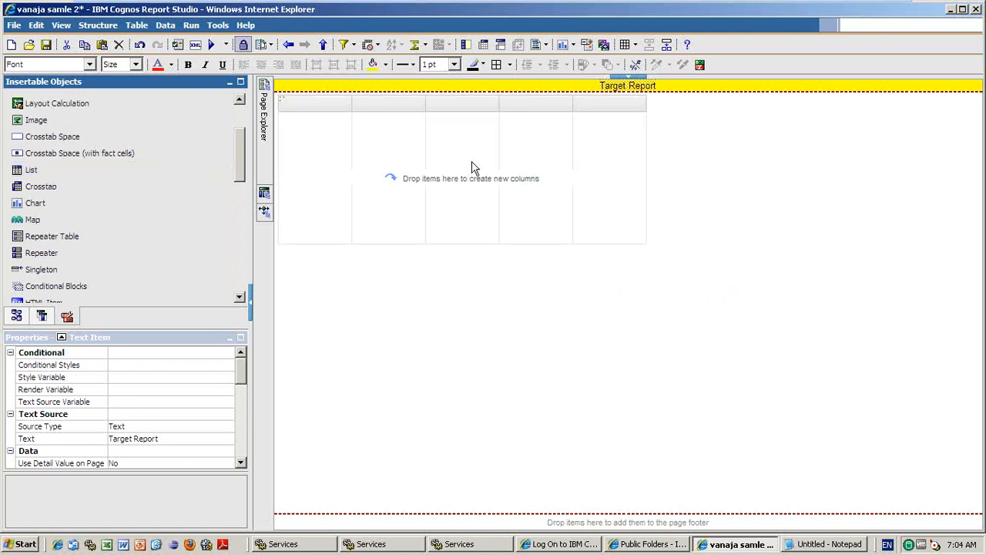
# Add Product Line from Products and Order Method as the first two columns of the list.
pyautogui.click(43, 316)
pyautogui.click(17, 317)
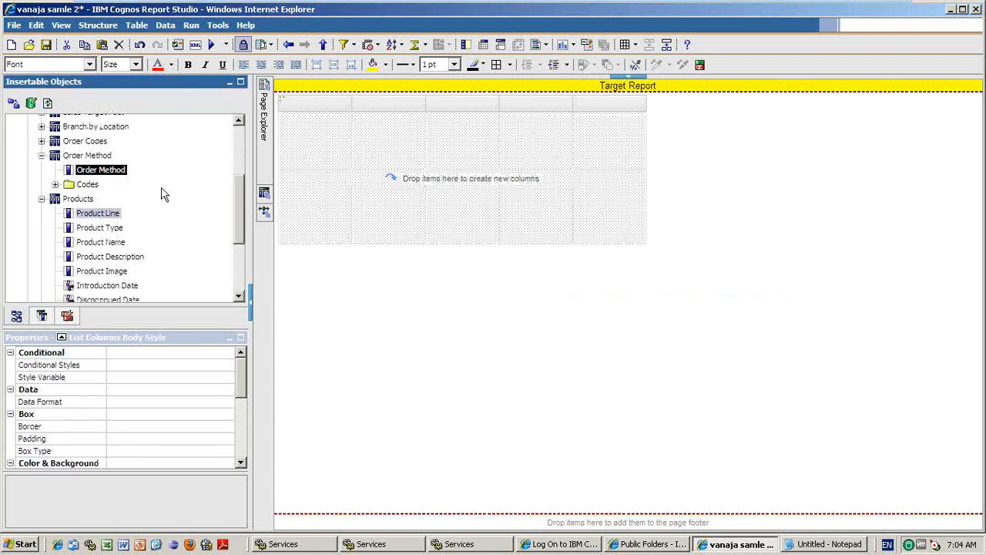
pyautogui.moveTo(262, 189)
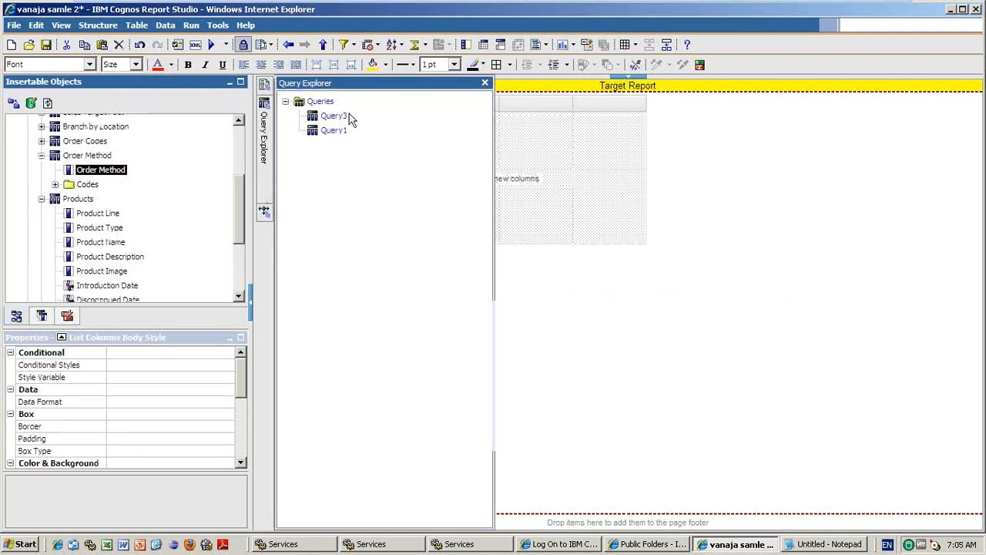
pyautogui.click(544, 128)
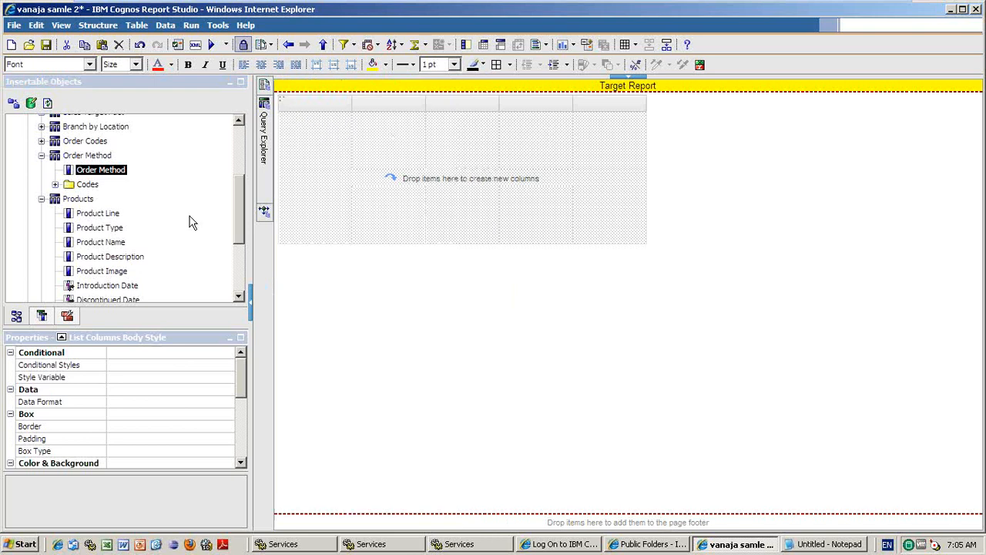
pyautogui.moveTo(100, 217); pyautogui.dragTo(298, 205)
pyautogui.moveTo(100, 169); pyautogui.dragTo(331, 137)
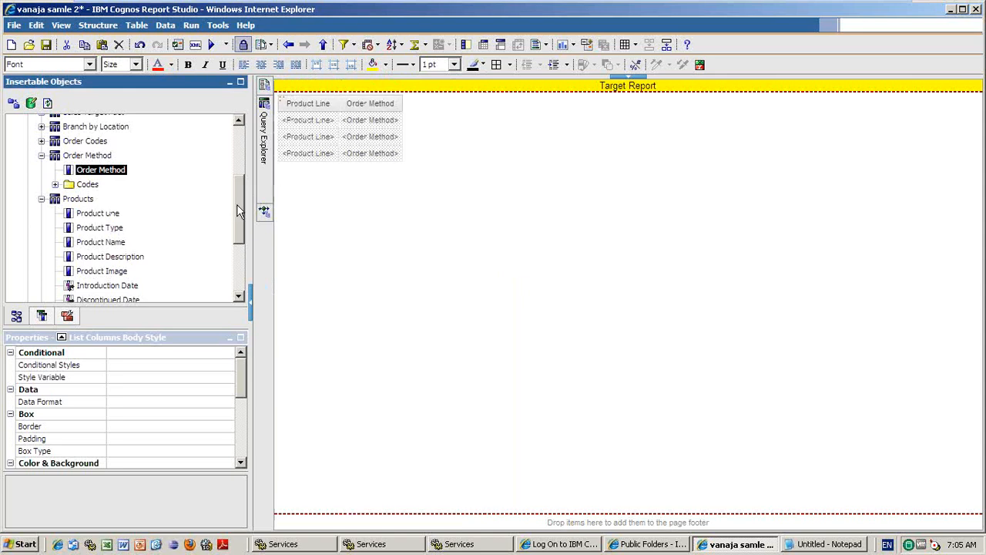
pyautogui.scroll(3, 116, 162)
pyautogui.moveTo(93, 153); pyautogui.dragTo(403, 128)
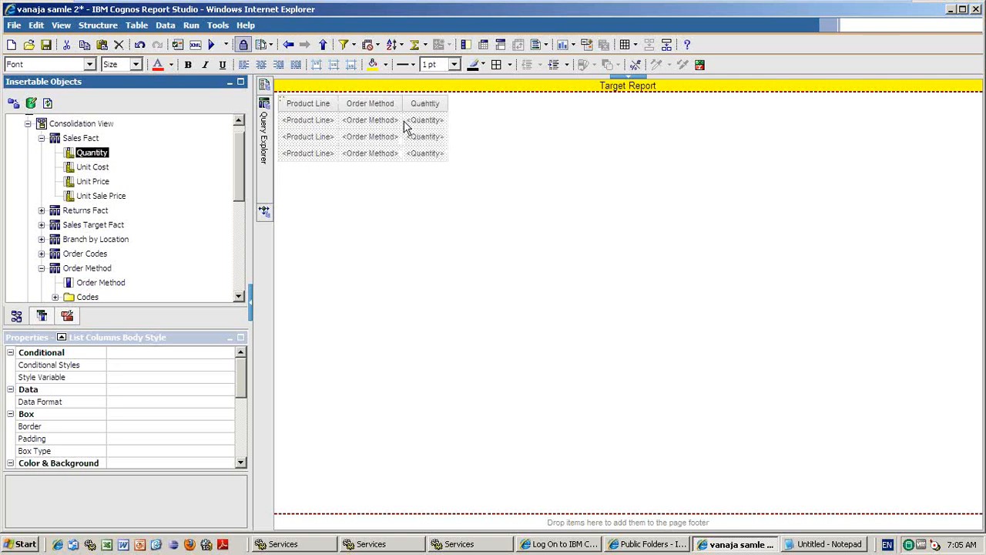
pyautogui.click(121, 52)
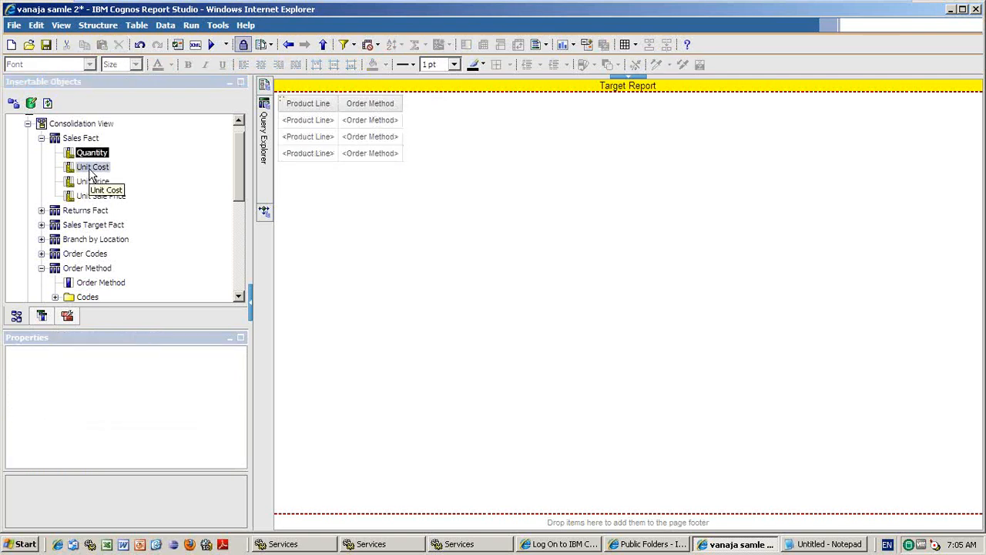
# Append Unit Cost, Unit Price and Unit Sale Price from Sales Fact as list columns after Order Method.
pyautogui.click(92, 171)
pyautogui.doubleClick(92, 181)
pyautogui.click(100, 198)
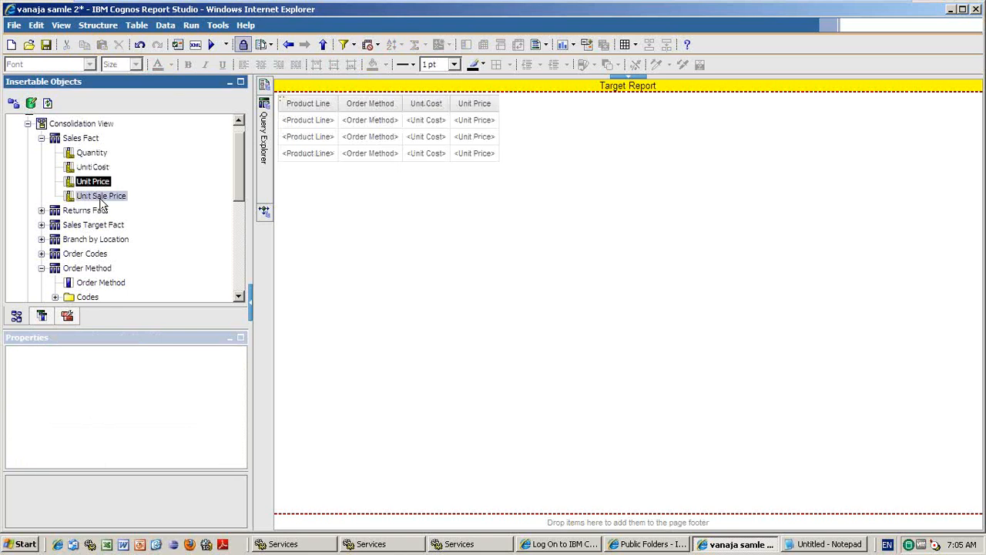
pyautogui.doubleClick(100, 197)
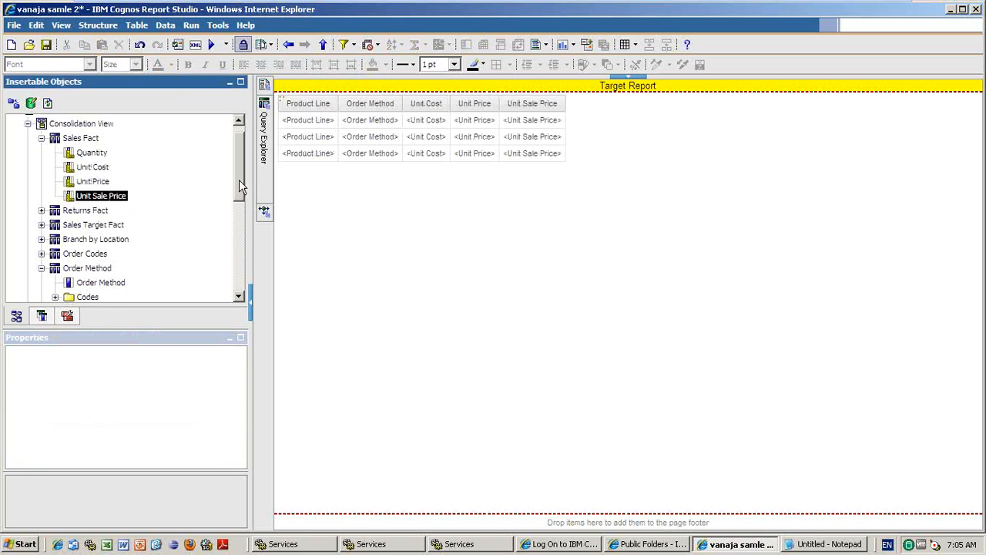
# Insert Branch Region and Branch Country from Branch by Location as list columns ahead of Product Line.
pyautogui.moveTo(239, 180); pyautogui.dragTo(239, 190)
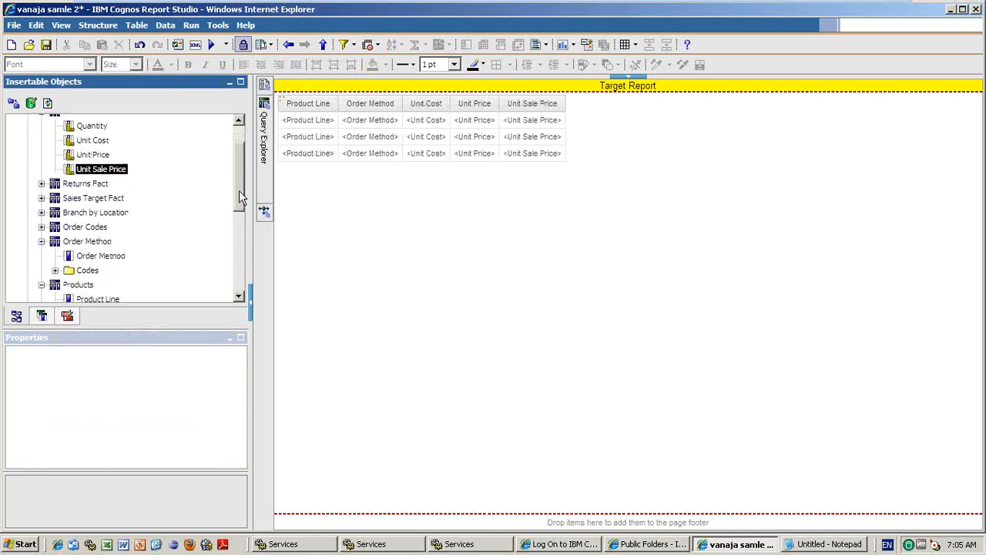
pyautogui.click(41, 206)
pyautogui.click(107, 181)
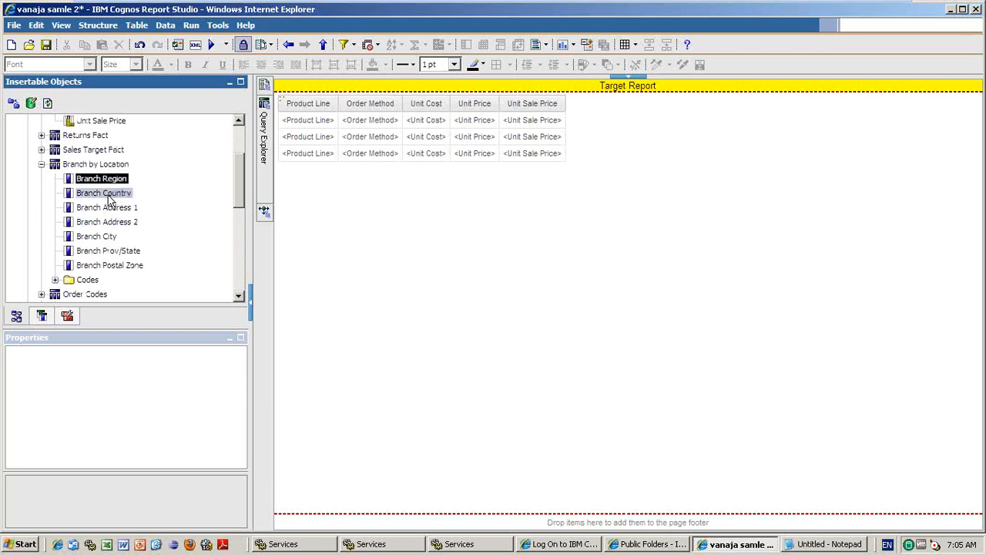
pyautogui.moveTo(114, 195); pyautogui.dragTo(289, 152)
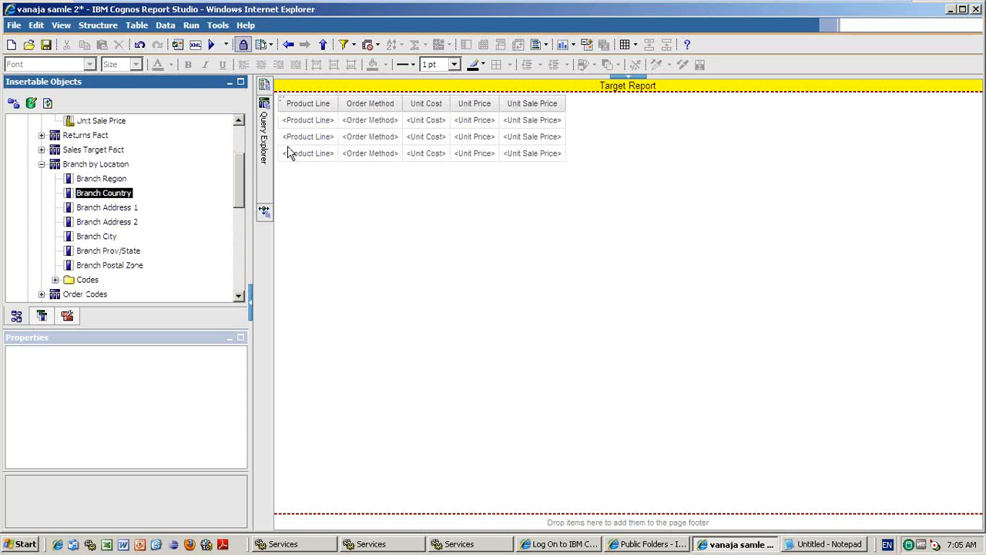
pyautogui.click(151, 183)
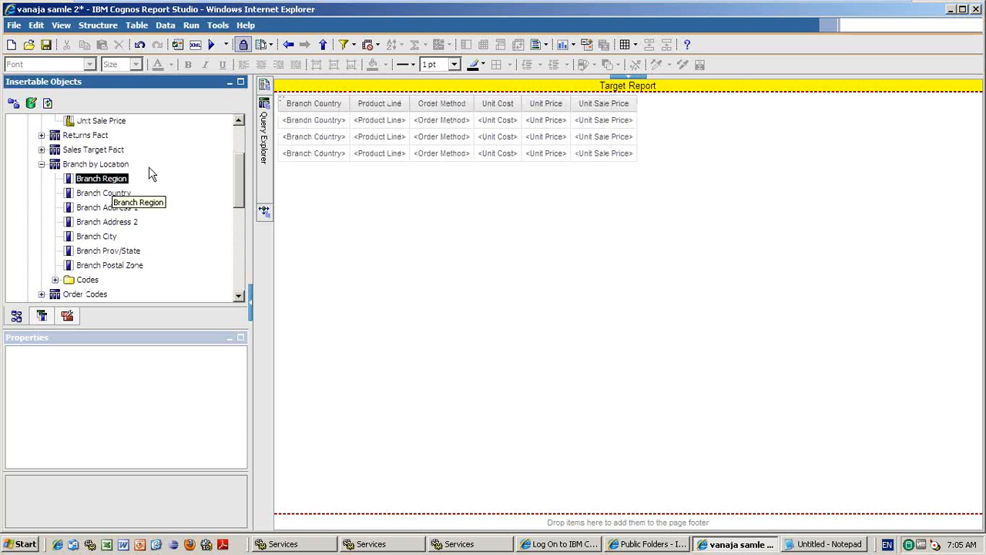
pyautogui.moveTo(151, 174); pyautogui.dragTo(282, 152)
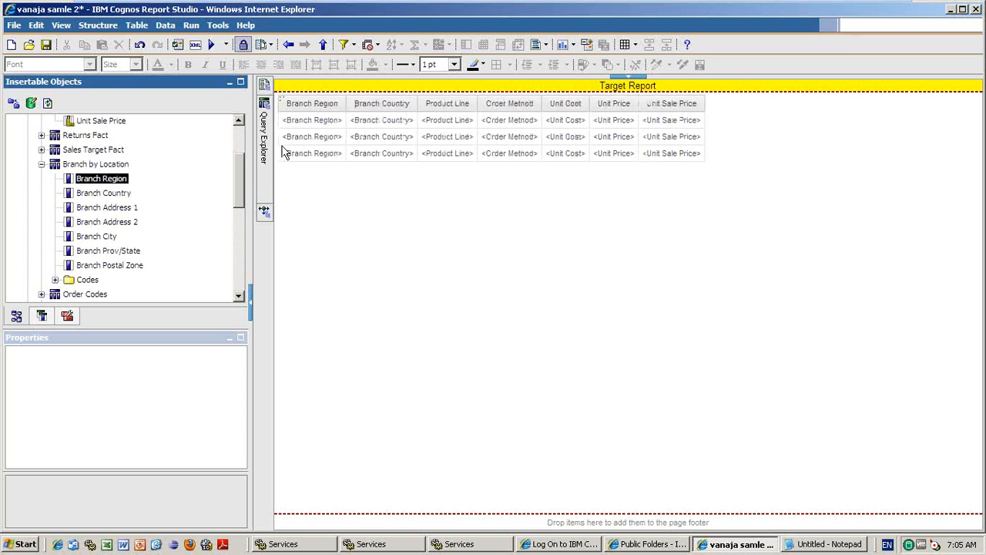
# Run the report, page through the first three pages of output and back, and close the viewer.
pyautogui.click(432, 146)
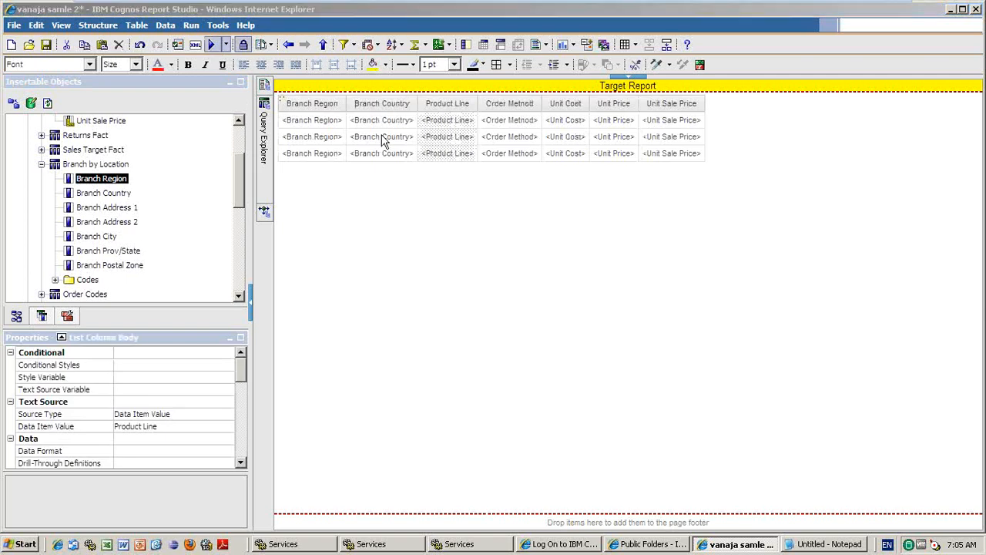
pyautogui.hotkey('ctrl', 'r')
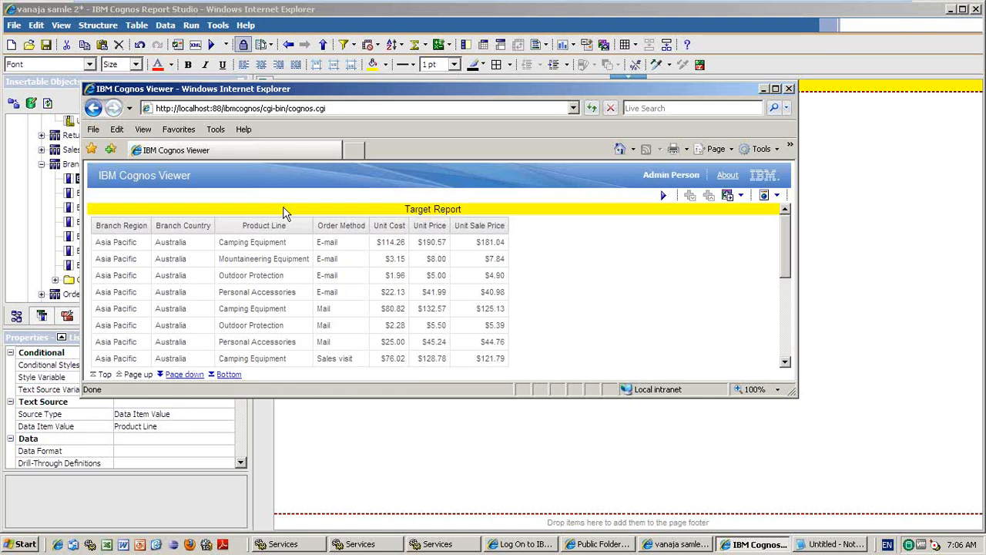
pyautogui.click(776, 89)
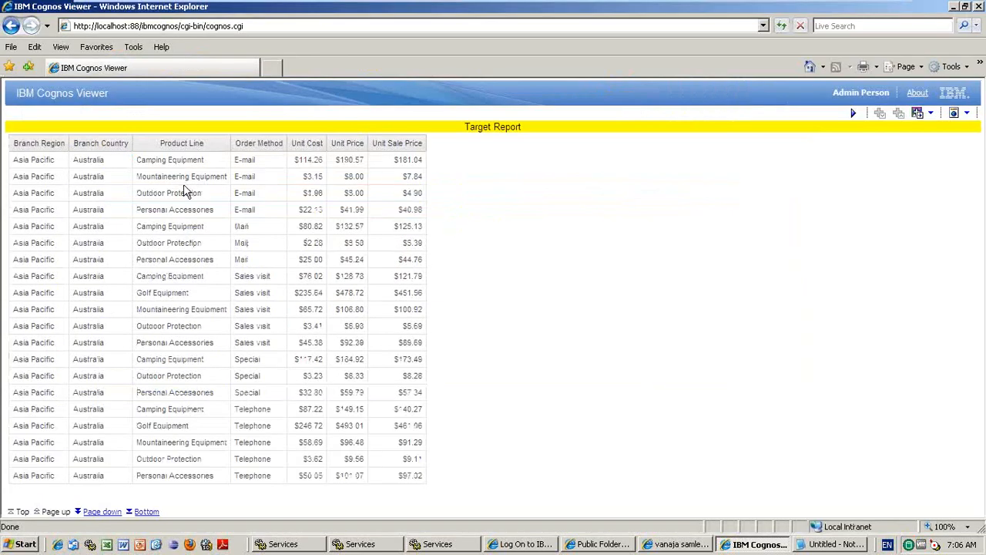
pyautogui.click(105, 512)
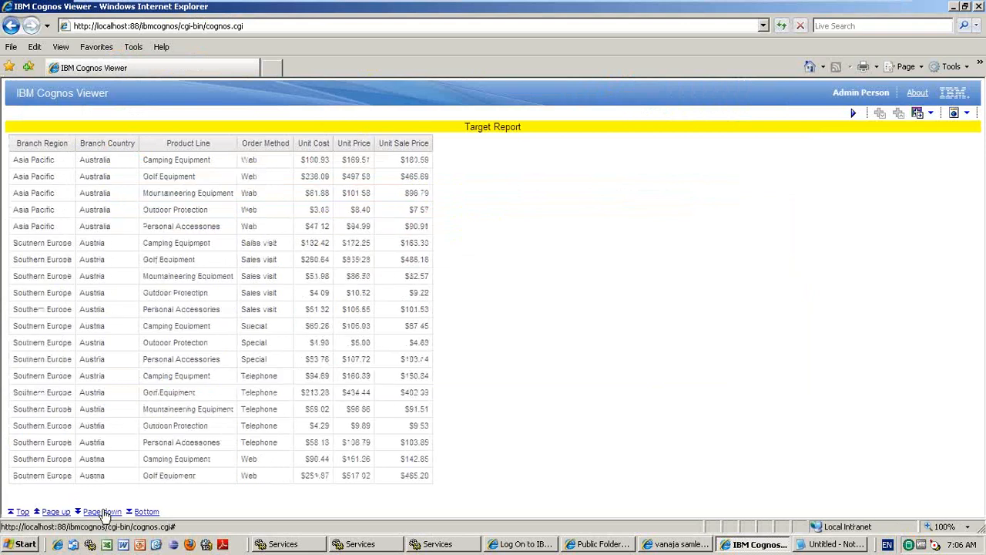
pyautogui.click(105, 512)
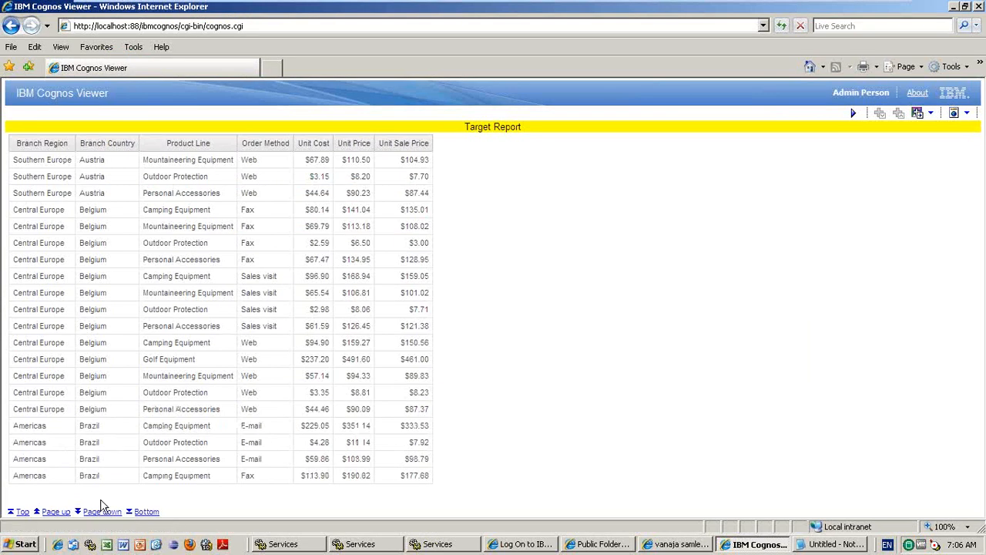
pyautogui.click(51, 512)
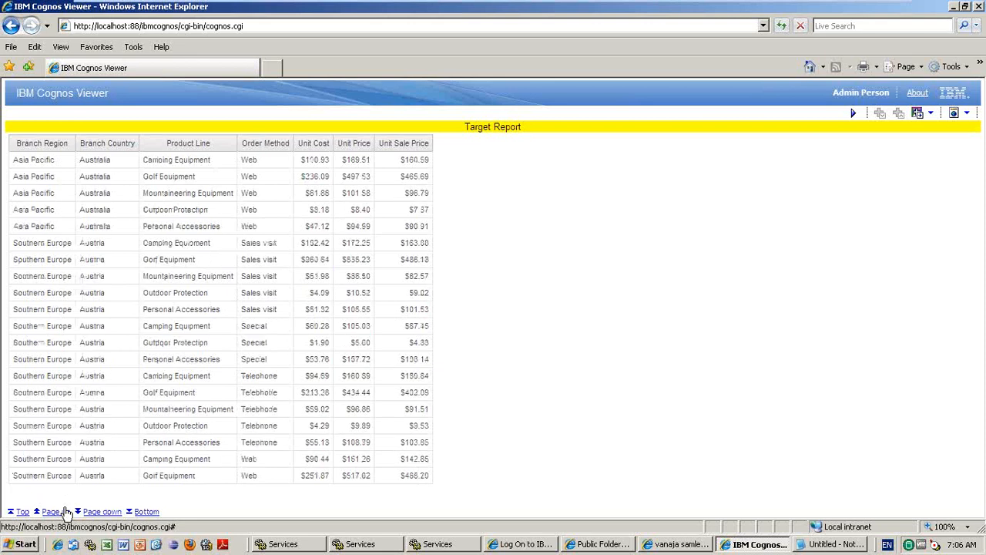
pyautogui.click(67, 513)
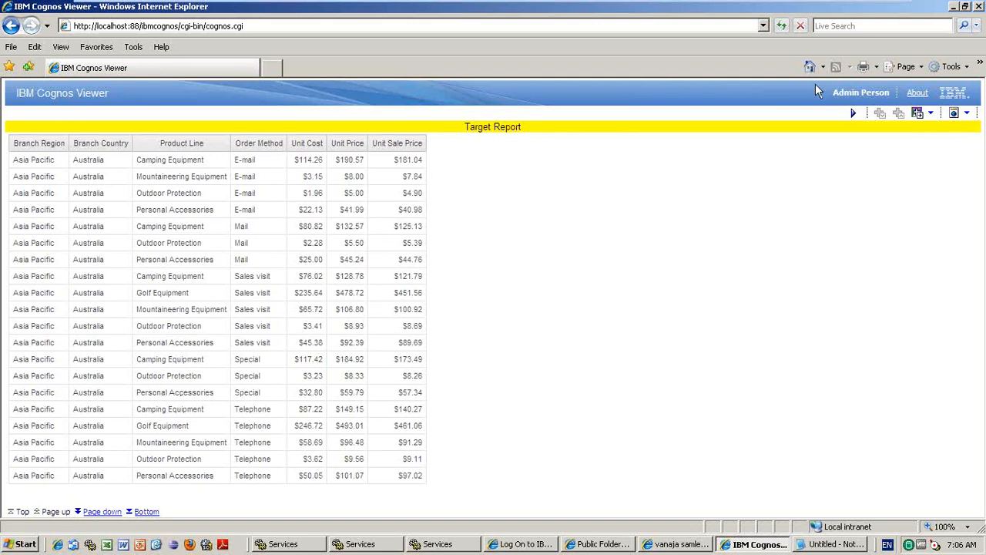
pyautogui.click(980, 6)
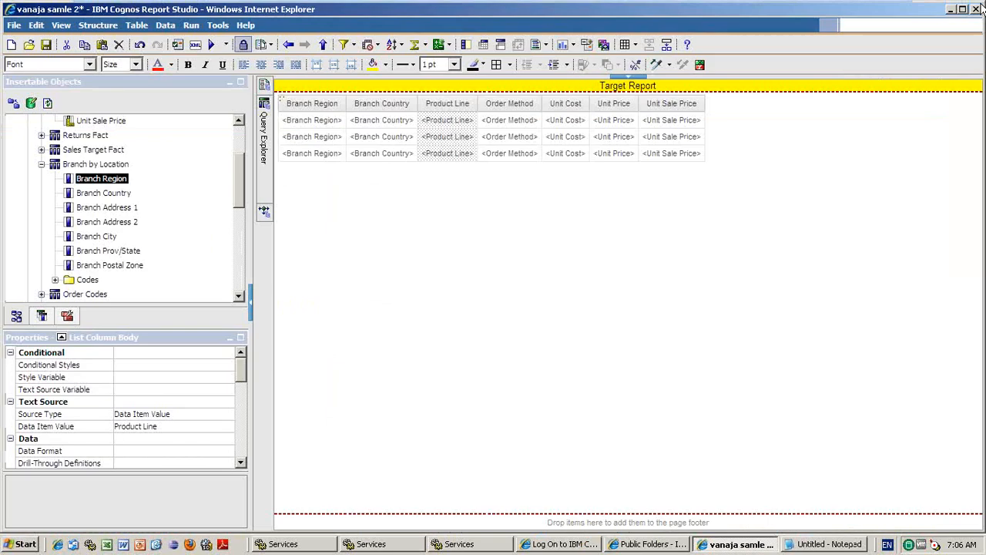
# Open Query1 to examine its data items and filters, and return to the Page1 layout.
pyautogui.moveTo(270, 154)
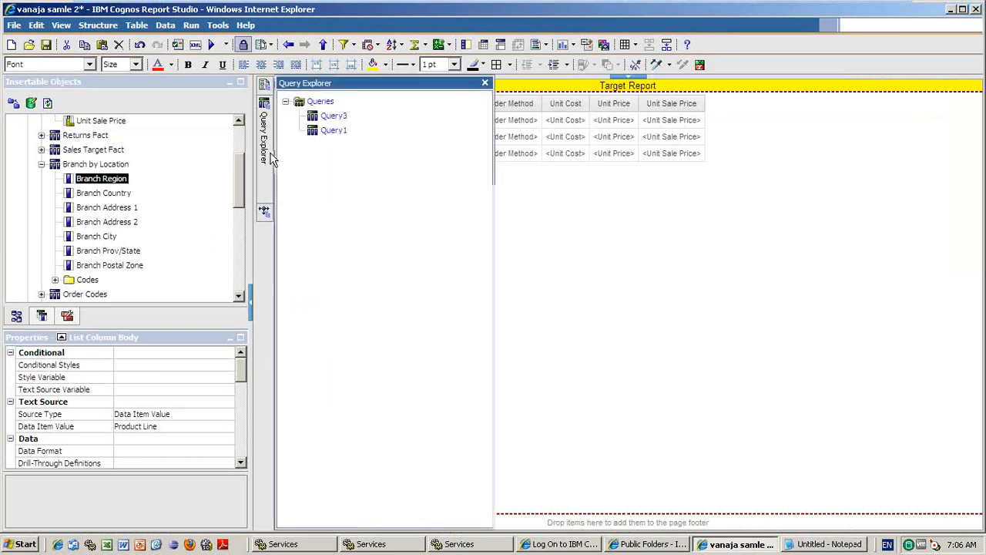
pyautogui.click(334, 132)
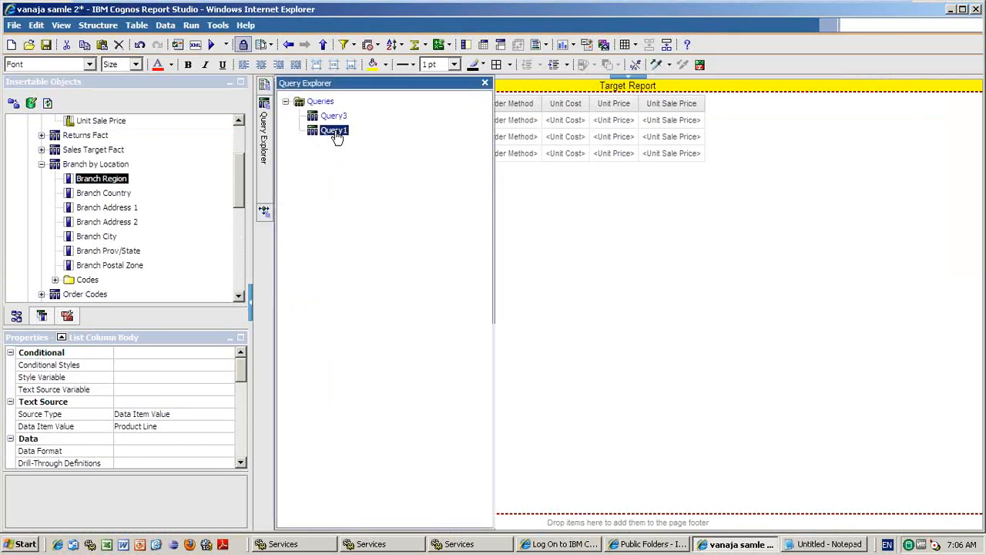
pyautogui.doubleClick(333, 131)
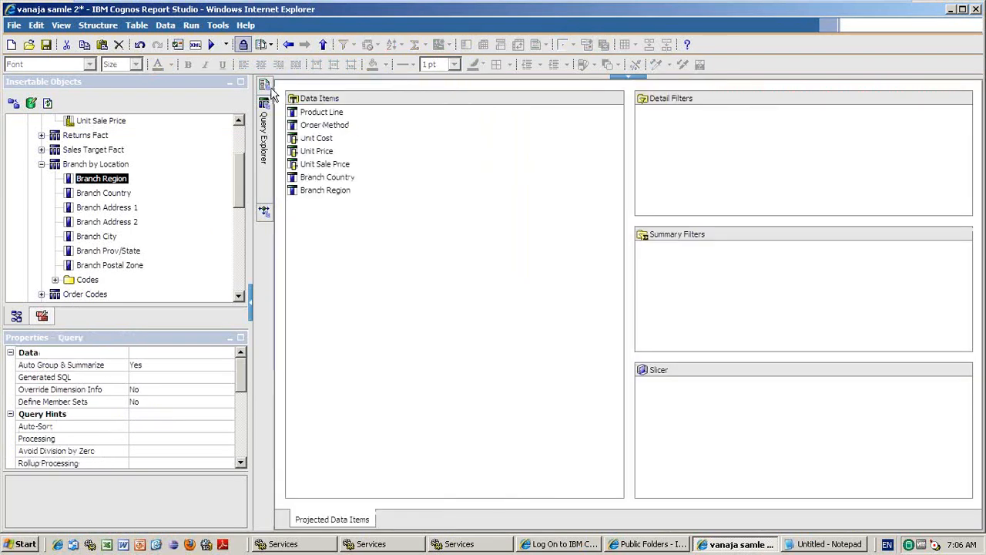
pyautogui.moveTo(271, 91)
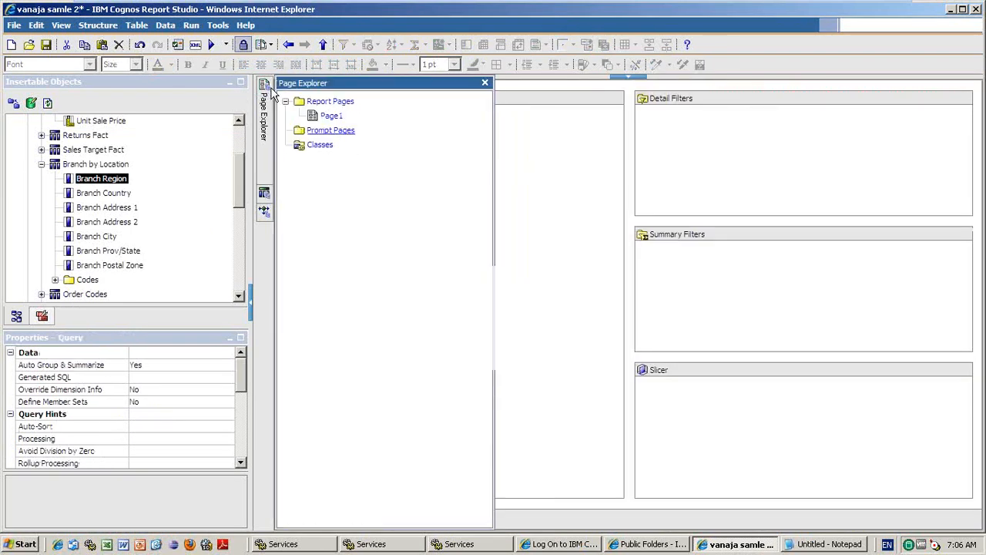
pyautogui.doubleClick(331, 116)
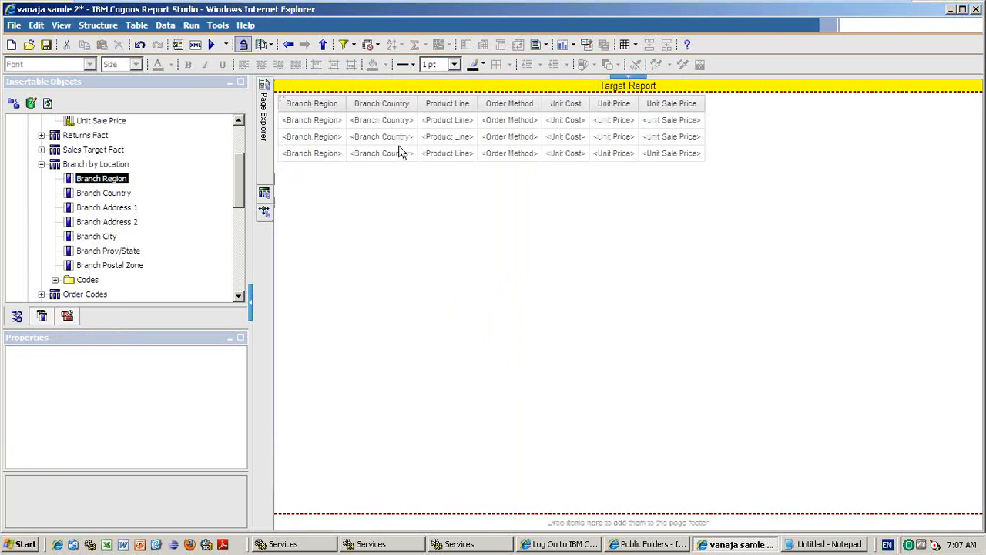
# Check in the list's properties which query it uses, and open Query1 to review its data items.
pyautogui.click(400, 152)
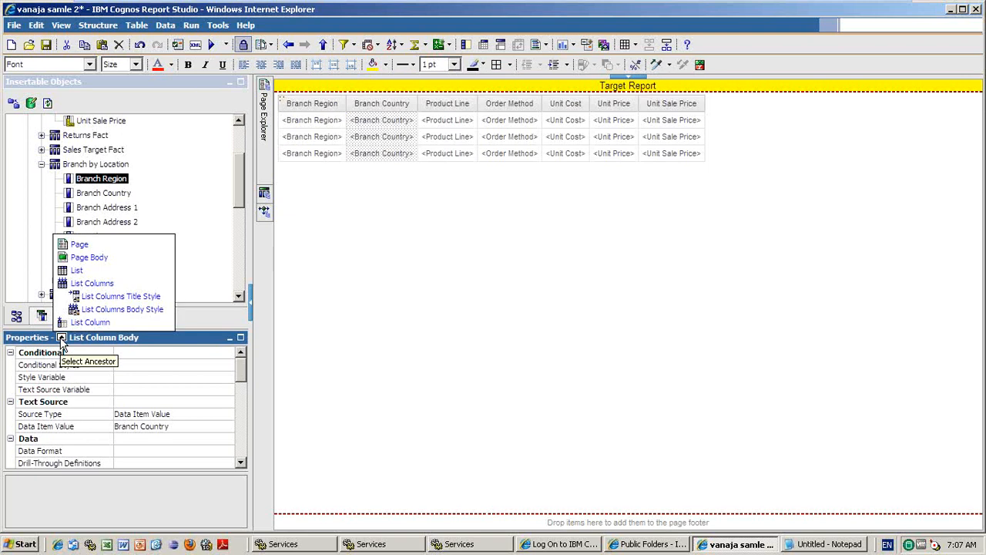
pyautogui.click(61, 338)
pyautogui.click(77, 270)
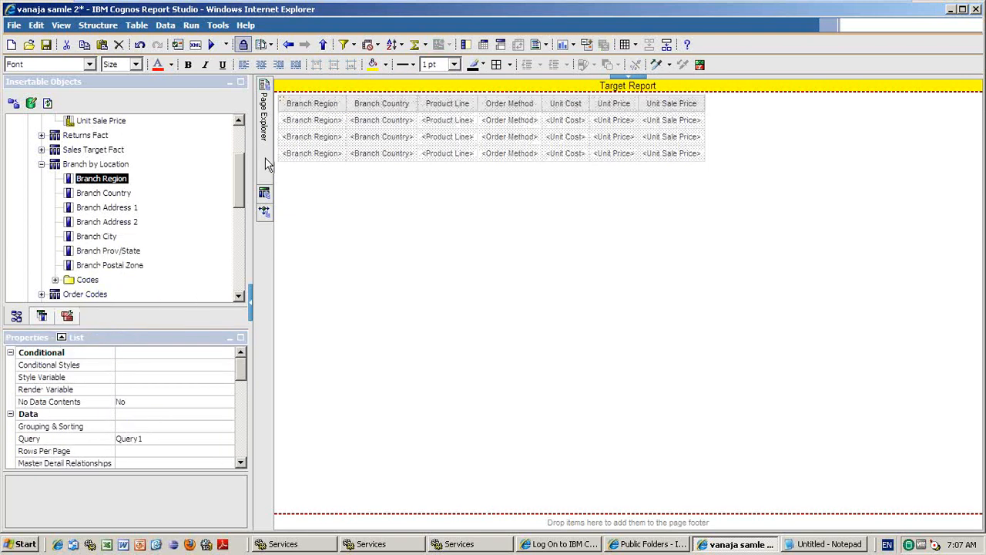
pyautogui.moveTo(266, 157)
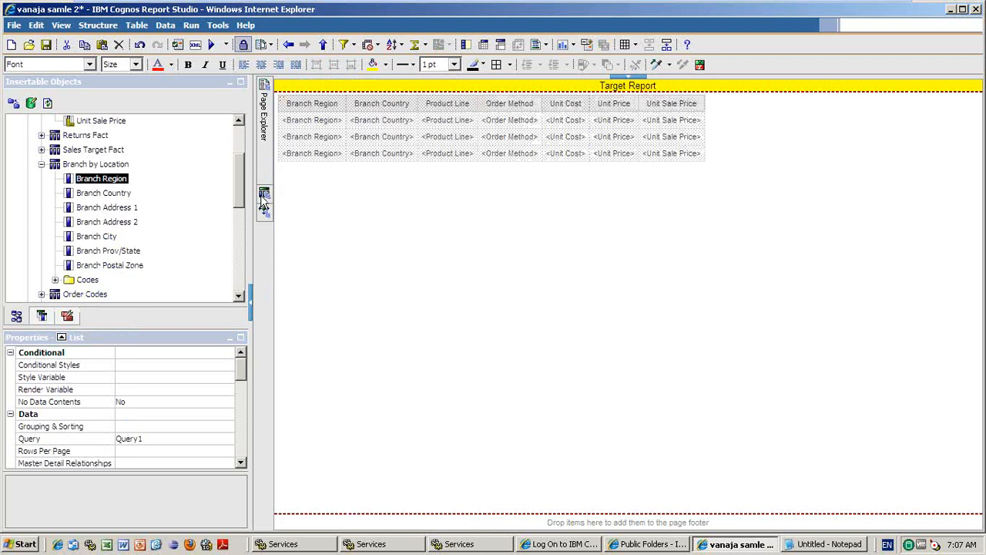
pyautogui.moveTo(262, 202)
pyautogui.click(331, 131)
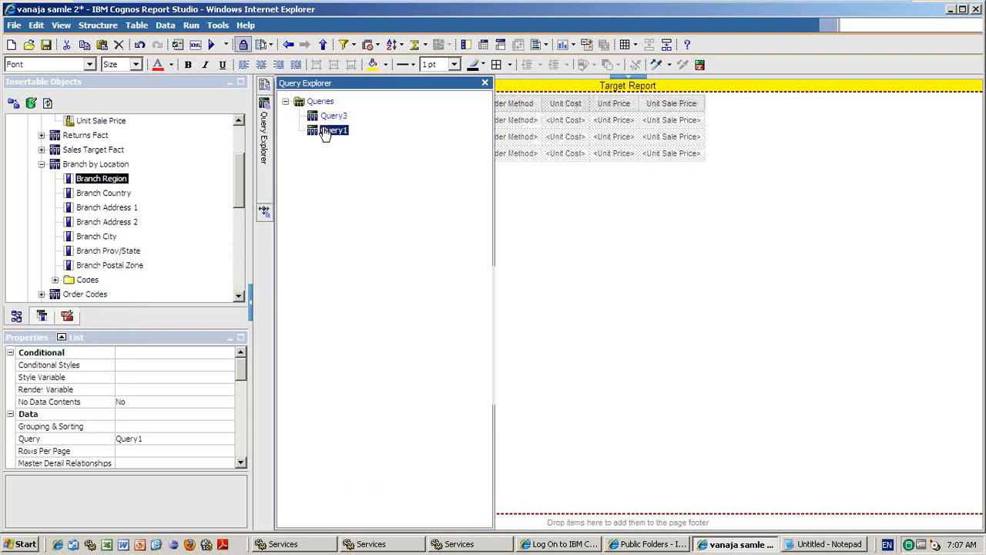
pyautogui.doubleClick(332, 131)
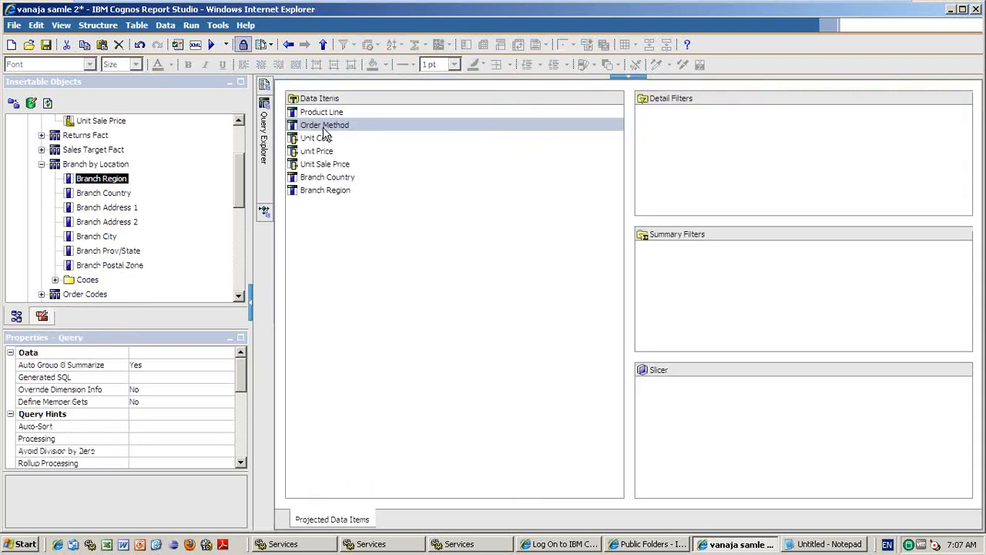
# Delete Query3 from the report's queries and return to the Page1 layout.
pyautogui.moveTo(270, 152)
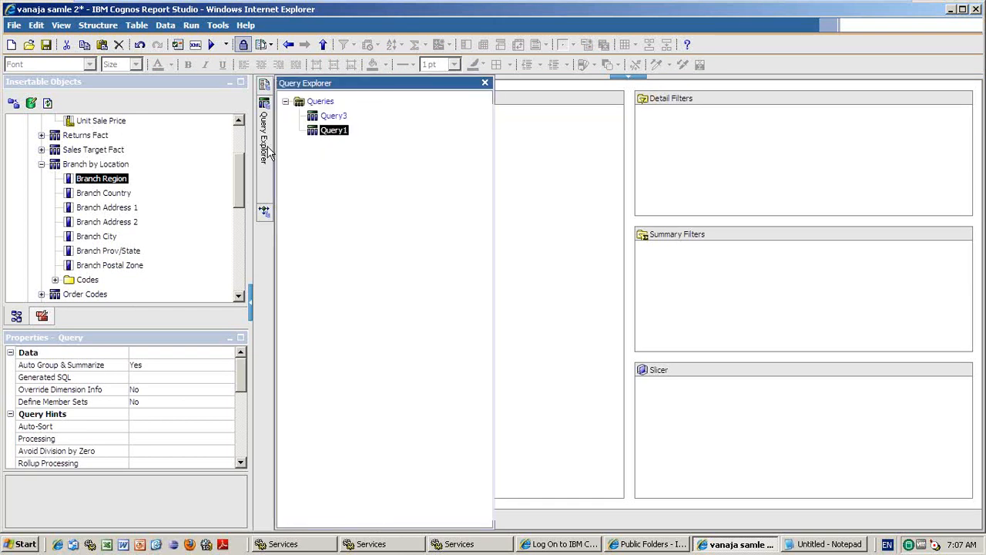
pyautogui.rightClick(333, 118)
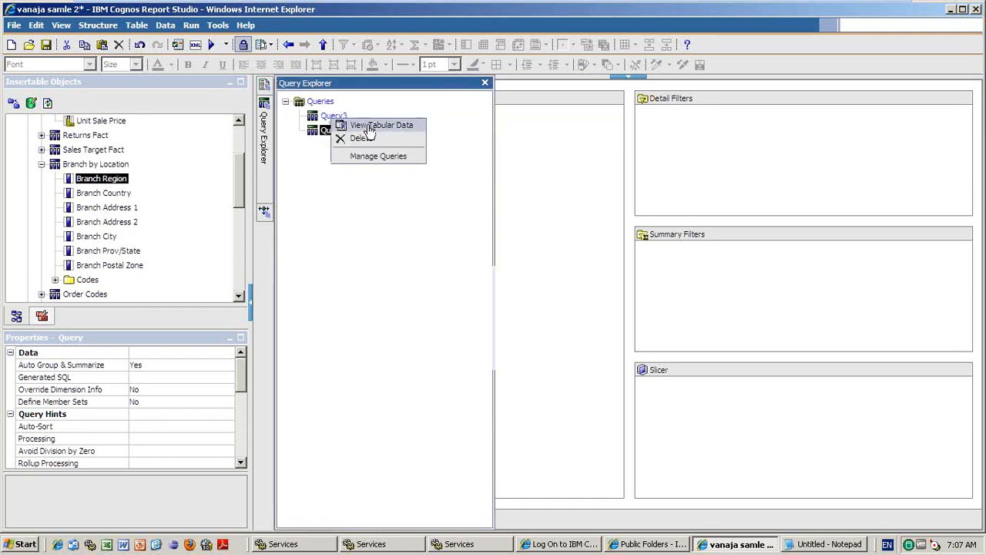
pyautogui.click(375, 139)
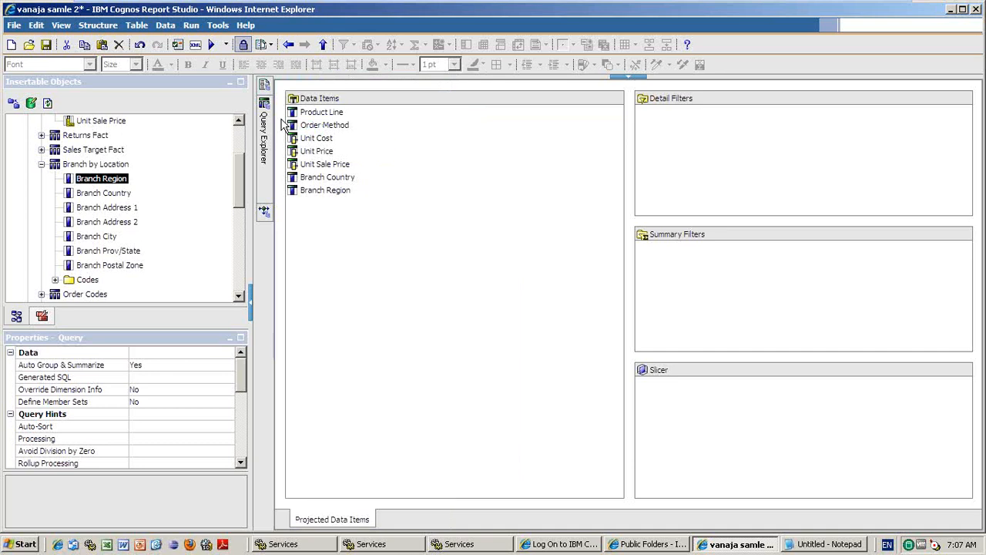
pyautogui.moveTo(264, 85)
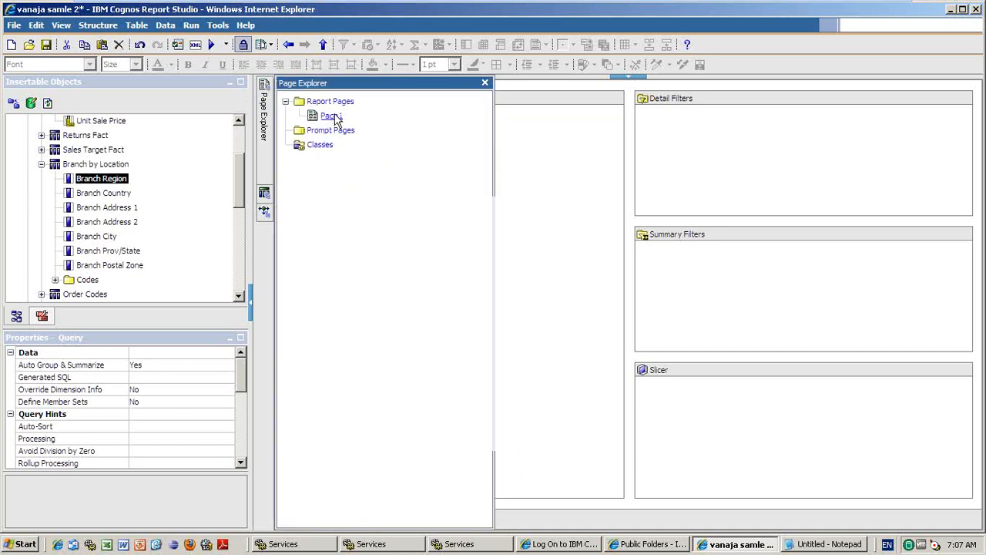
pyautogui.click(335, 116)
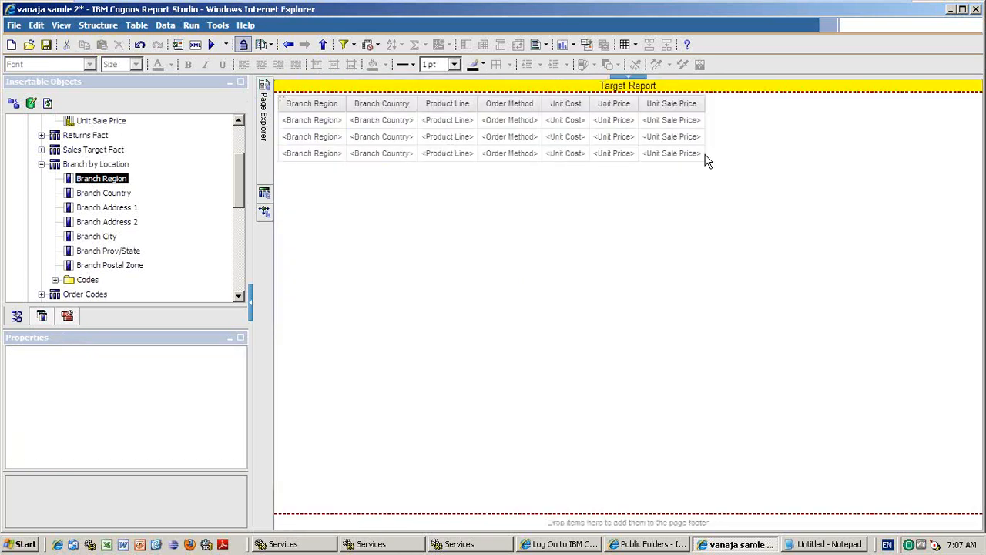
# Center the contents of the page body horizontally so the list sits mid-page.
pyautogui.click(647, 213)
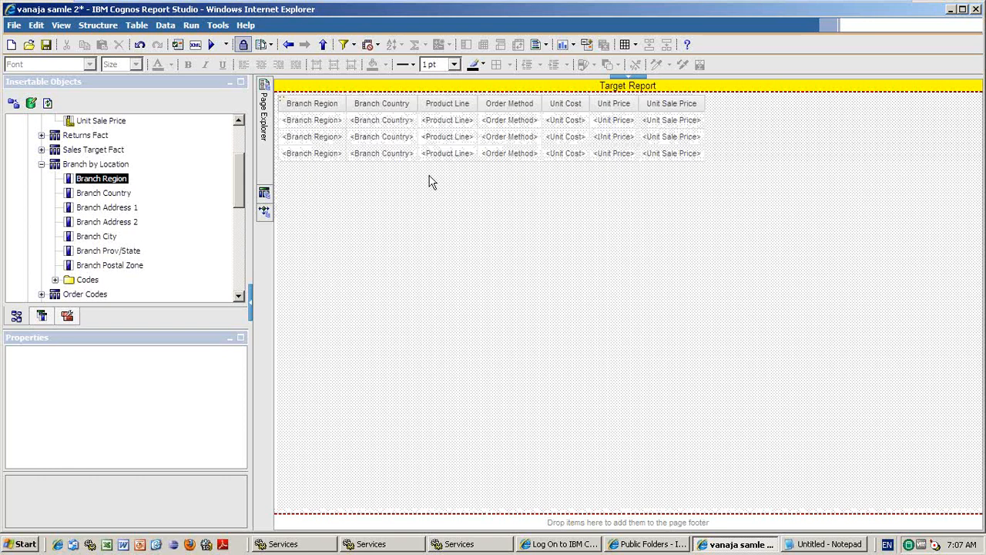
pyautogui.click(262, 66)
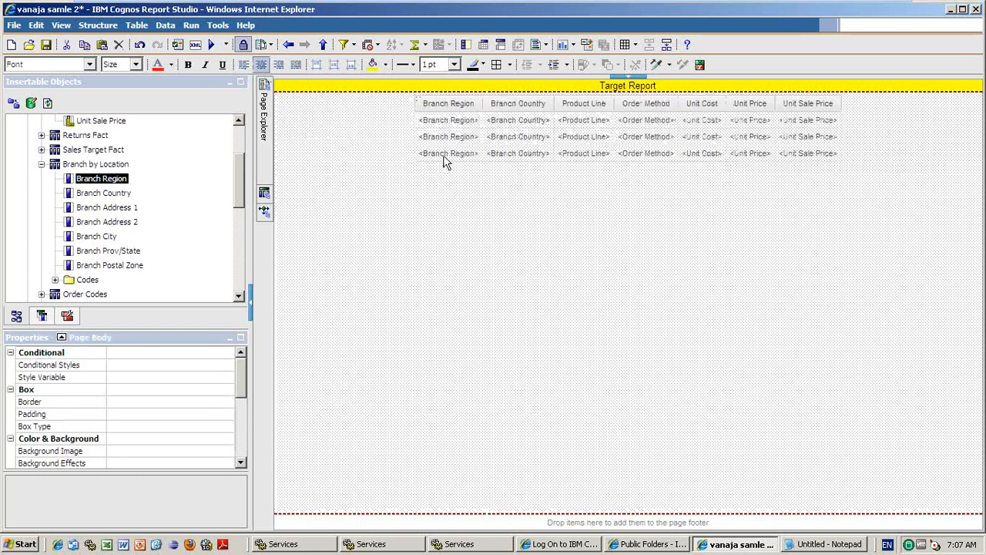
pyautogui.click(446, 154)
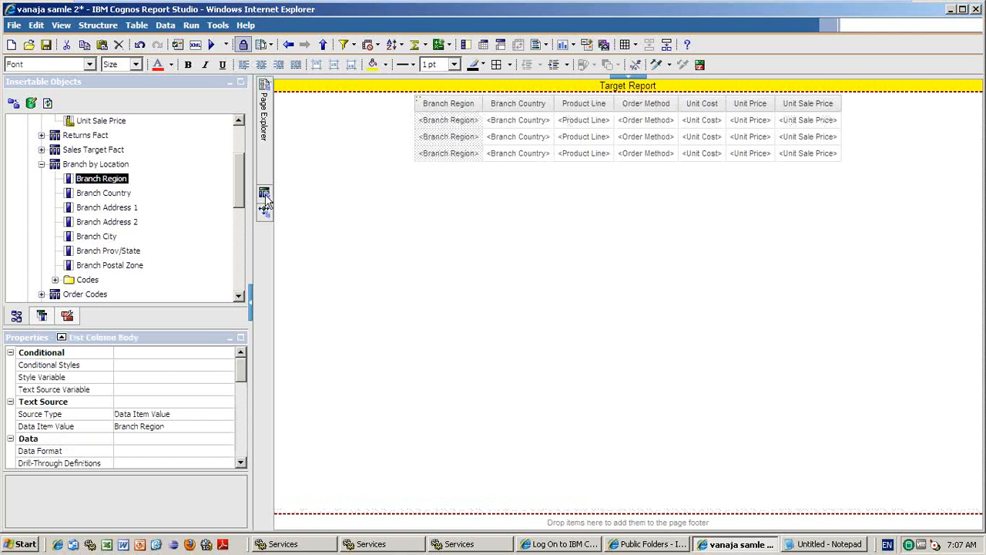
# Open Query1 and add a detail filter on Branch Region with the parameter expression [Branch Region]=?region?
pyautogui.moveTo(264, 198)
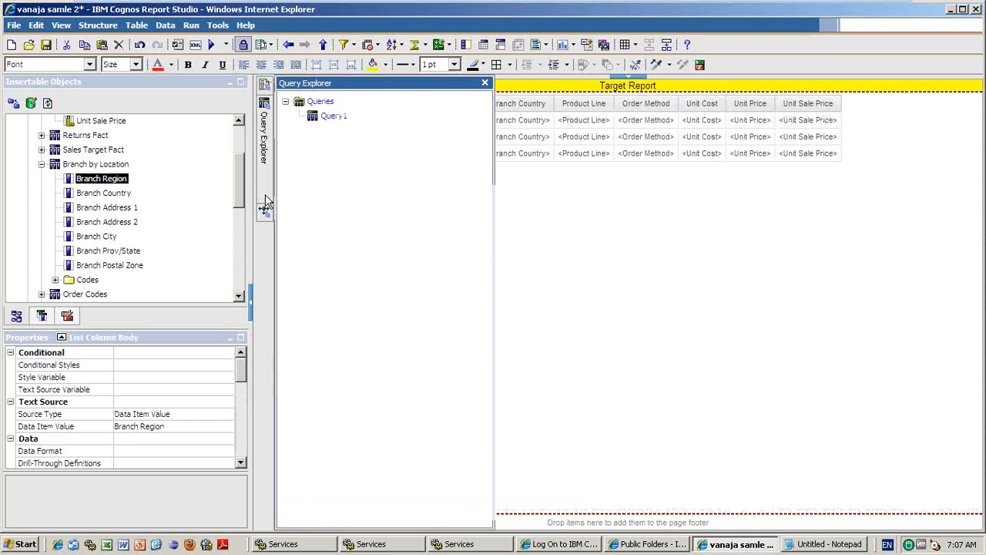
pyautogui.click(343, 125)
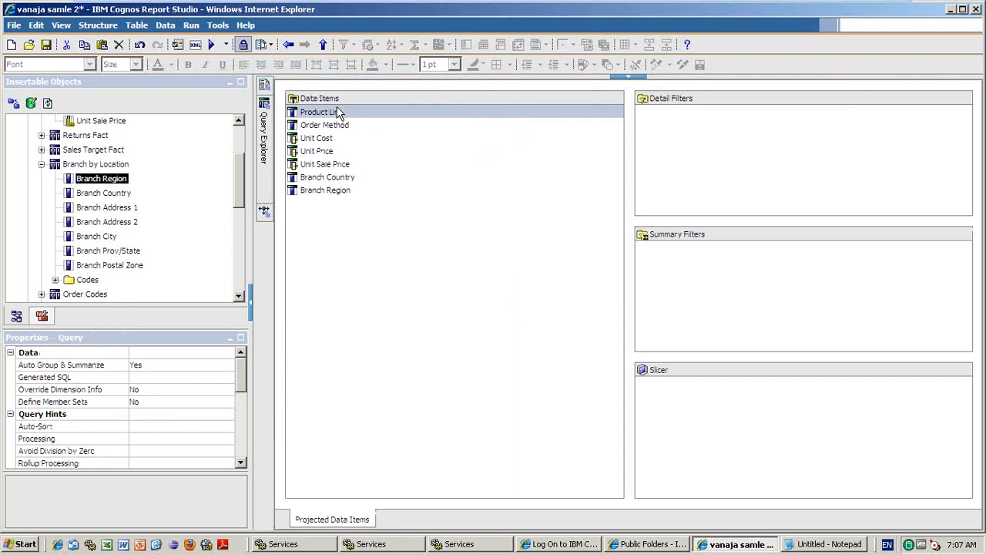
pyautogui.click(332, 189)
pyautogui.moveTo(545, 167); pyautogui.dragTo(738, 152)
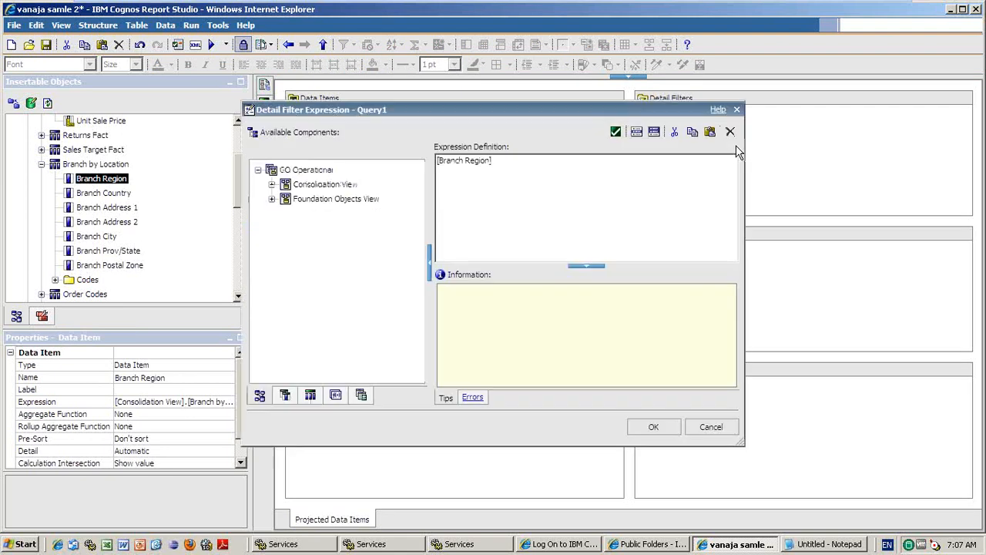
pyautogui.click(636, 175)
pyautogui.write('=?region')
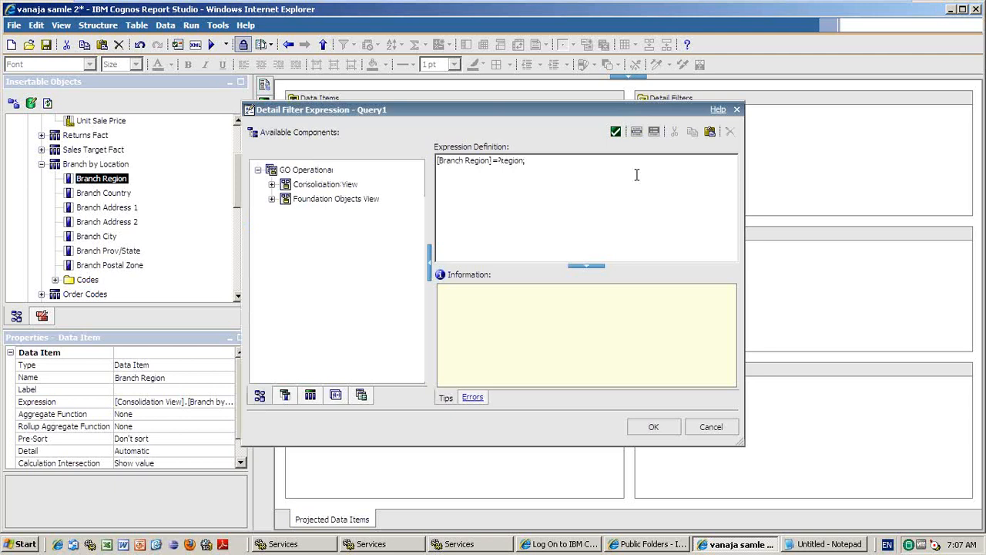
pyautogui.write('?')
pyautogui.moveTo(501, 162); pyautogui.dragTo(530, 163)
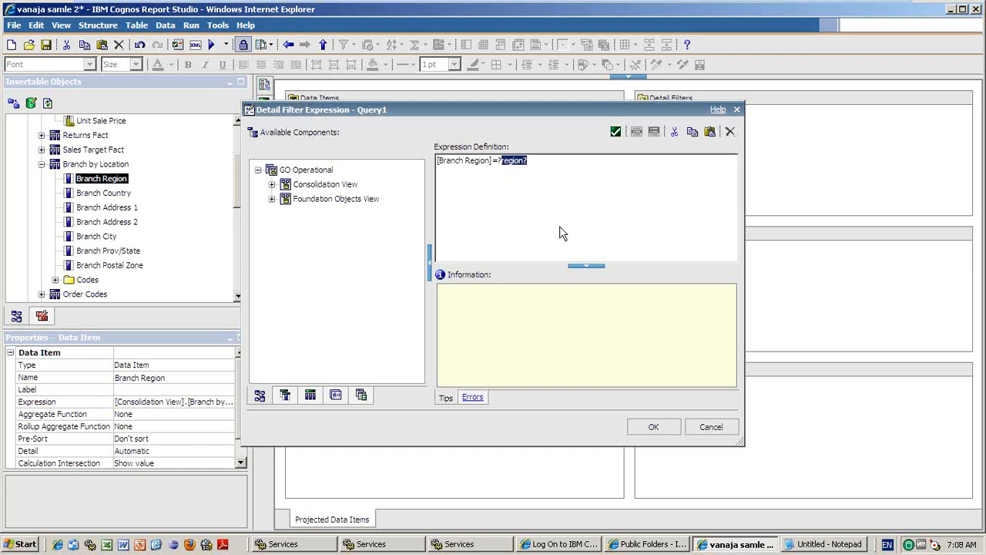
pyautogui.click(648, 433)
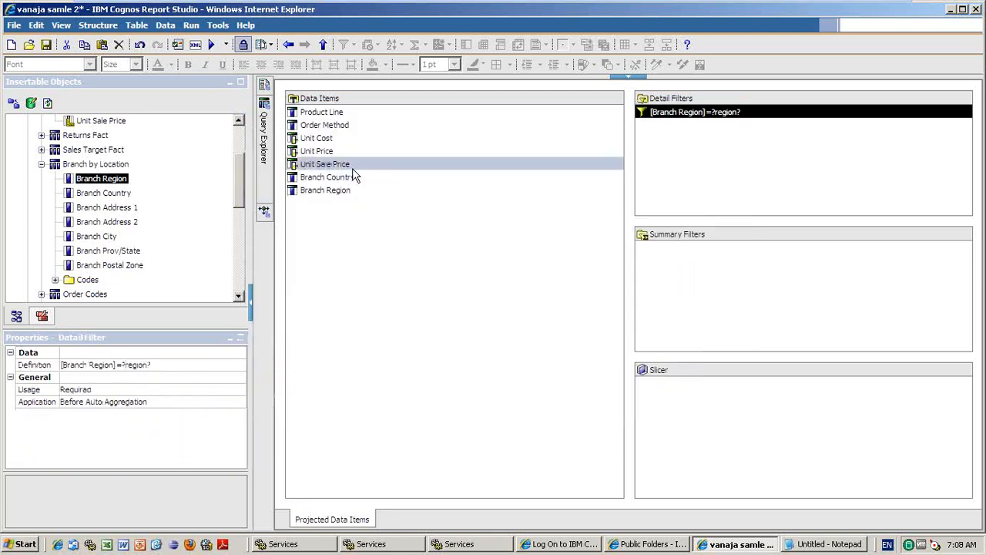
# Add a second detail filter to Query1 with the parameter expression [Order Method]=?Order?
pyautogui.click(437, 128)
pyautogui.moveTo(630, 147); pyautogui.dragTo(670, 151)
pyautogui.click(588, 173)
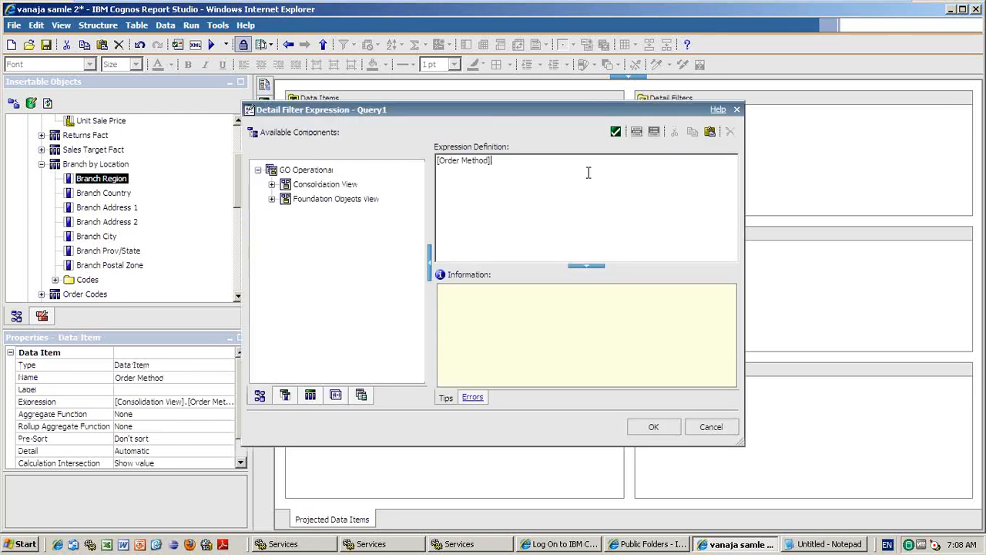
pyautogui.write('=?')
pyautogui.click(284, 396)
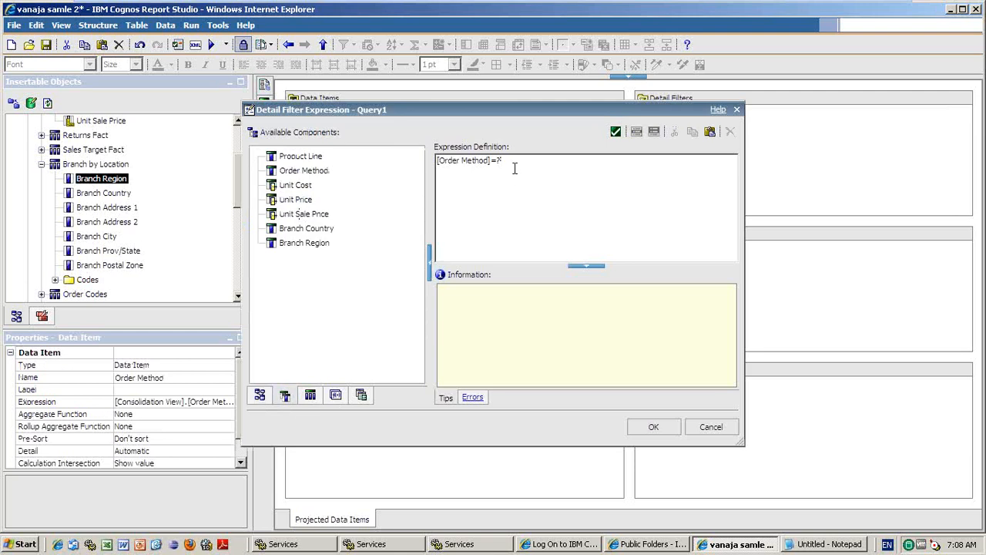
pyautogui.write('Order?')
pyautogui.click(654, 428)
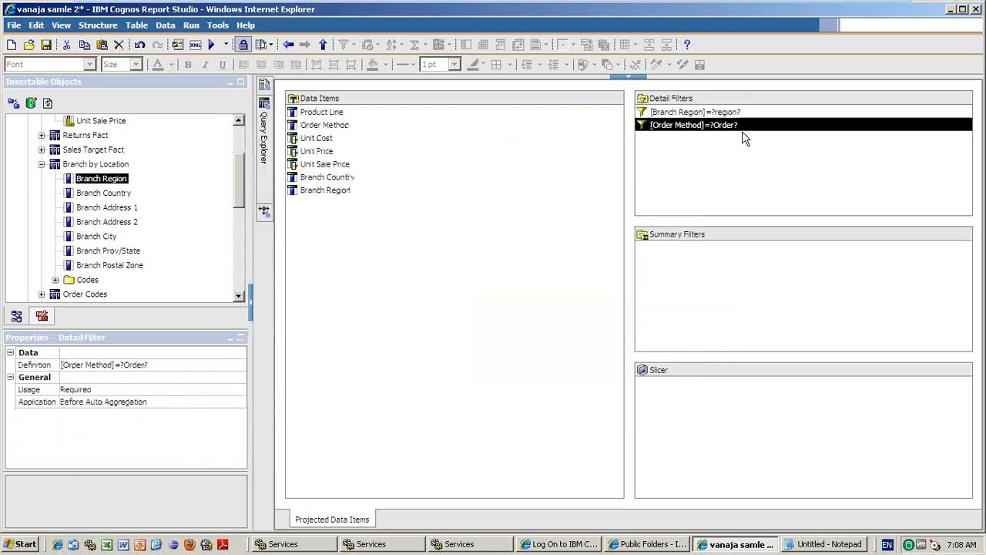
# Run the report with order method Mail and branch region Asia Pacific, review the output, and close the viewer.
pyautogui.click(212, 45)
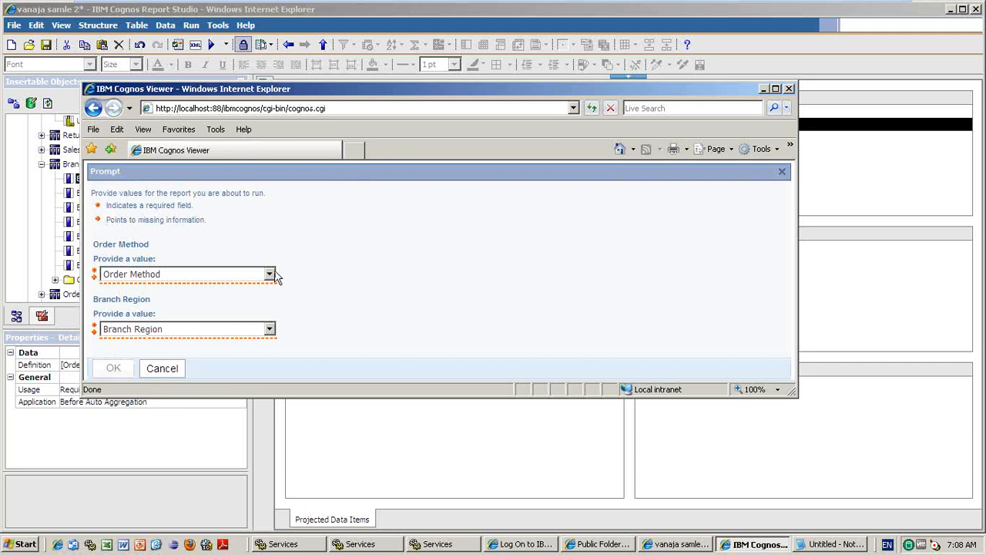
pyautogui.click(269, 274)
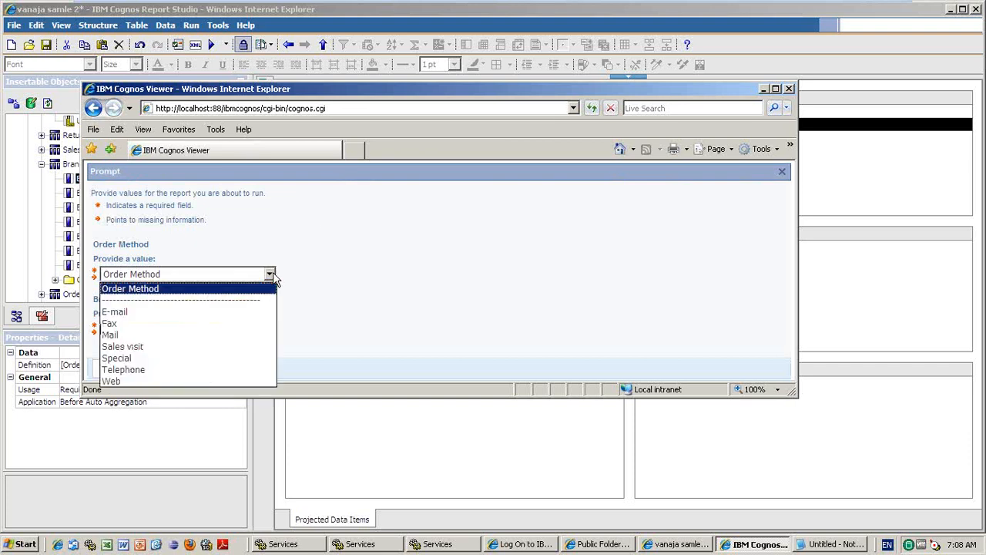
pyautogui.click(127, 336)
pyautogui.click(204, 331)
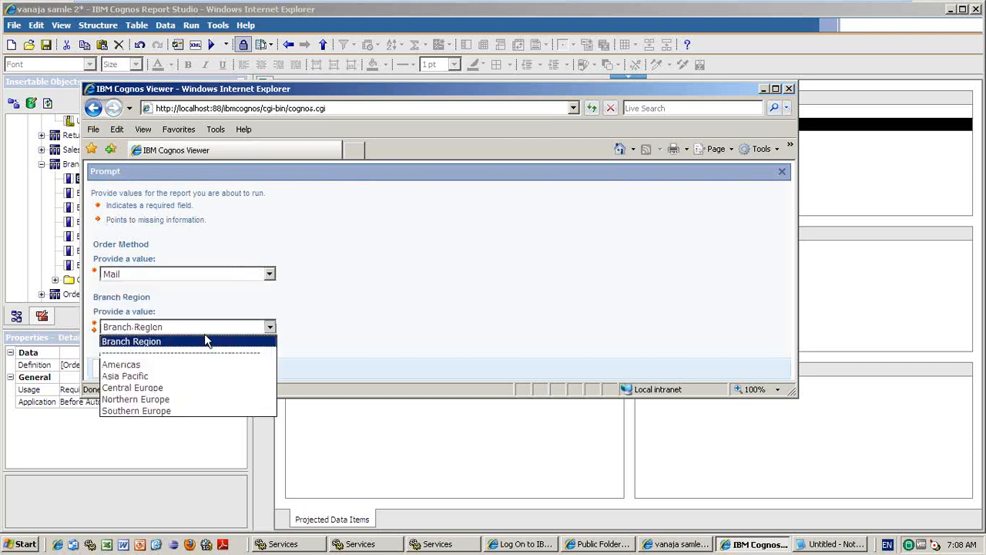
pyautogui.click(149, 377)
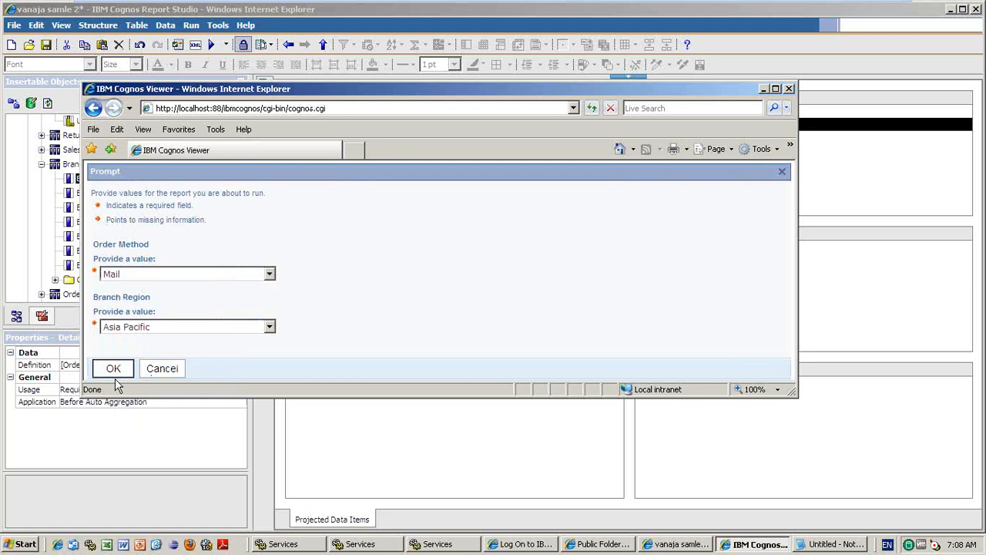
pyautogui.click(115, 378)
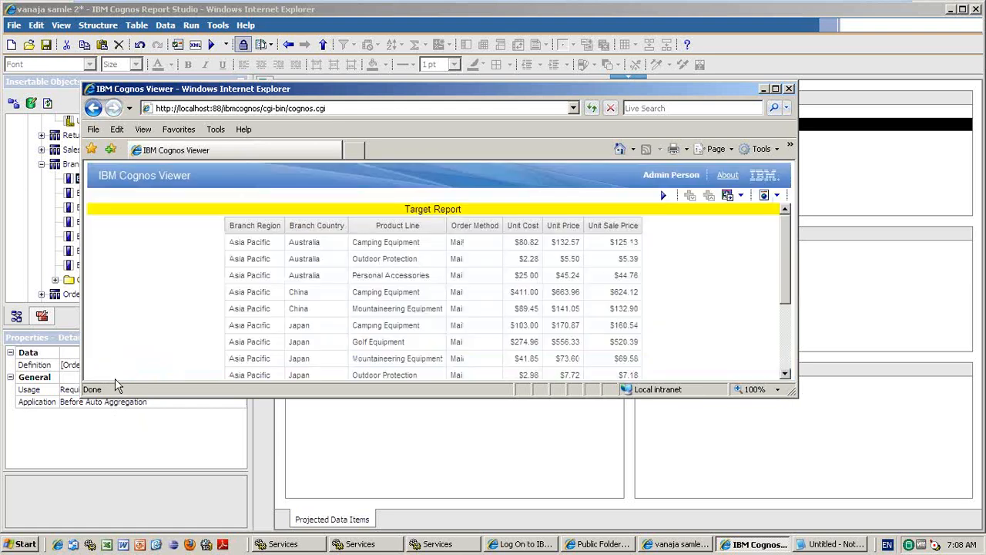
pyautogui.click(789, 89)
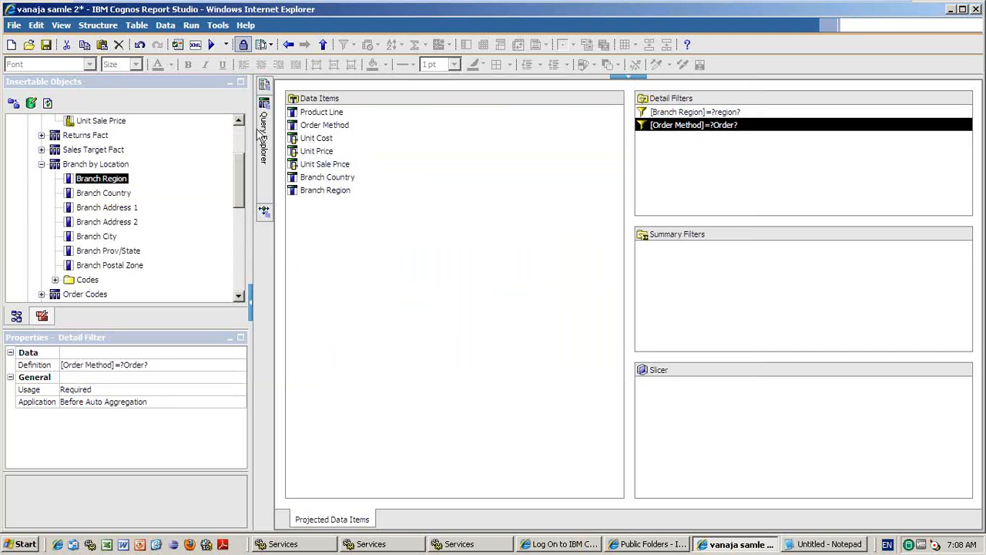
# Save a copy of the report in the GO Operational folder, keeping the first word of its name and ending it with Target.
pyautogui.moveTo(265, 88)
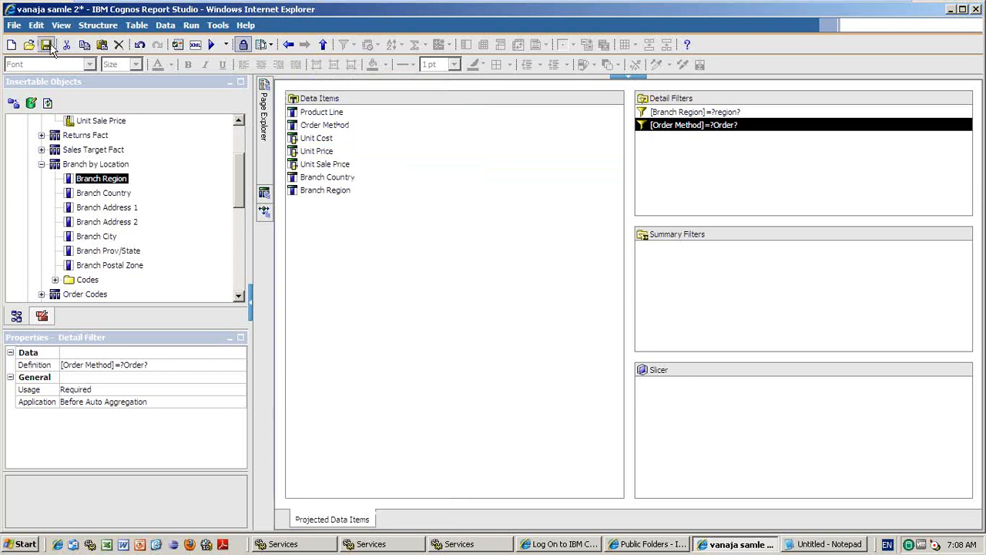
pyautogui.click(14, 24)
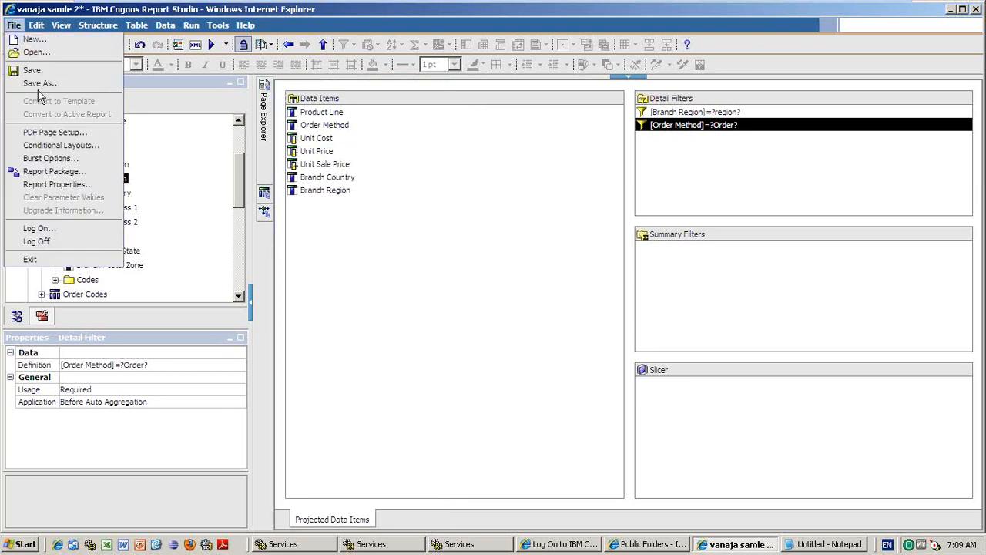
pyautogui.click(43, 84)
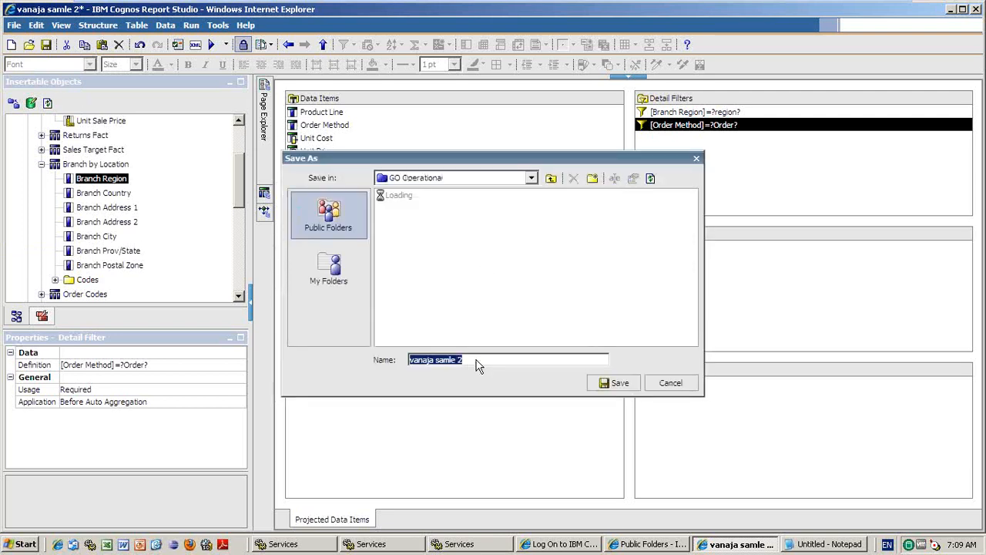
pyautogui.click(476, 360)
pyautogui.moveTo(475, 360); pyautogui.dragTo(439, 362)
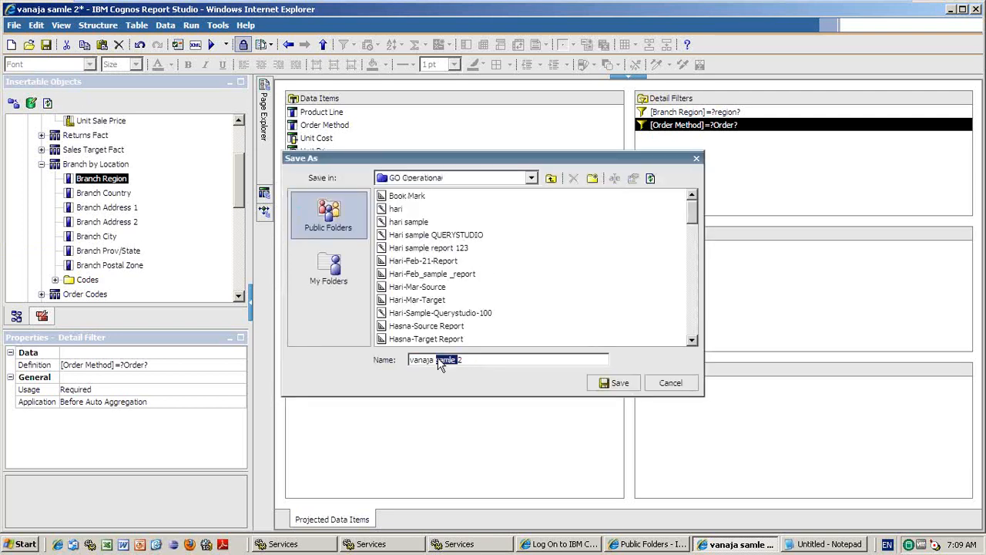
pyautogui.press('BackSpace')
pyautogui.write('Target')
pyautogui.press('Return')
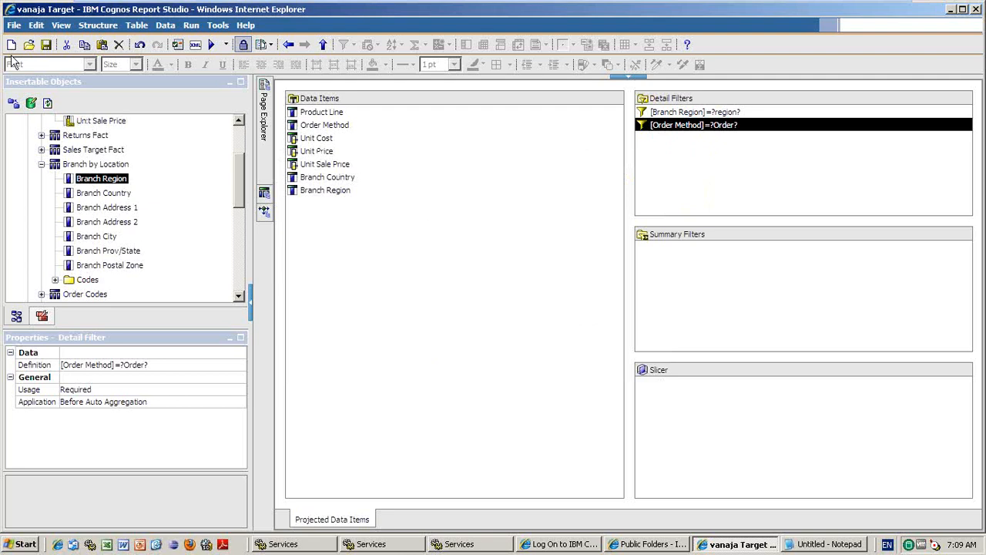
pyautogui.click(14, 24)
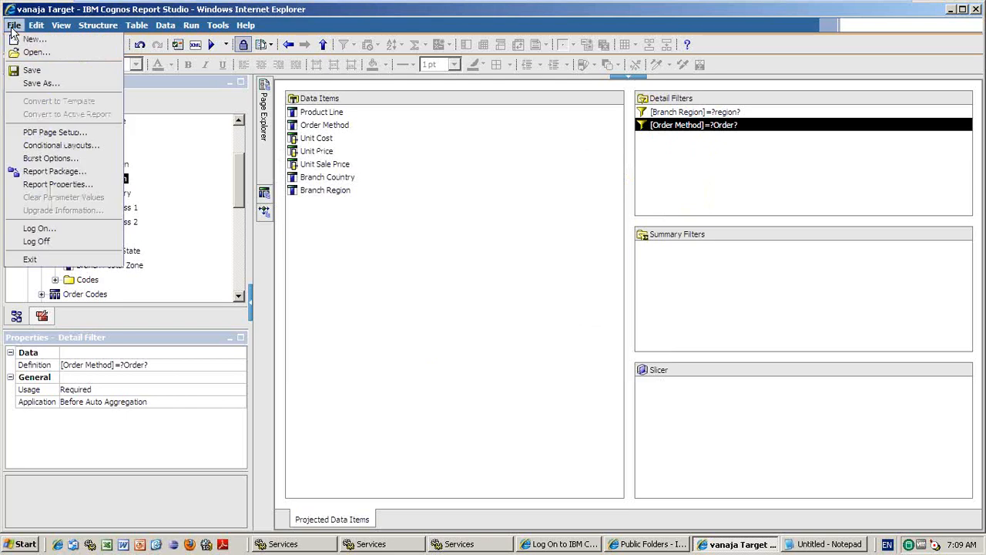
pyautogui.click(27, 46)
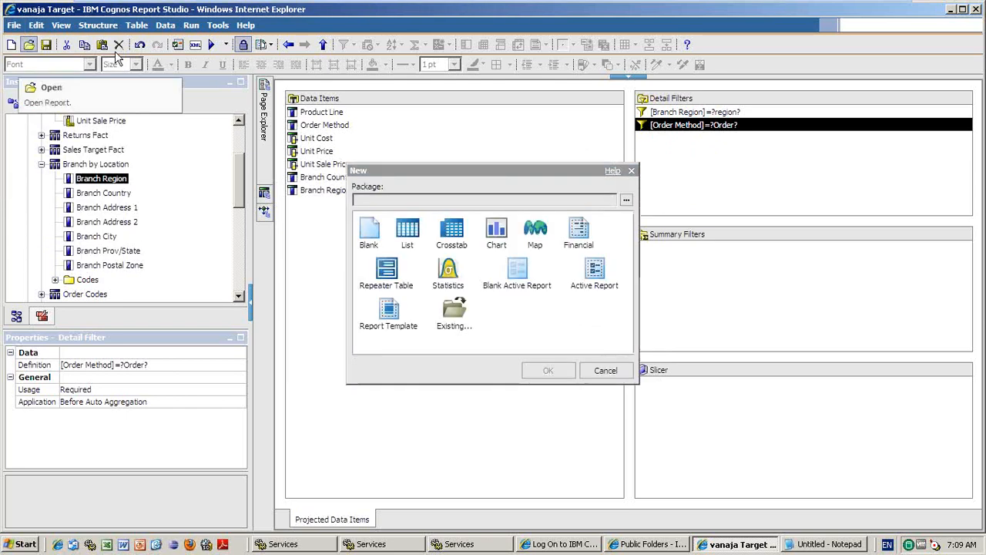
pyautogui.click(415, 230)
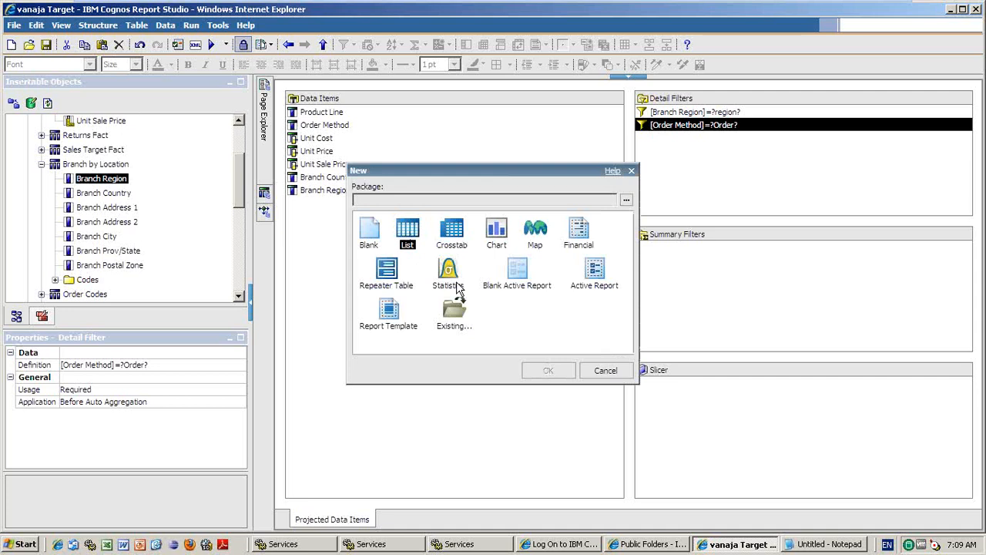
pyautogui.click(387, 271)
pyautogui.click(369, 231)
pyautogui.click(618, 371)
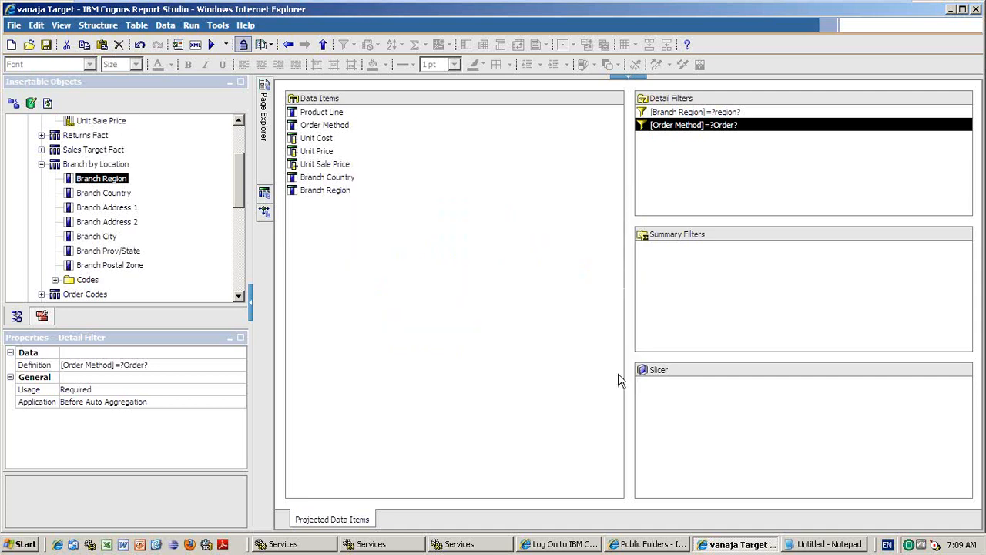
# Switch to the IBM Cognos Connection window and refresh the GO Operational folder listing to check for the saved Target report.
pyautogui.click(954, 9)
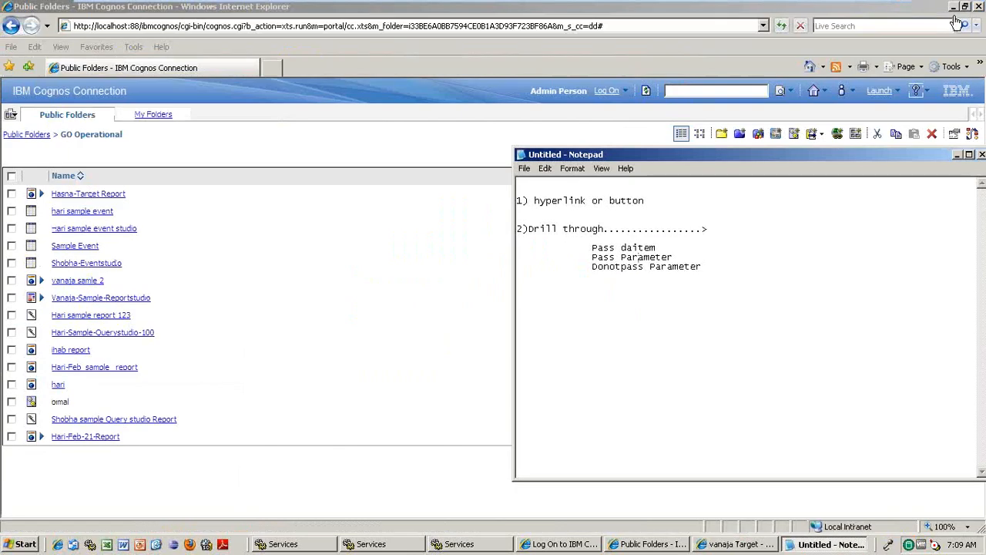
pyautogui.click(515, 487)
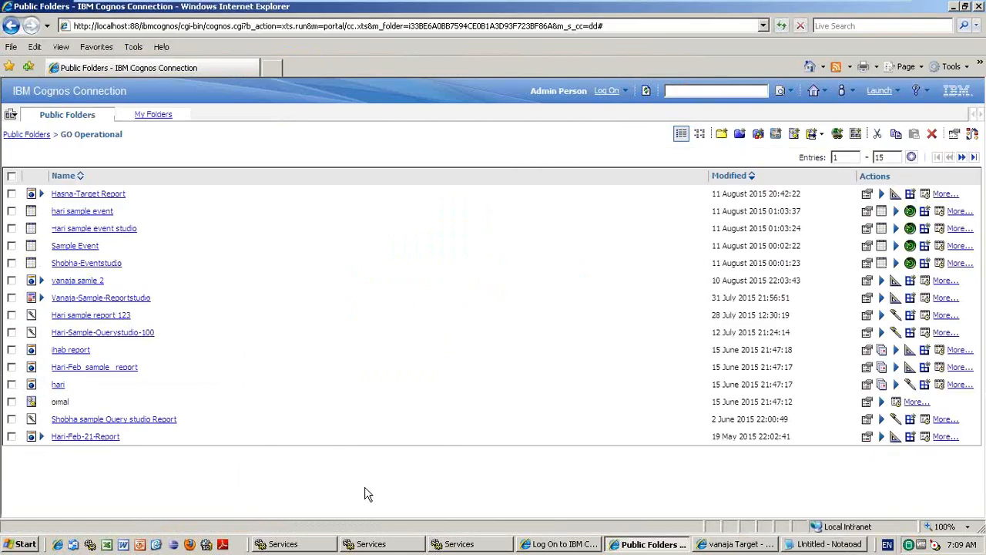
pyautogui.rightClick(367, 494)
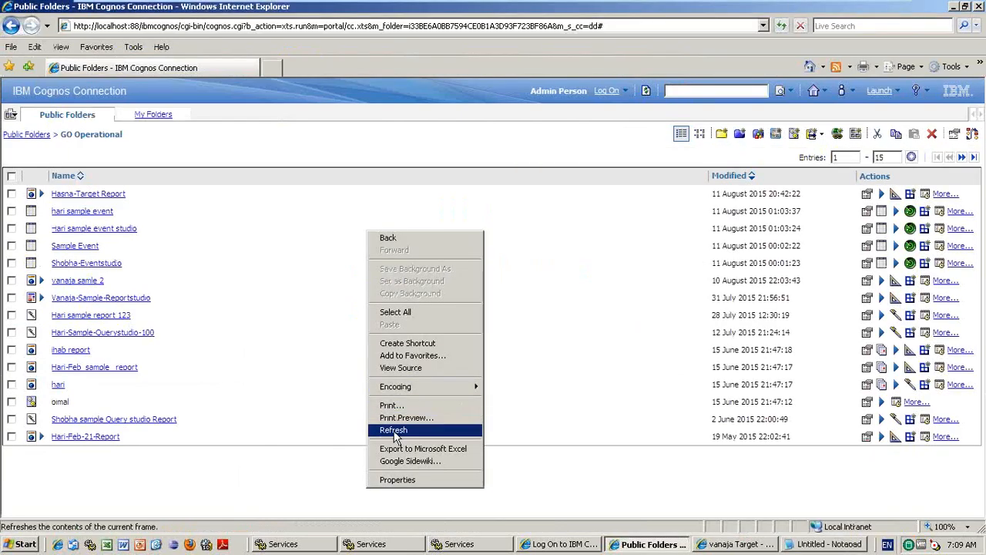
pyautogui.click(648, 91)
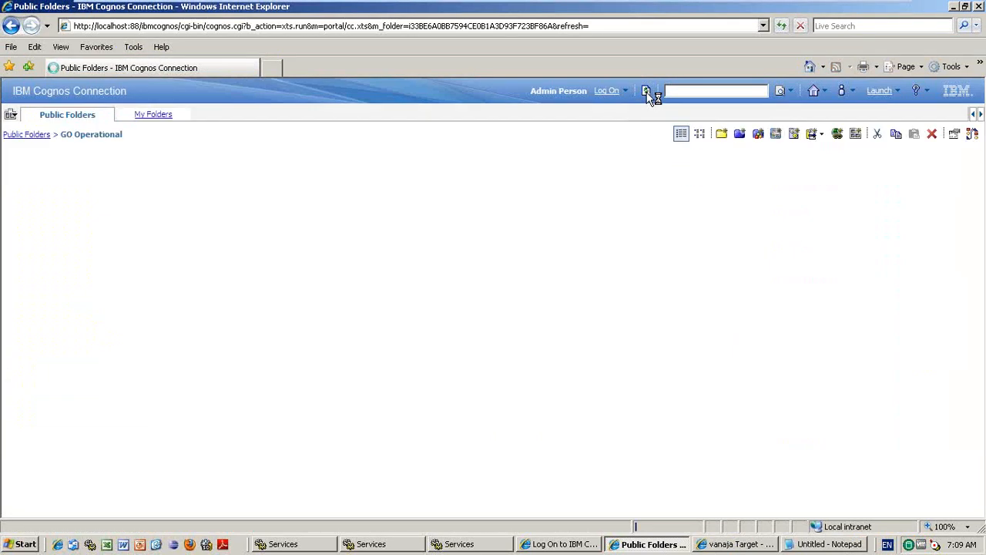
pyautogui.click(736, 544)
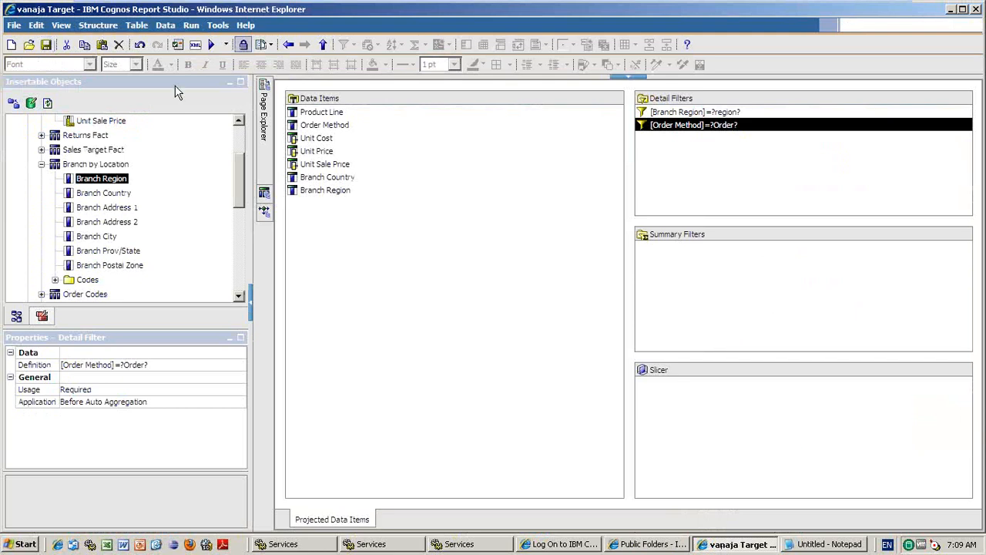
pyautogui.click(635, 537)
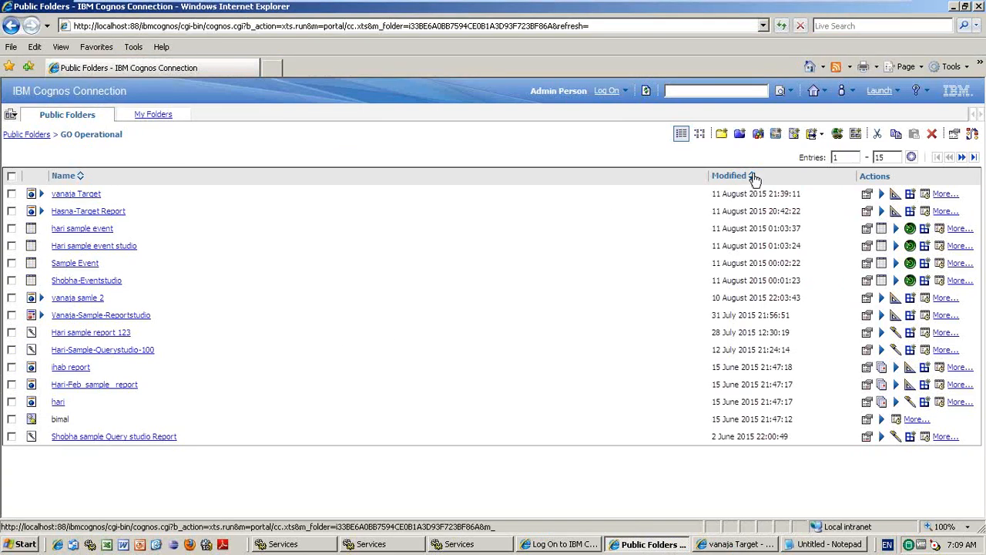
# Sort the GO Operational entries by modification date, newest first, and open the newly saved Target report in Report Studio.
pyautogui.click(753, 177)
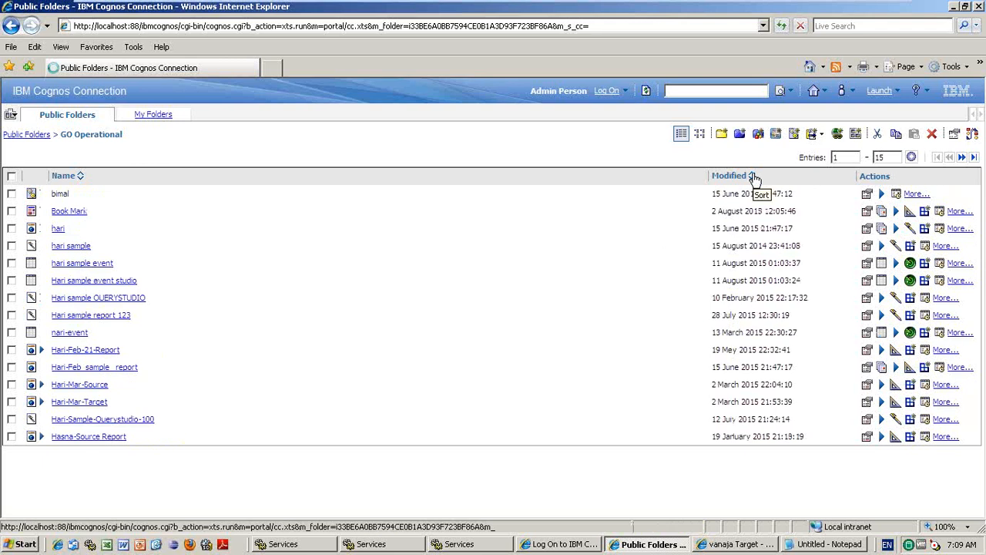
pyautogui.click(754, 177)
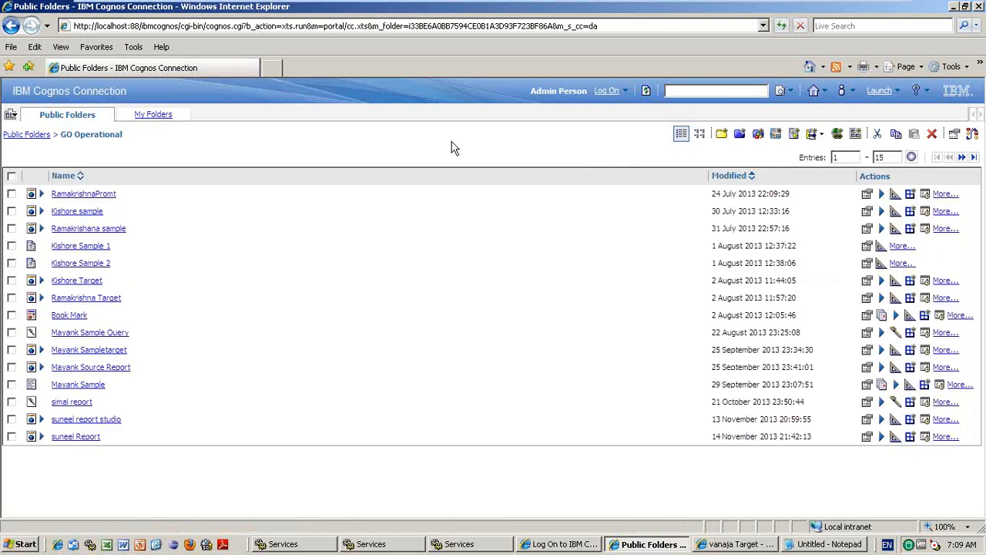
pyautogui.click(752, 176)
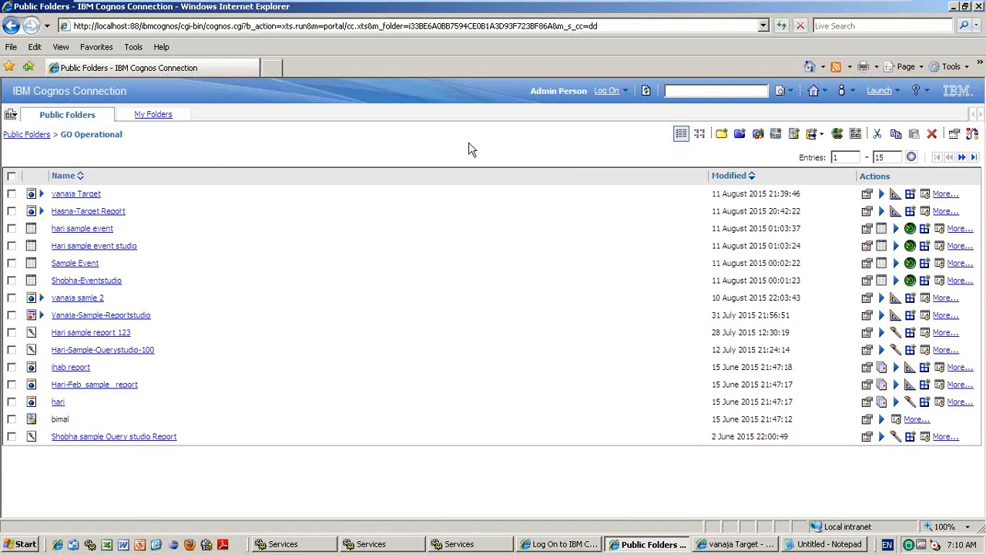
pyautogui.click(896, 198)
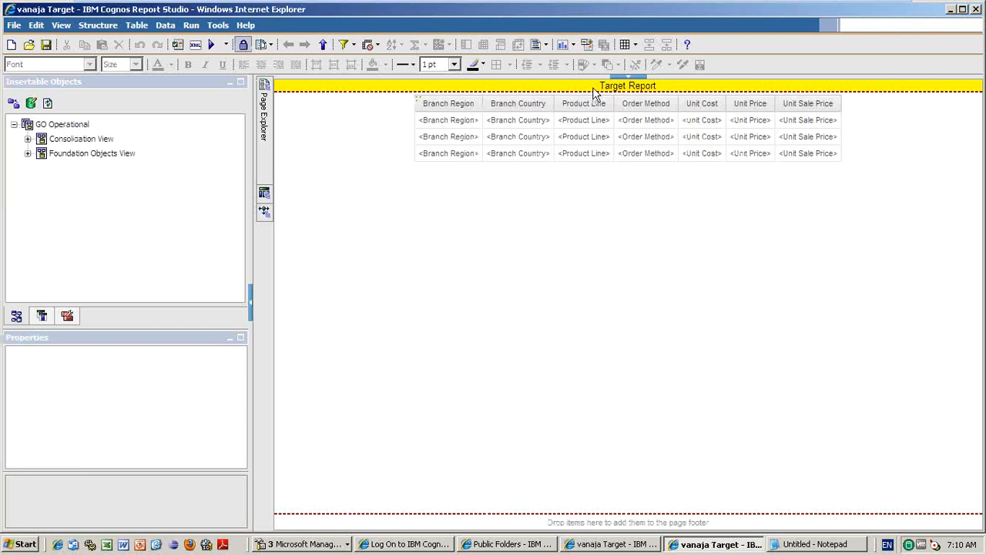
# Create a new List report based on the GO Operational package.
pyautogui.click(262, 194)
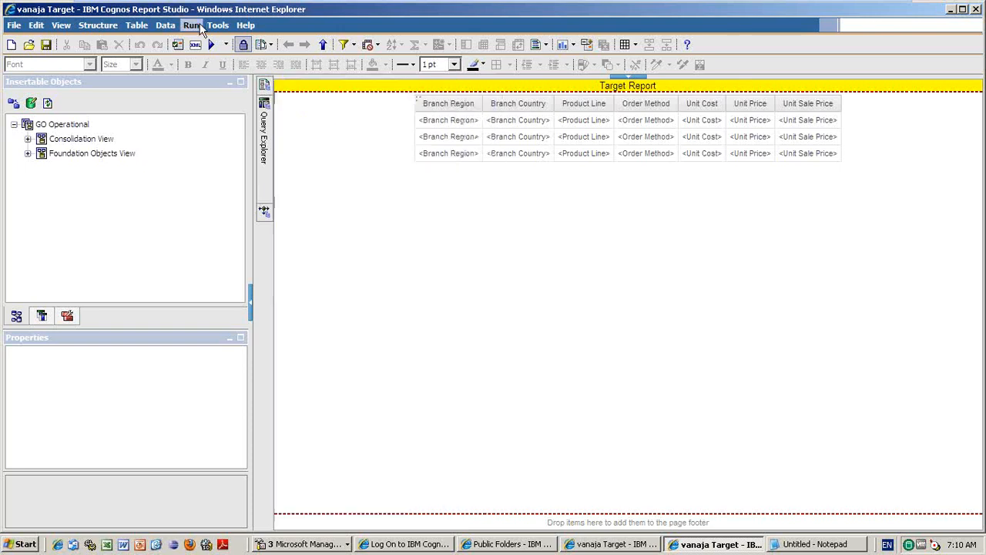
pyautogui.click(12, 48)
pyautogui.click(408, 231)
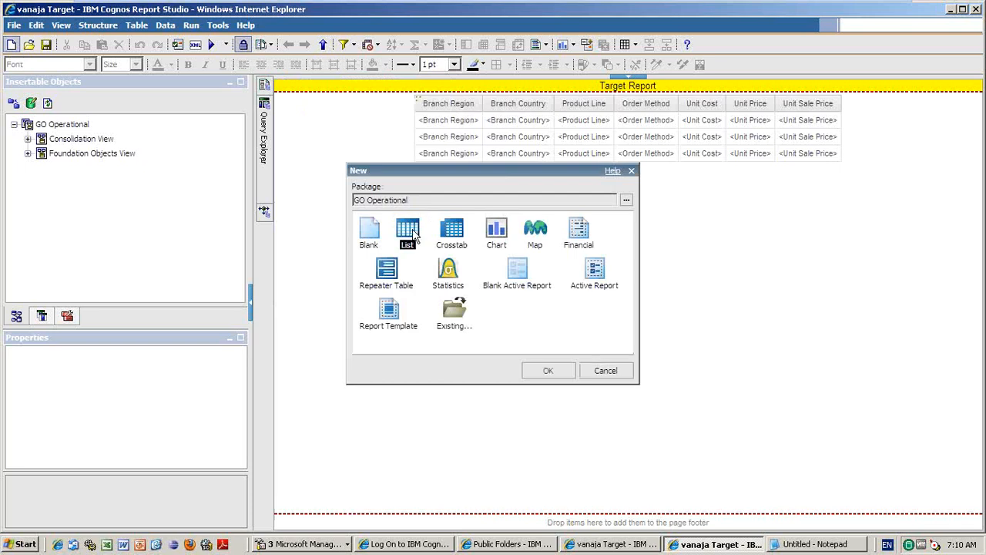
pyautogui.click(548, 369)
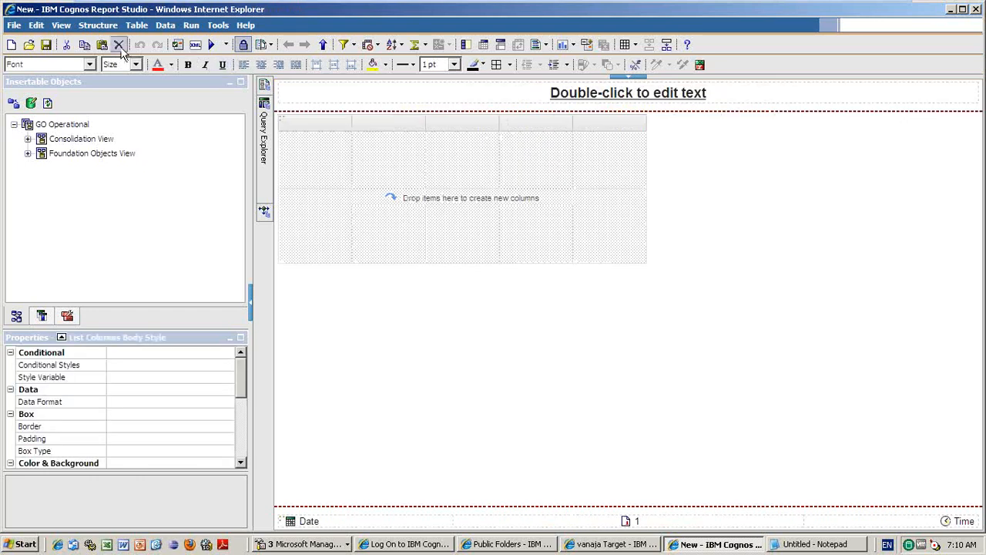
# Delete the empty list from the report page and insert a crosstab in its place.
pyautogui.click(119, 45)
pyautogui.click(74, 317)
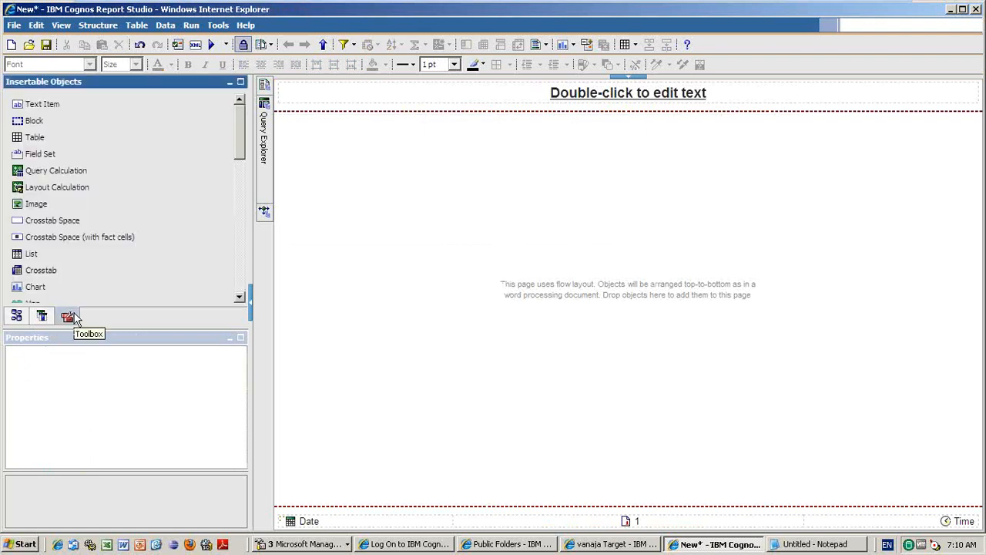
pyautogui.moveTo(238, 131); pyautogui.dragTo(211, 153)
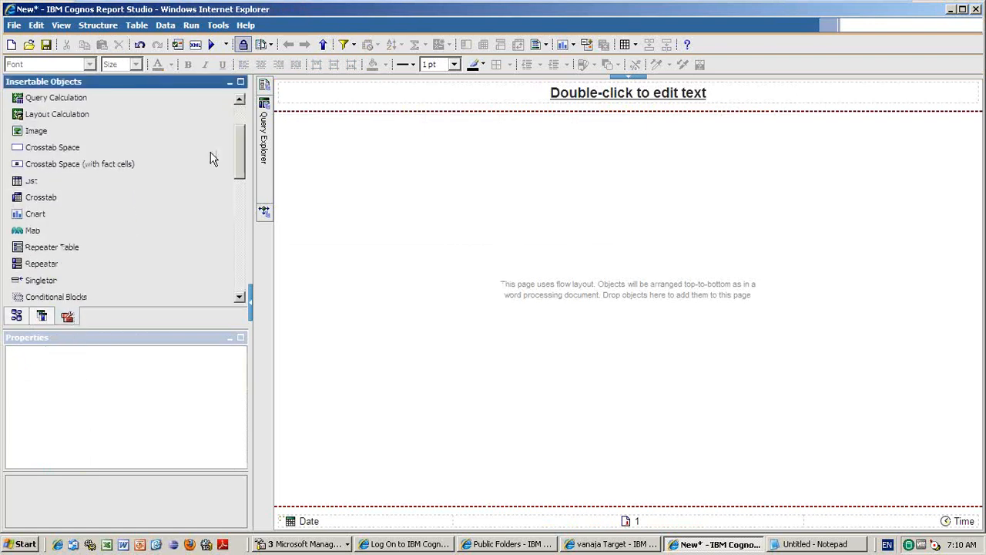
pyautogui.moveTo(66, 198); pyautogui.dragTo(515, 223)
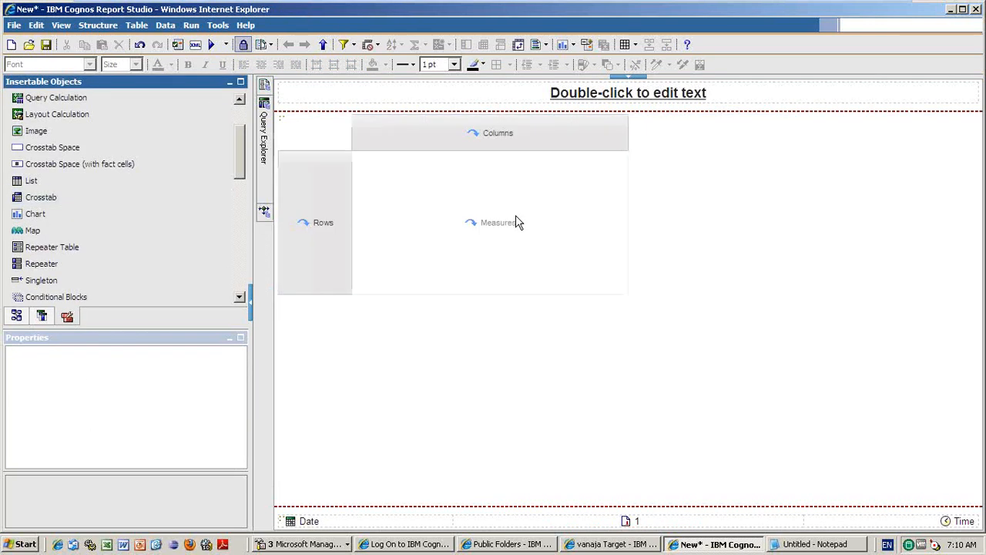
# Add Branch Region from Branch by Location in the Consolidation View as the crosstab's rows.
pyautogui.click(17, 316)
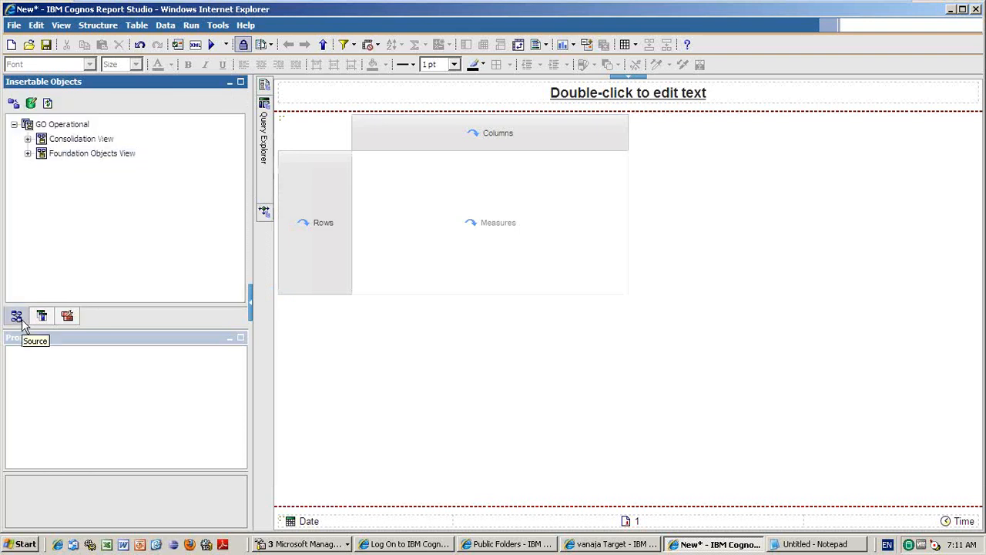
pyautogui.click(28, 139)
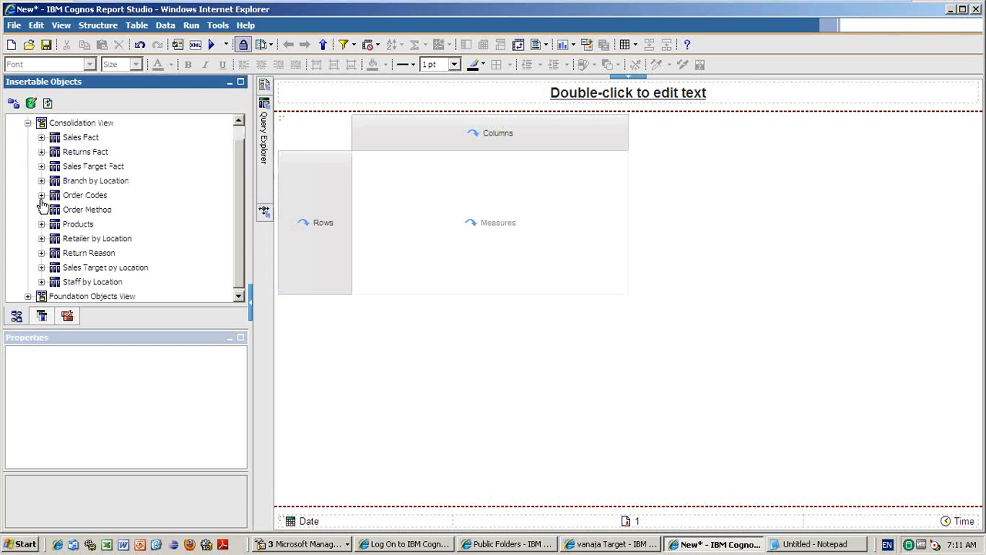
pyautogui.click(41, 180)
pyautogui.moveTo(100, 178); pyautogui.dragTo(289, 236)
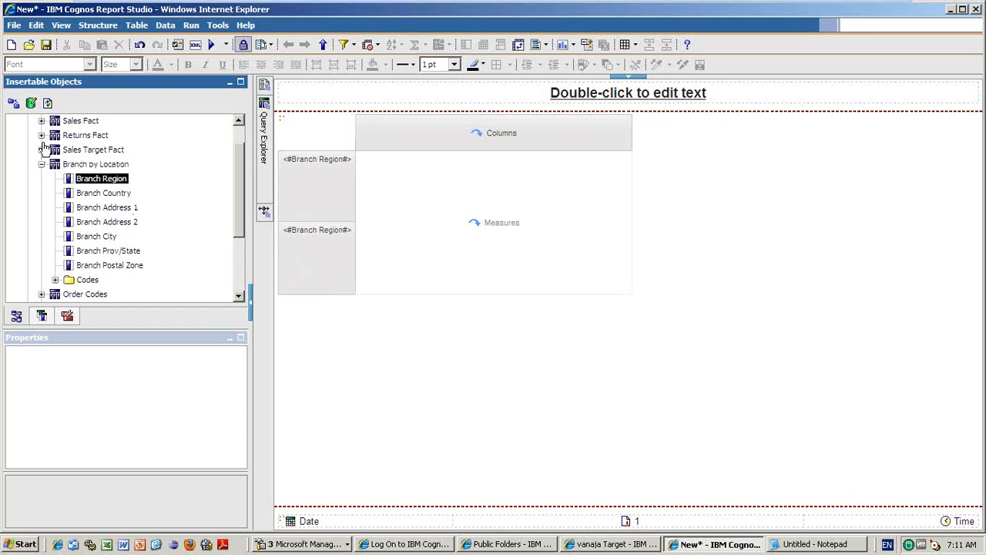
# Add Order Method as the crosstab's columns and Quantity from Sales Fact as its measure.
pyautogui.moveTo(240, 193); pyautogui.dragTo(239, 170)
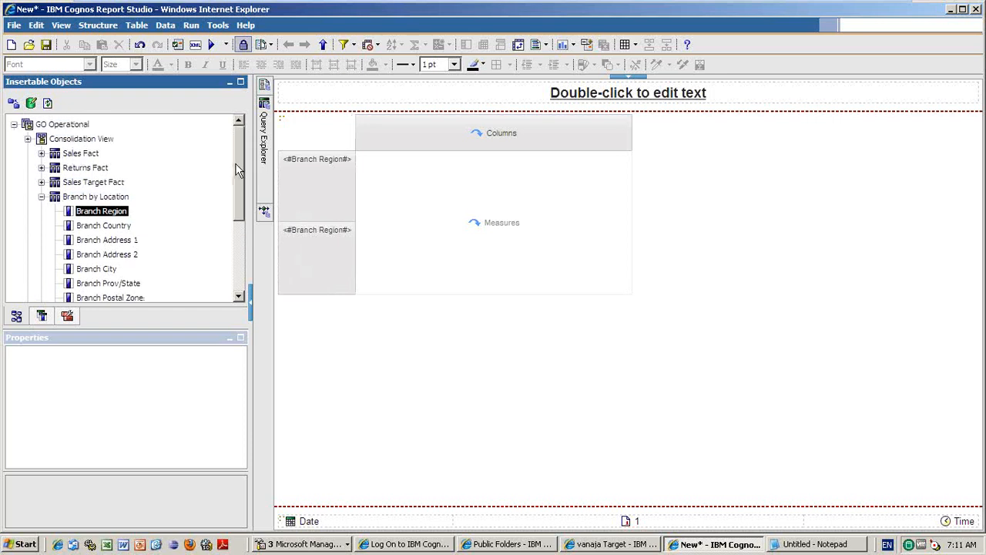
pyautogui.click(42, 197)
pyautogui.click(42, 225)
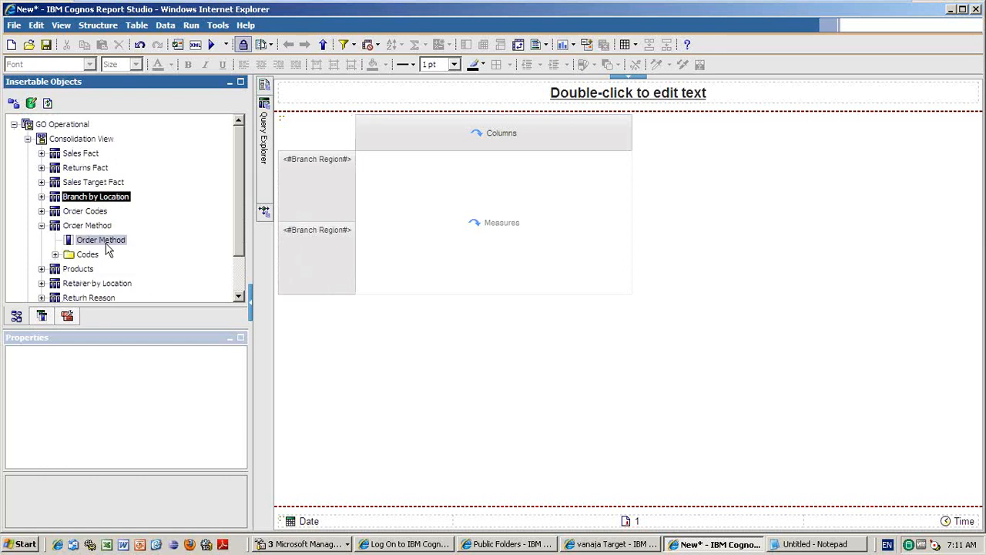
pyautogui.moveTo(100, 240); pyautogui.dragTo(434, 142)
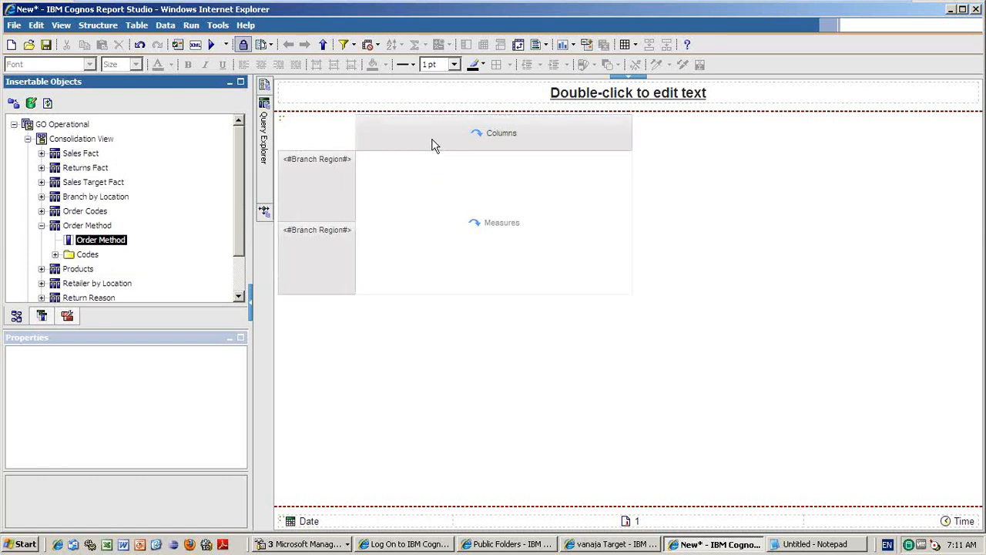
pyautogui.click(42, 153)
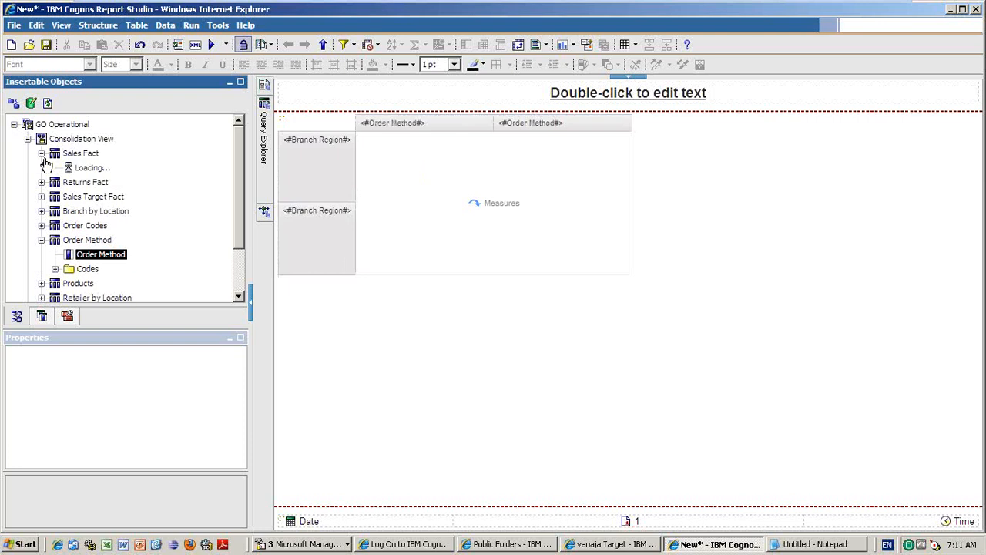
pyautogui.moveTo(91, 167); pyautogui.dragTo(459, 187)
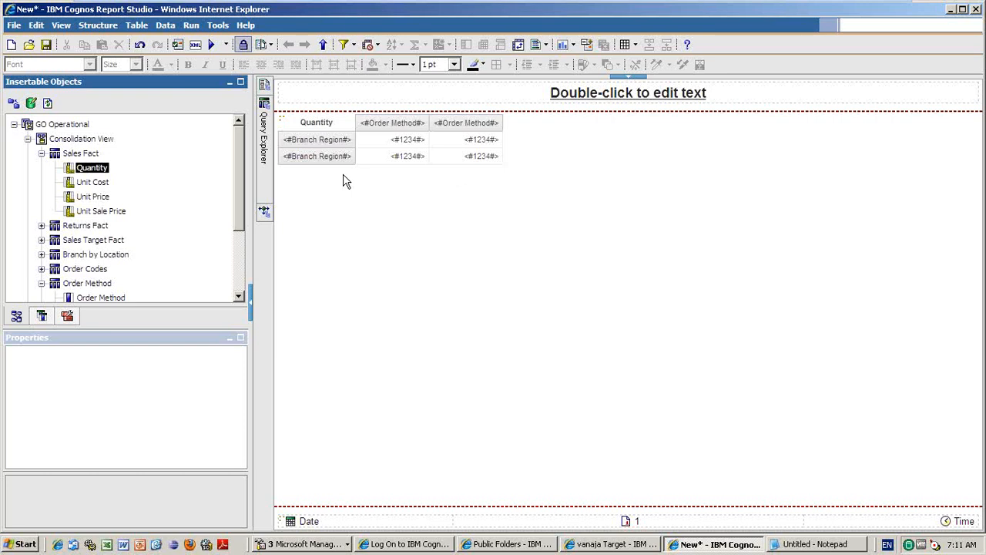
# Unlock the report page objects and select the text item inside the crosstab's measure cells.
pyautogui.click(423, 157)
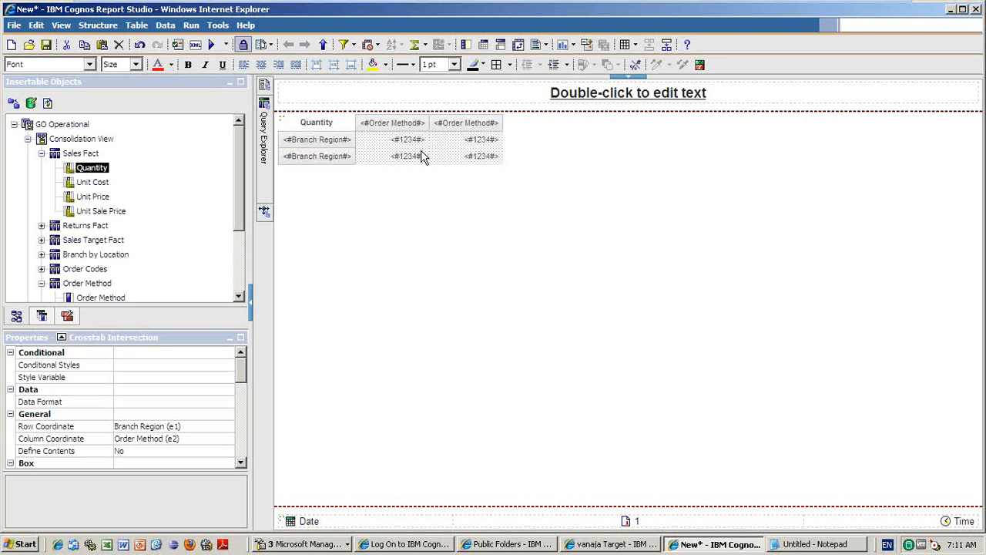
pyautogui.click(243, 46)
pyautogui.click(330, 142)
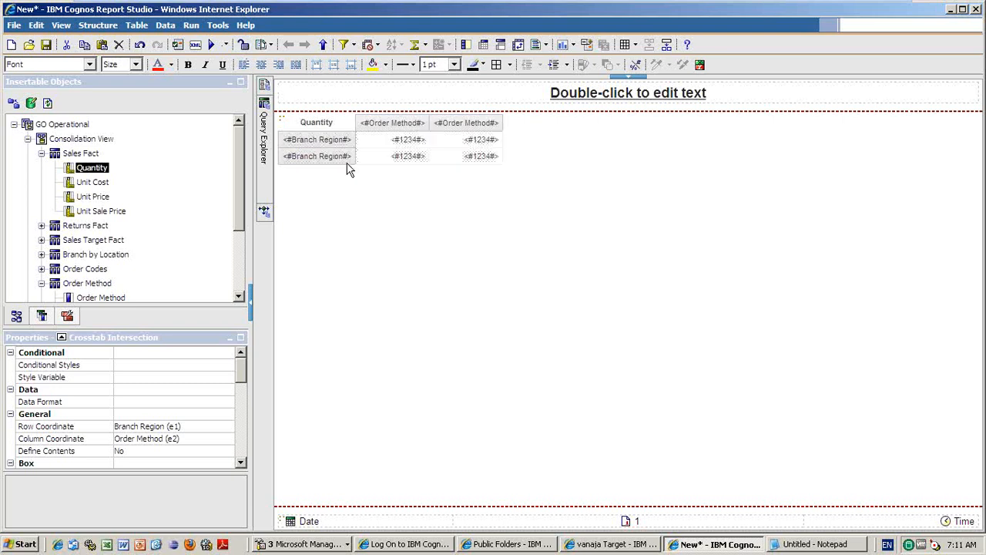
pyautogui.click(413, 143)
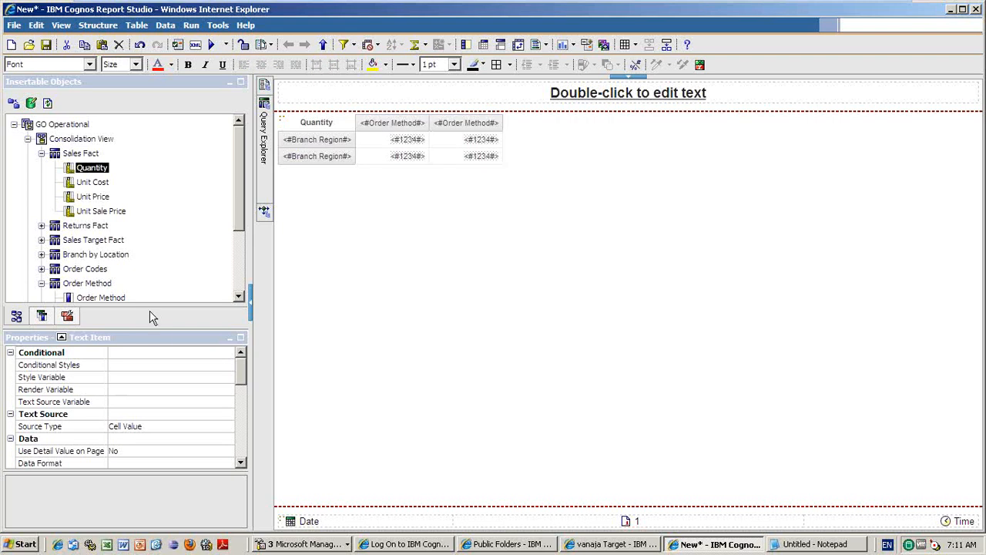
# Create a new drill-through definition for the text item in the crosstab's measure cells.
pyautogui.click(242, 424)
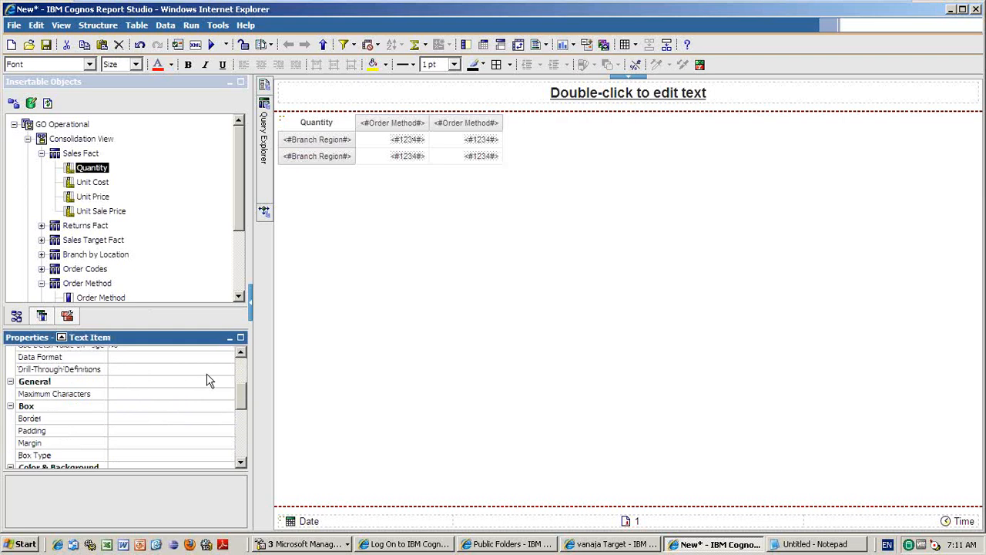
pyautogui.click(227, 371)
pyautogui.click(228, 371)
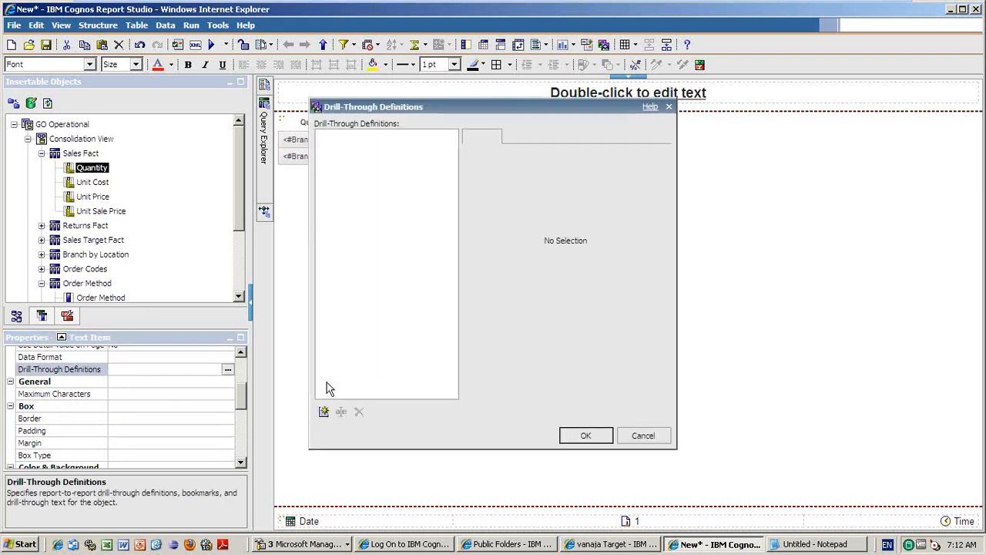
pyautogui.click(325, 412)
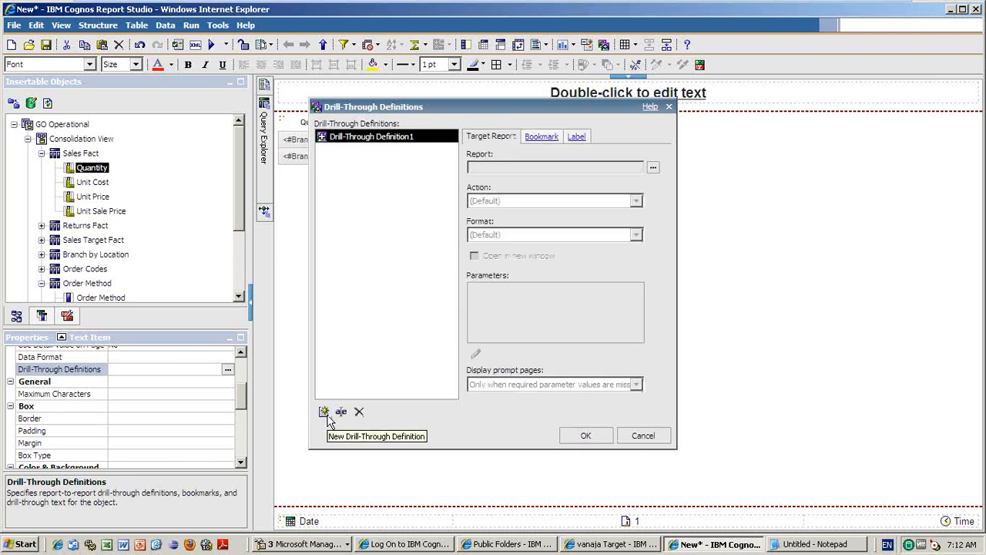
# Set the drill-through definition's target to the parameterised Target report saved in the GO Operational public folder.
pyautogui.click(652, 167)
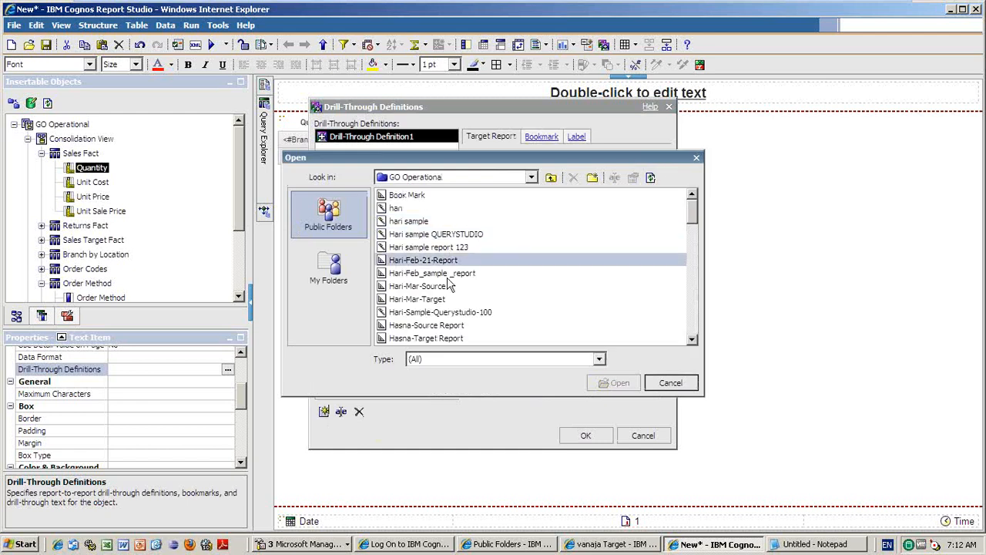
pyautogui.click(694, 331)
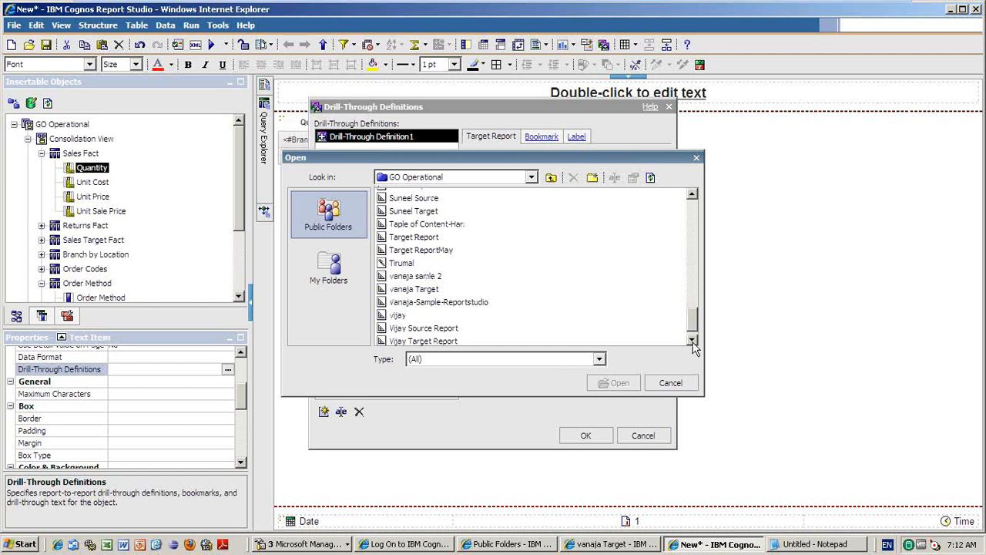
pyautogui.click(692, 340)
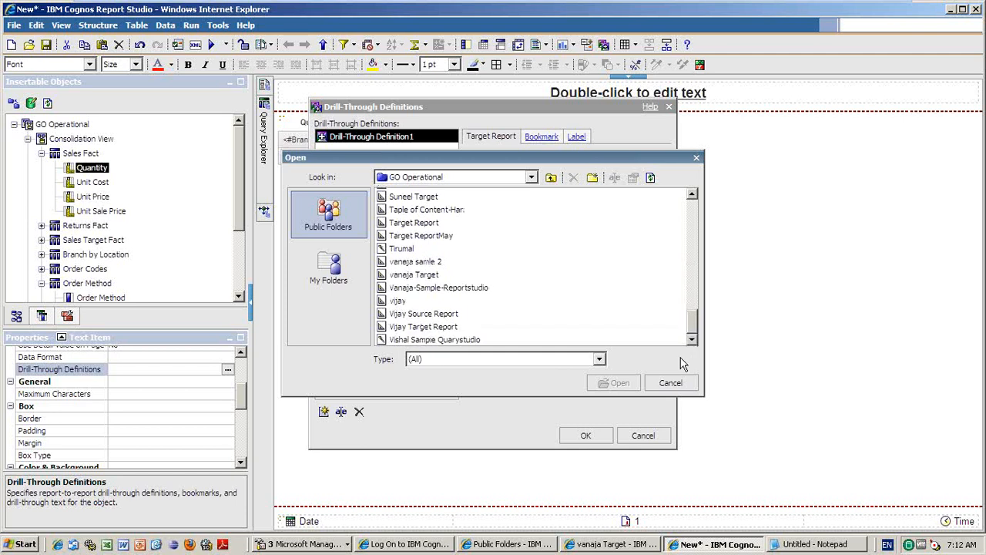
pyautogui.click(693, 196)
pyautogui.click(693, 196)
pyautogui.click(692, 196)
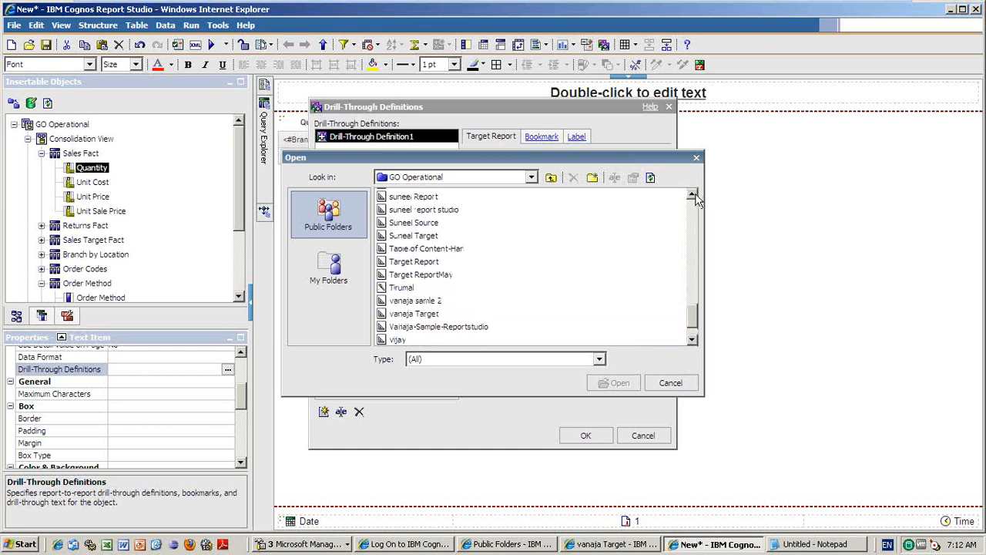
pyautogui.click(693, 195)
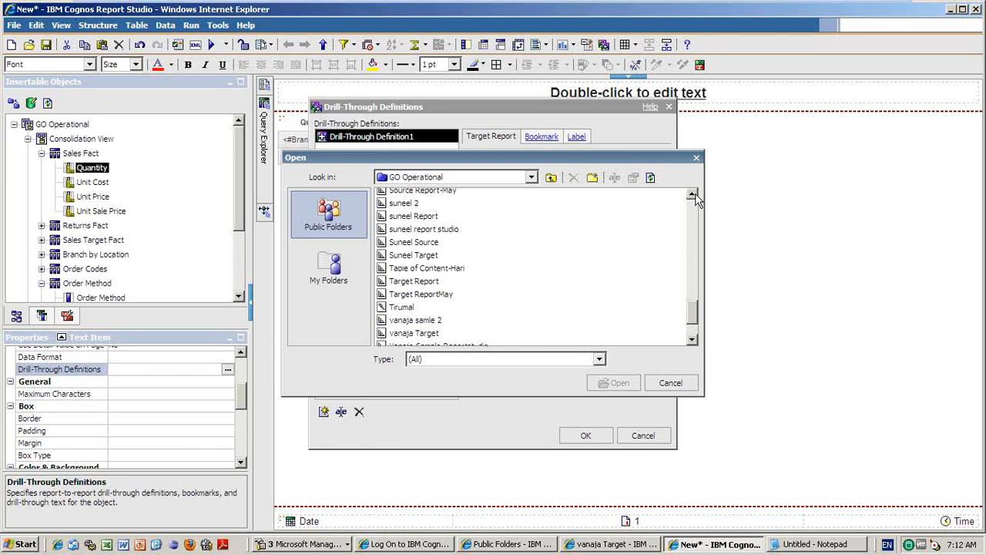
pyautogui.click(466, 335)
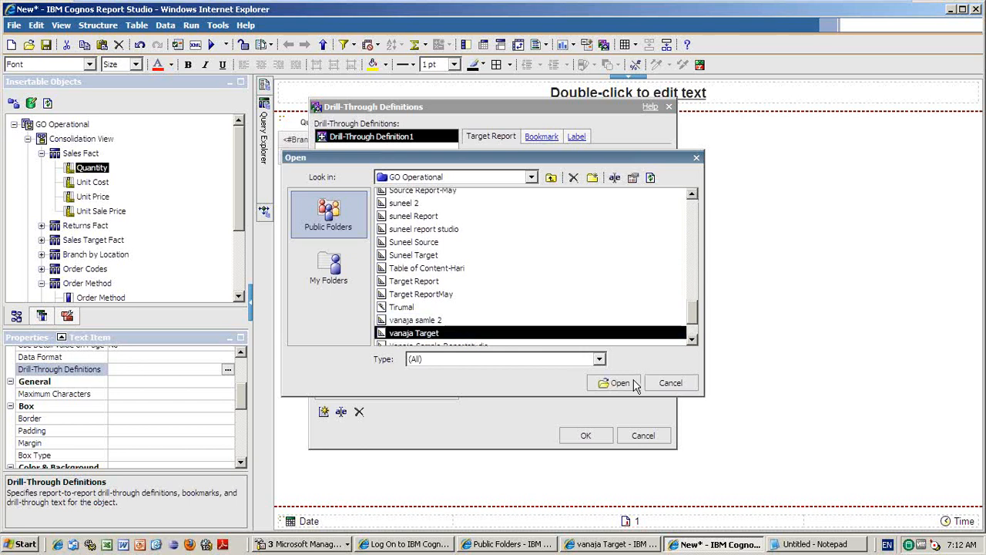
pyautogui.click(616, 383)
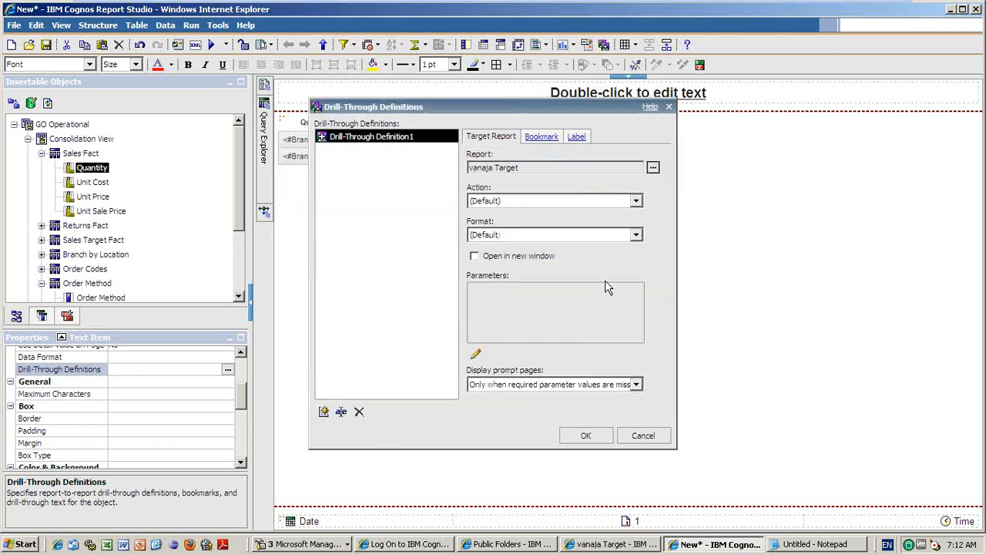
# Make the drill-through target report open in a new window, leaving its action at the default.
pyautogui.click(634, 201)
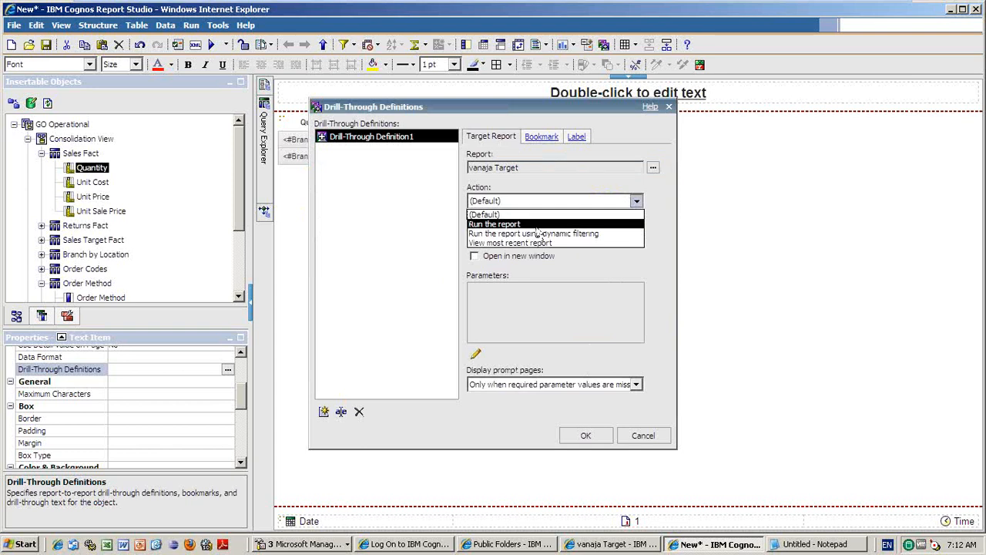
pyautogui.click(641, 280)
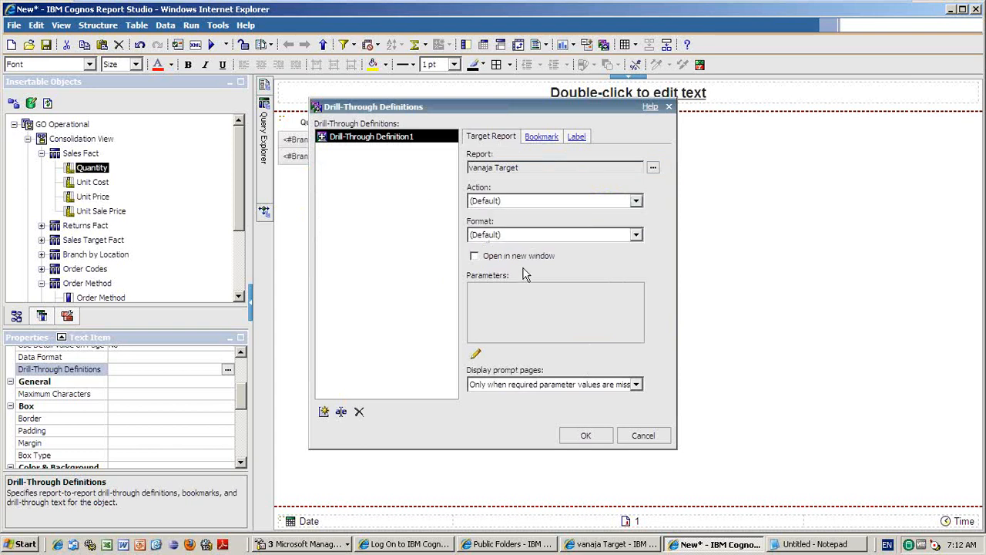
pyautogui.click(473, 256)
# Map the target report's Order parameter to pass the data item value of Order Method.
pyautogui.click(476, 355)
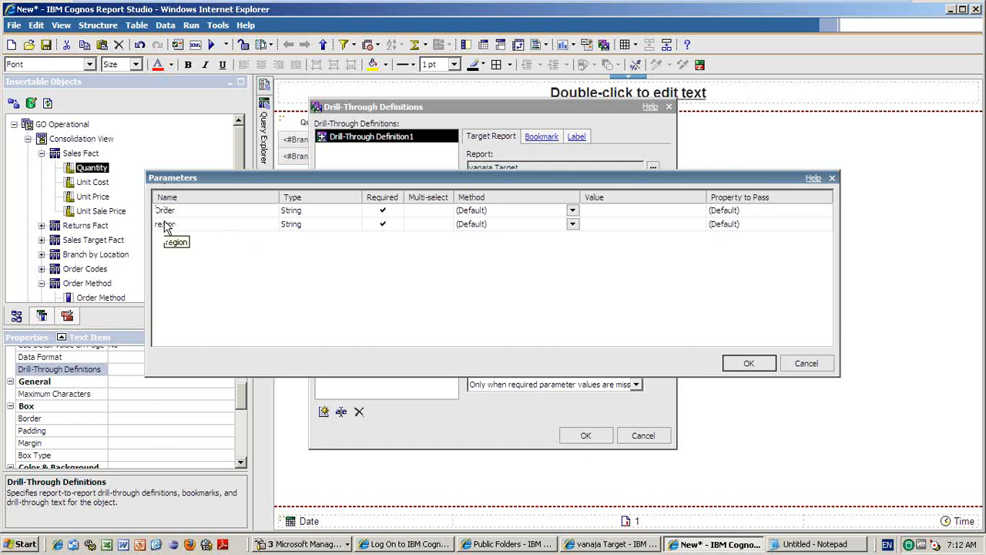
pyautogui.click(572, 211)
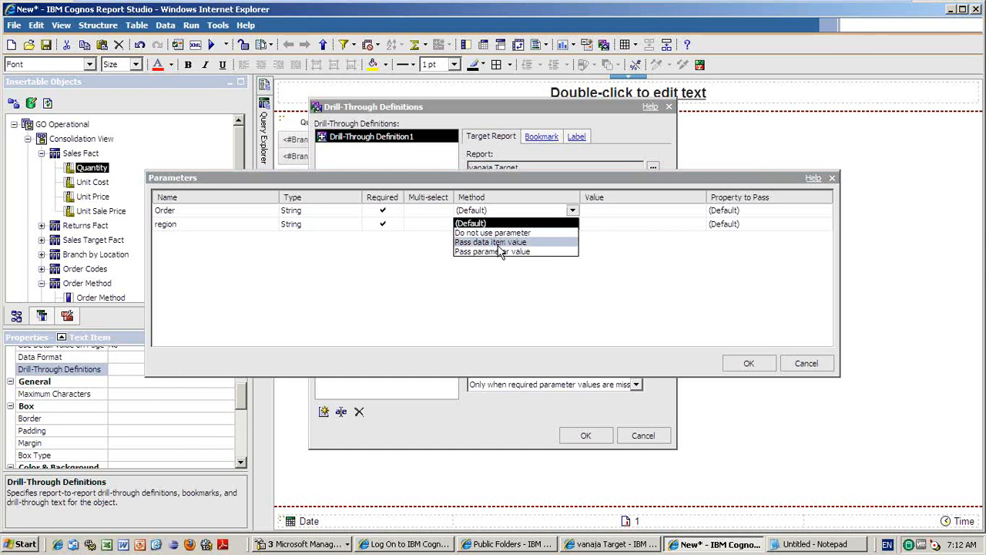
pyautogui.click(499, 244)
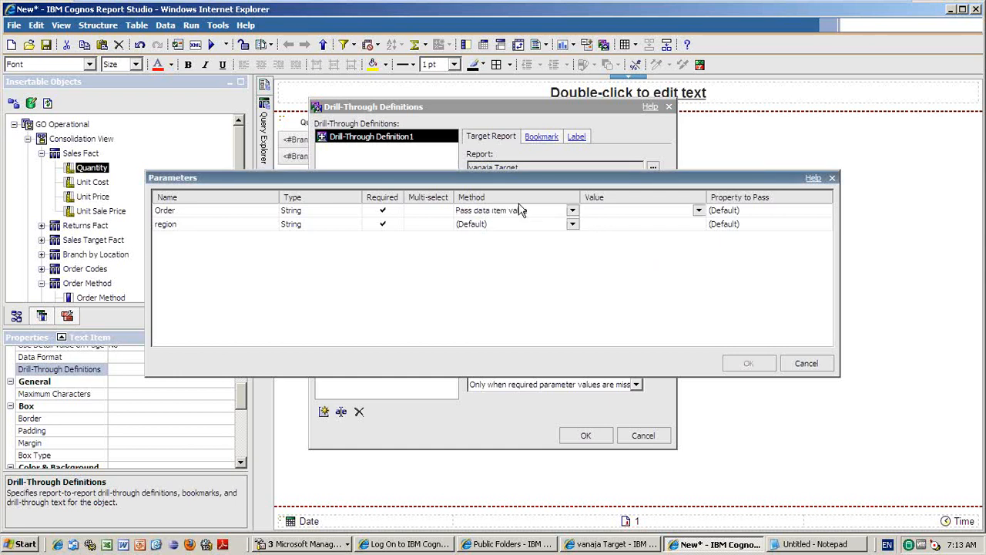
pyautogui.click(699, 210)
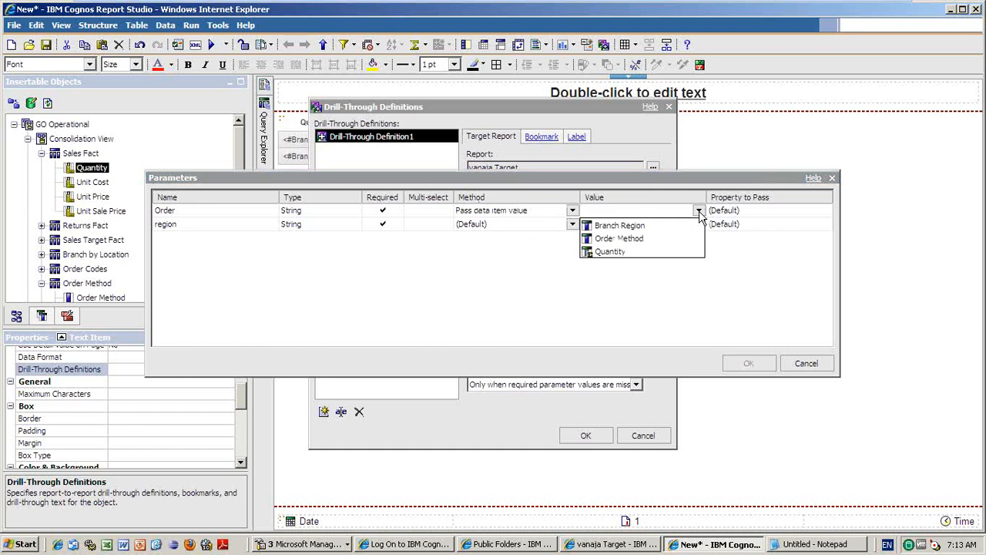
pyautogui.click(624, 239)
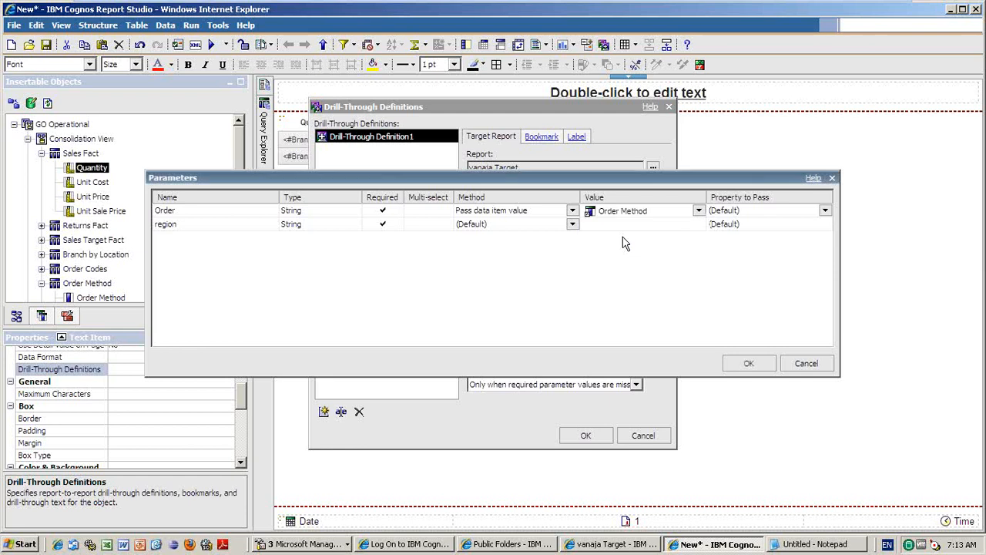
# Map the region parameter to pass the data item value of Branch Region and apply the drill-through definition.
pyautogui.click(573, 224)
pyautogui.click(510, 257)
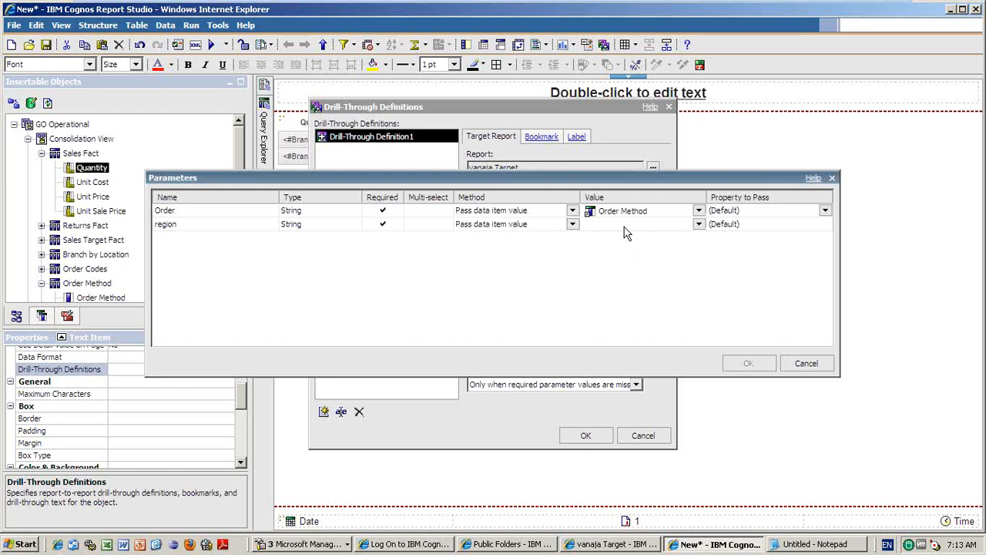
pyautogui.click(699, 224)
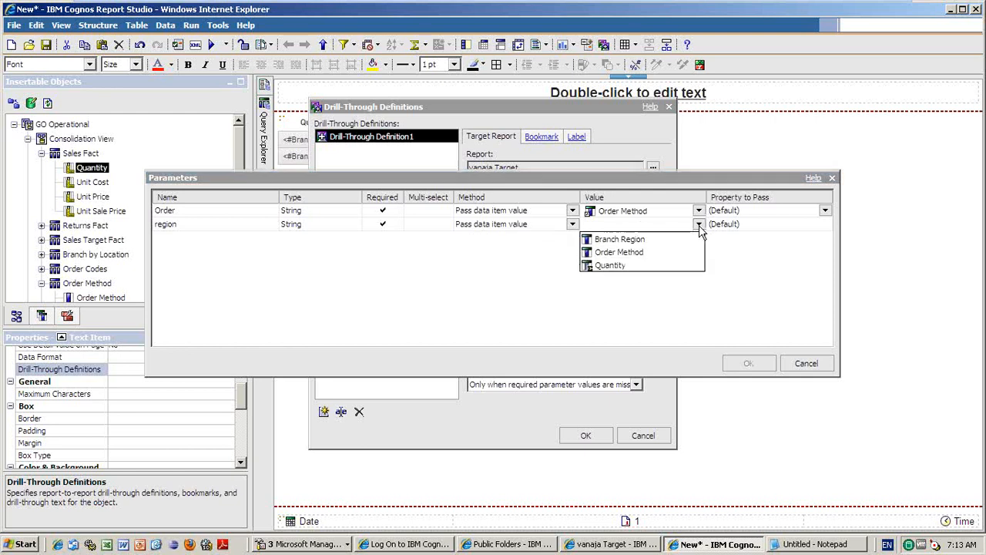
pyautogui.click(628, 239)
pyautogui.click(749, 362)
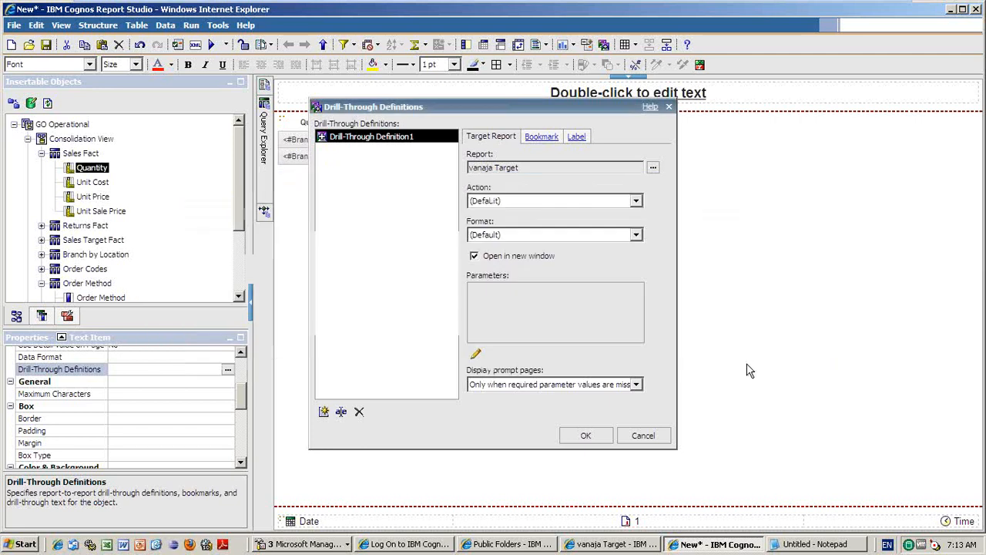
pyautogui.click(590, 435)
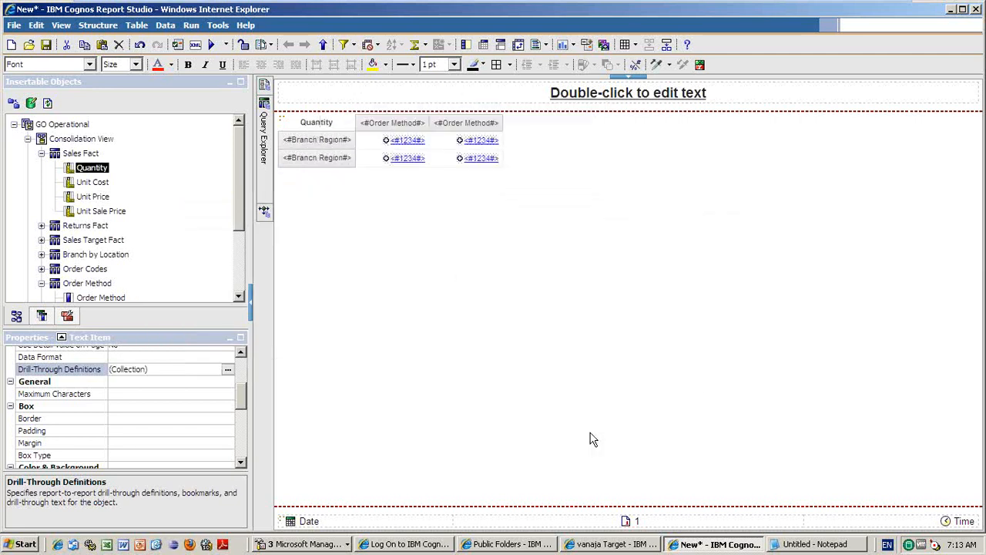
# Run the source report and drill through from the Americas E-mail quantity to view the filtered target report, then close it.
pyautogui.click(212, 44)
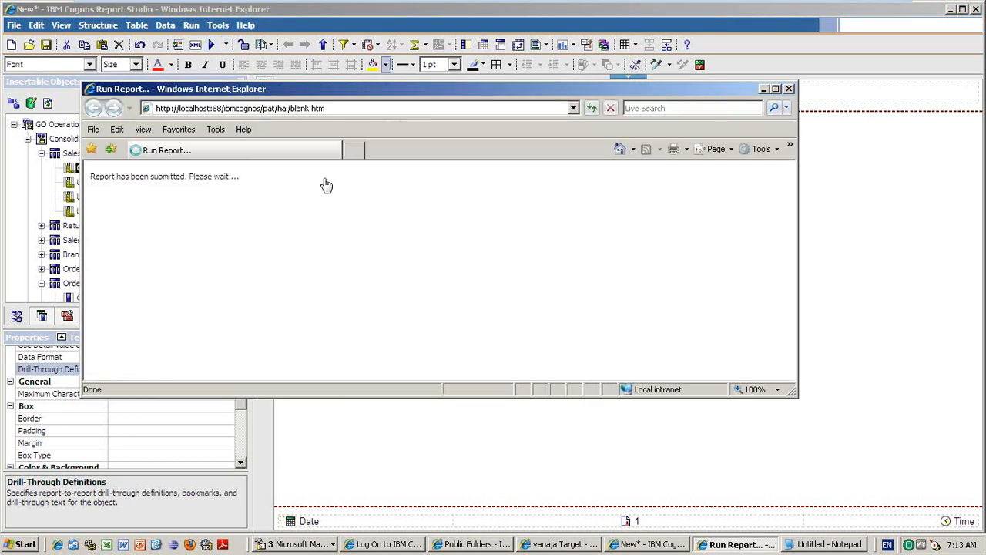
pyautogui.doubleClick(442, 87)
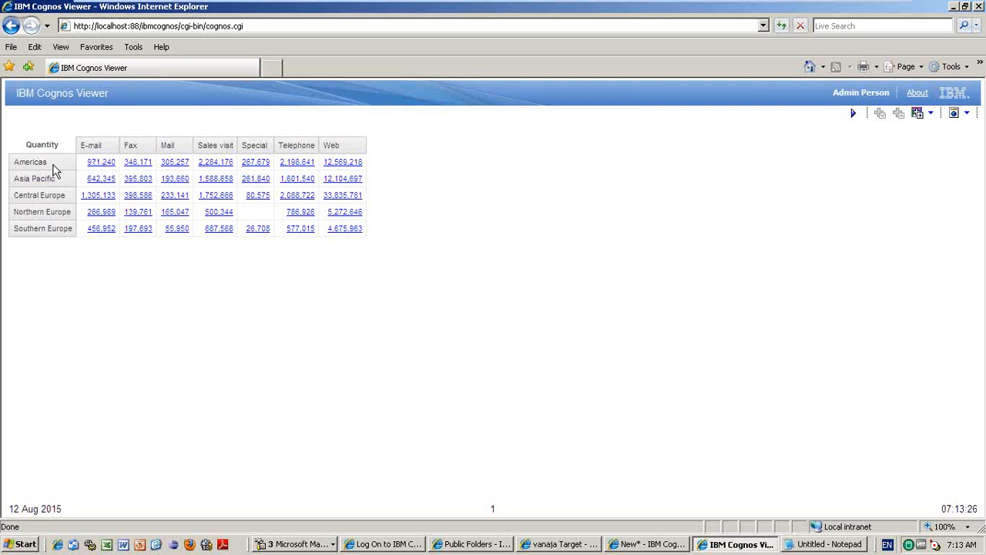
pyautogui.click(97, 164)
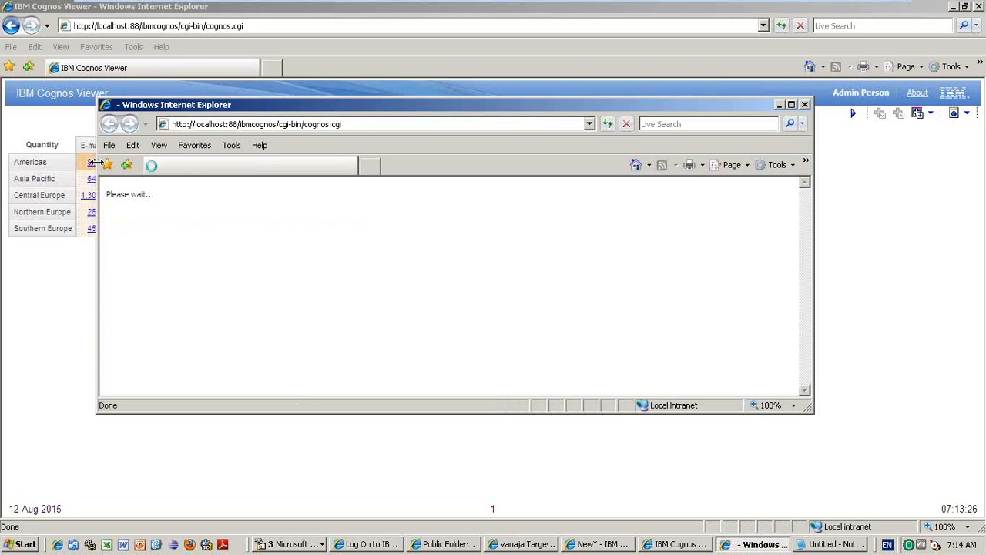
pyautogui.doubleClick(352, 108)
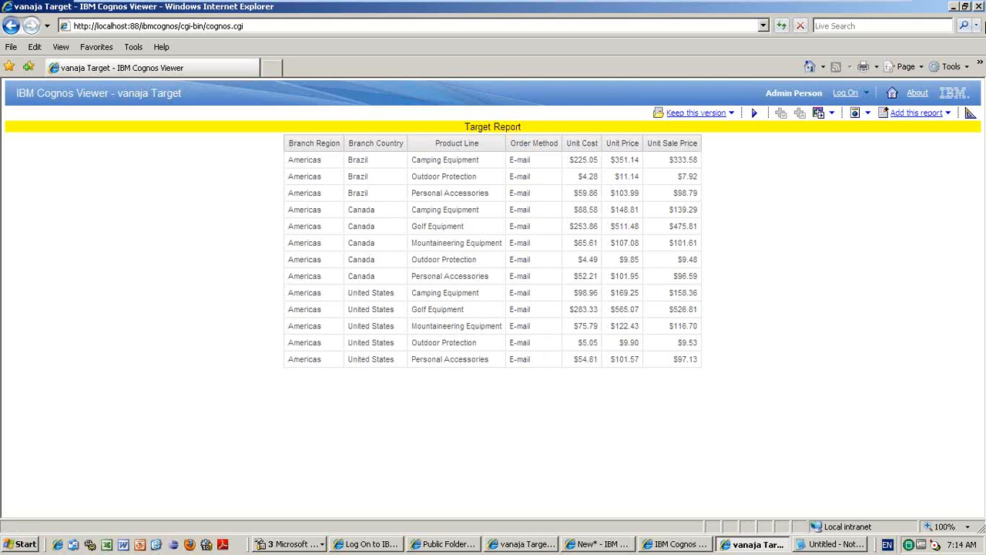
pyautogui.click(978, 7)
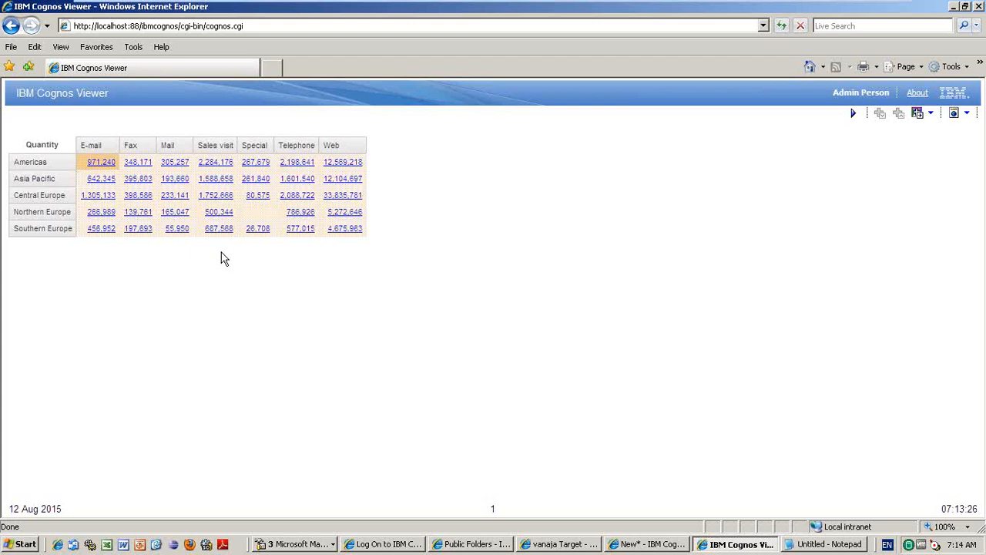
# Drill through from the Central Europe Telephone quantity, view the target report, and close it.
pyautogui.click(293, 199)
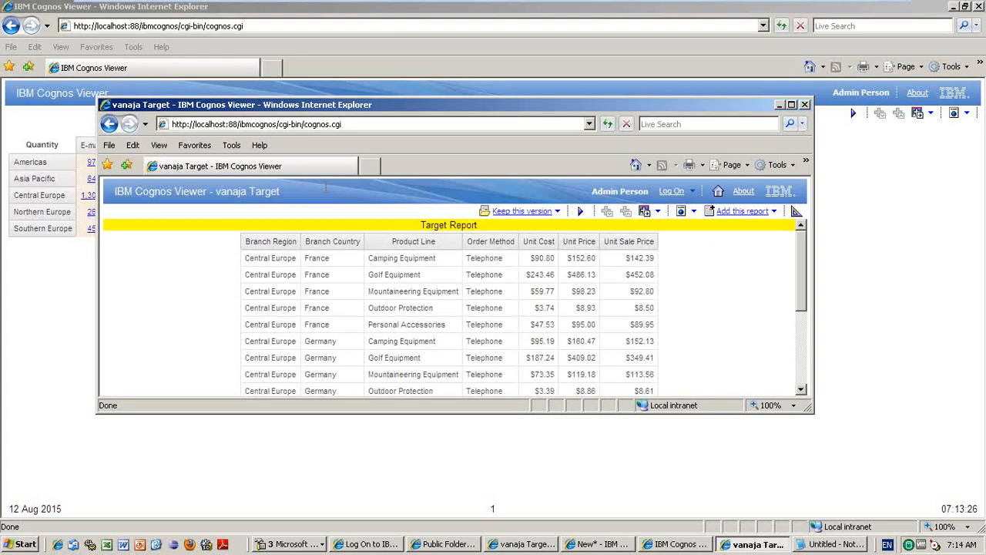
pyautogui.doubleClick(514, 104)
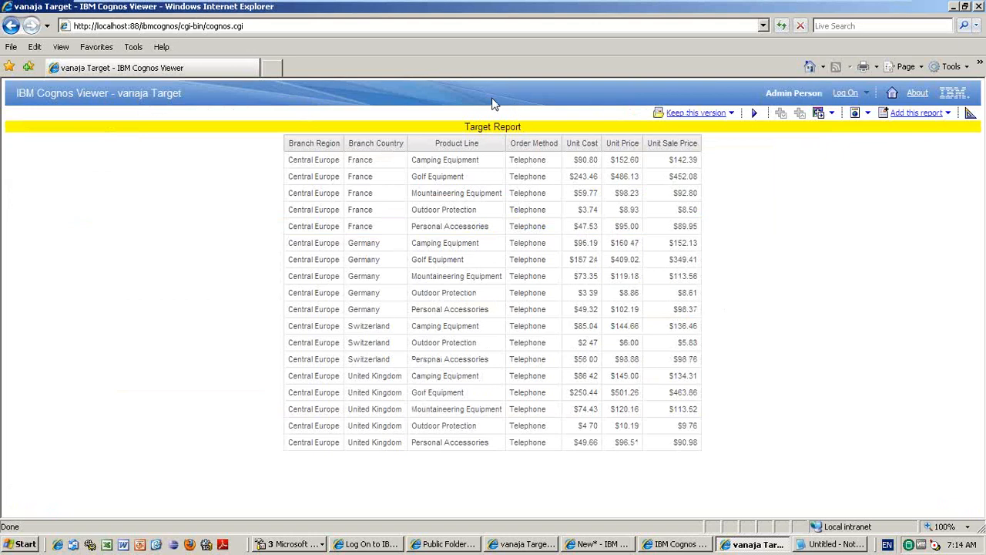
pyautogui.click(979, 6)
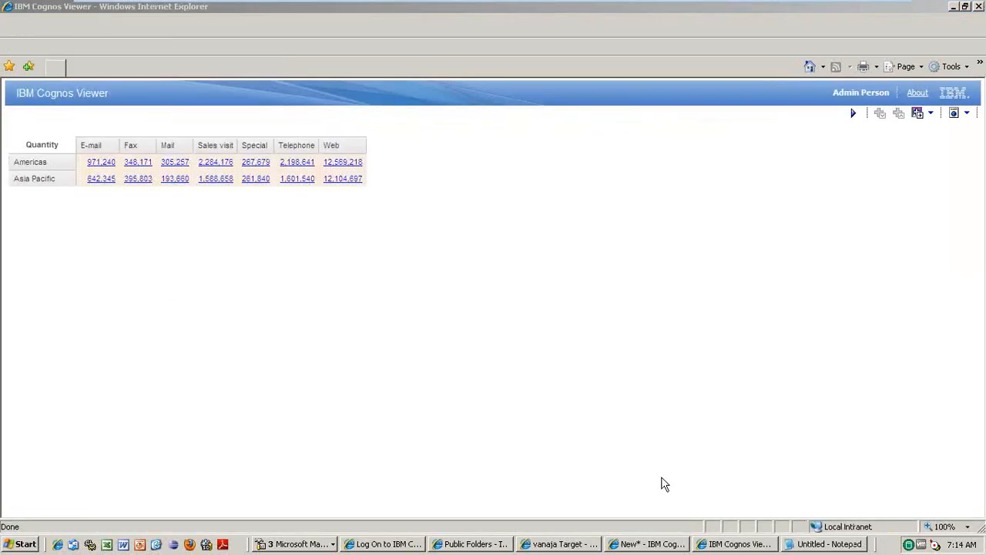
# Return to Report Studio and review the drill-through definition's parameter mappings and the available methods for passing Order.
pyautogui.click(638, 545)
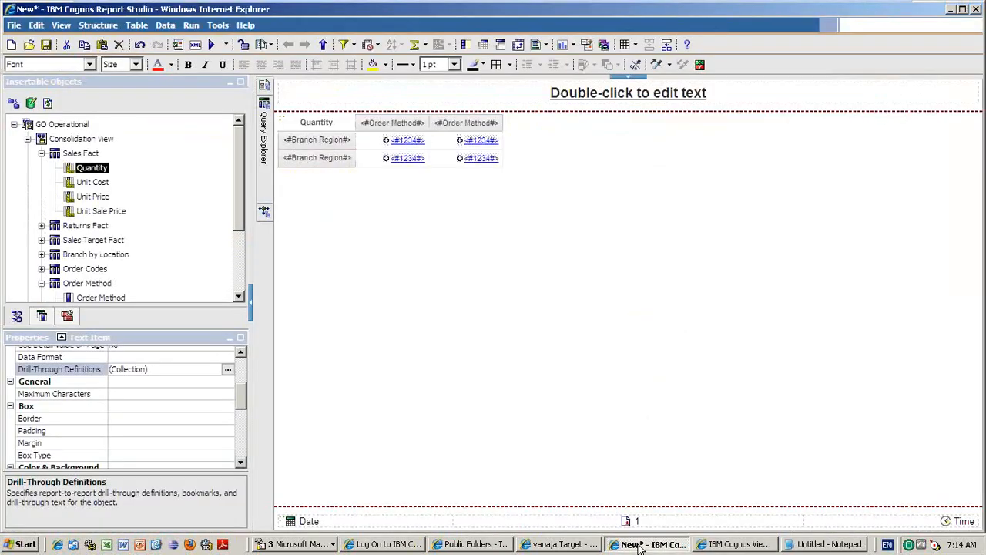
pyautogui.click(227, 369)
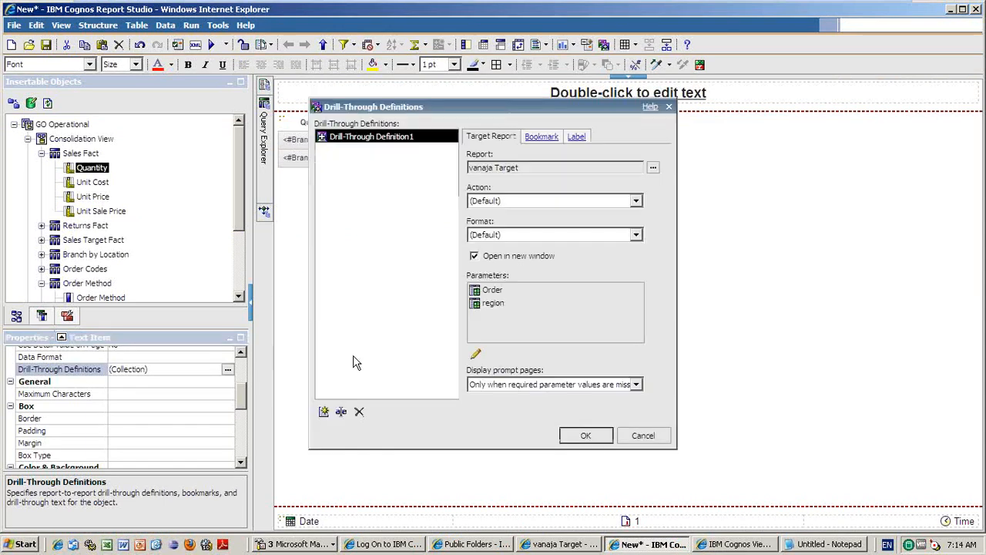
pyautogui.click(476, 357)
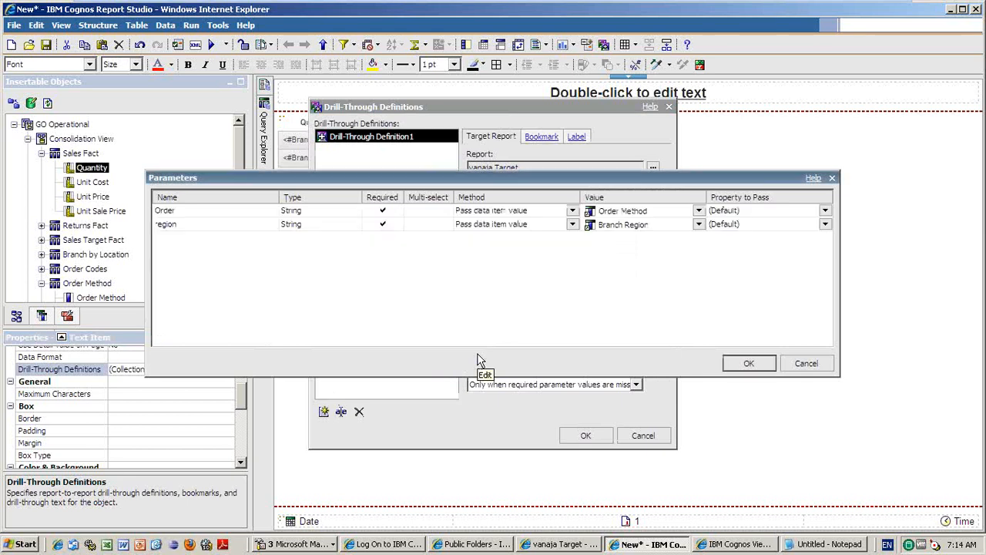
pyautogui.click(572, 212)
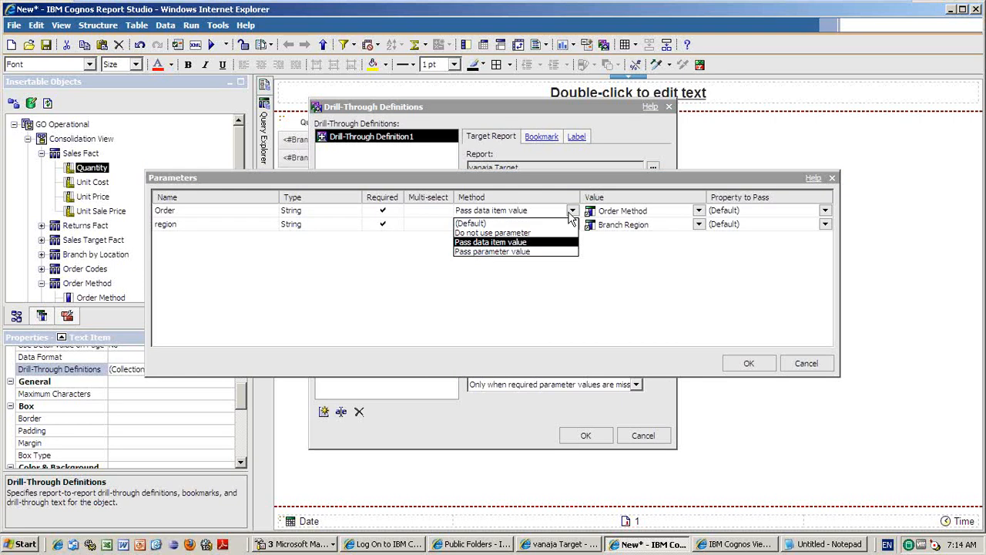
pyautogui.click(496, 241)
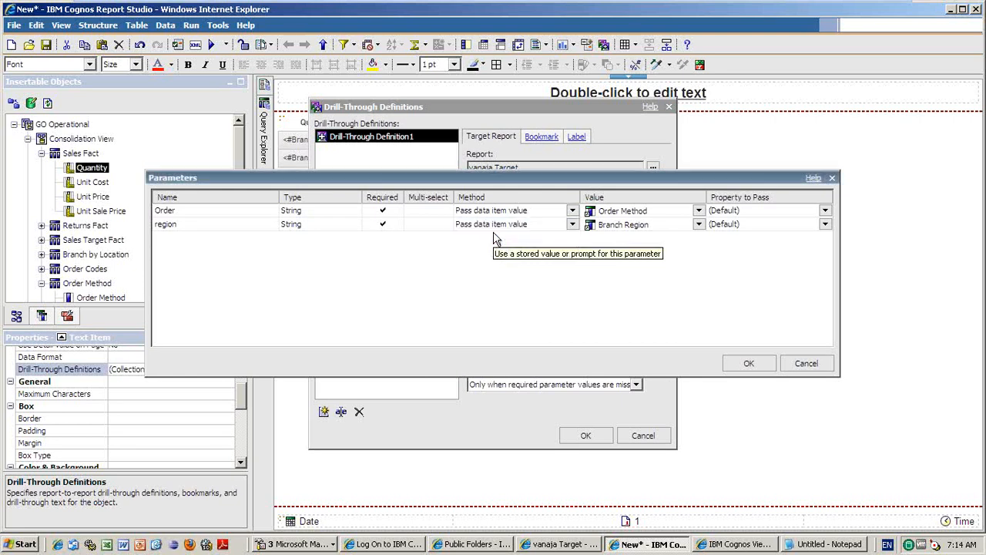
pyautogui.click(751, 363)
pyautogui.click(590, 436)
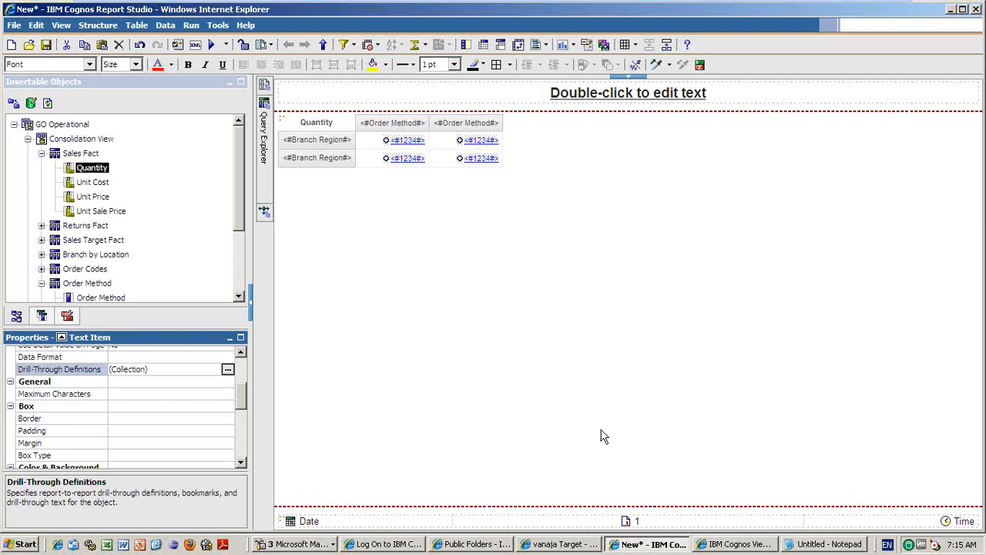
# Run the source report, drill through from the Americas Fax quantity with Fax as the Order Method prompt value, and close the target report.
pyautogui.click(212, 47)
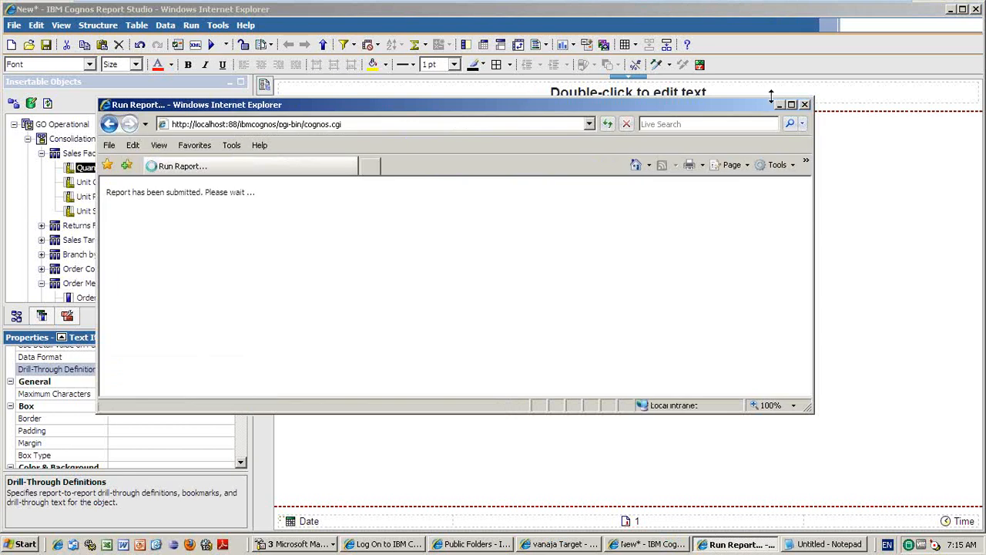
pyautogui.click(791, 106)
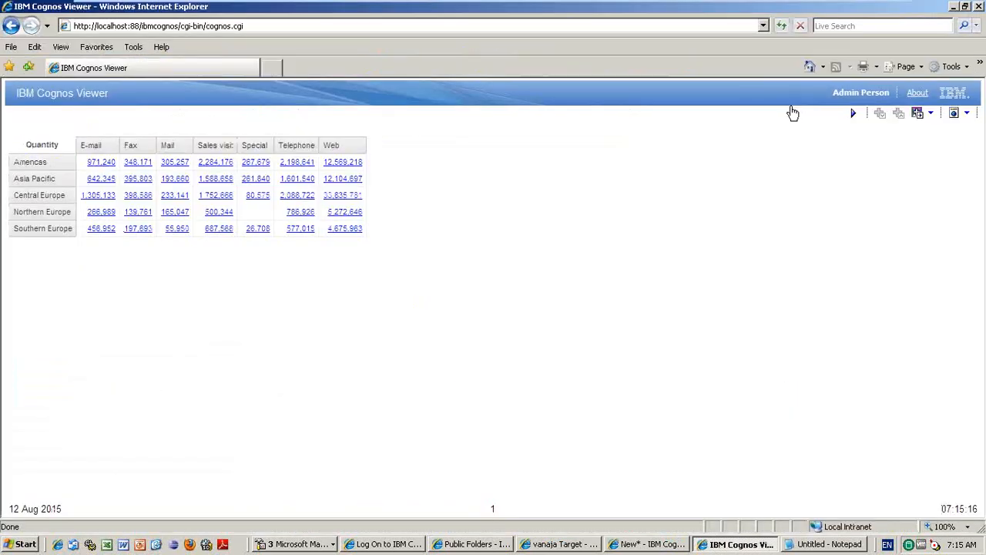
pyautogui.click(135, 165)
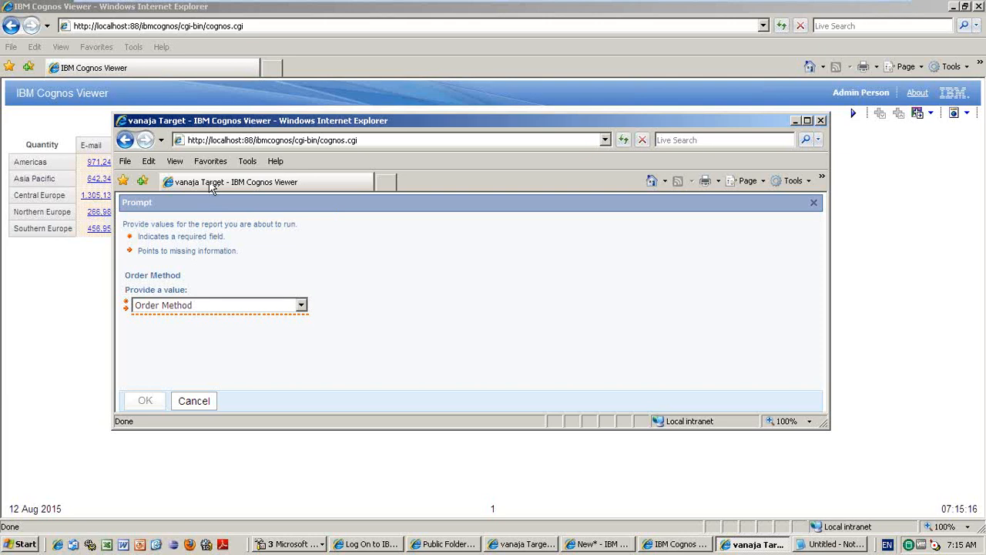
pyautogui.click(249, 306)
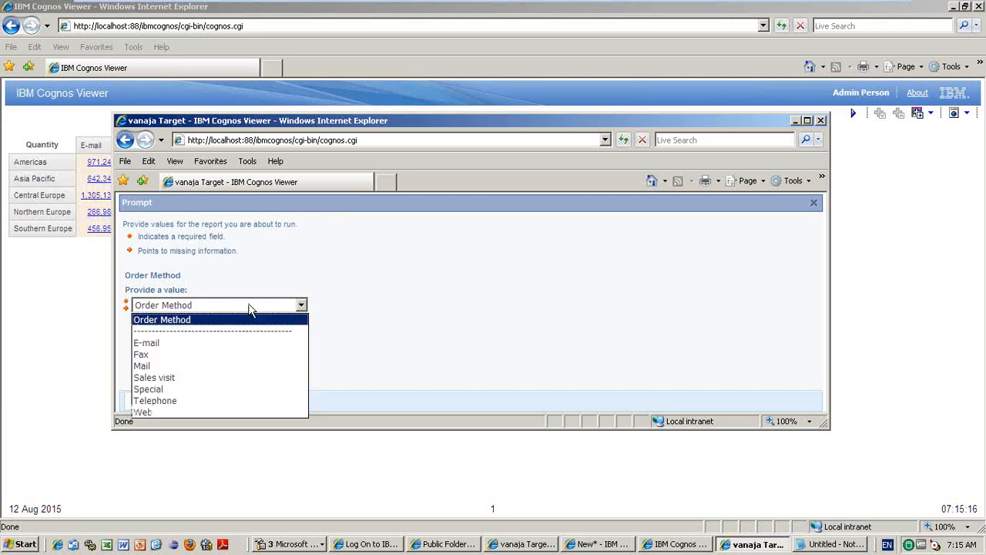
pyautogui.click(168, 355)
pyautogui.click(146, 402)
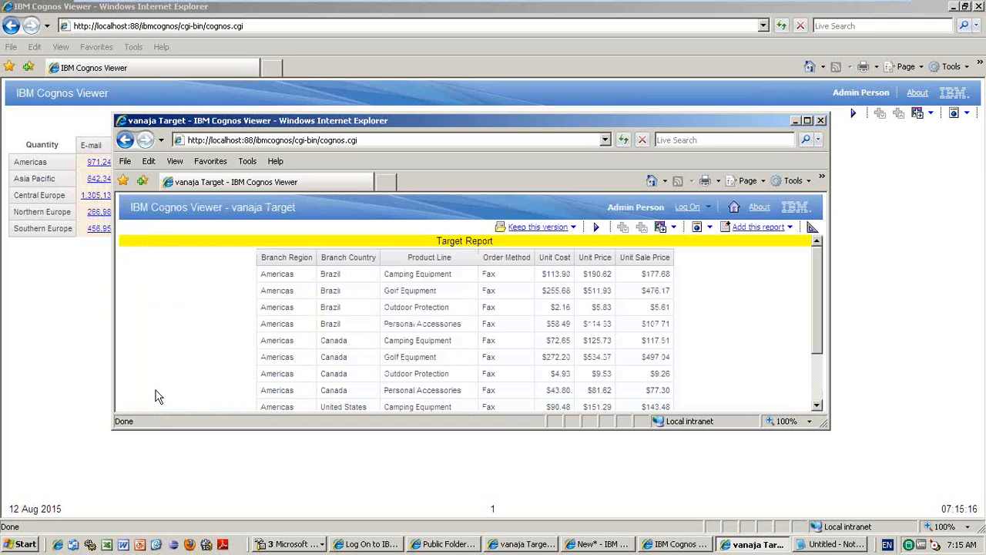
pyautogui.click(822, 121)
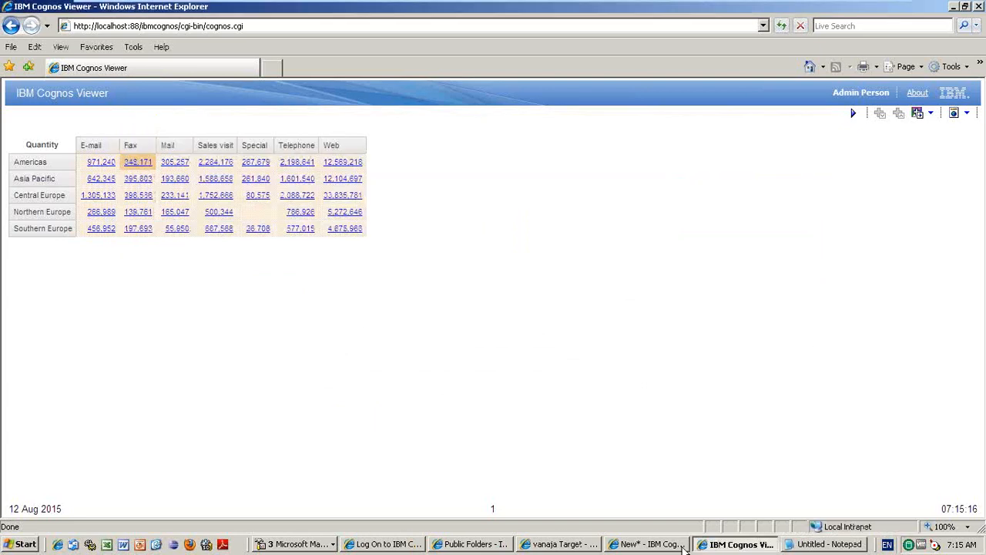
# Switch to the vanaja Target report, set the usage of its Order Method detail filter to Optional, and save the report.
pyautogui.click(547, 549)
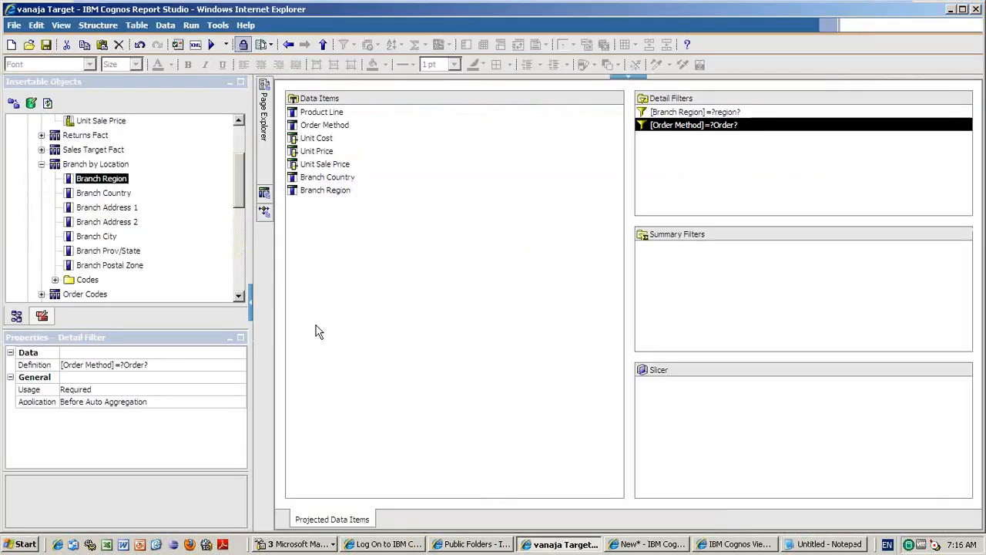
pyautogui.click(238, 389)
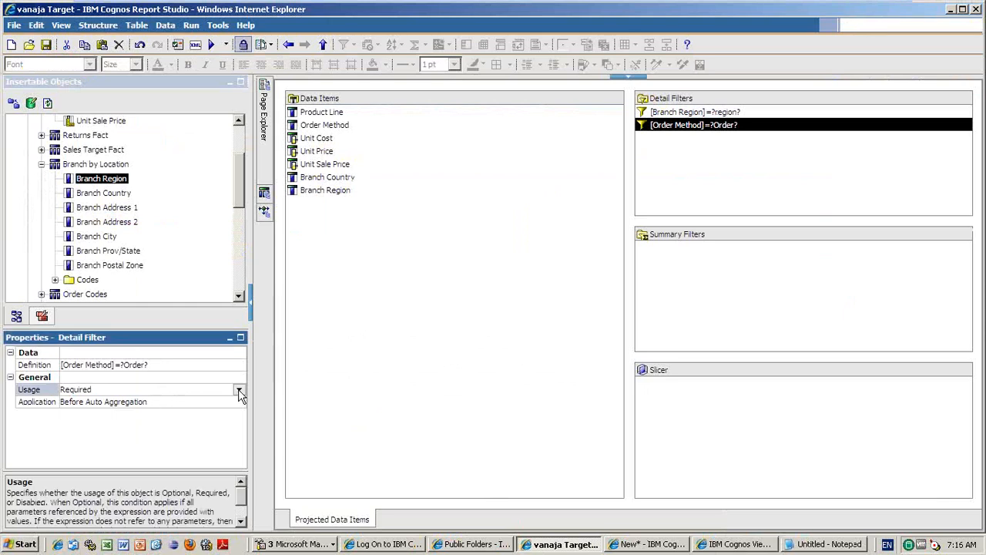
pyautogui.click(239, 389)
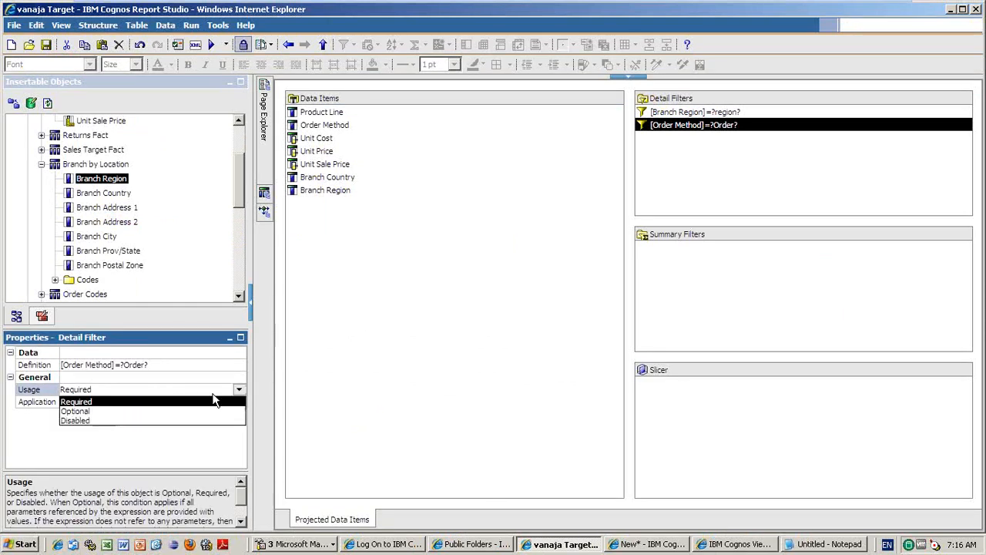
pyautogui.click(119, 411)
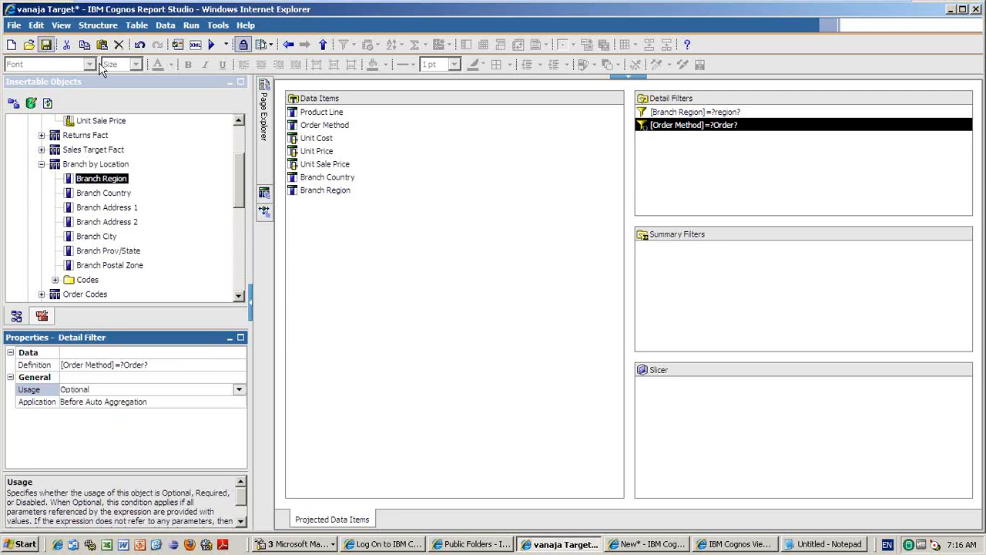
# Run the source report again, drill through from the Central Europe Sales visit quantity, view the target report's rows, and close it.
pyautogui.click(672, 545)
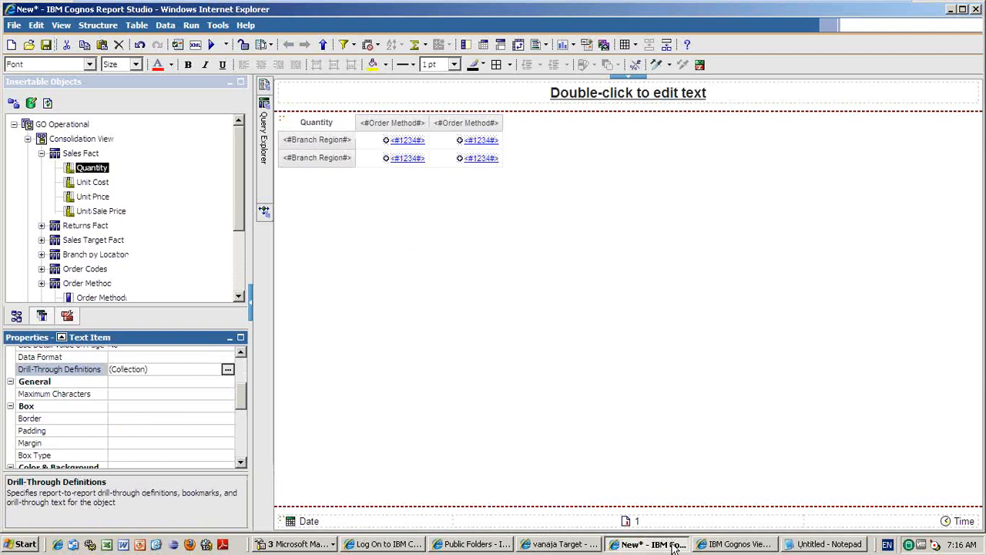
pyautogui.click(215, 44)
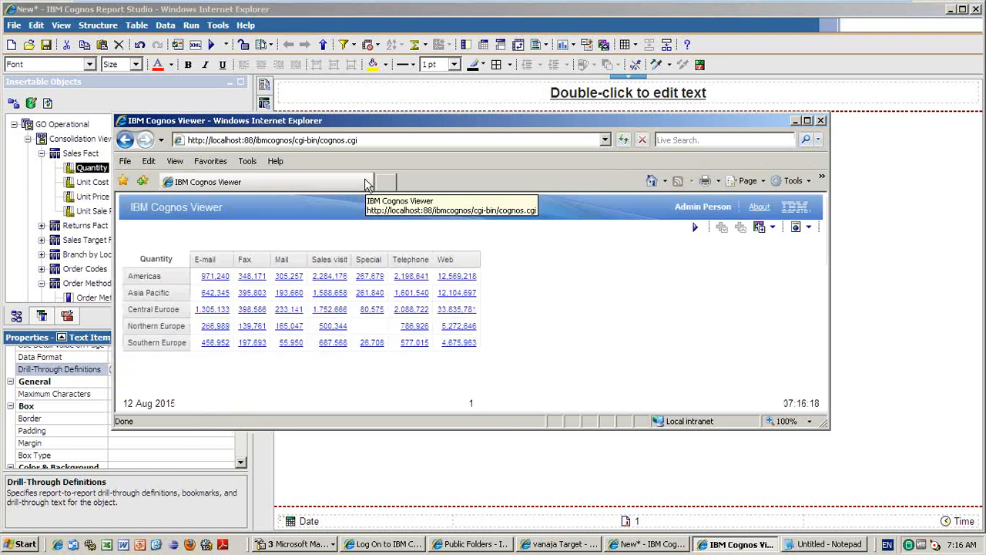
pyautogui.doubleClick(390, 121)
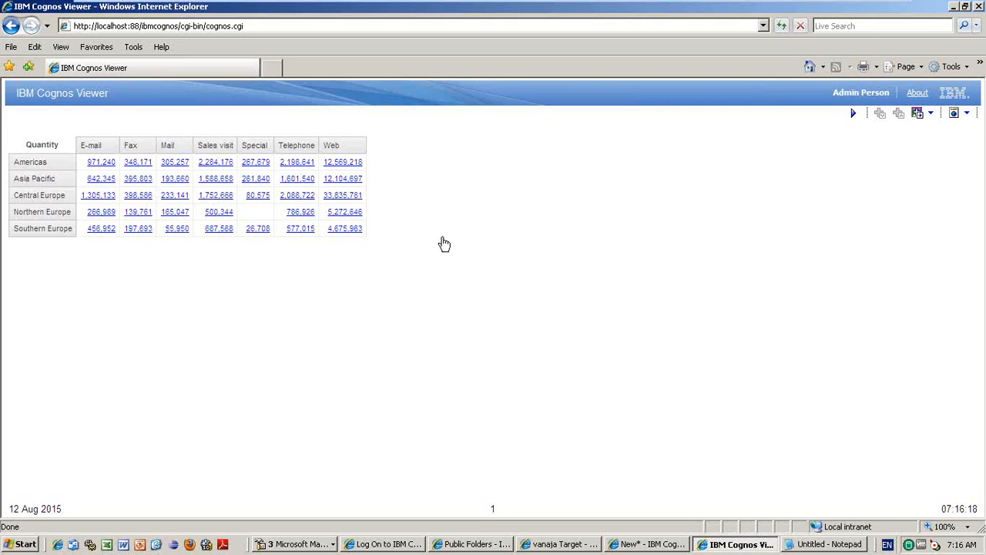
pyautogui.click(215, 202)
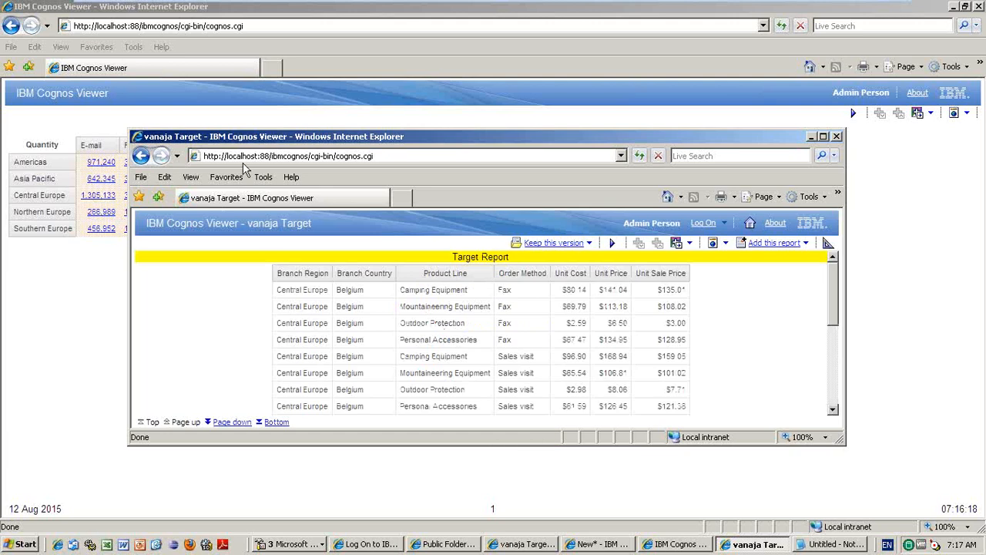
pyautogui.doubleClick(334, 137)
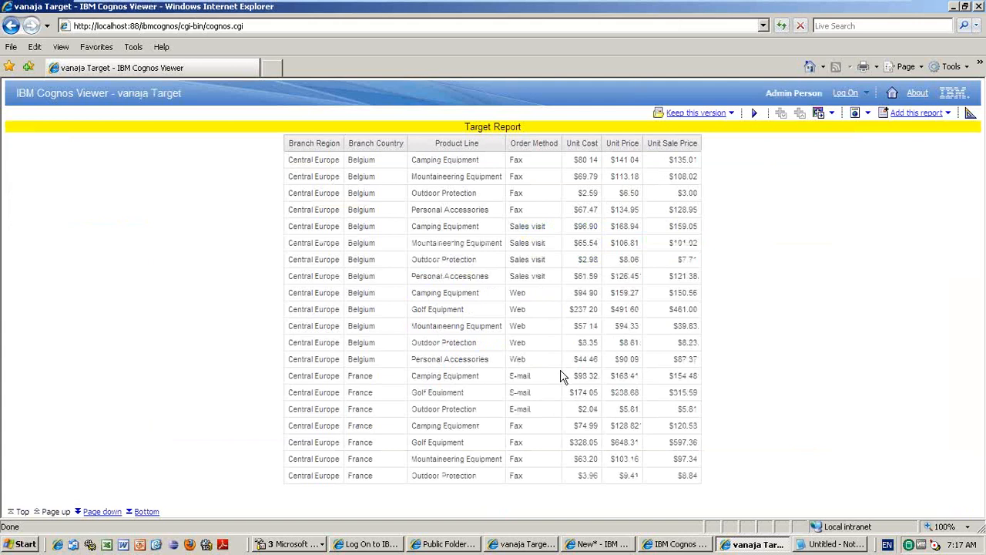
pyautogui.click(979, 7)
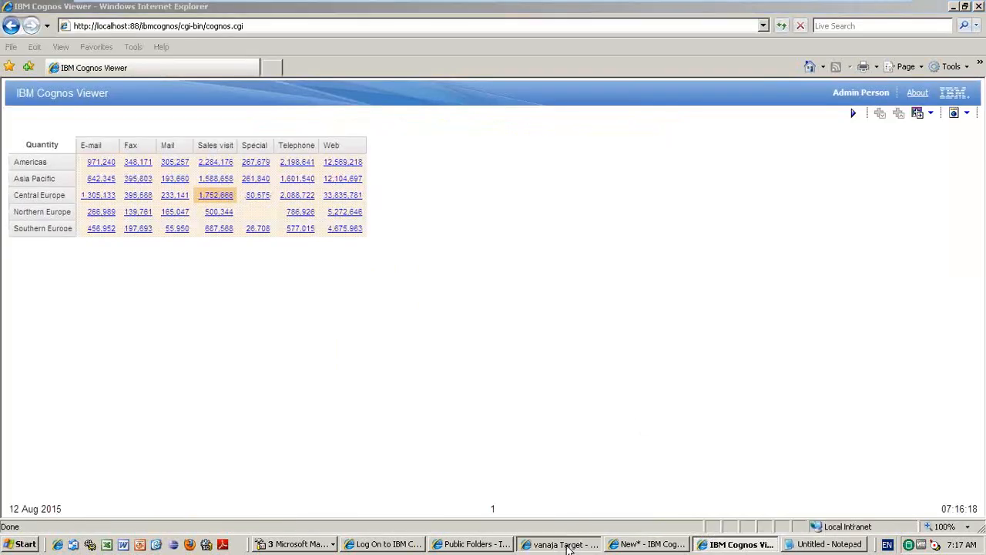
# Set the usage of the vanaja Target report's Order Method detail filter back to Required and save the report.
pyautogui.click(567, 545)
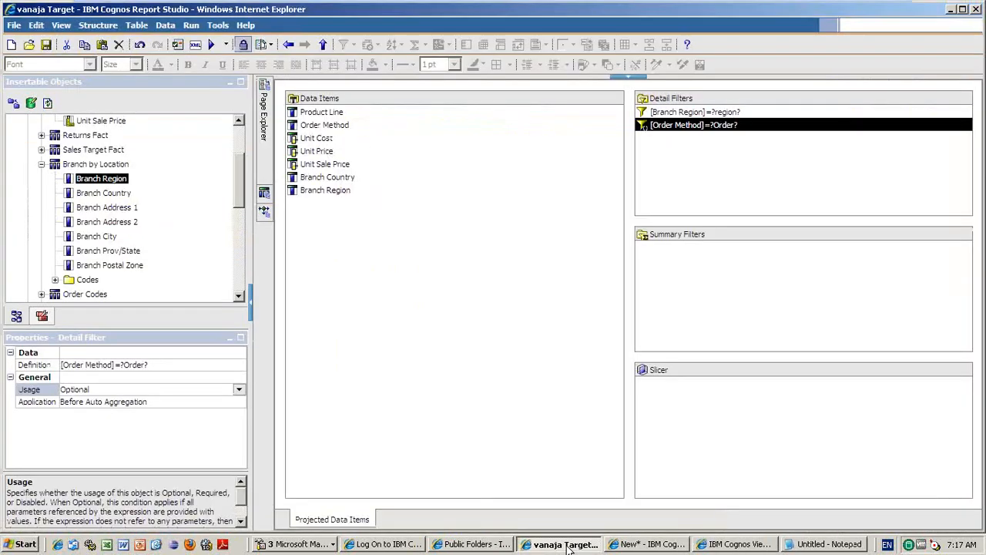
pyautogui.click(239, 390)
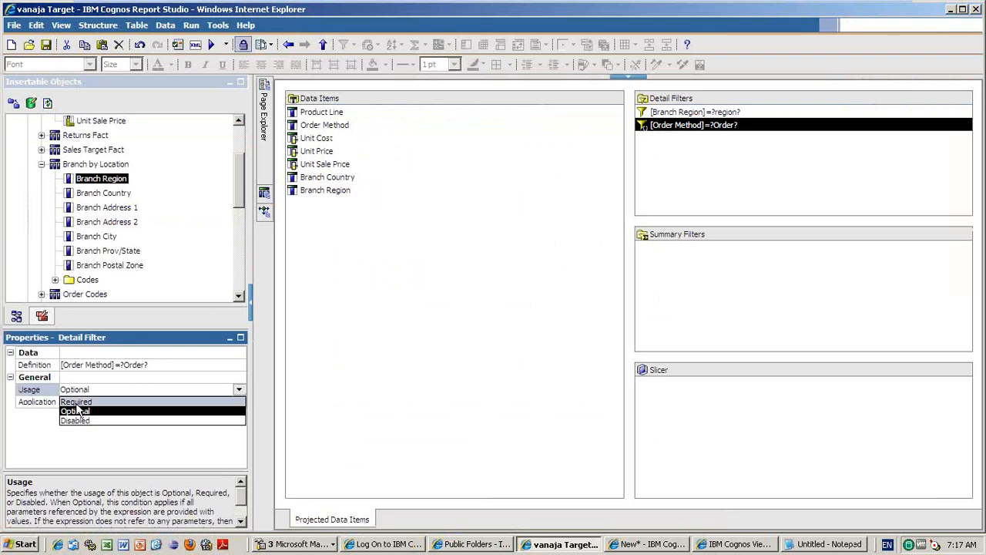
pyautogui.click(77, 402)
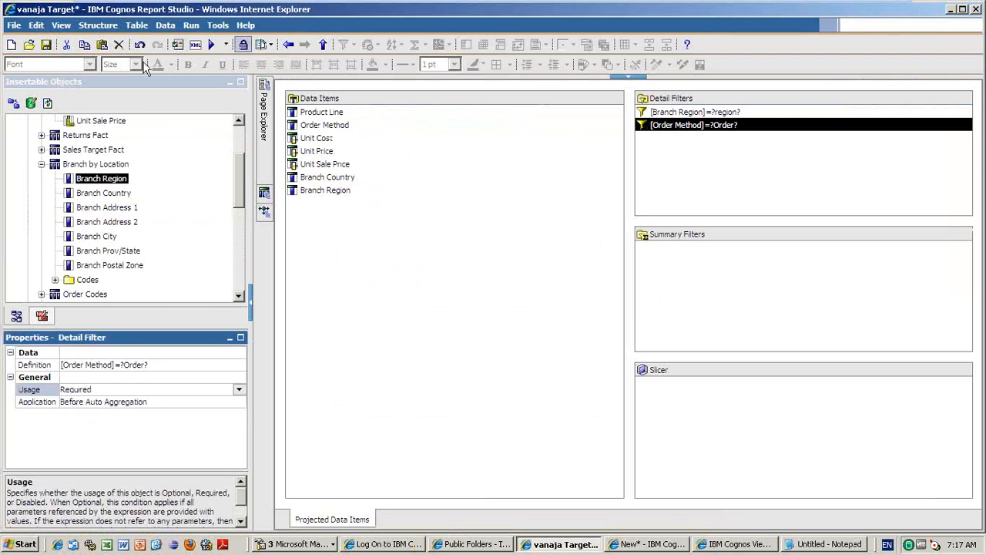
pyautogui.click(51, 47)
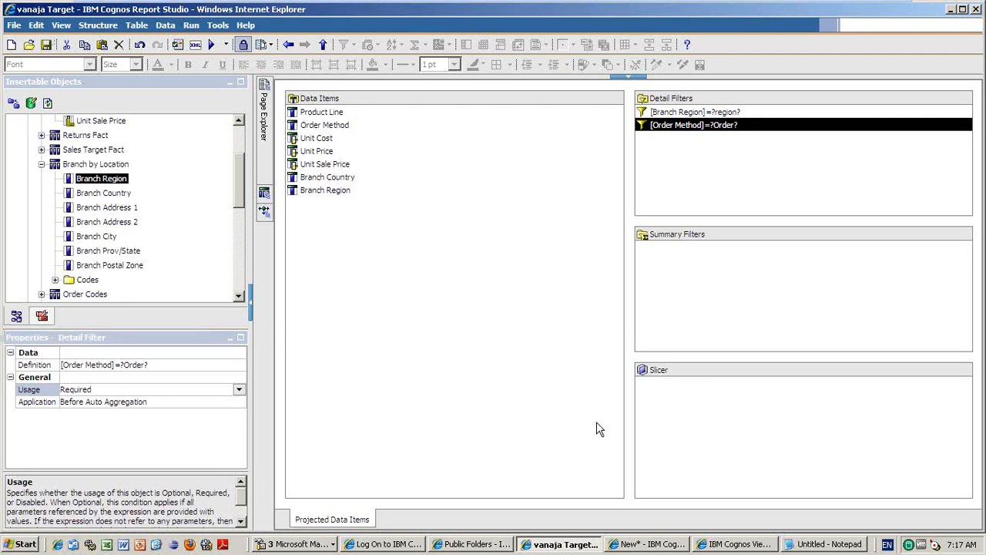
# Return to the source report, add a new prompt page to it, and open that page for editing.
pyautogui.click(646, 544)
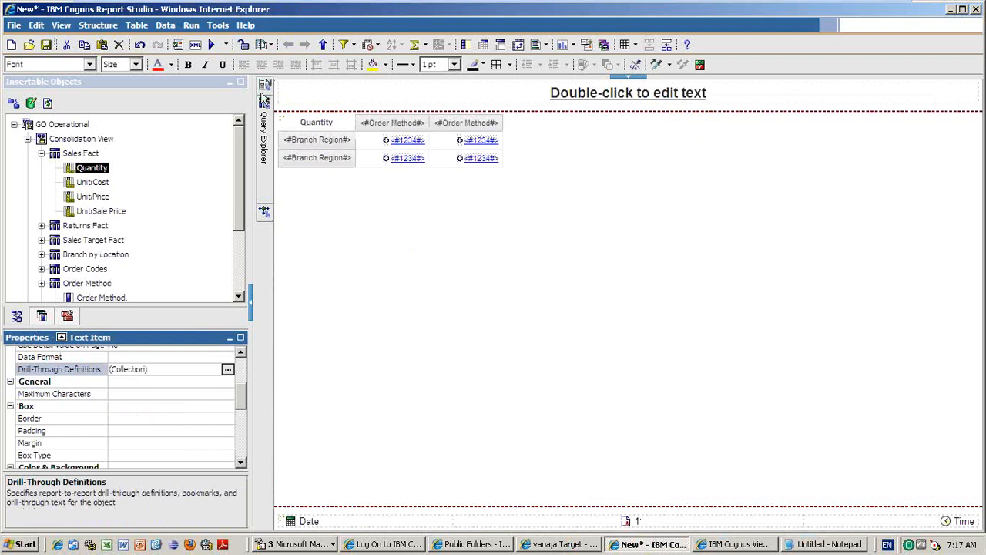
pyautogui.moveTo(265, 88)
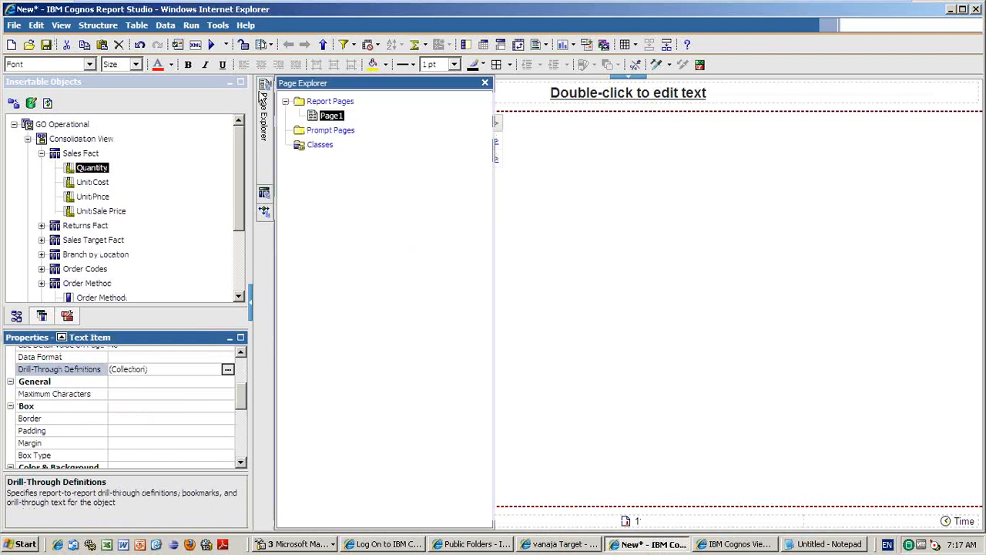
pyautogui.click(323, 131)
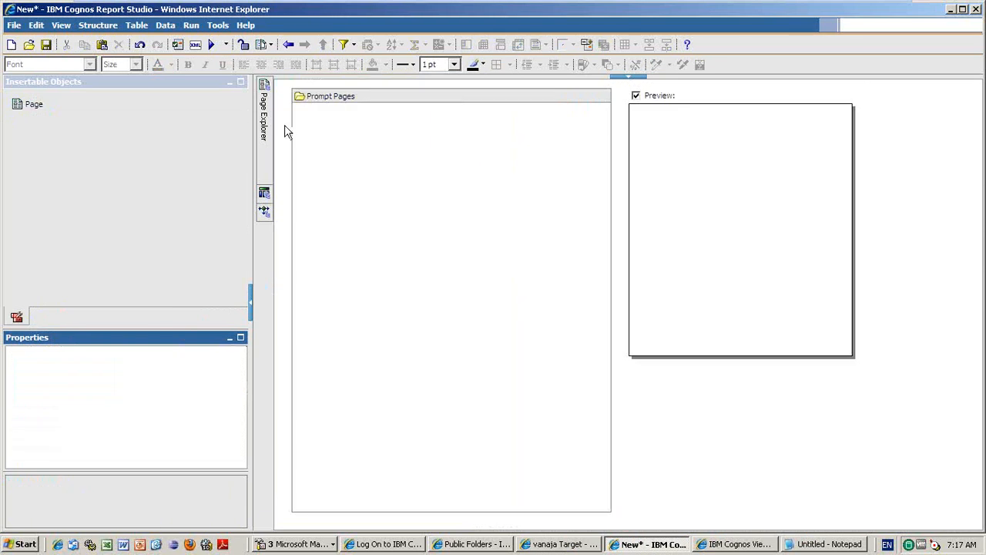
pyautogui.moveTo(33, 104); pyautogui.dragTo(391, 169)
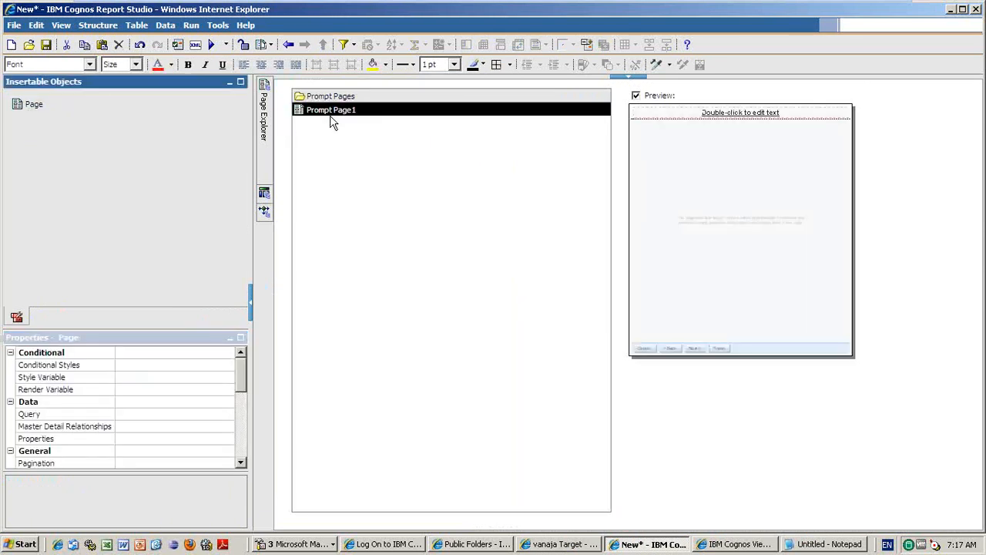
pyautogui.click(328, 112)
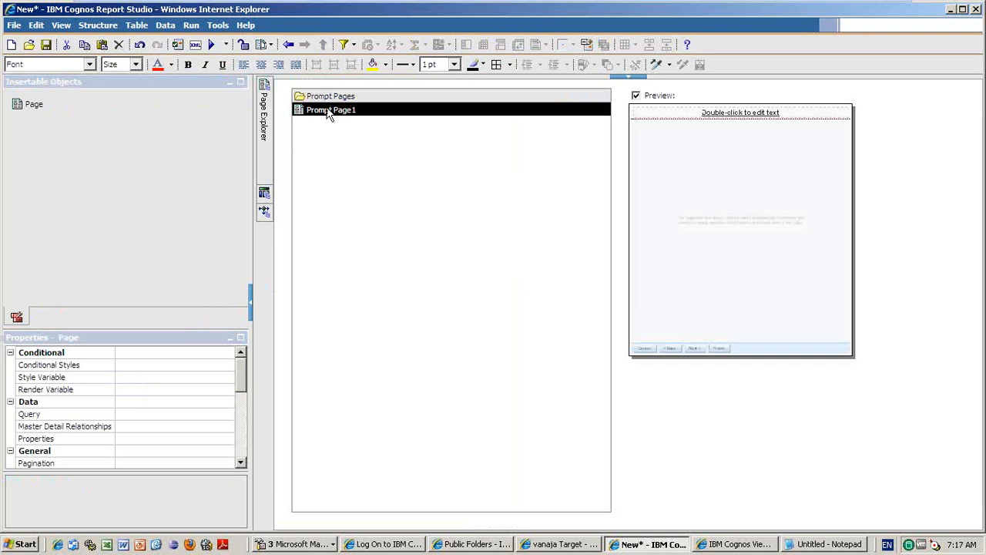
pyautogui.doubleClick(328, 111)
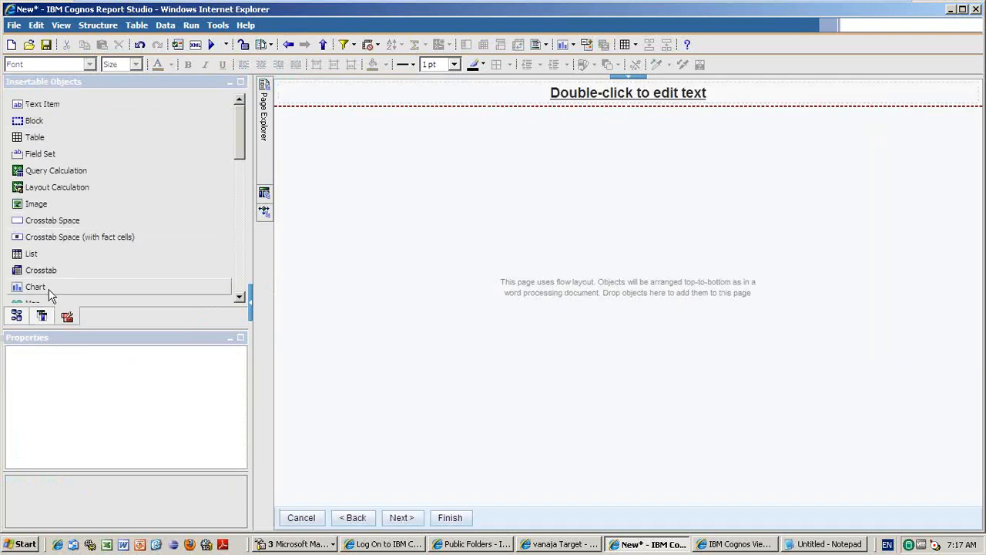
# Insert a value prompt on the prompt page, creating a new parameter with the default name.
pyautogui.moveTo(238, 118); pyautogui.dragTo(418, 193)
pyautogui.click(204, 218)
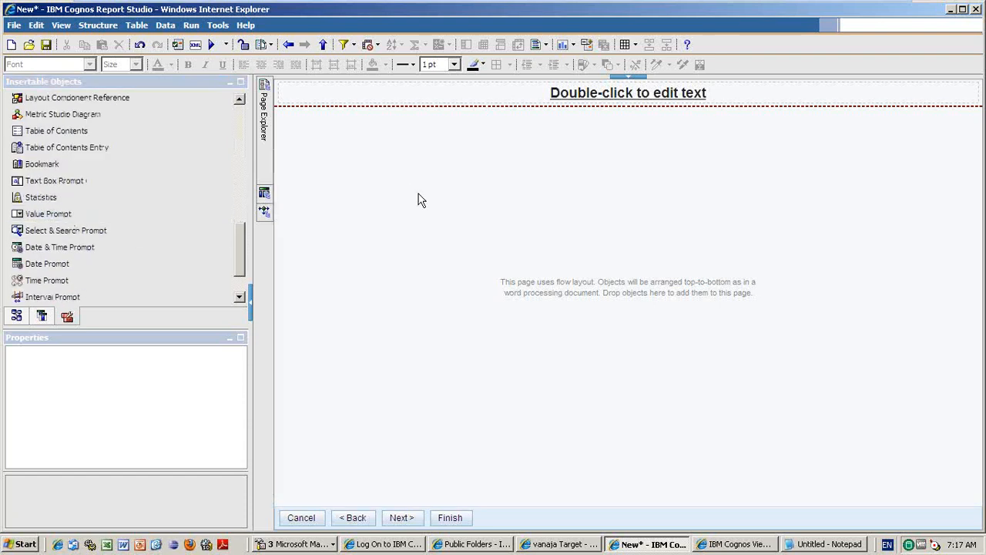
pyautogui.click(646, 393)
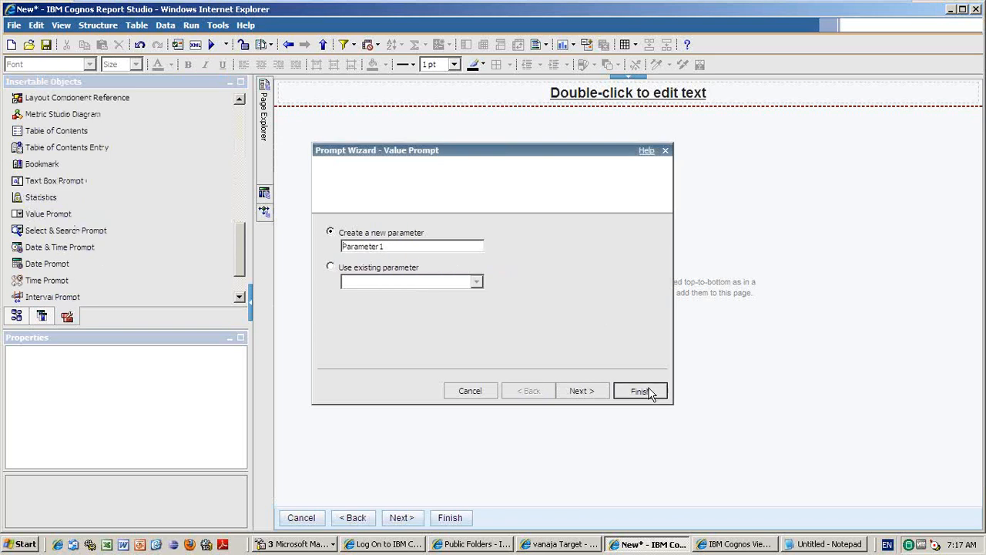
# Add a second query to the source report and open it for editing.
pyautogui.click(264, 202)
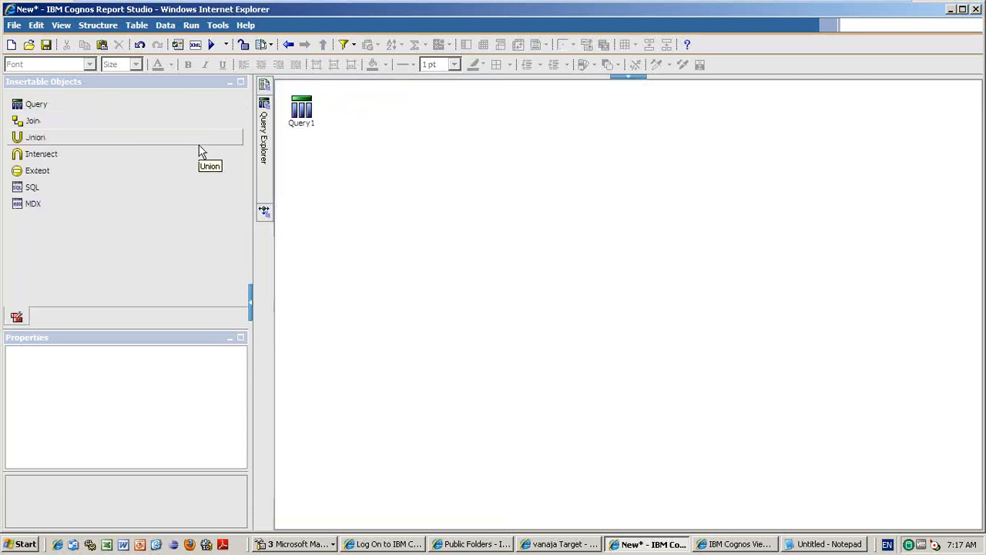
pyautogui.moveTo(31, 104); pyautogui.dragTo(327, 171)
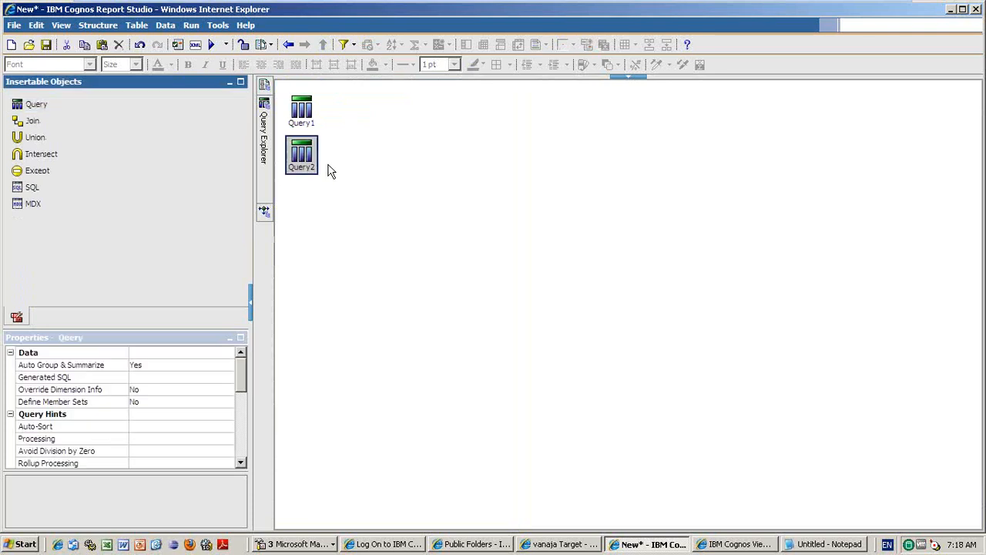
pyautogui.doubleClick(299, 168)
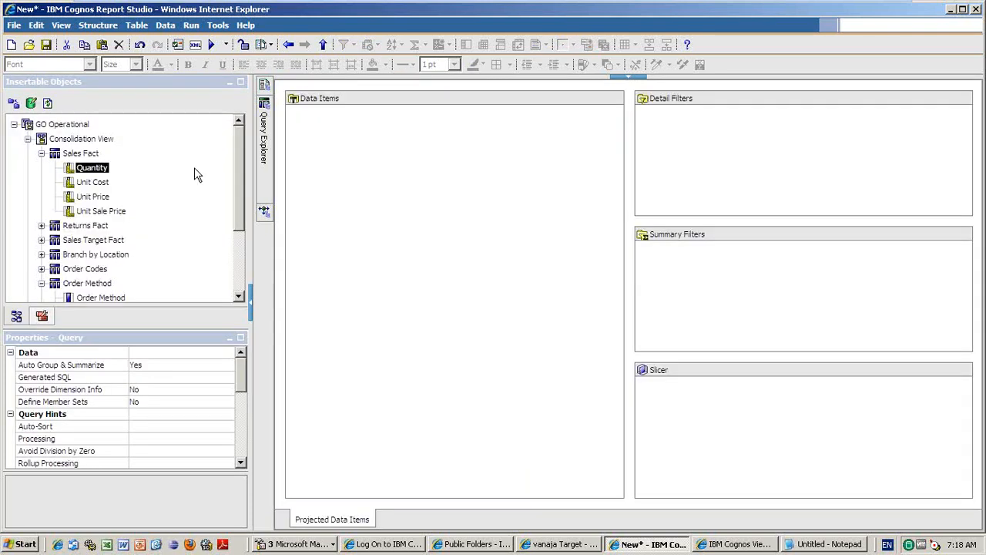
# Add Branch Region from Branch by Location to the new query's data items.
pyautogui.click(243, 192)
pyautogui.moveTo(243, 192); pyautogui.dragTo(242, 237)
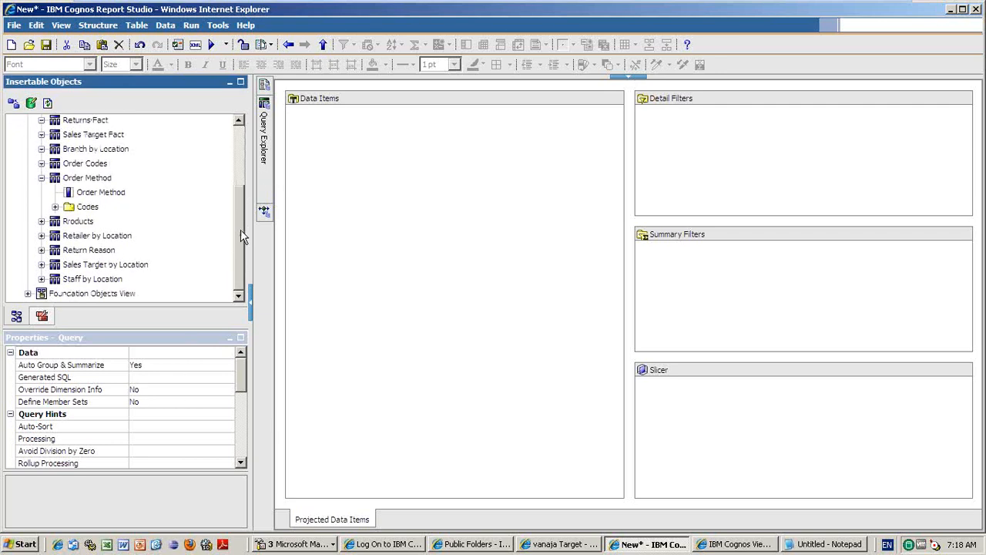
pyautogui.scroll(2, 115, 225)
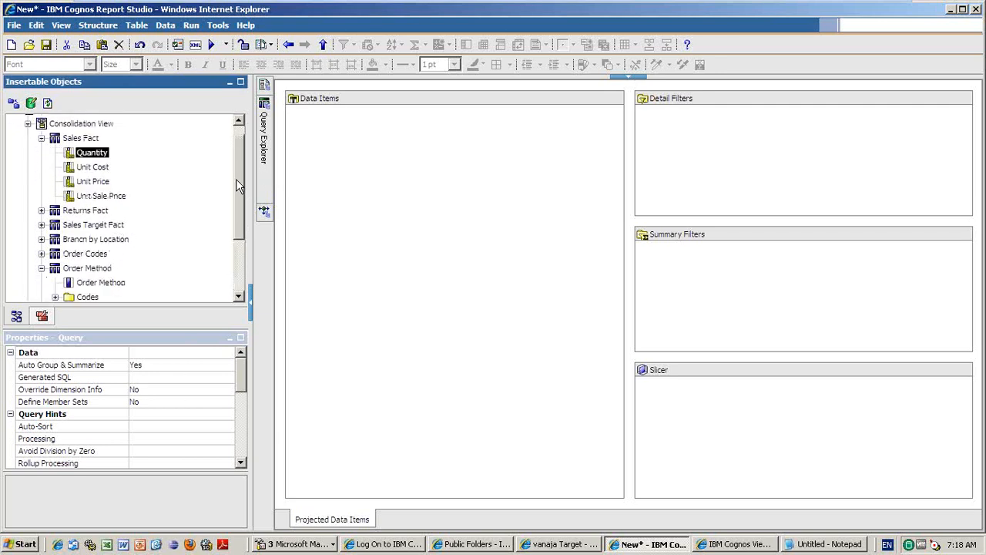
pyautogui.doubleClick(92, 240)
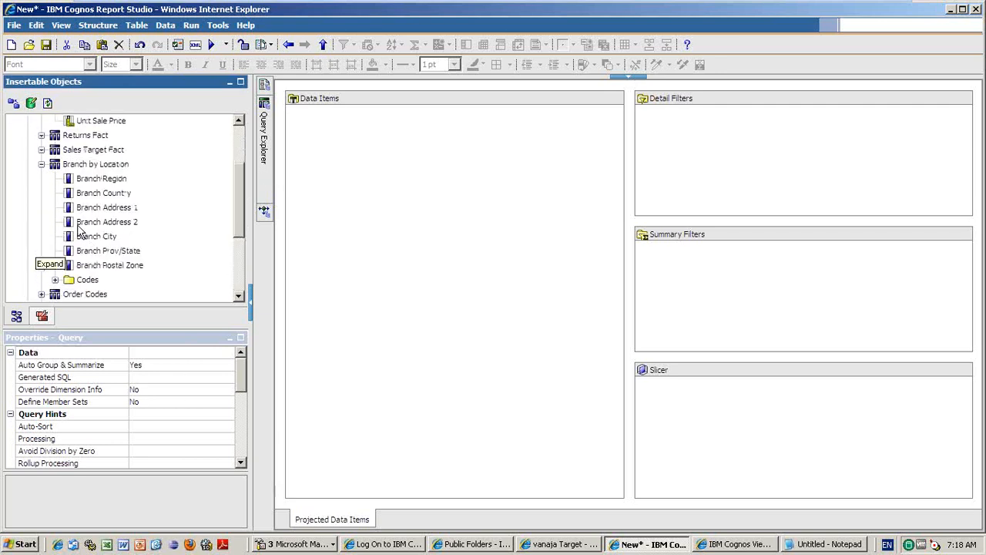
pyautogui.moveTo(98, 185); pyautogui.dragTo(383, 188)
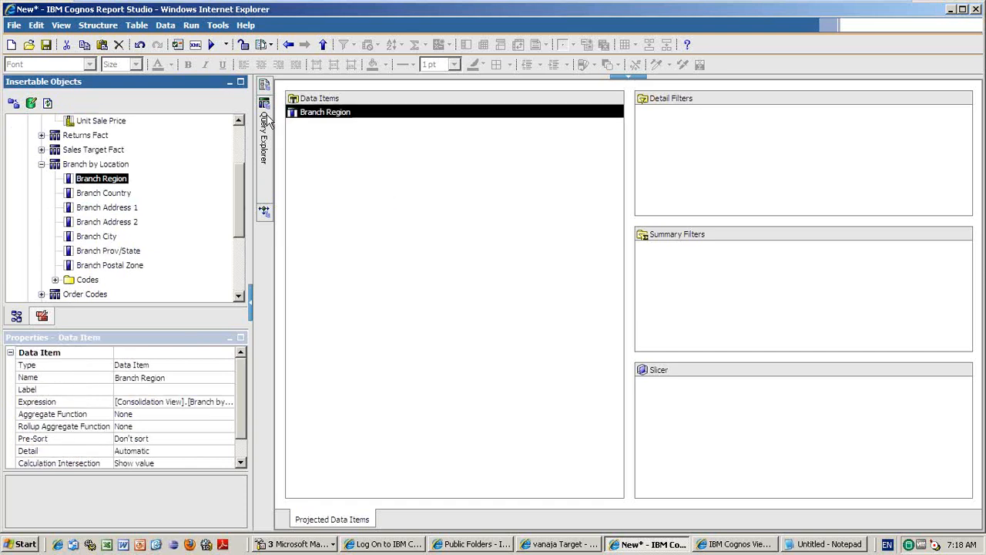
# Source the prompt page's value prompt from Query2, with Branch Region as its use value.
pyautogui.moveTo(266, 117)
pyautogui.moveTo(265, 90)
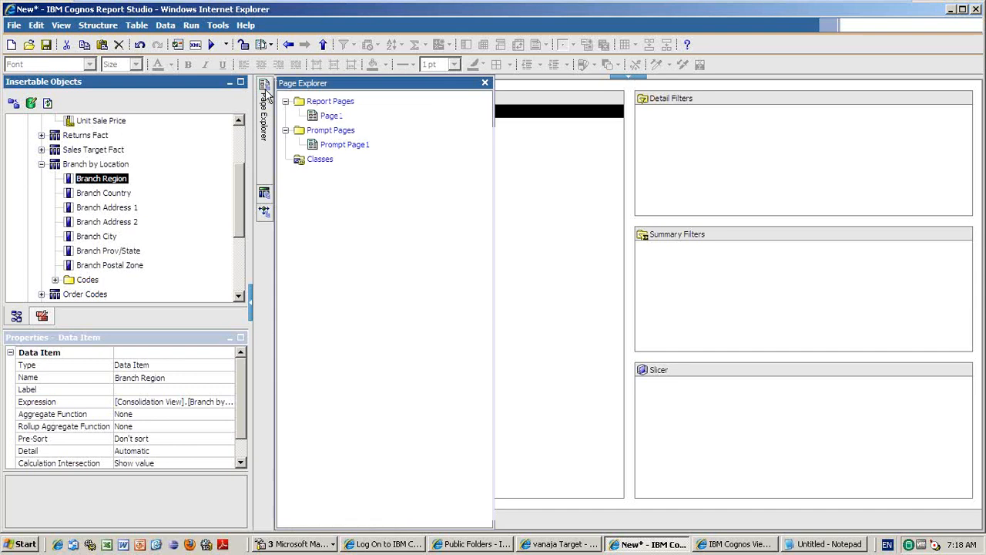
pyautogui.click(345, 145)
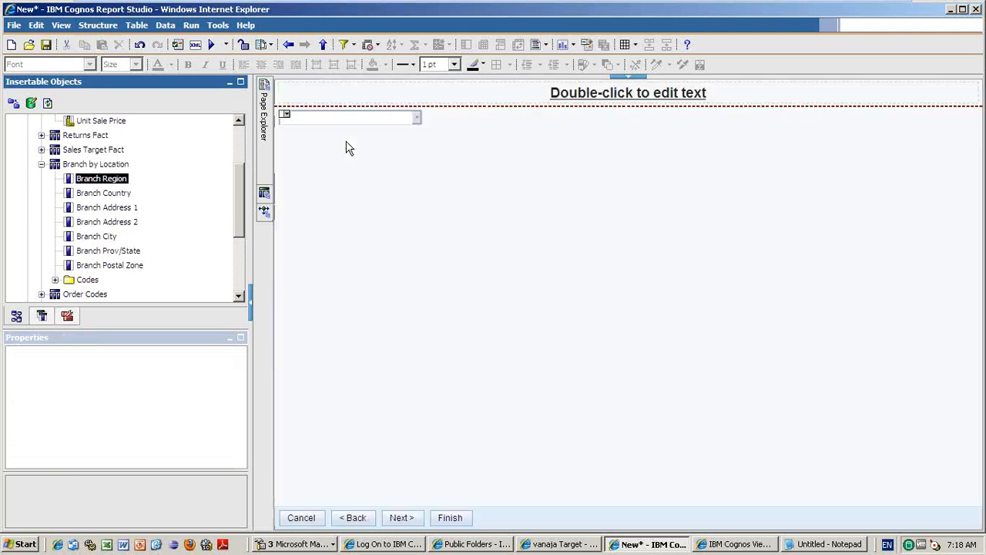
pyautogui.click(344, 119)
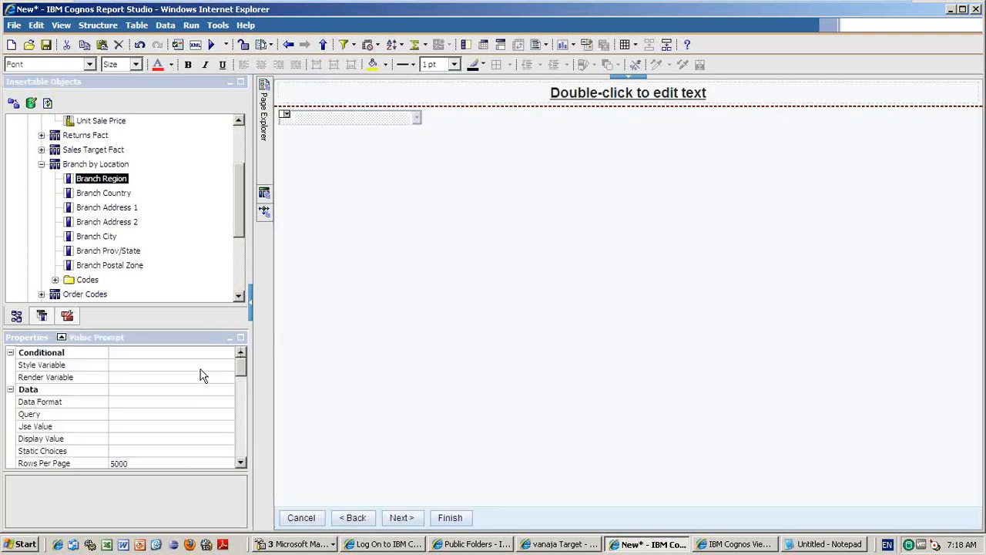
pyautogui.click(141, 416)
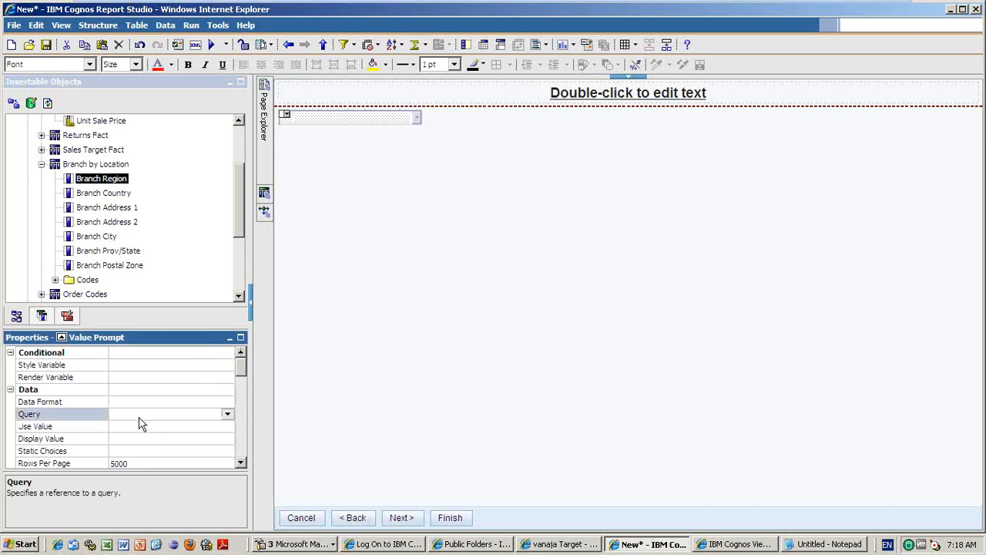
pyautogui.click(230, 416)
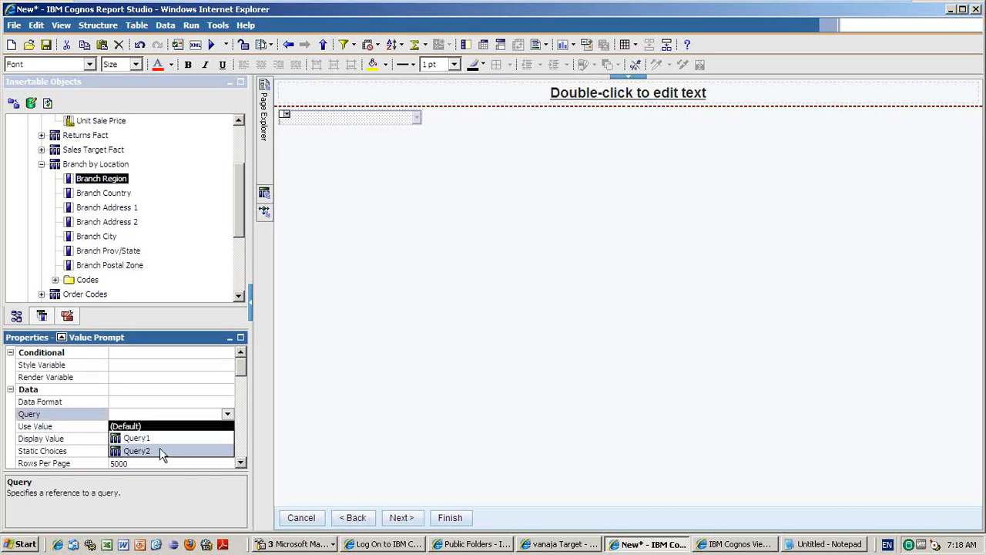
pyautogui.click(160, 450)
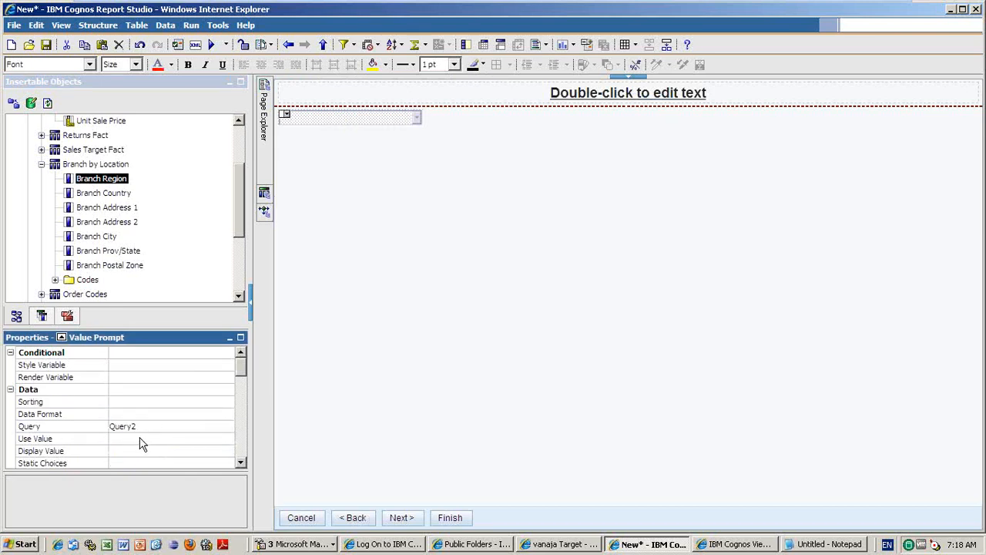
pyautogui.click(141, 438)
pyautogui.click(227, 439)
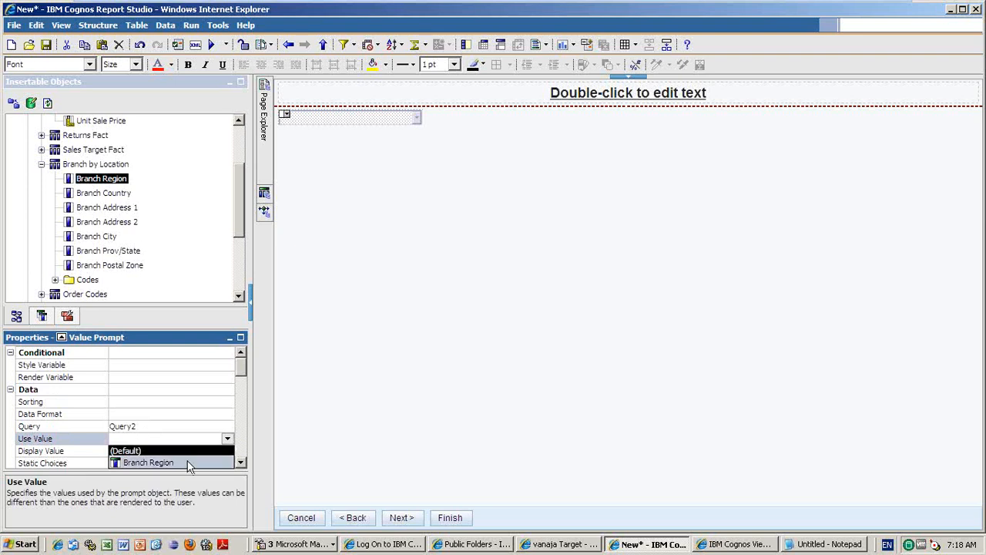
pyautogui.click(148, 463)
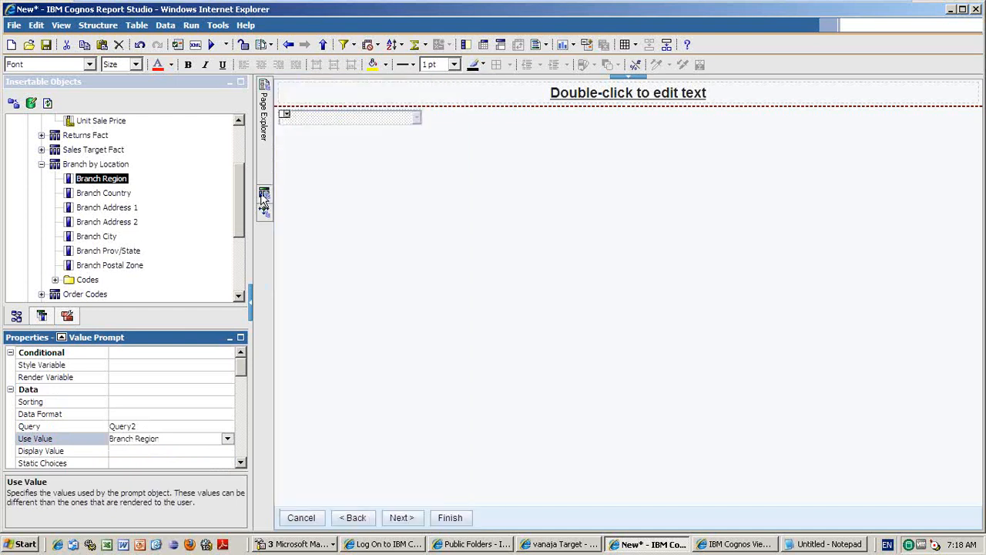
# Add a detail filter to Query1 with the expression [Branch Region]=?Parameter1?
pyautogui.moveTo(264, 201)
pyautogui.click(332, 117)
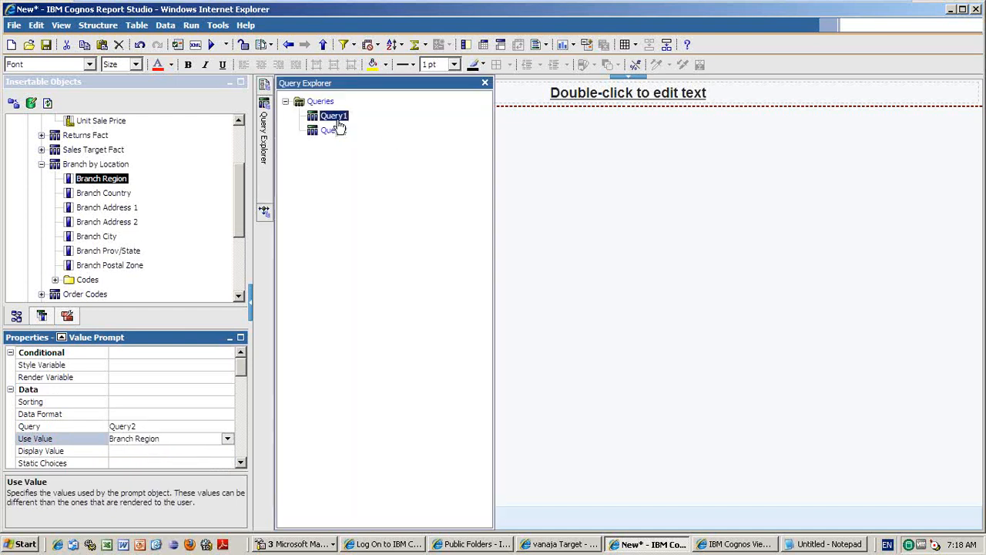
pyautogui.click(416, 114)
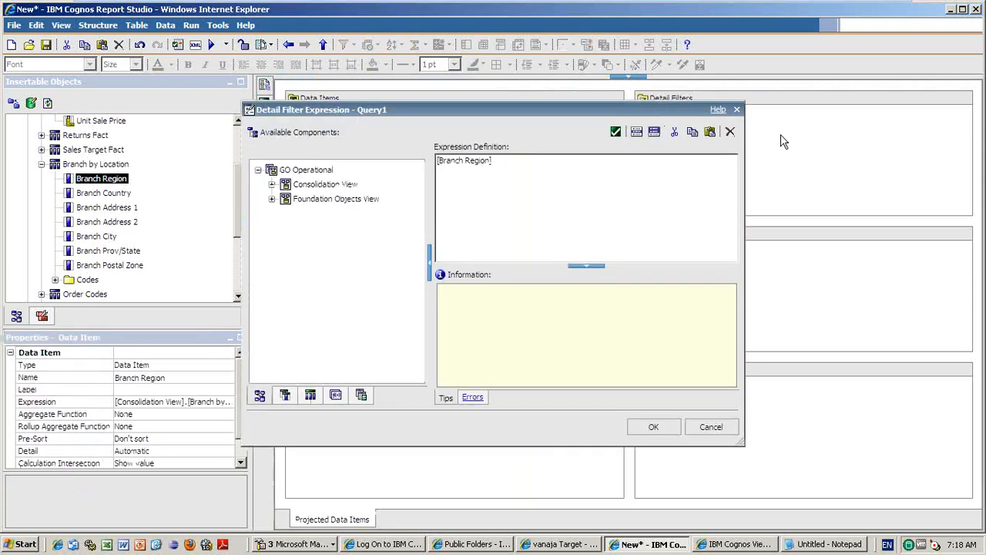
pyautogui.write('=')
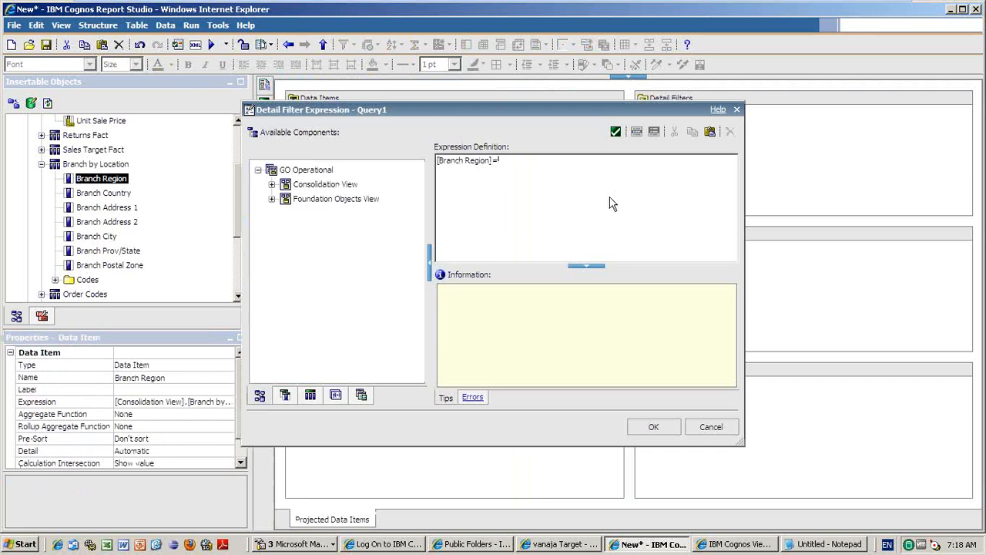
pyautogui.click(366, 398)
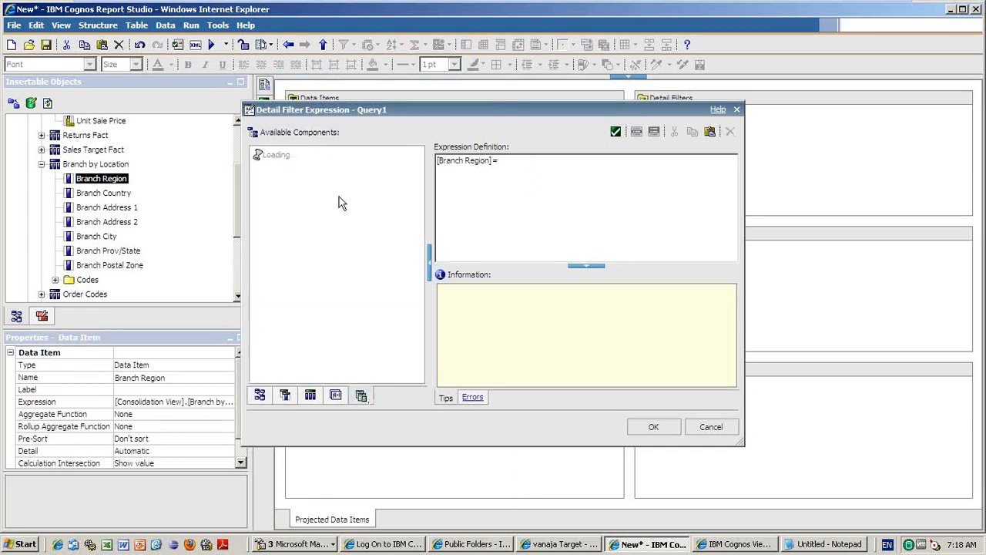
pyautogui.moveTo(292, 166); pyautogui.dragTo(580, 179)
pyautogui.click(659, 428)
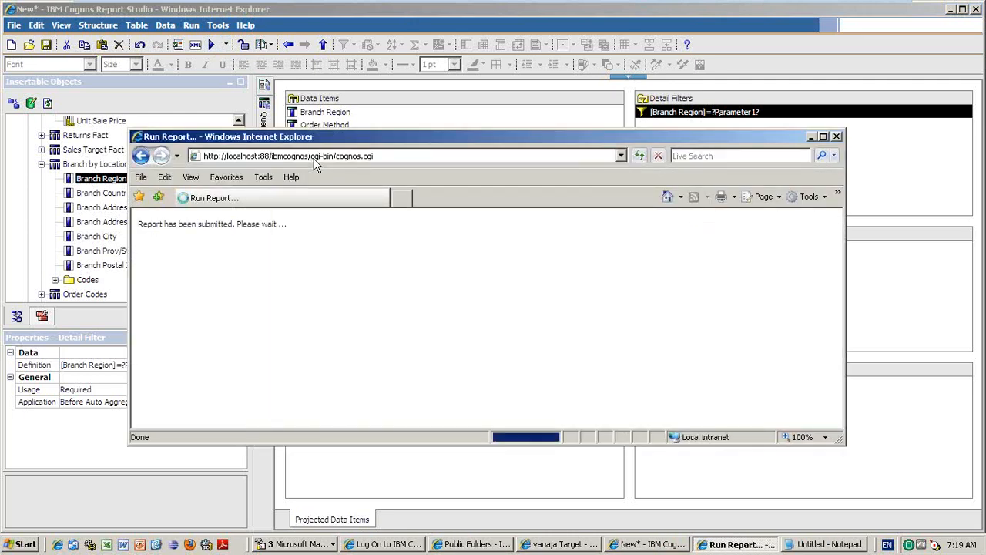
# Run the source report for the Americas branch region, check the crosstab, and close the output.
pyautogui.click(262, 235)
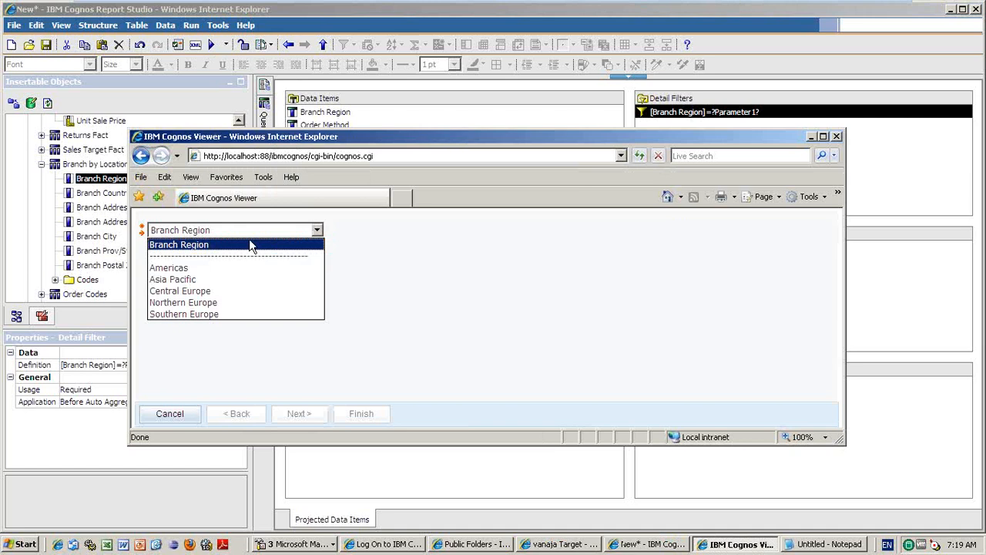
pyautogui.click(206, 266)
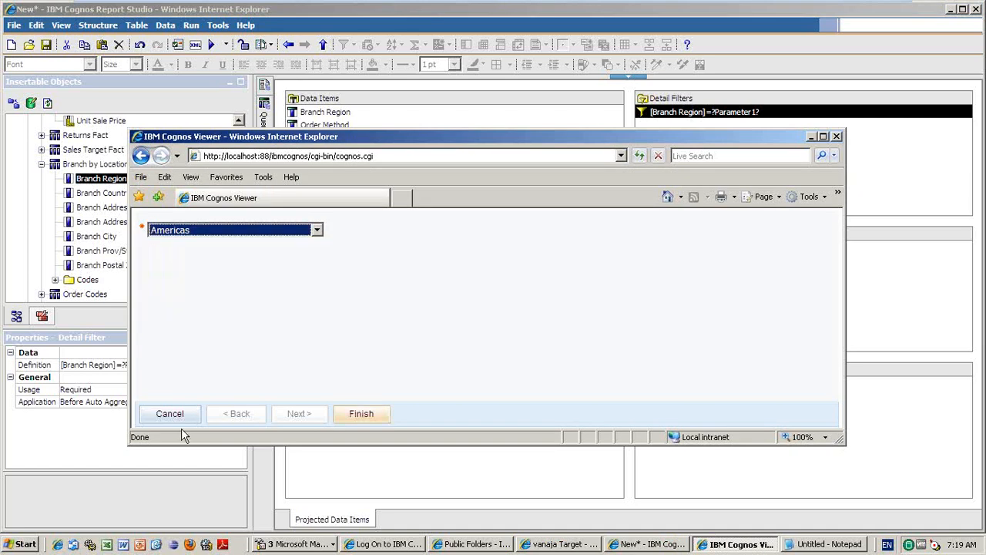
pyautogui.click(356, 414)
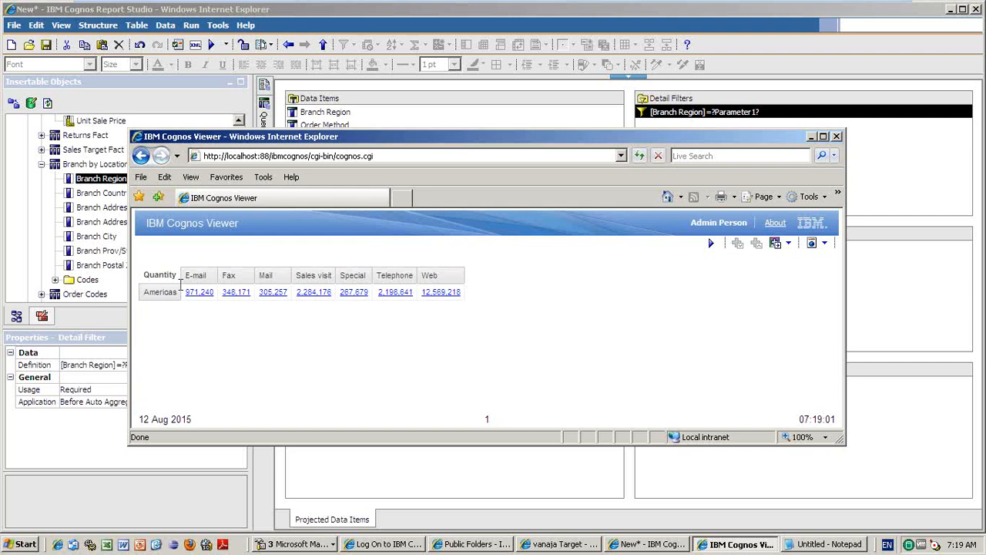
pyautogui.click(838, 137)
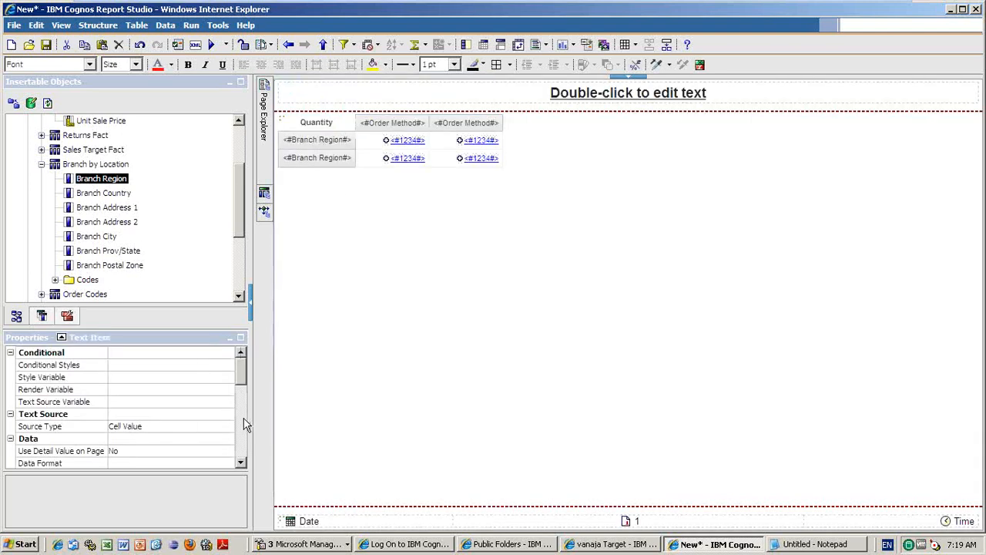
# In the crosstab cells' drill-through definition, make the region parameter pass the parameter value from Parameter1.
pyautogui.click(244, 424)
pyautogui.click(189, 369)
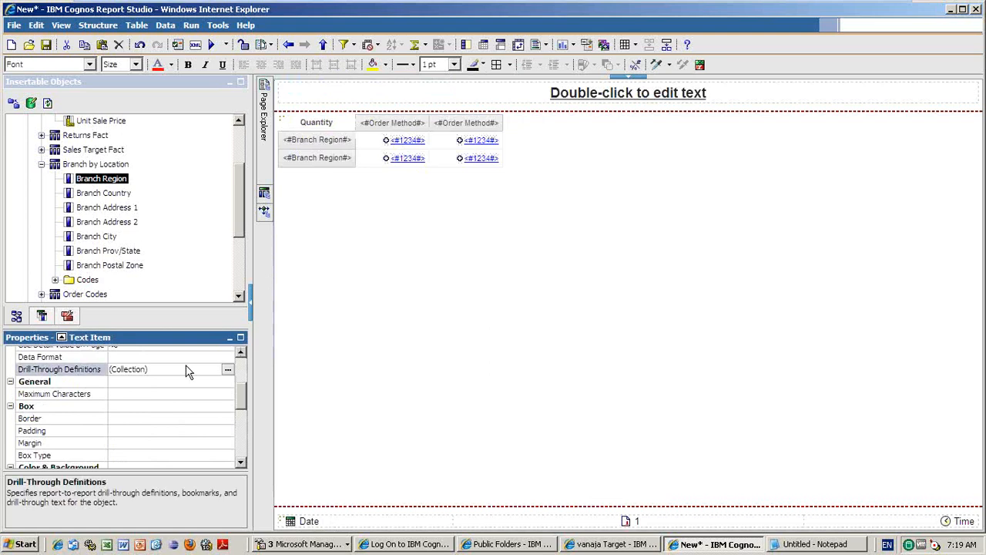
pyautogui.click(229, 370)
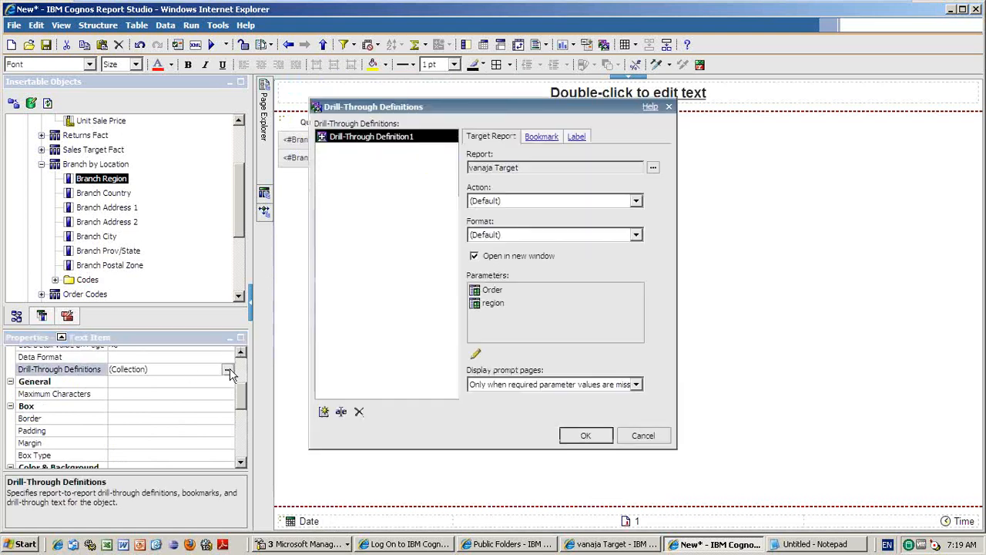
pyautogui.click(471, 351)
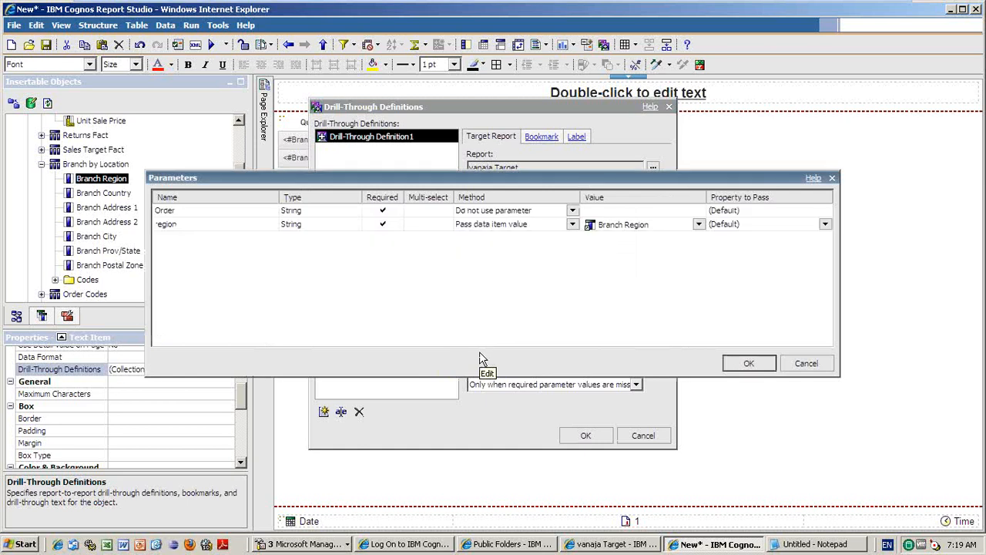
pyautogui.click(571, 228)
pyautogui.click(514, 271)
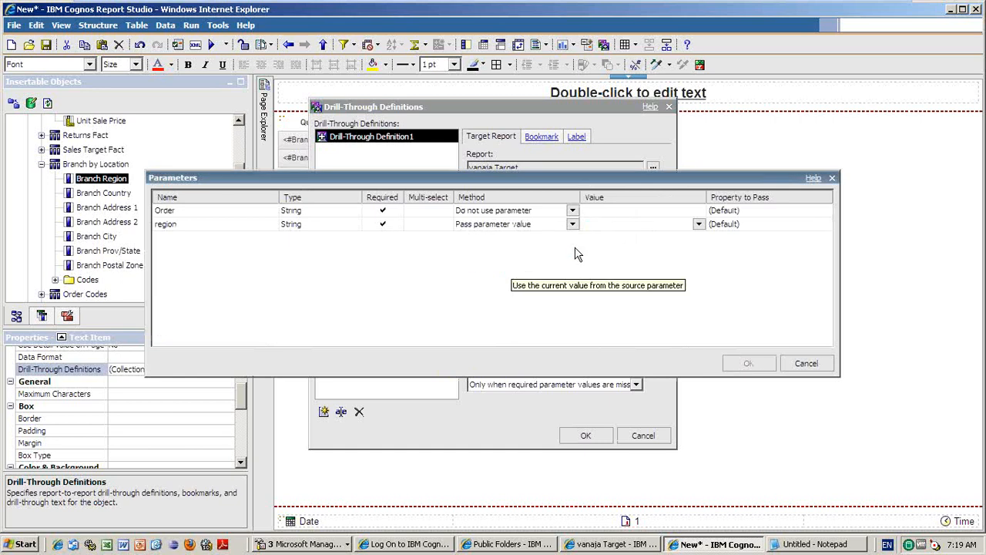
pyautogui.click(699, 224)
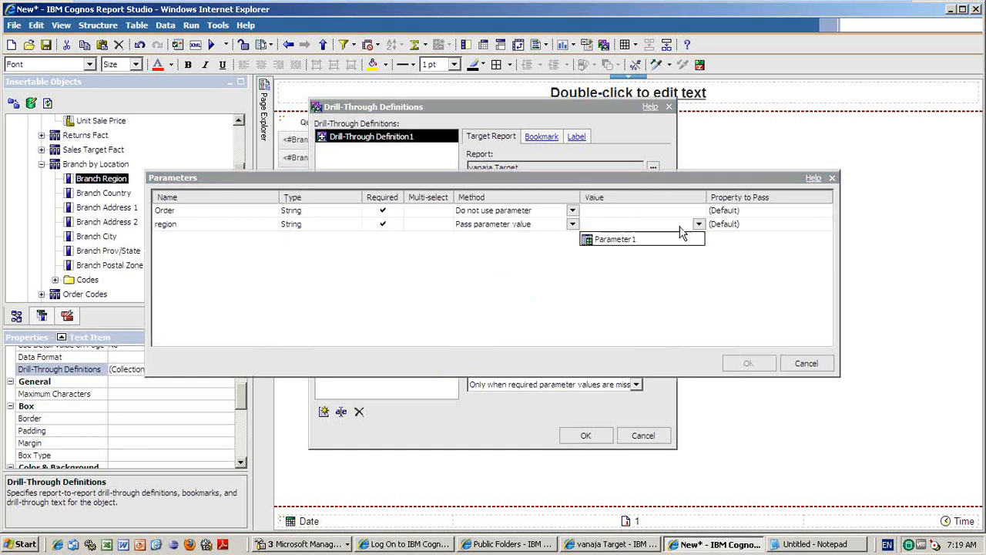
pyautogui.click(620, 240)
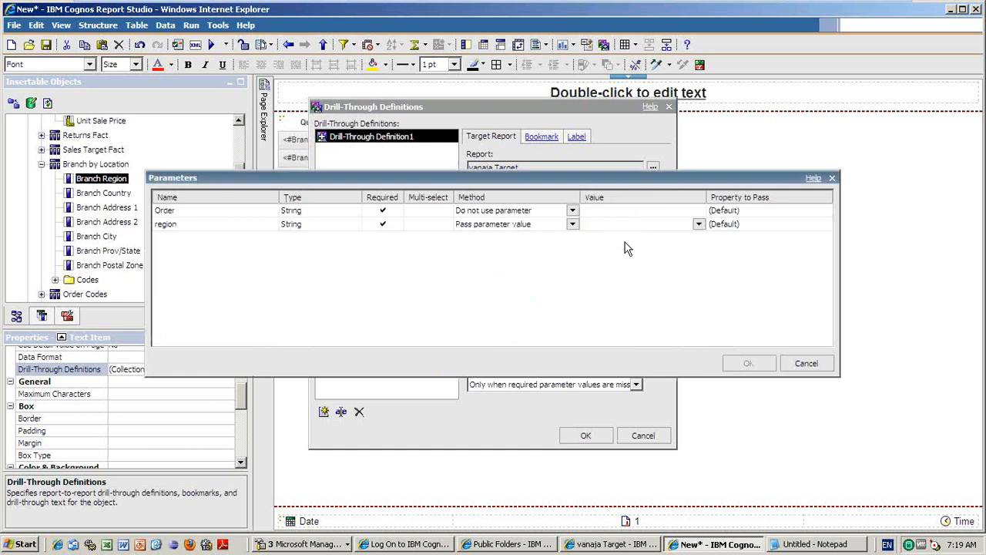
# Make the Order parameter pass the Order Method data item value, and accept the drill-through definition.
pyautogui.click(572, 210)
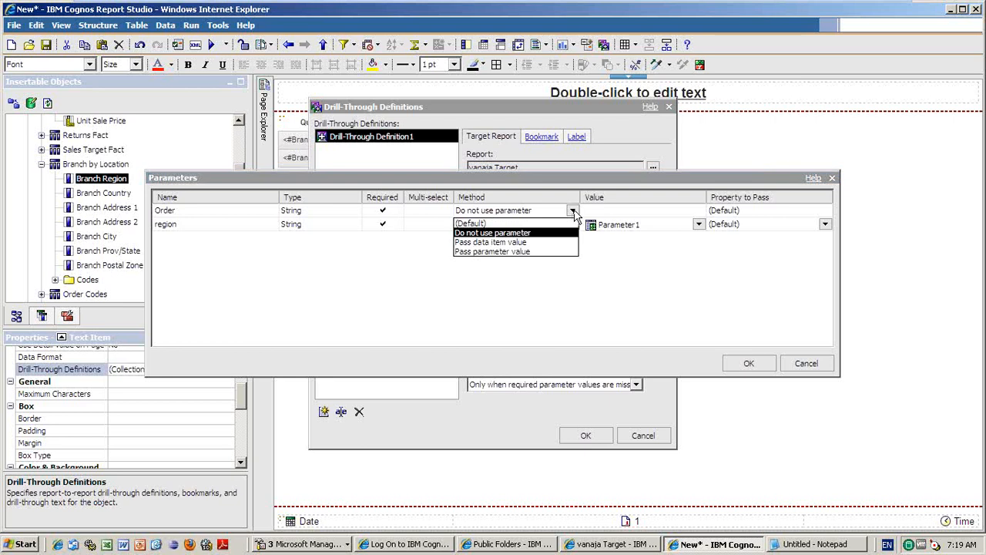
pyautogui.click(546, 242)
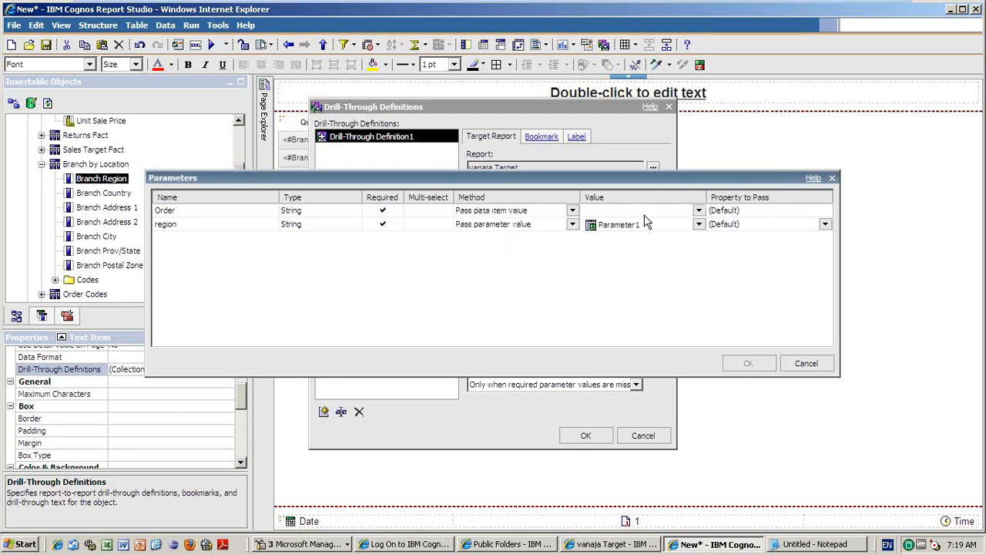
pyautogui.click(698, 211)
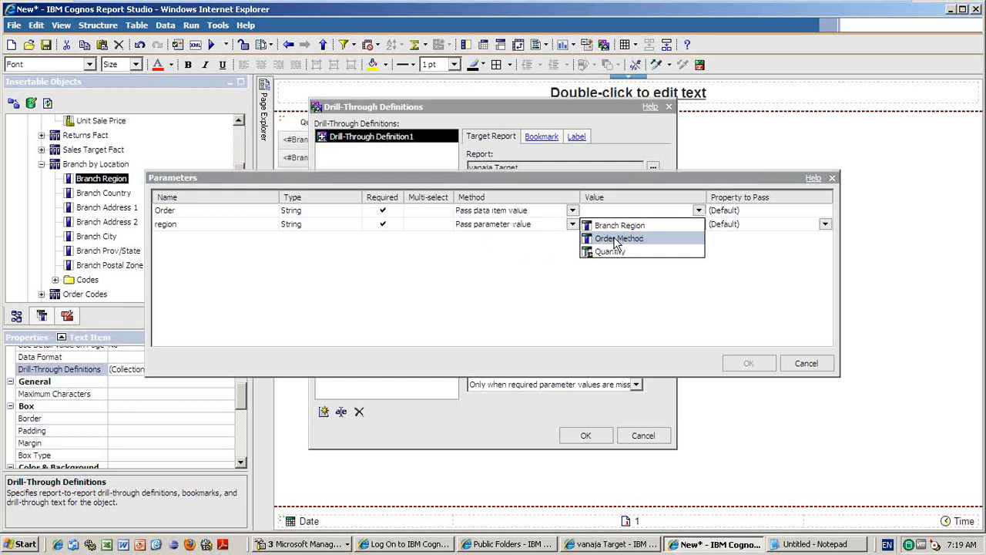
pyautogui.click(616, 238)
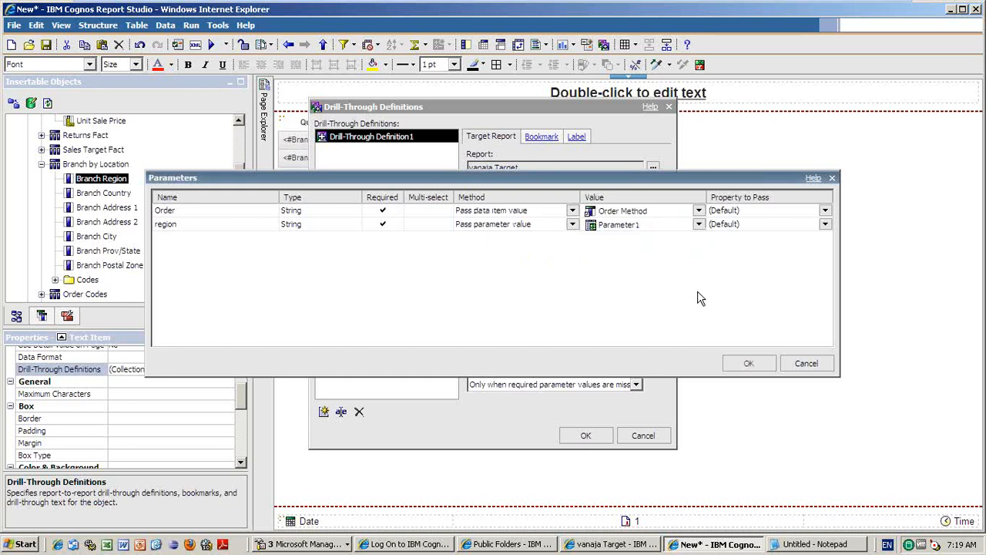
pyautogui.click(763, 367)
pyautogui.click(584, 437)
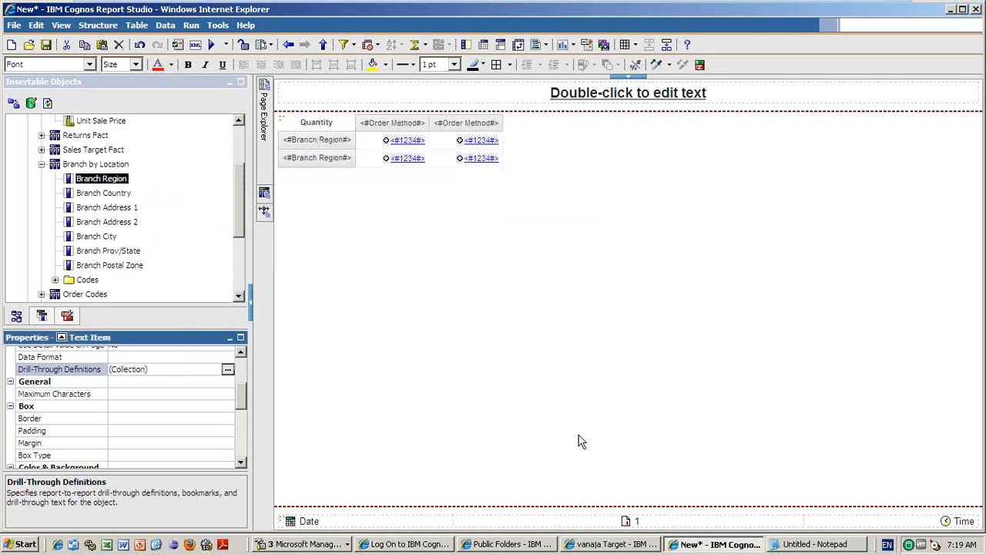
# Run the source report in a maximized window with Southern Europe as the prompted branch region.
pyautogui.click(211, 41)
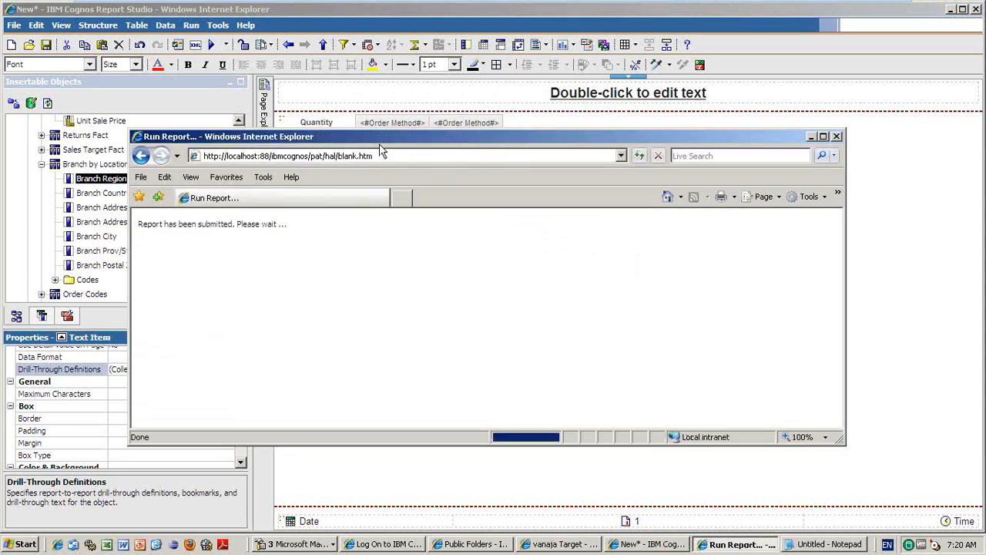
pyautogui.doubleClick(389, 143)
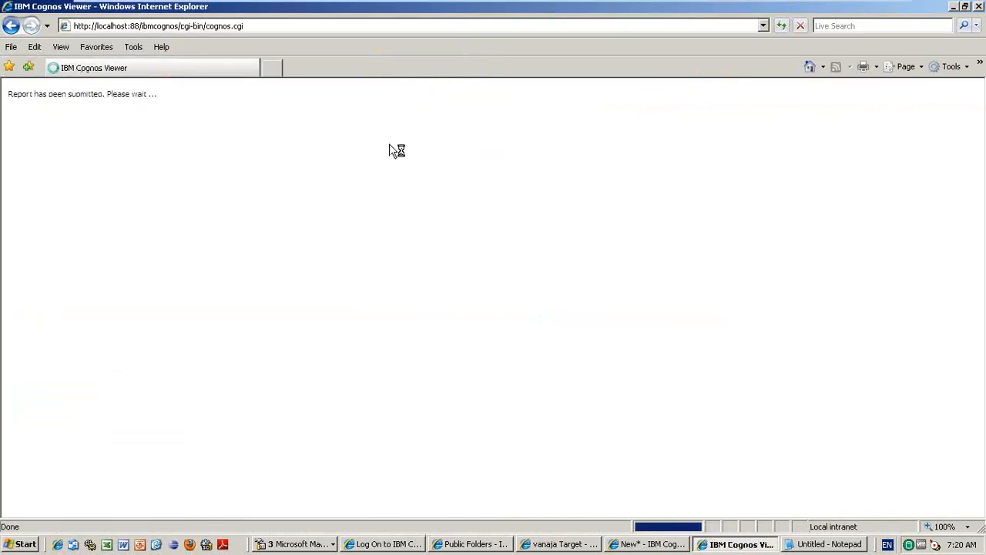
pyautogui.click(151, 106)
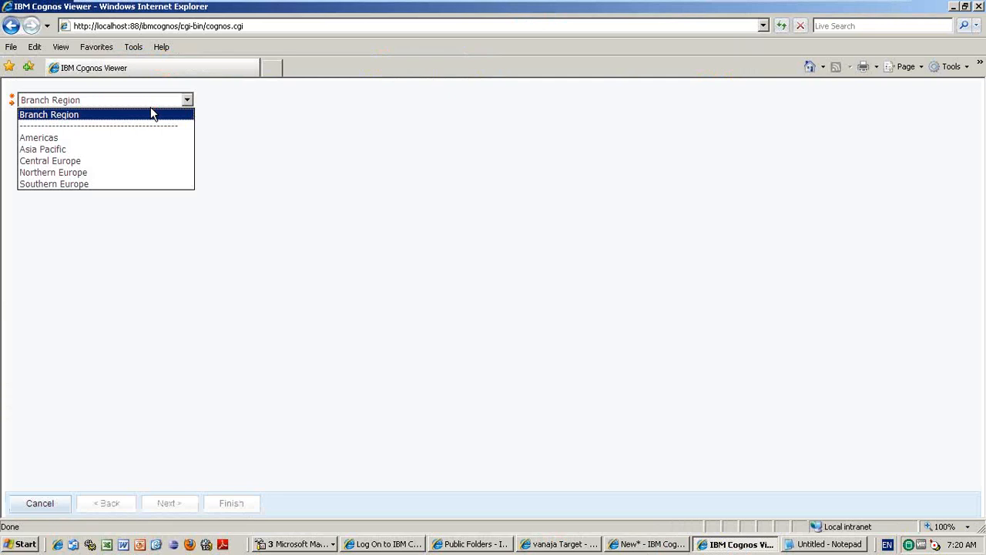
pyautogui.click(96, 189)
pyautogui.click(238, 503)
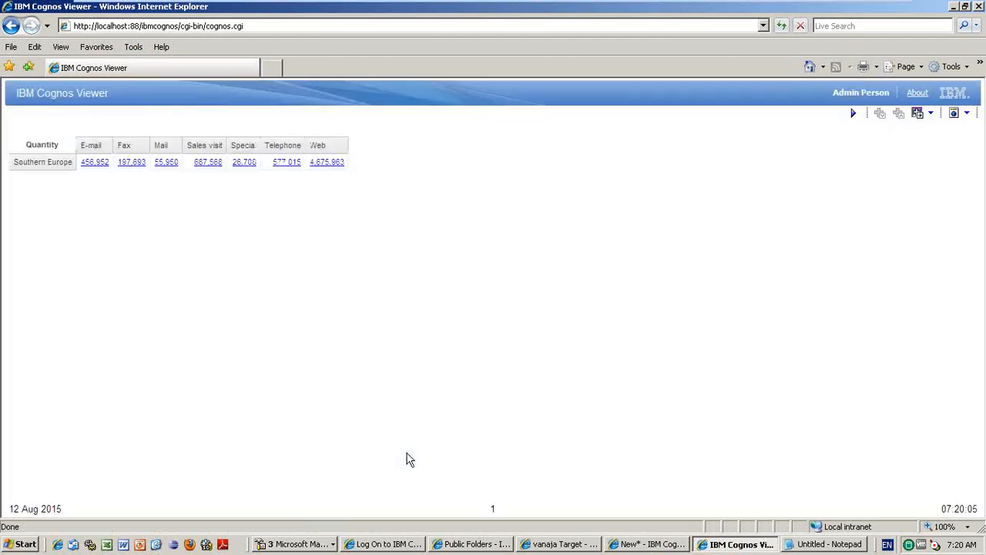
# Drill through from Southern Europe's Special quantity to the Target report and maximize its window.
pyautogui.click(244, 163)
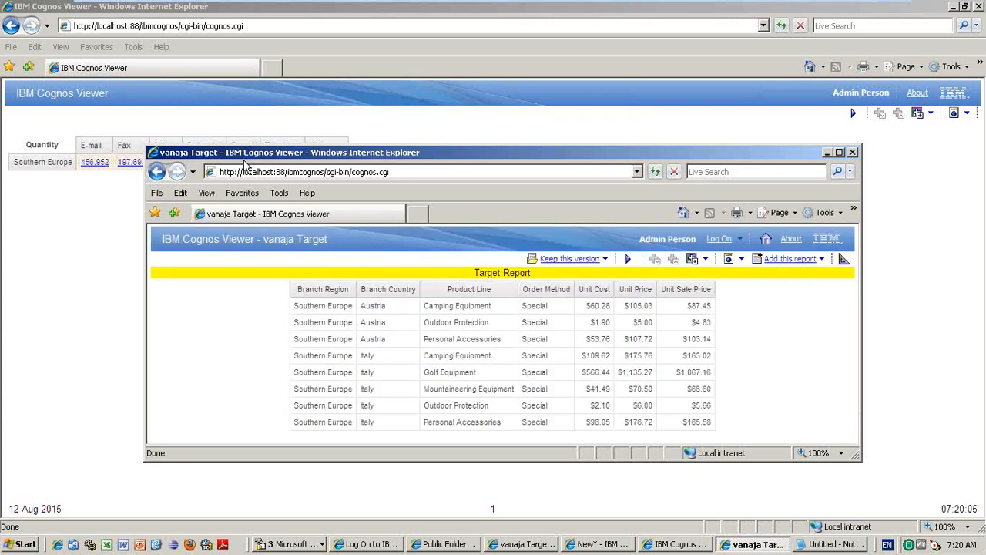
pyautogui.doubleClick(360, 153)
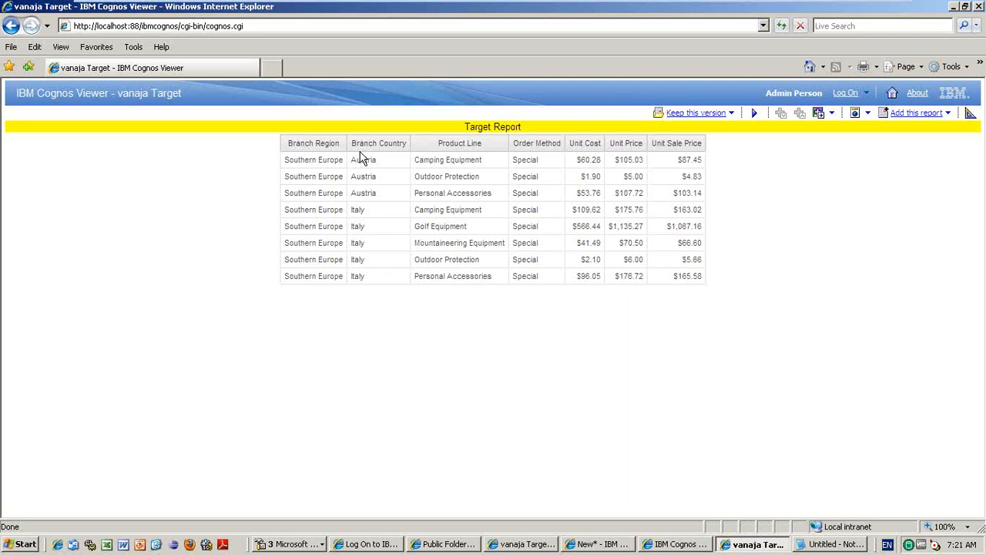
pyautogui.moveTo(652, 3)
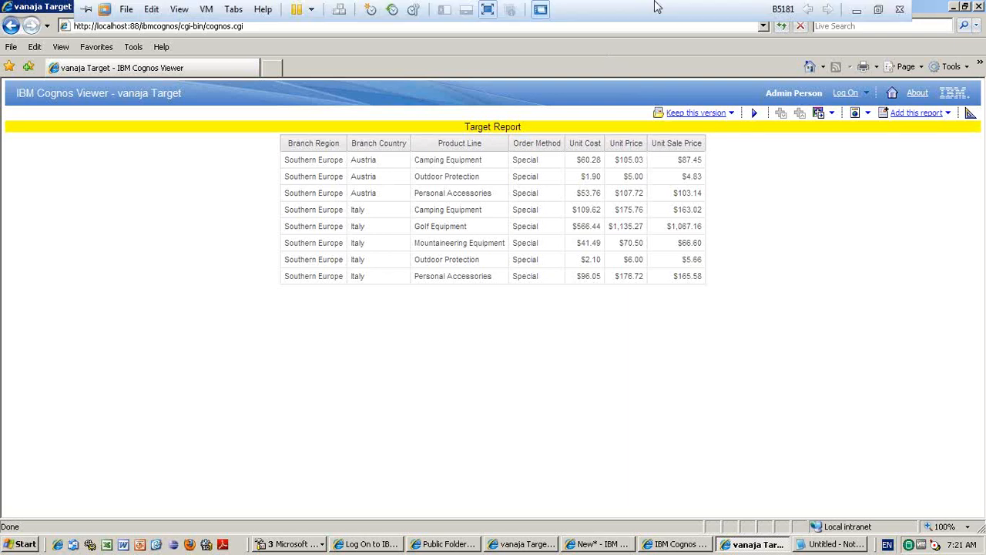
pyautogui.click(859, 9)
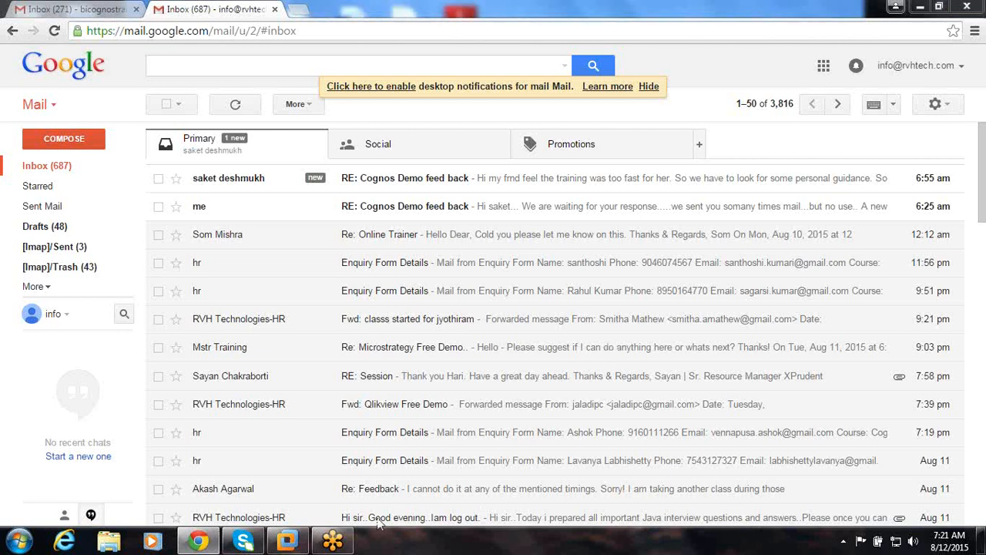
pyautogui.click(198, 540)
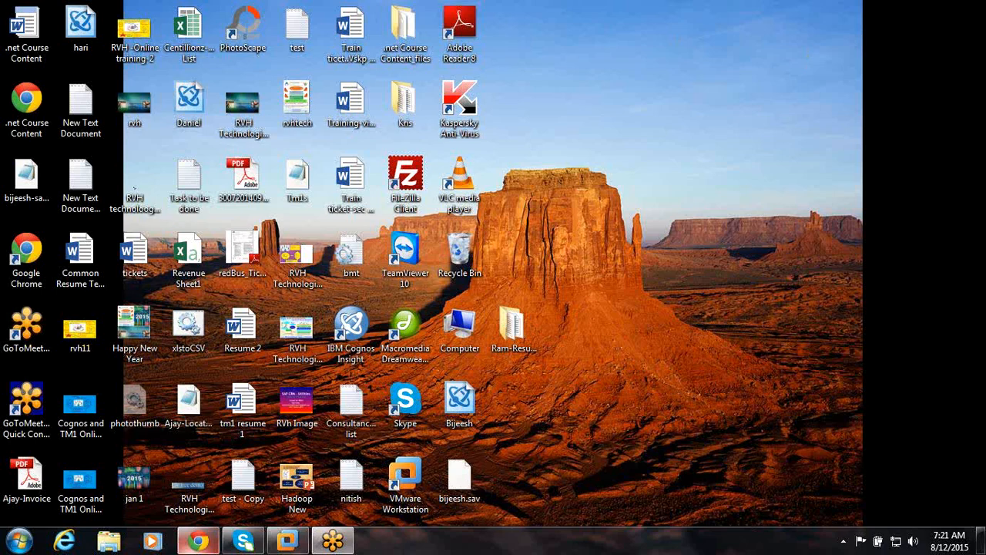
pyautogui.click(199, 541)
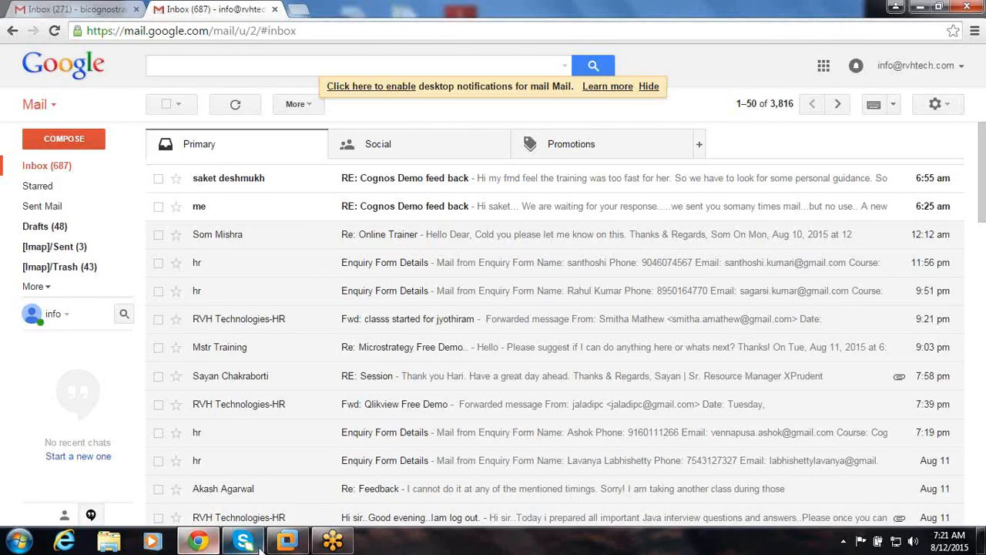
pyautogui.click(294, 547)
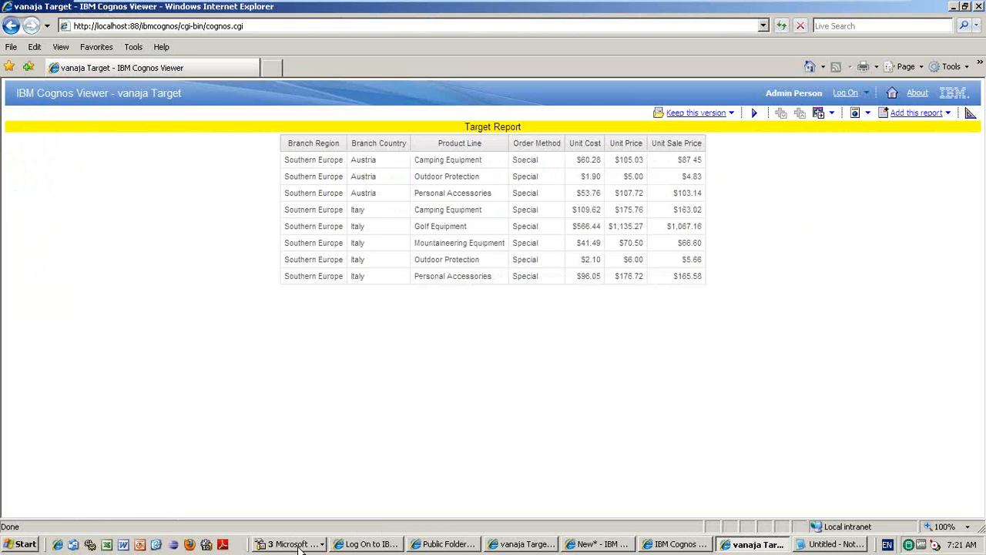
# Switch back to the source report, open Query1 and select its Branch Region detail filter to inspect the filter properties.
pyautogui.click(611, 540)
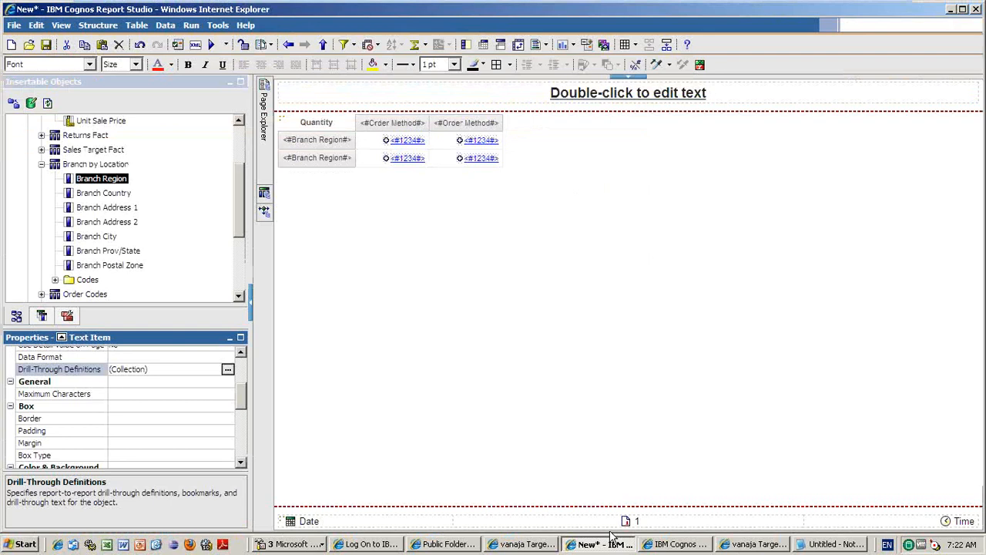
pyautogui.click(264, 192)
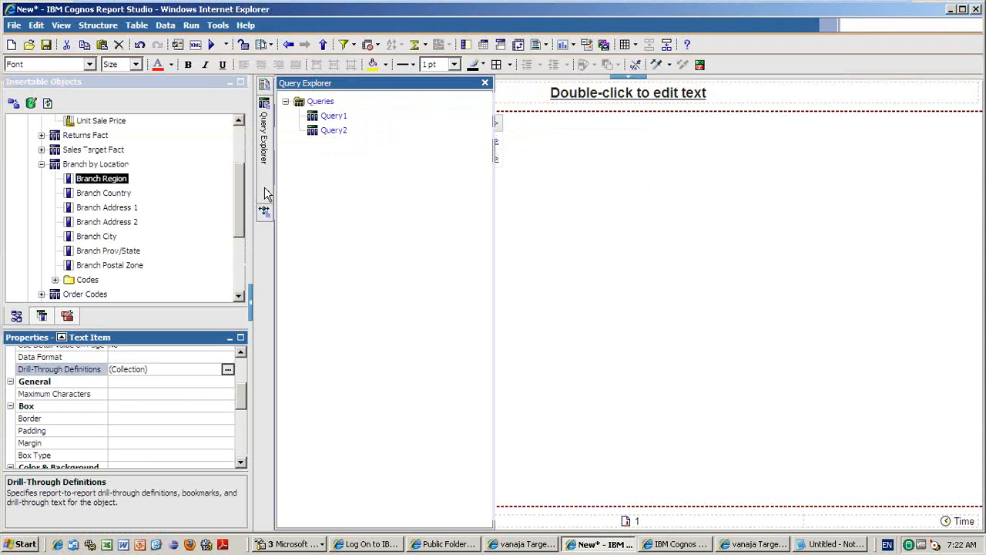
pyautogui.doubleClick(335, 117)
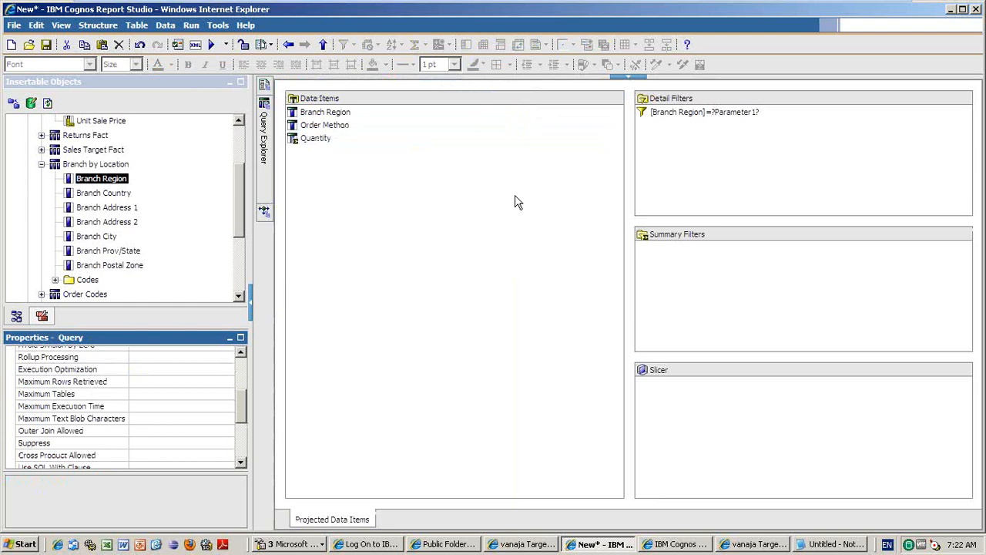
pyautogui.click(679, 113)
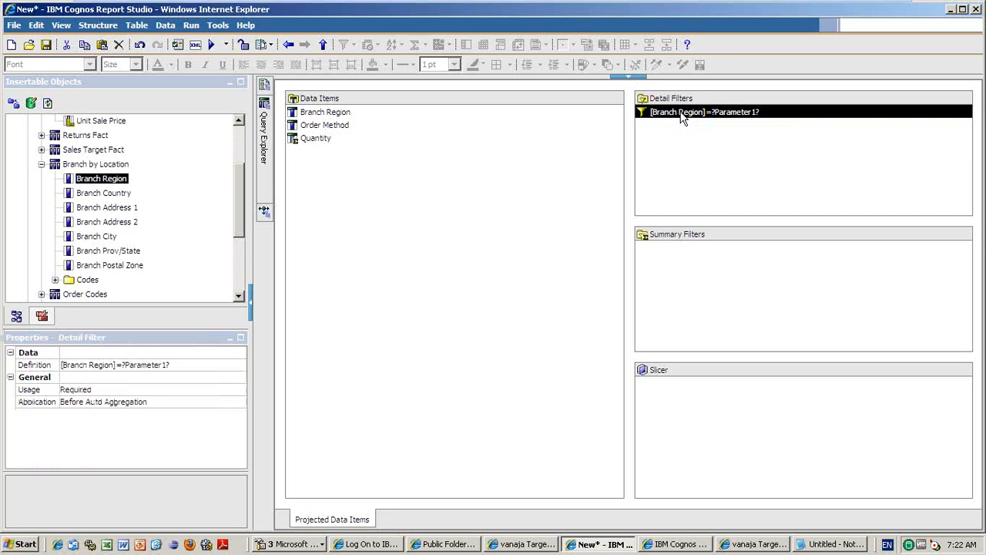
# Switch to Notepad, clear the old notes and write three spaced rows: India 200, India 300 and India 400.
pyautogui.click(821, 547)
pyautogui.moveTo(772, 285); pyautogui.dragTo(515, 180)
pyautogui.press('Delete')
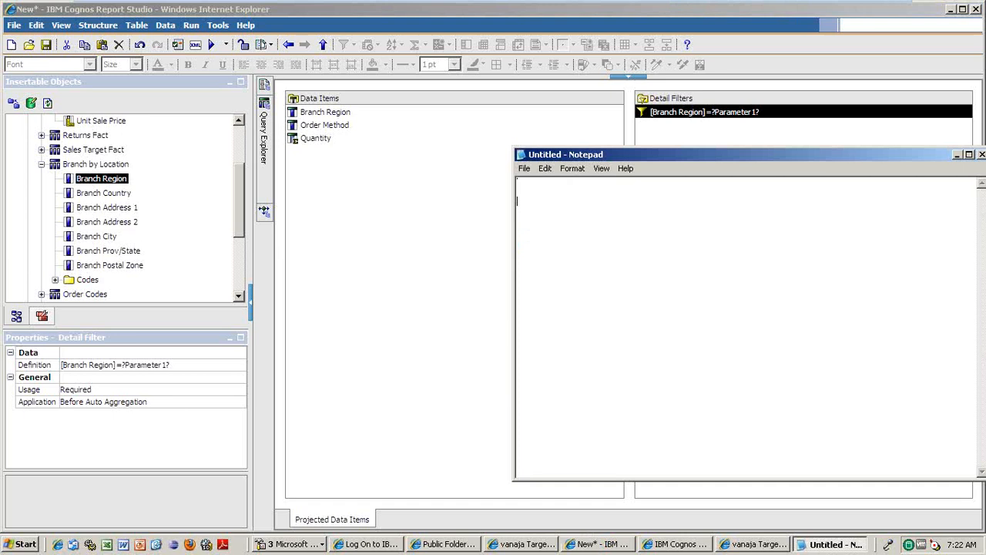
pyautogui.write('India   ')
pyautogui.write('200')
pyautogui.write('ndia')
pyautogui.press('BackSpace')
pyautogui.press('BackSpace')
pyautogui.press('BackSpace')
pyautogui.press('BackSpace')
pyautogui.press('BackSpace')
pyautogui.press('BackSpace')
pyautogui.press('Return')
pyautogui.press('Return')
pyautogui.write('India   300')
pyautogui.press('Return')
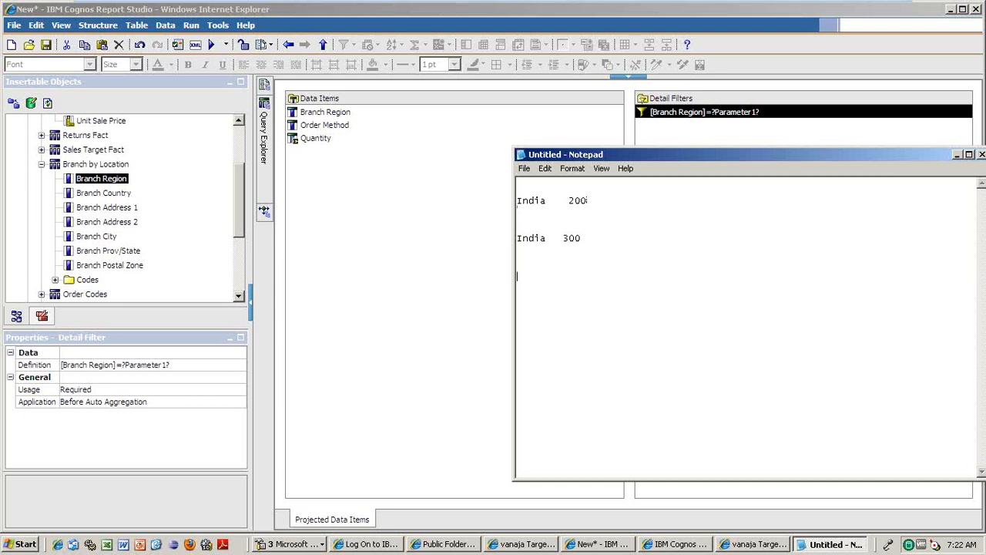
pyautogui.write('India  400')
# Highlight the values 200, 300 and 400 in the India rows one after another.
pyautogui.moveTo(569, 200); pyautogui.dragTo(594, 201)
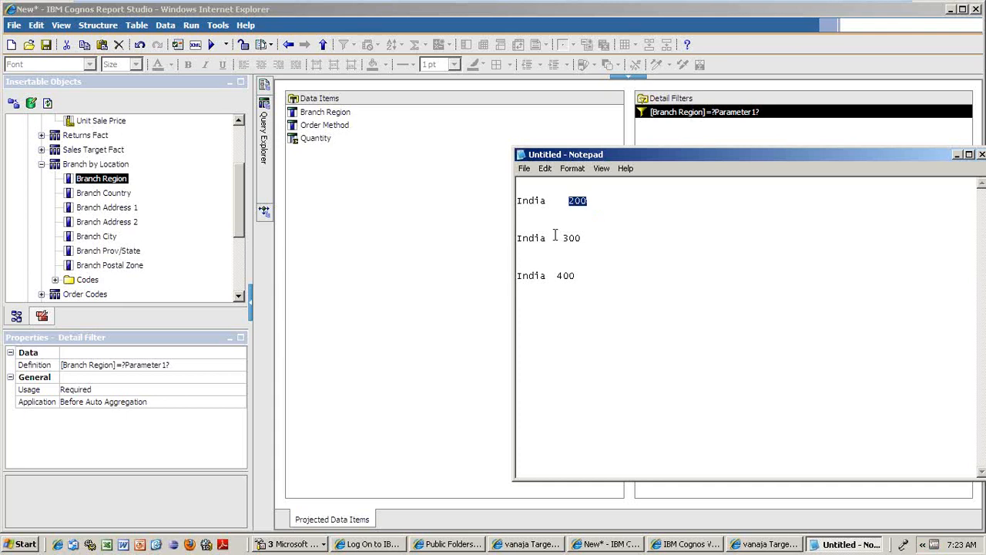
pyautogui.moveTo(563, 239); pyautogui.dragTo(578, 240)
pyautogui.moveTo(557, 276); pyautogui.dragTo(571, 281)
pyautogui.click(600, 202)
pyautogui.moveTo(570, 200); pyautogui.dragTo(585, 203)
# Add another India row below the three, trying 900, 200, 4000 and 300 as its value and clearing each.
pyautogui.click(616, 273)
pyautogui.press('Return')
pyautogui.write('India')
pyautogui.write('900')
pyautogui.press('BackSpace')
pyautogui.press('BackSpace')
pyautogui.press('BackSpace')
pyautogui.write('200')
pyautogui.press('BackSpace')
pyautogui.press('BackSpace')
pyautogui.press('BackSpace')
pyautogui.write('4000')
pyautogui.press('BackSpace')
pyautogui.press('BackSpace')
pyautogui.press('BackSpace')
pyautogui.press('BackSpace')
pyautogui.write('300')
pyautogui.press('BackSpace')
pyautogui.press('BackSpace')
pyautogui.press('BackSpace')
# Write the condition Revenue >300 above the last India row.
pyautogui.click(540, 323)
pyautogui.write('Revenue ')
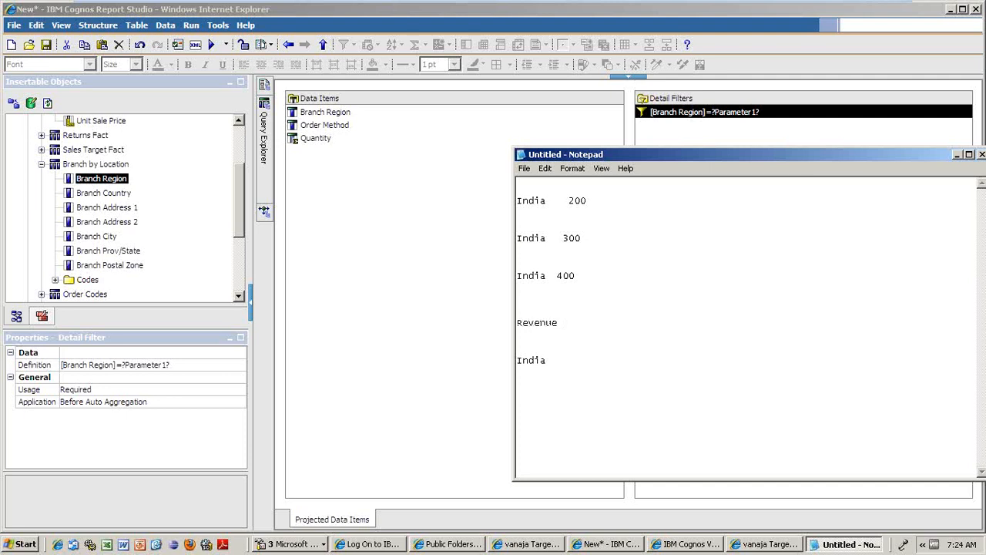
pyautogui.write('>300')
# Highlight the three India detail rows, the India 400 row and the final India row to compare them with the condition.
pyautogui.click(581, 290)
pyautogui.moveTo(581, 289); pyautogui.dragTo(517, 199)
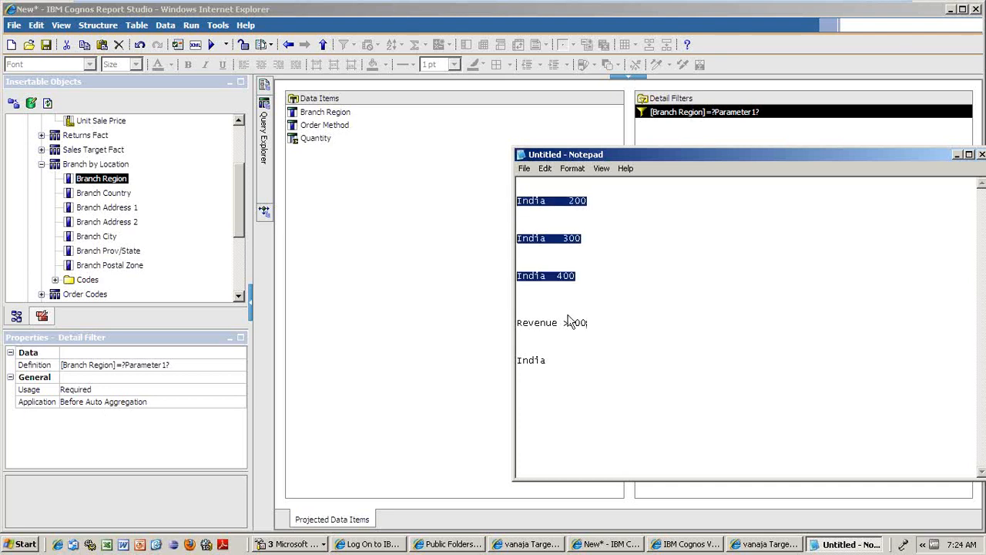
pyautogui.click(583, 271)
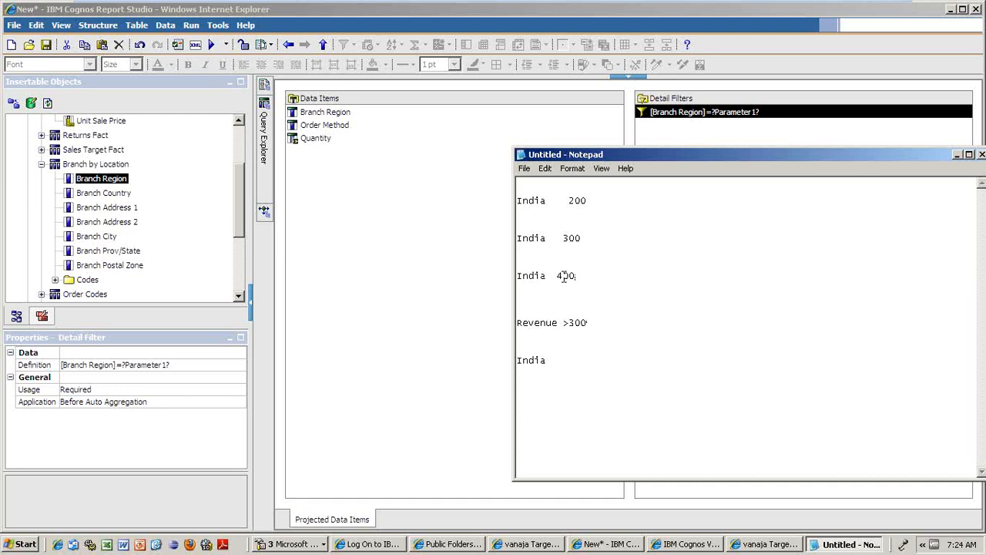
pyautogui.moveTo(576, 275); pyautogui.dragTo(509, 279)
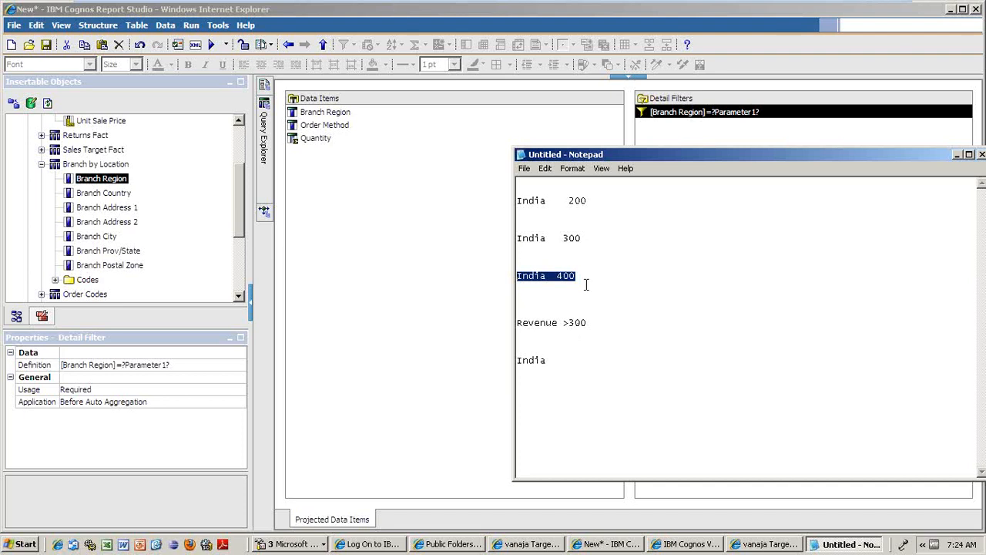
pyautogui.click(572, 368)
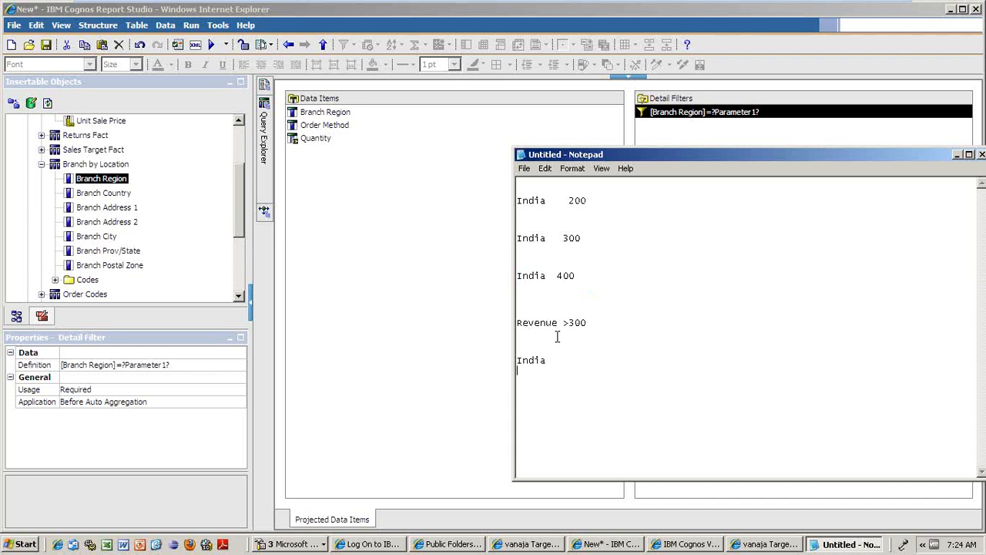
pyautogui.moveTo(561, 360); pyautogui.dragTo(508, 366)
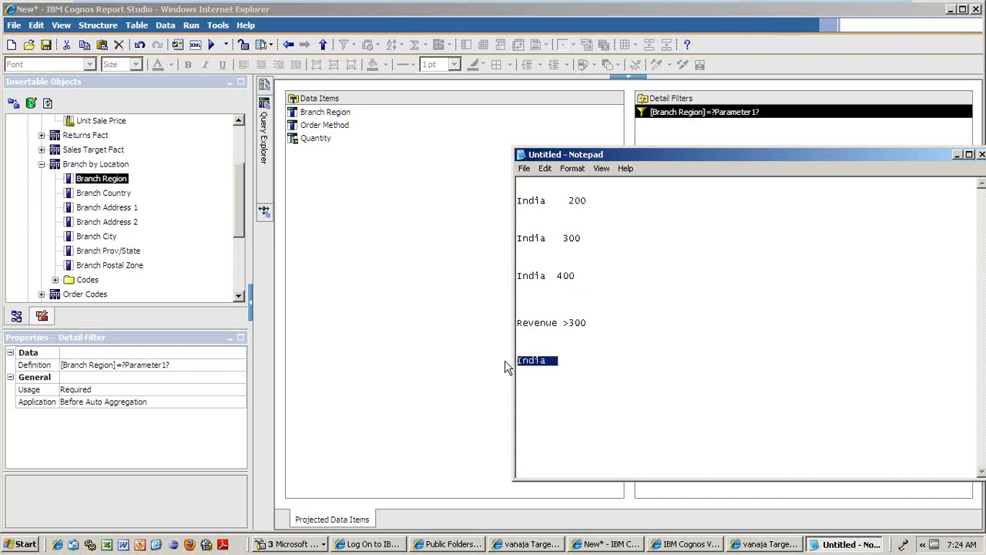
pyautogui.click(588, 278)
pyautogui.moveTo(588, 277); pyautogui.dragTo(505, 281)
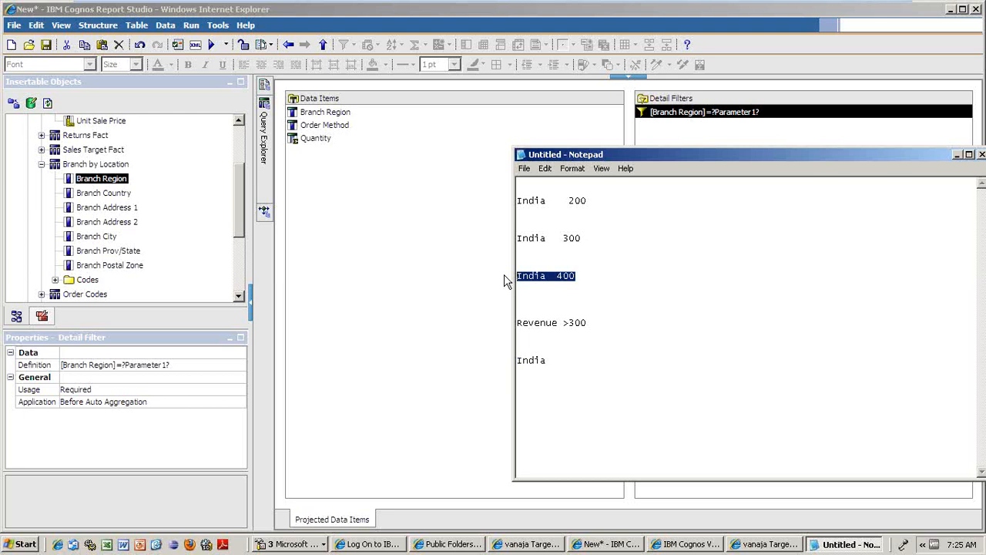
# Add an India 900 row under the condition, give the last India row 900, and set the condition's threshold to 900.
pyautogui.click(579, 355)
pyautogui.click(528, 344)
pyautogui.write('India ')
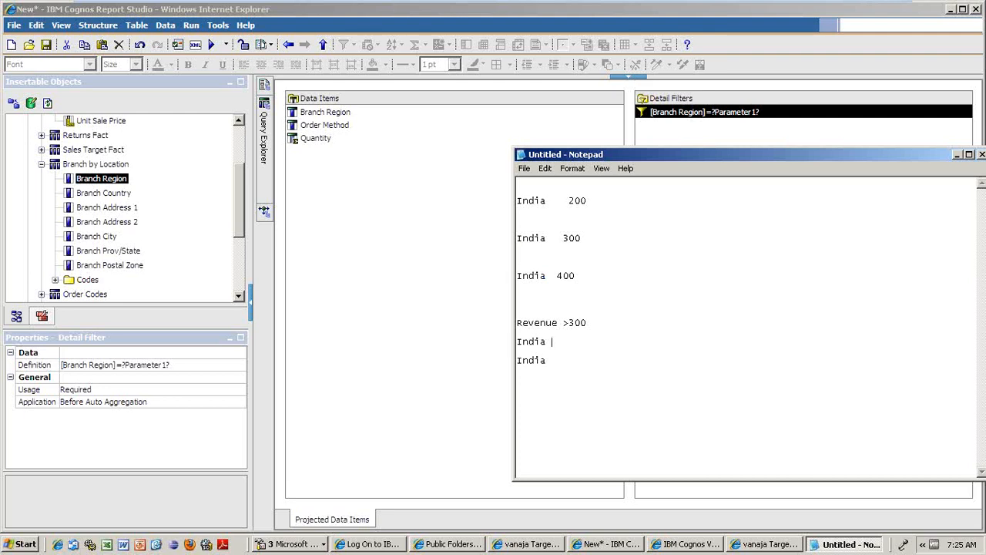
pyautogui.write('900 India')
pyautogui.write('    900')
pyautogui.moveTo(571, 342)
pyautogui.mouseDown()
pyautogui.moveTo(576, 323)
pyautogui.moveTo(567, 322)
pyautogui.mouseUp()
pyautogui.write('900')
# Make the revenue condition in the notes read Revenue >=900.
pyautogui.moveTo(574, 276); pyautogui.dragTo(499, 196)
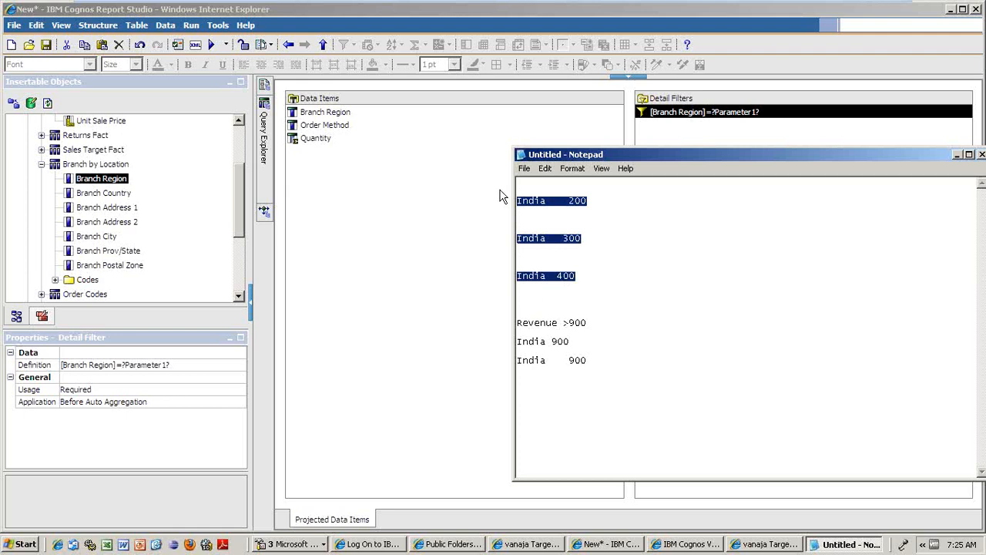
pyautogui.moveTo(572, 321); pyautogui.dragTo(567, 322)
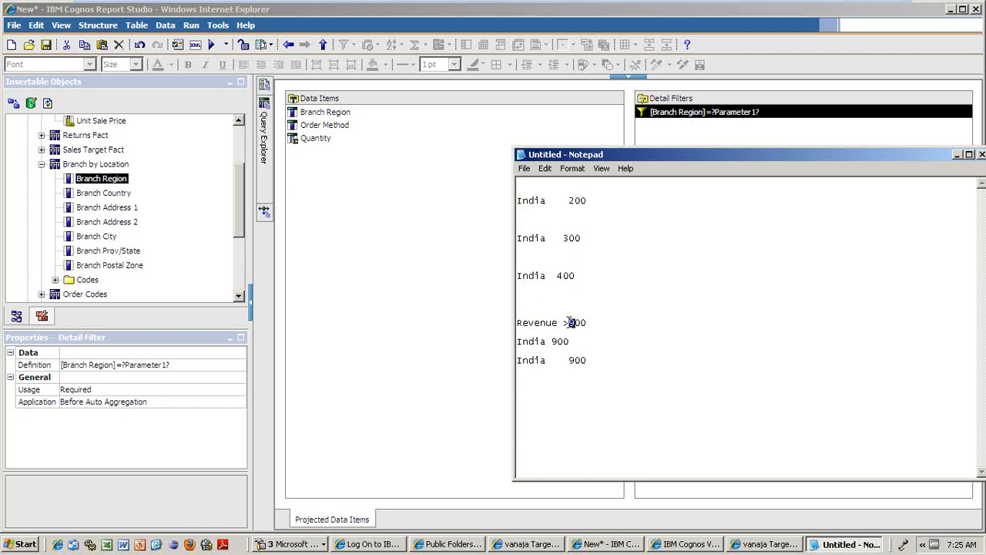
pyautogui.click(569, 322)
pyautogui.write('=')
# Highlight the three India detail rows, the revenue condition and the first India 900 row in turn.
pyautogui.click(627, 293)
pyautogui.moveTo(579, 278); pyautogui.dragTo(551, 239)
pyautogui.moveTo(532, 203); pyautogui.dragTo(522, 197)
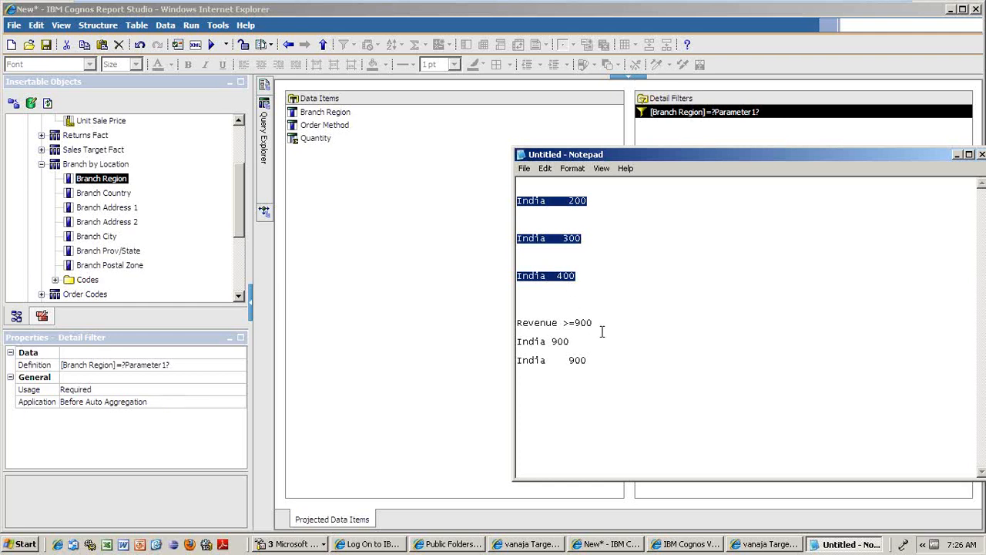
pyautogui.moveTo(602, 331); pyautogui.dragTo(494, 322)
pyautogui.moveTo(582, 340); pyautogui.dragTo(491, 342)
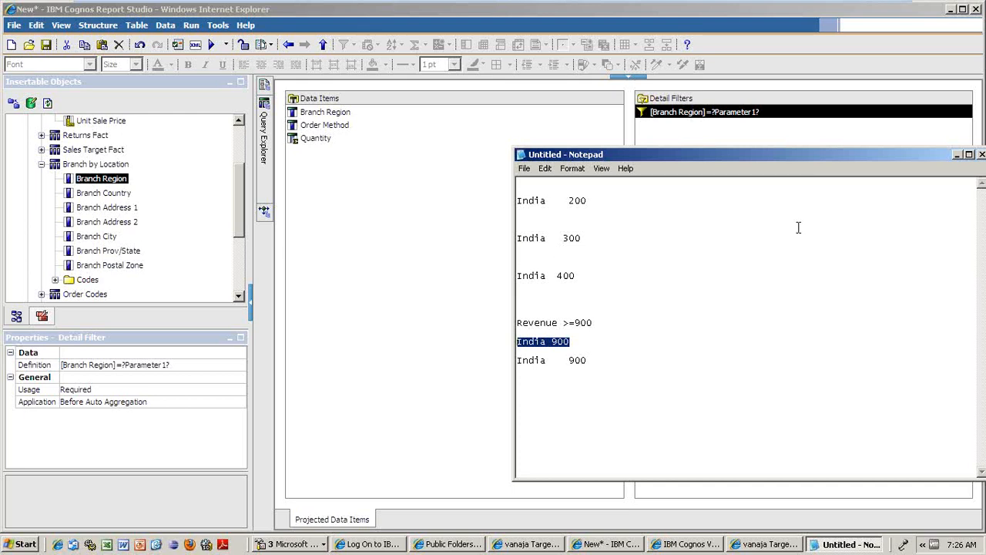
# Close the notes without saving and close the source report, discarding its unsaved changes.
pyautogui.click(981, 155)
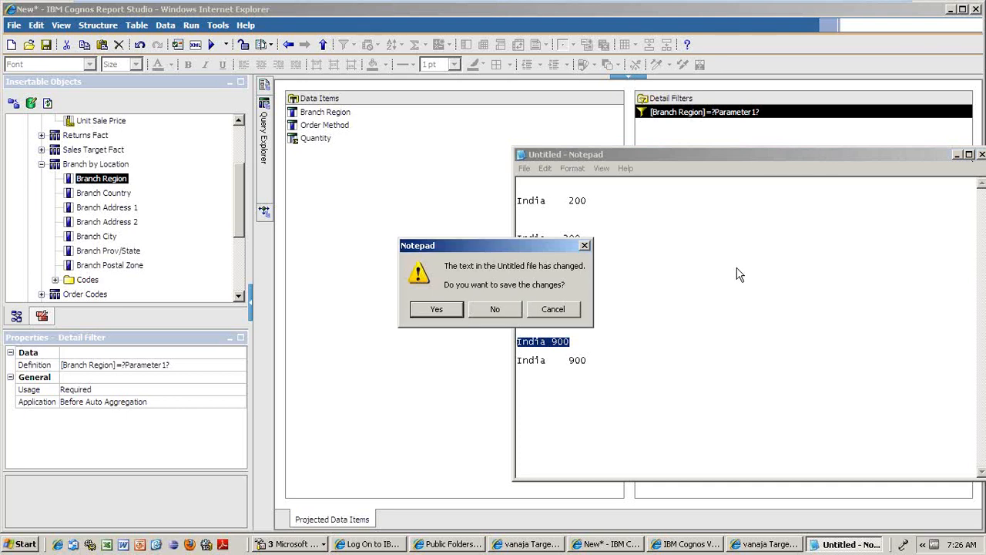
pyautogui.click(495, 309)
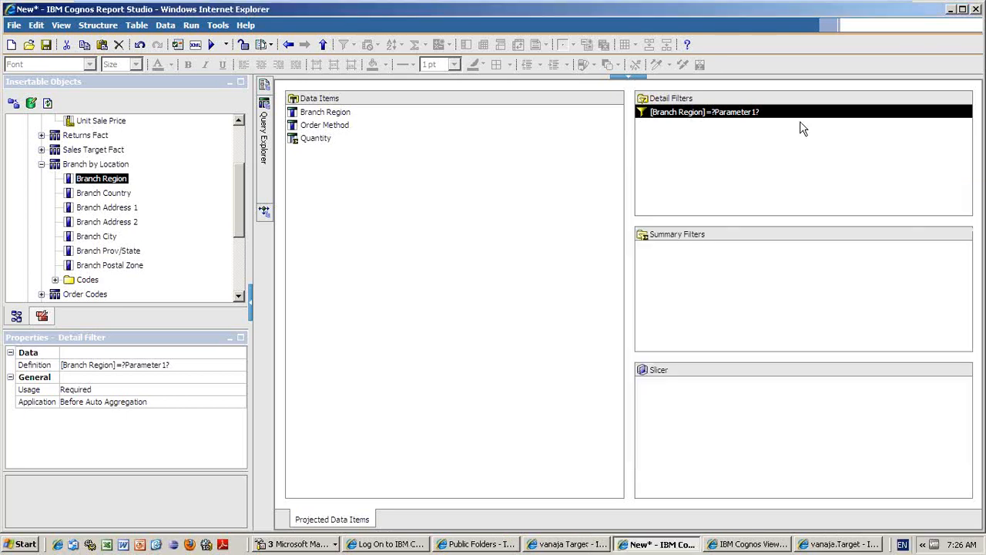
pyautogui.click(976, 9)
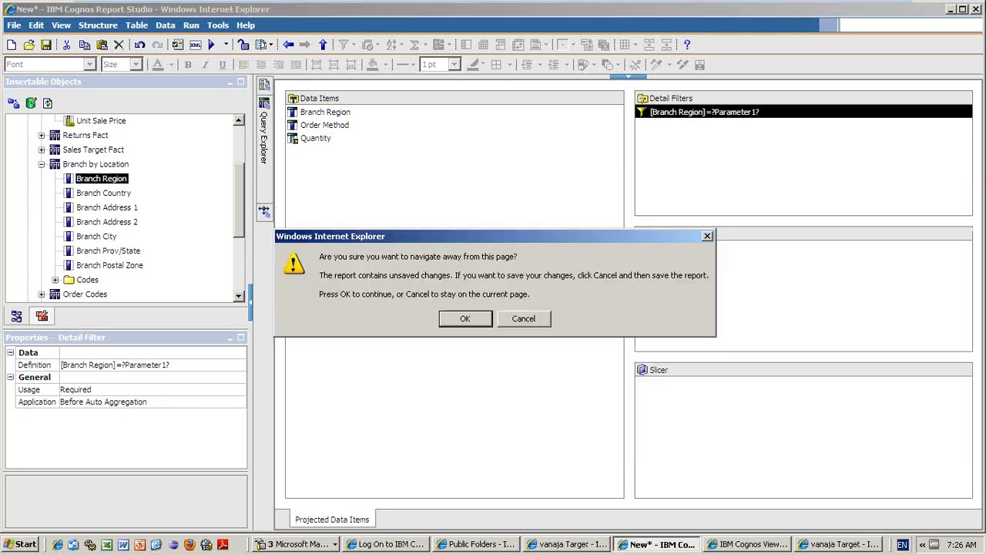
pyautogui.click(464, 319)
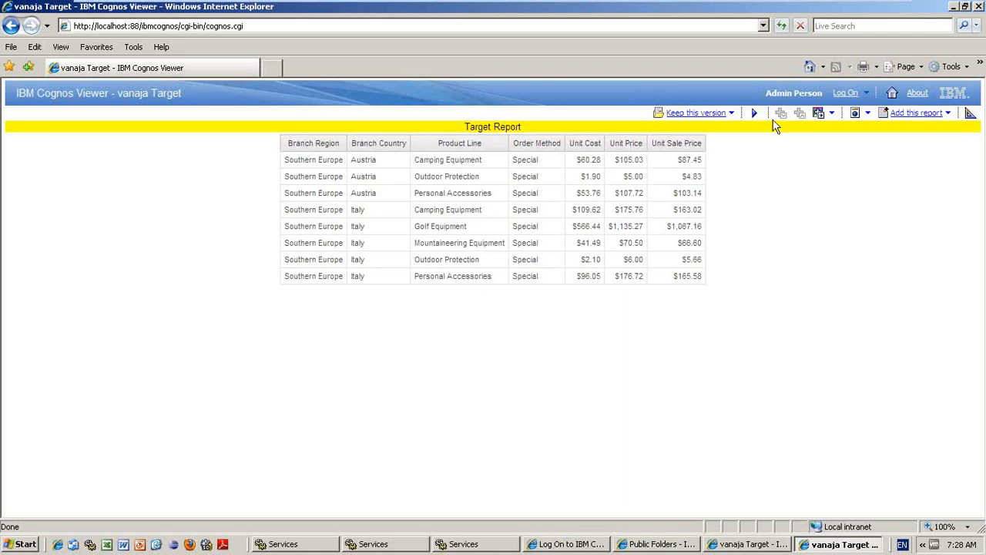
# Minimize the virtual machine and the mail browser window to show the desktop.
pyautogui.moveTo(748, 6)
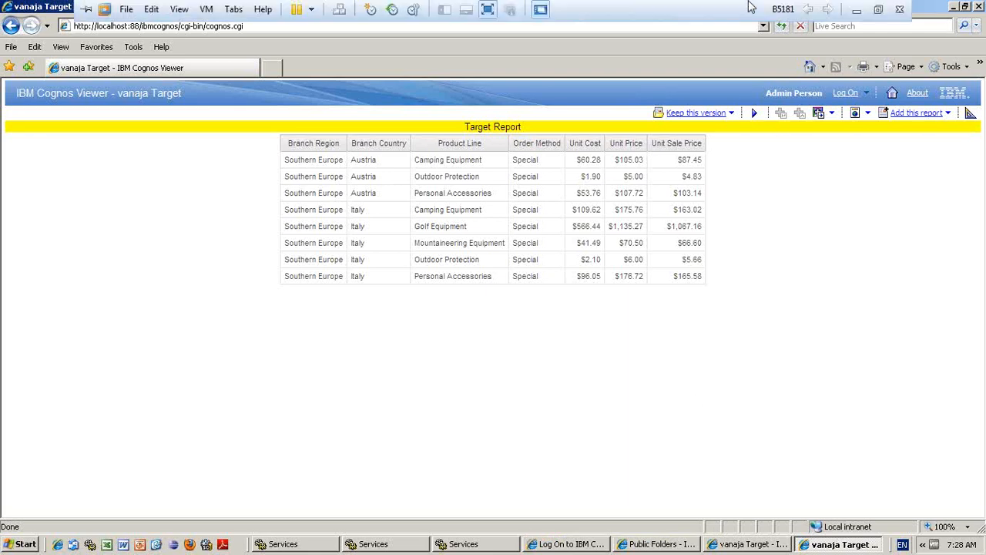
pyautogui.click(857, 9)
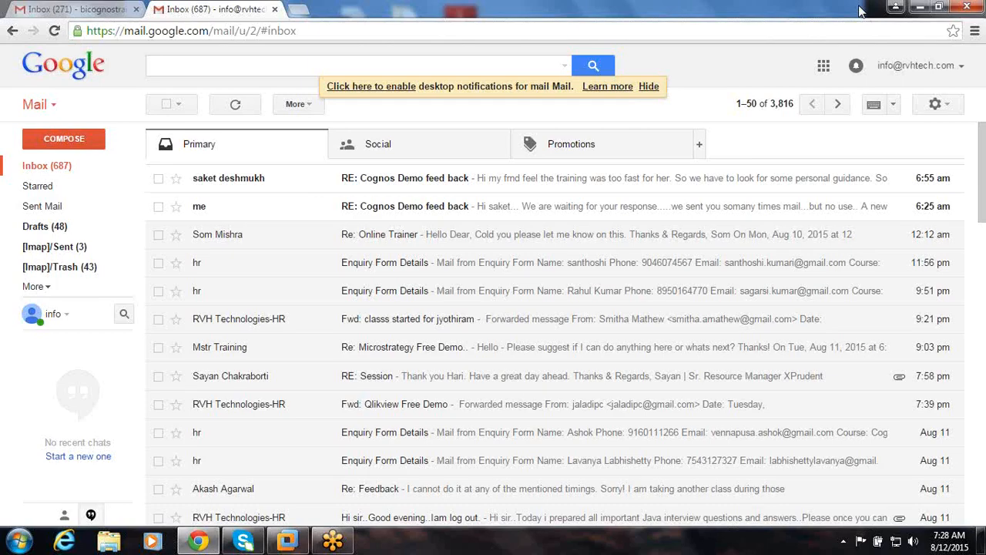
pyautogui.click(920, 7)
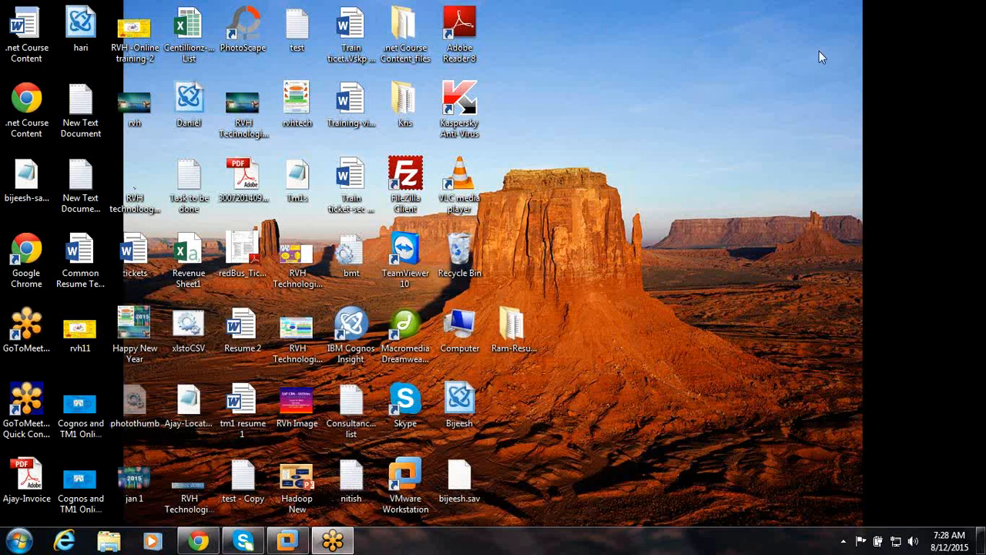